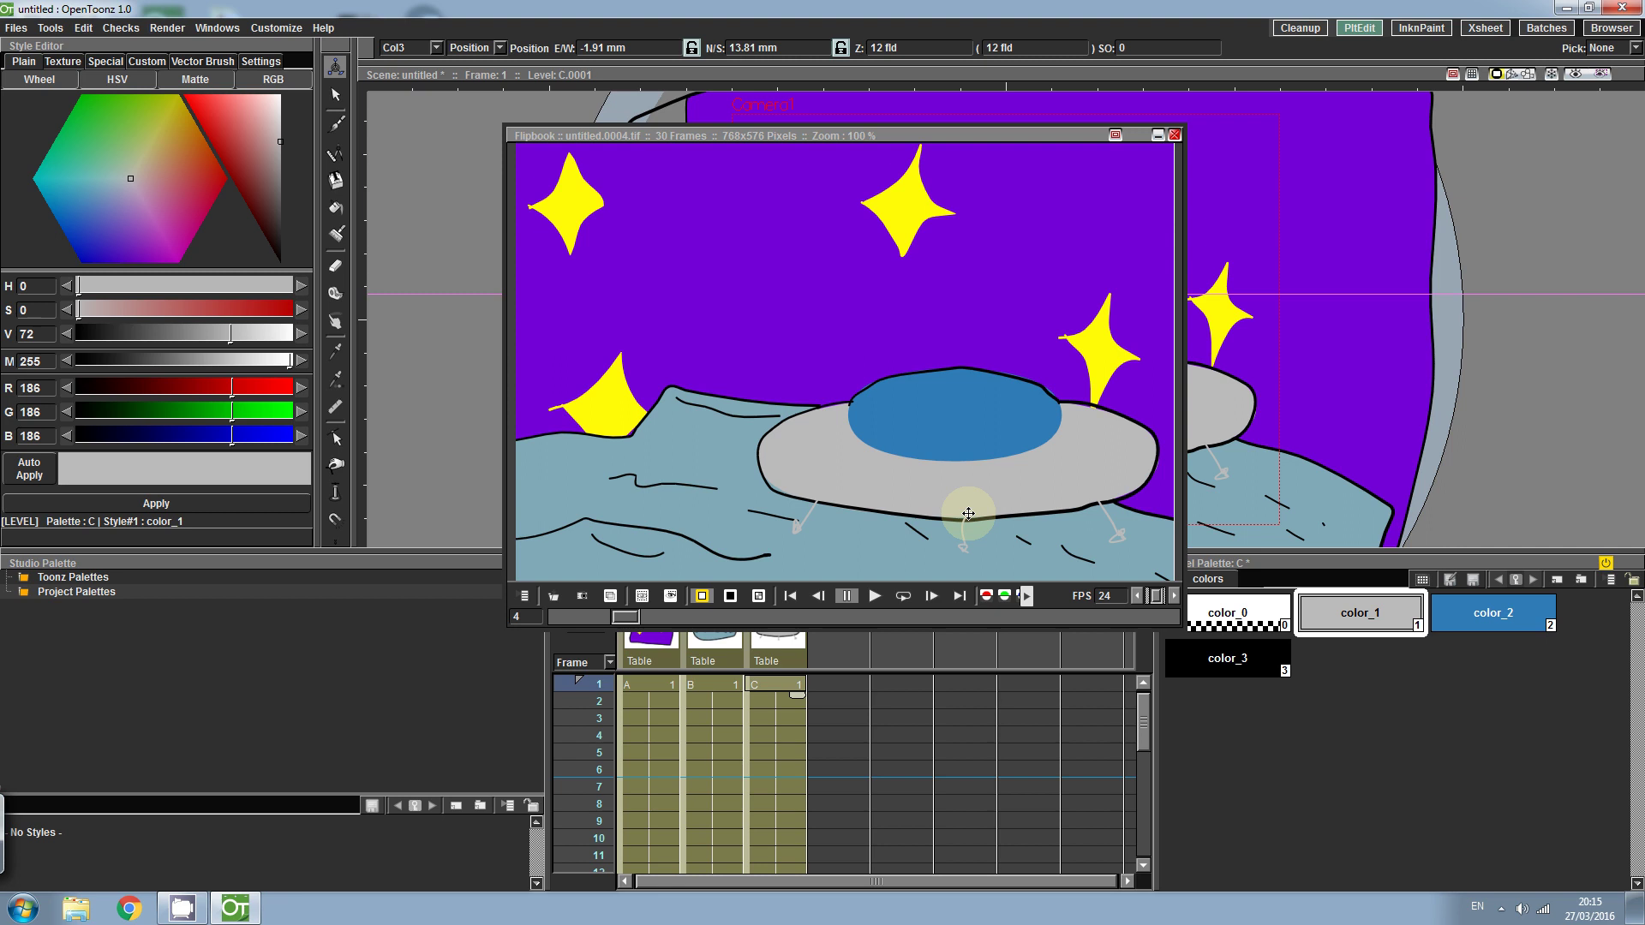
# - Play the 30-frame night-sky saucer animation in the Flipbook, then pause it
pyautogui.click(886, 596)
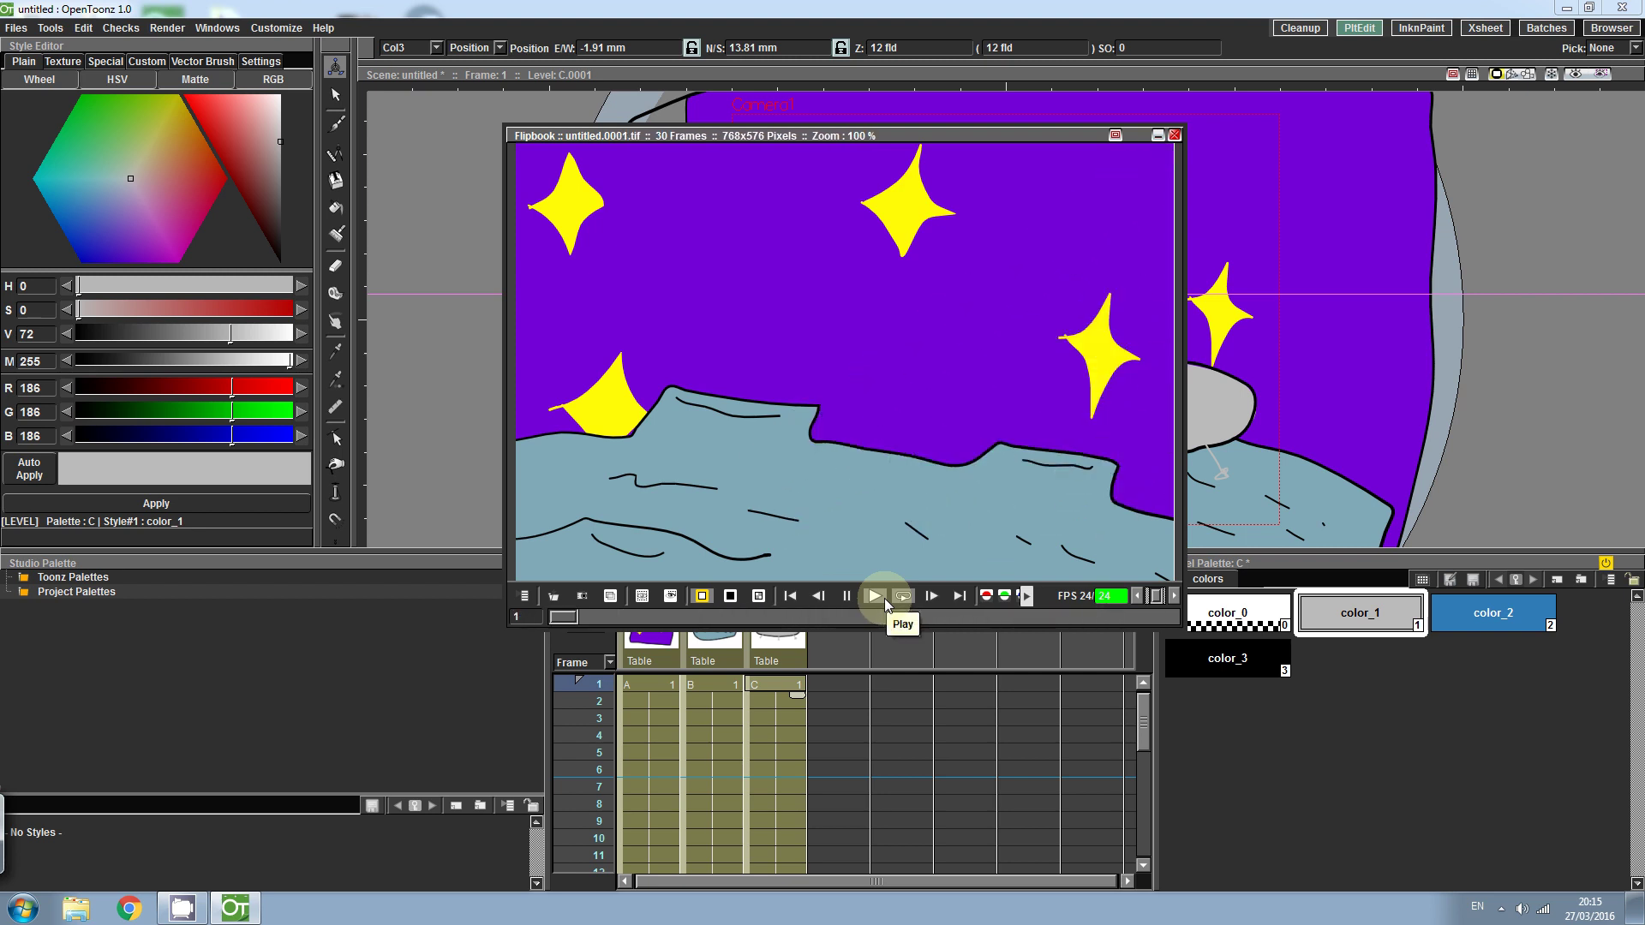
pyautogui.click(853, 598)
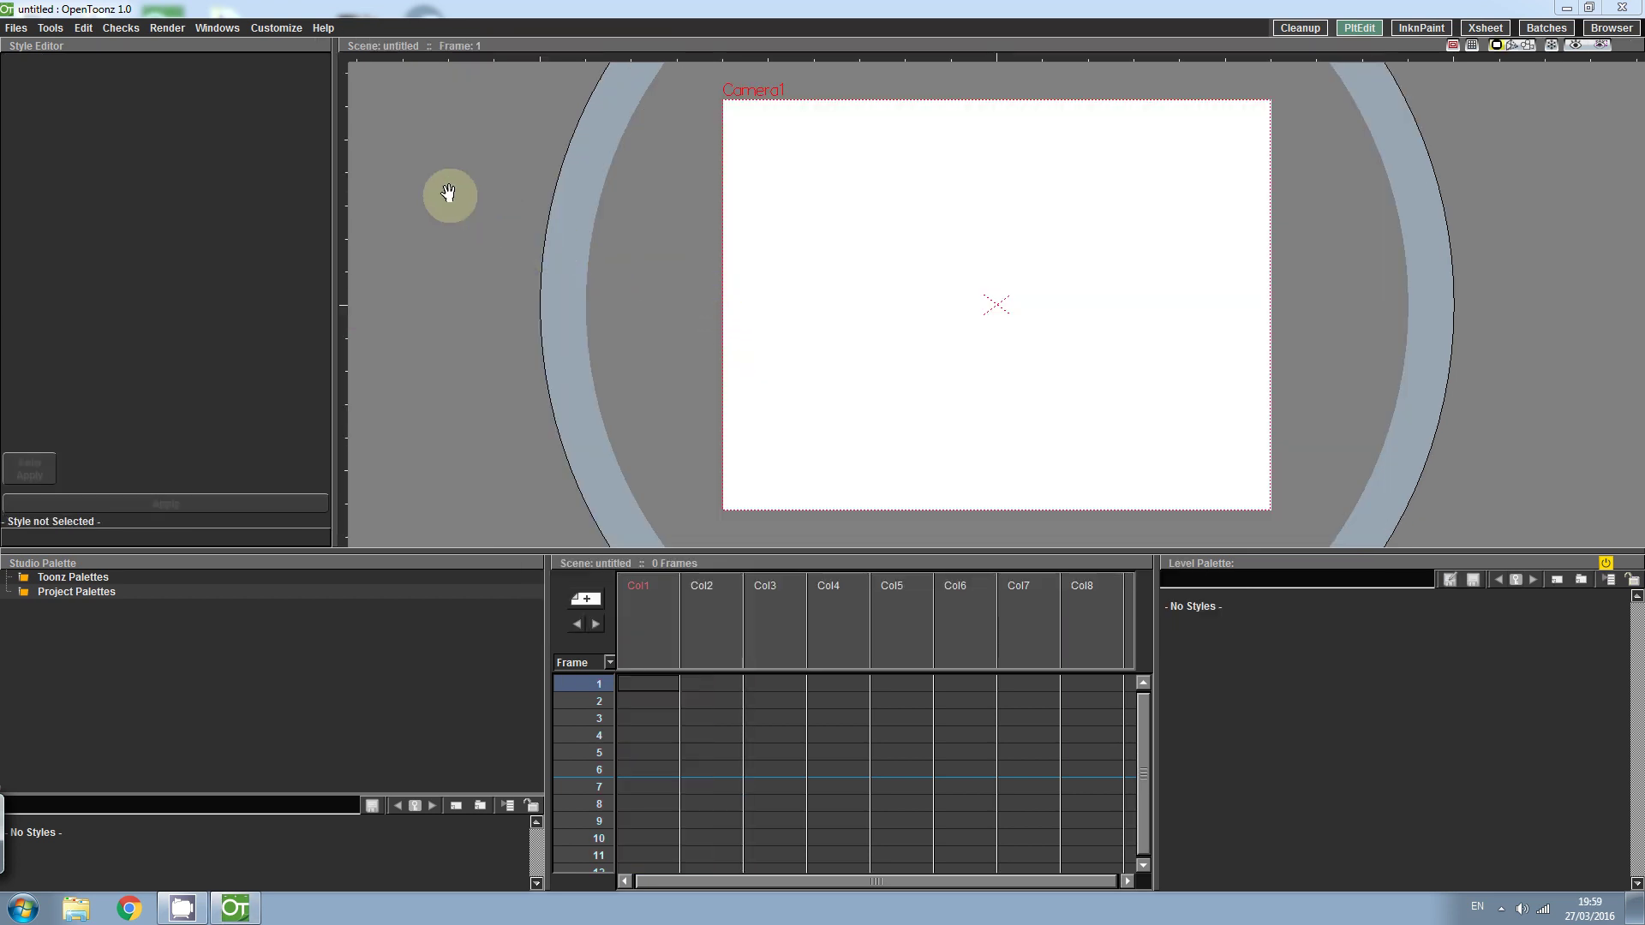
# - Open the Toolbar from Windows > Other Windows and position it in the workspace
pyautogui.click(216, 28)
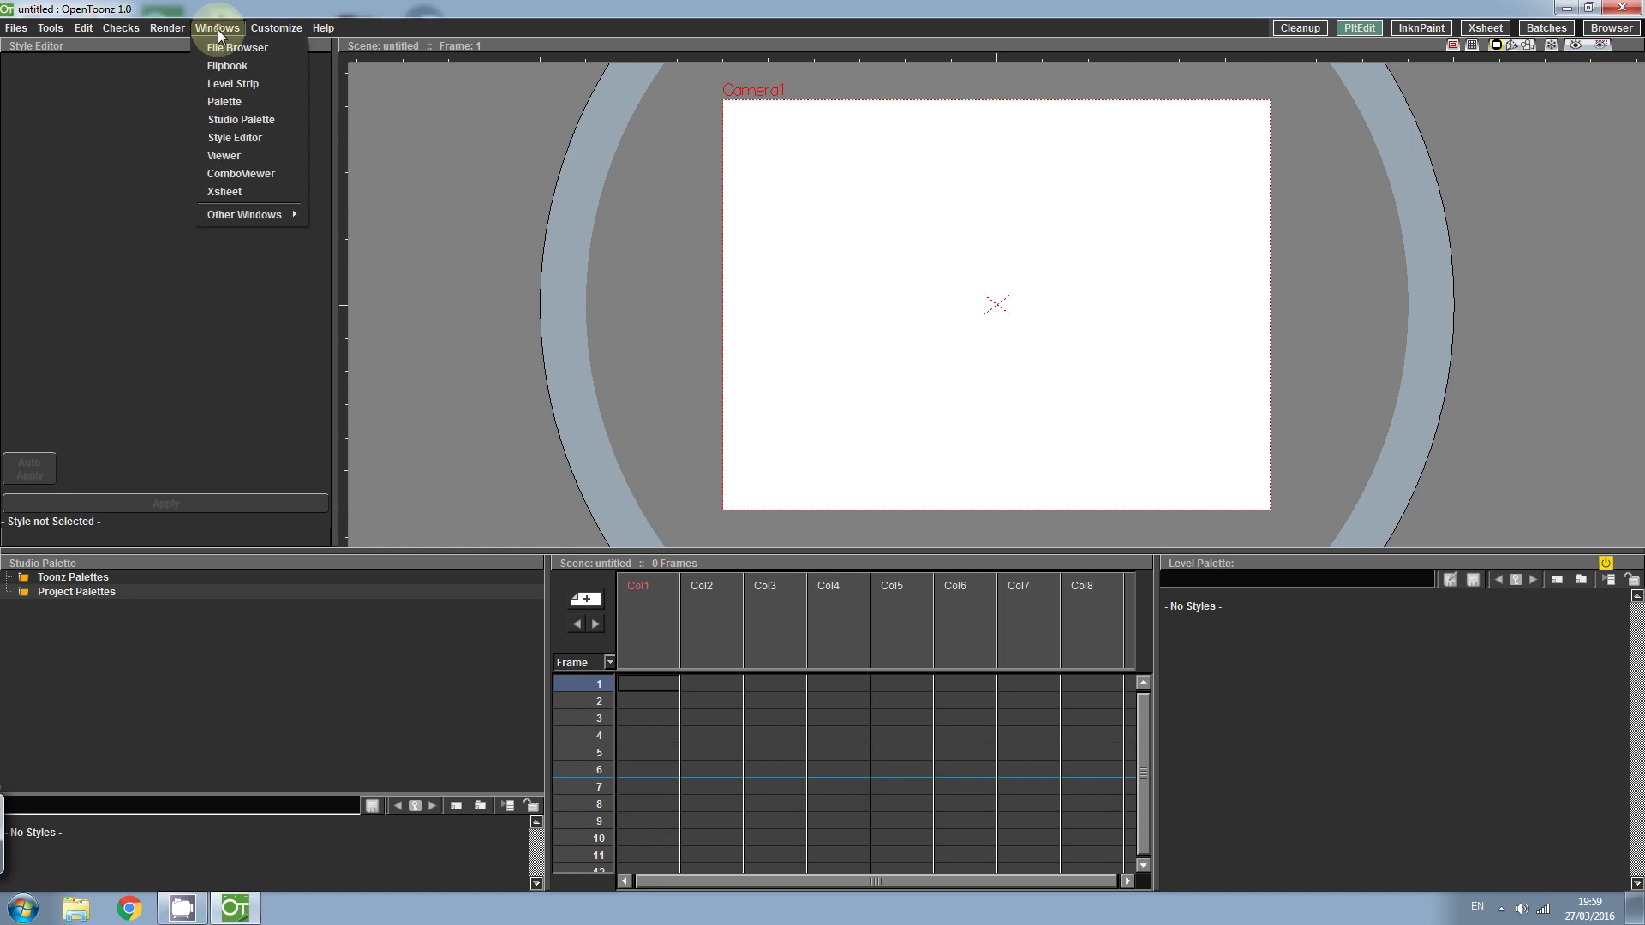
pyautogui.moveTo(259, 215)
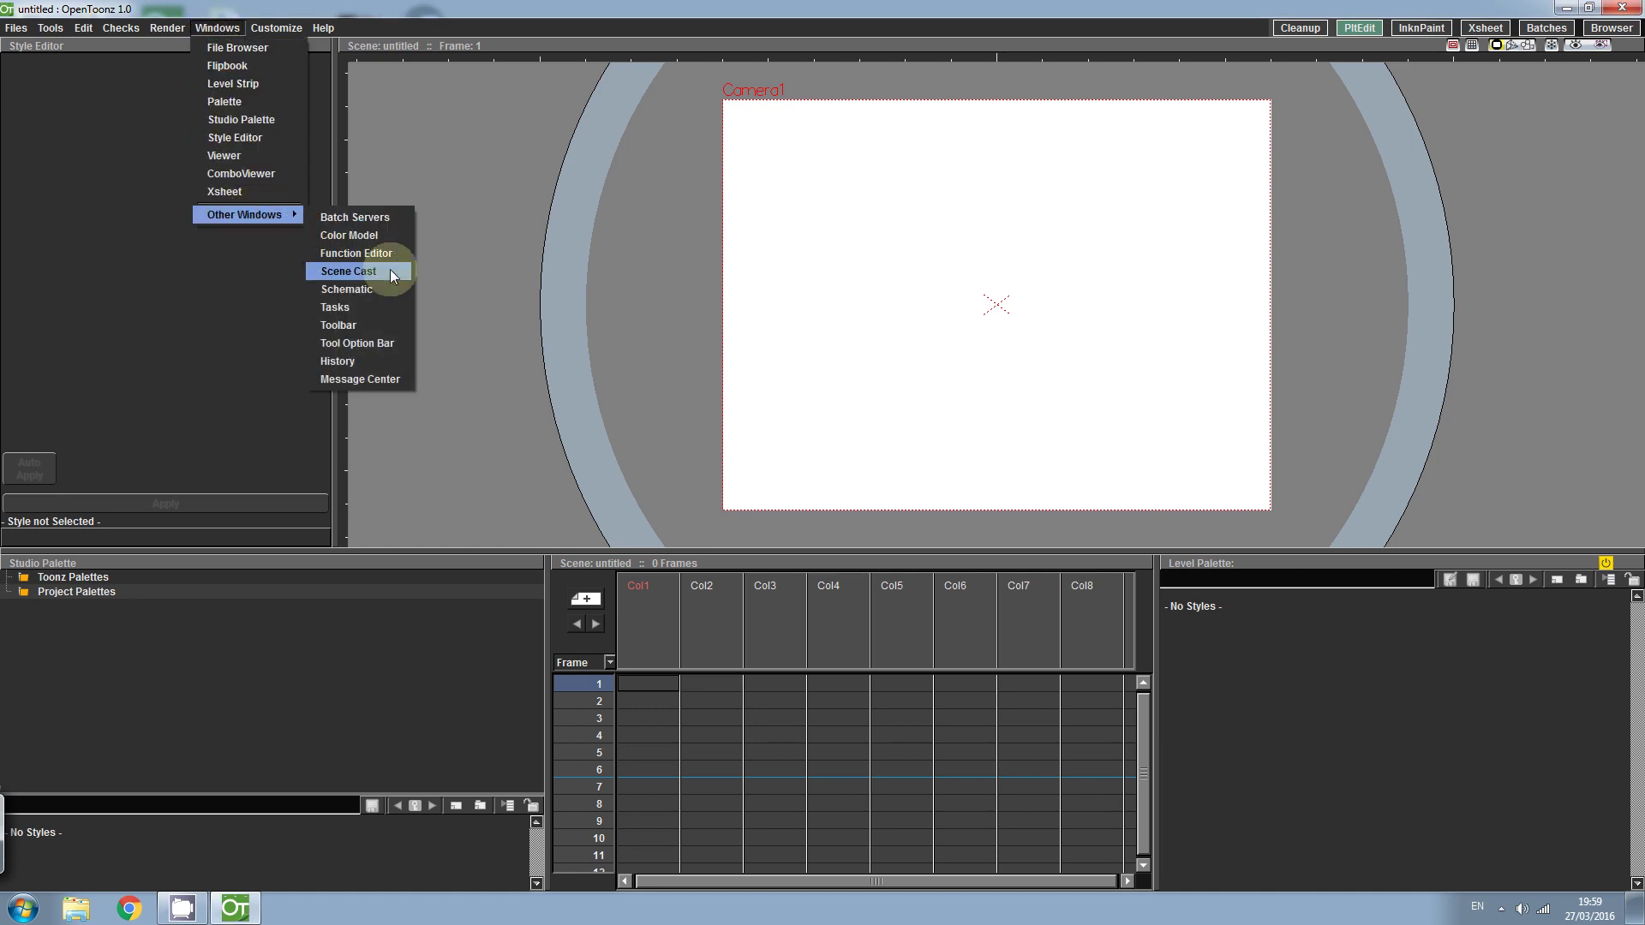
pyautogui.click(370, 327)
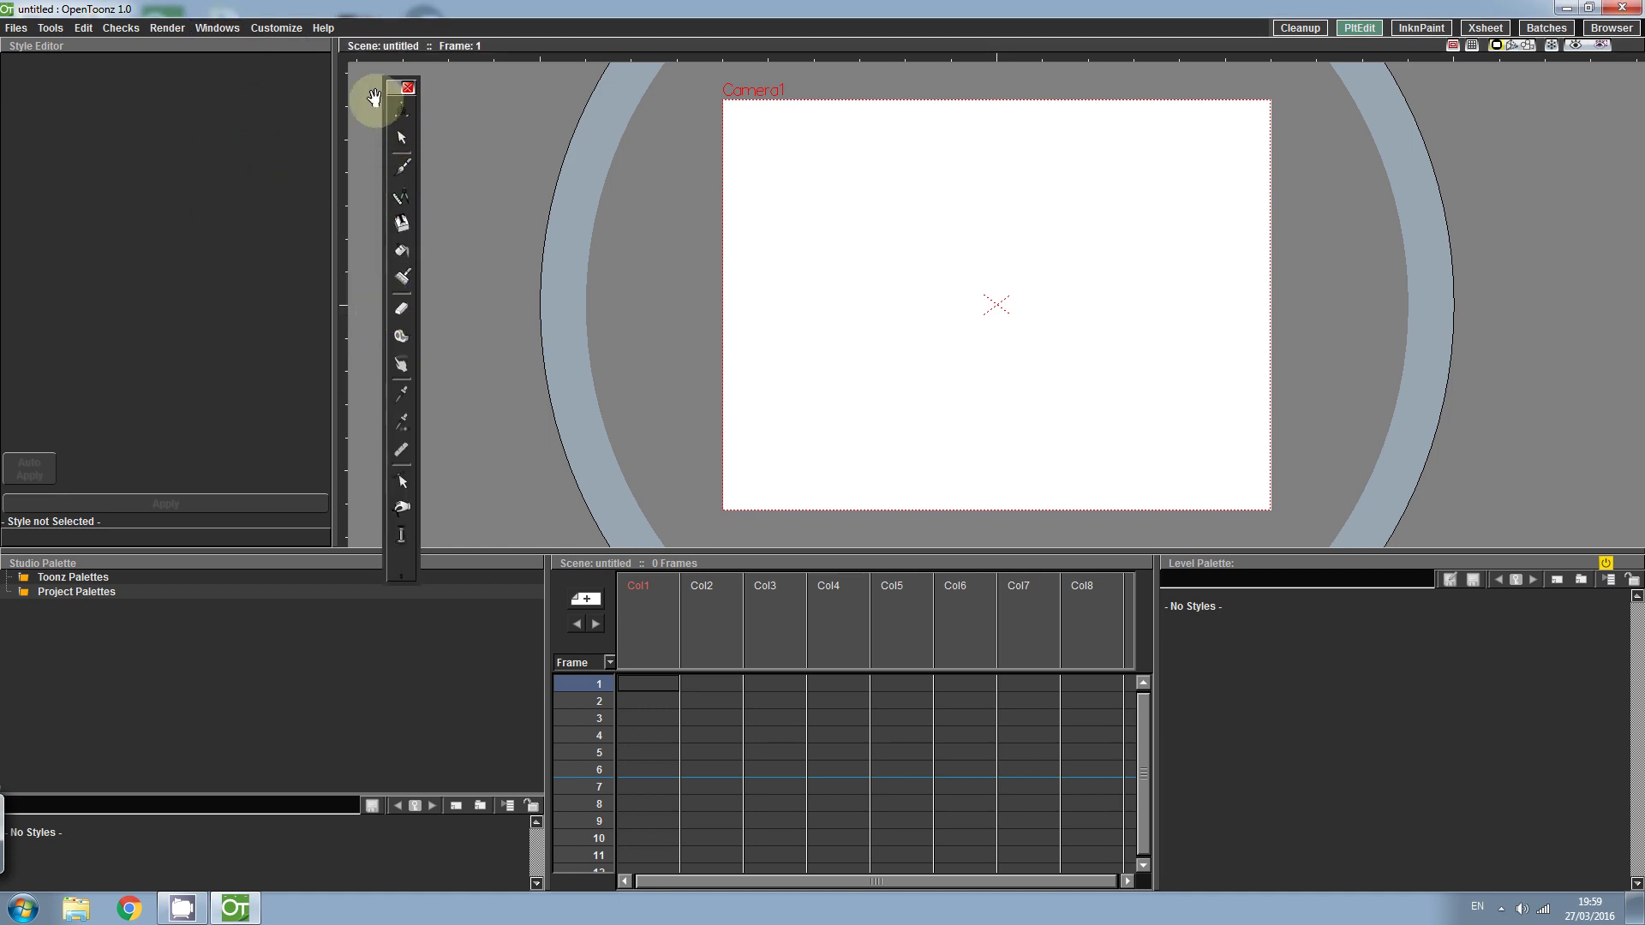
pyautogui.moveTo(395, 89); pyautogui.dragTo(338, 55)
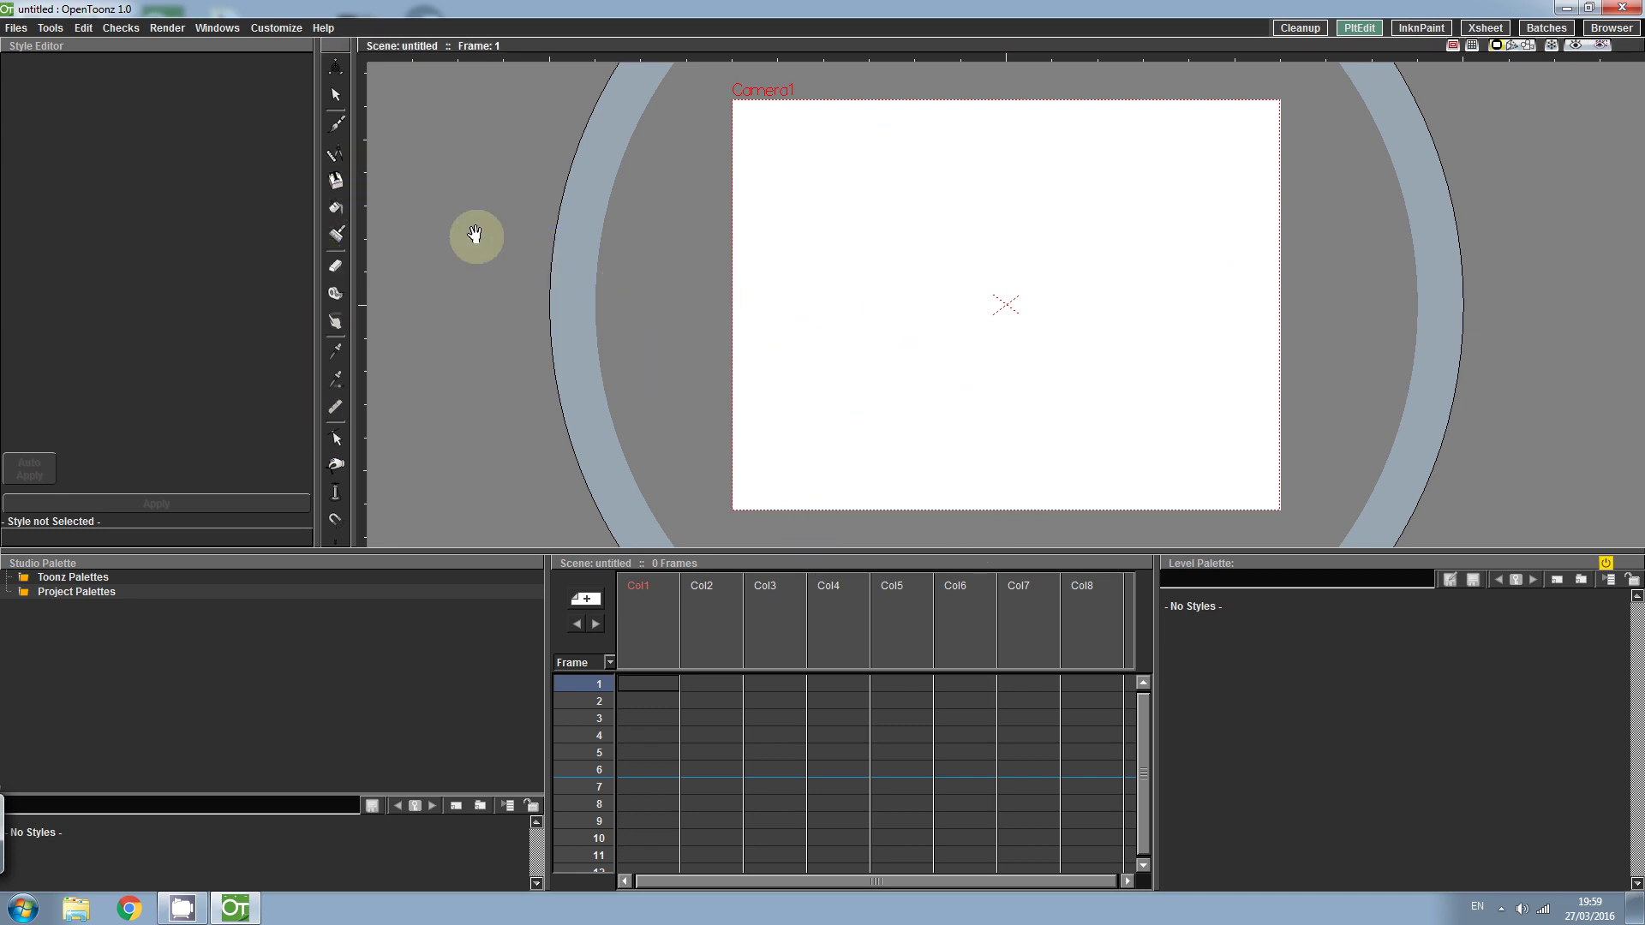
# - Add the Tool Option Bar and dock it above the viewer
pyautogui.click(222, 31)
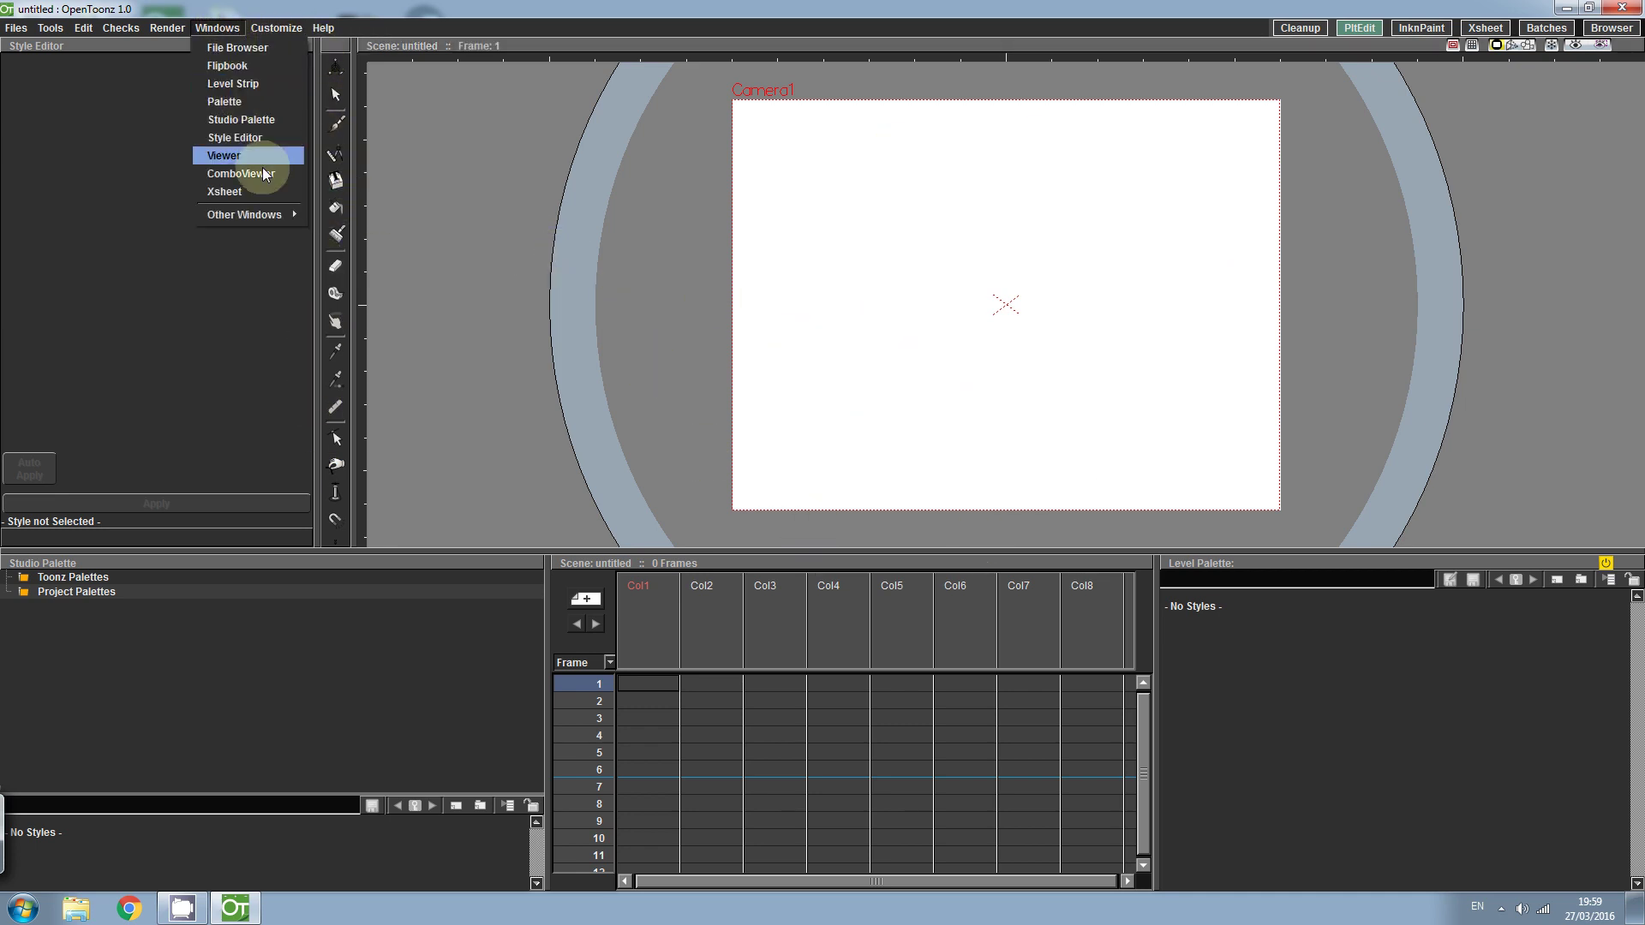
pyautogui.moveTo(249, 214)
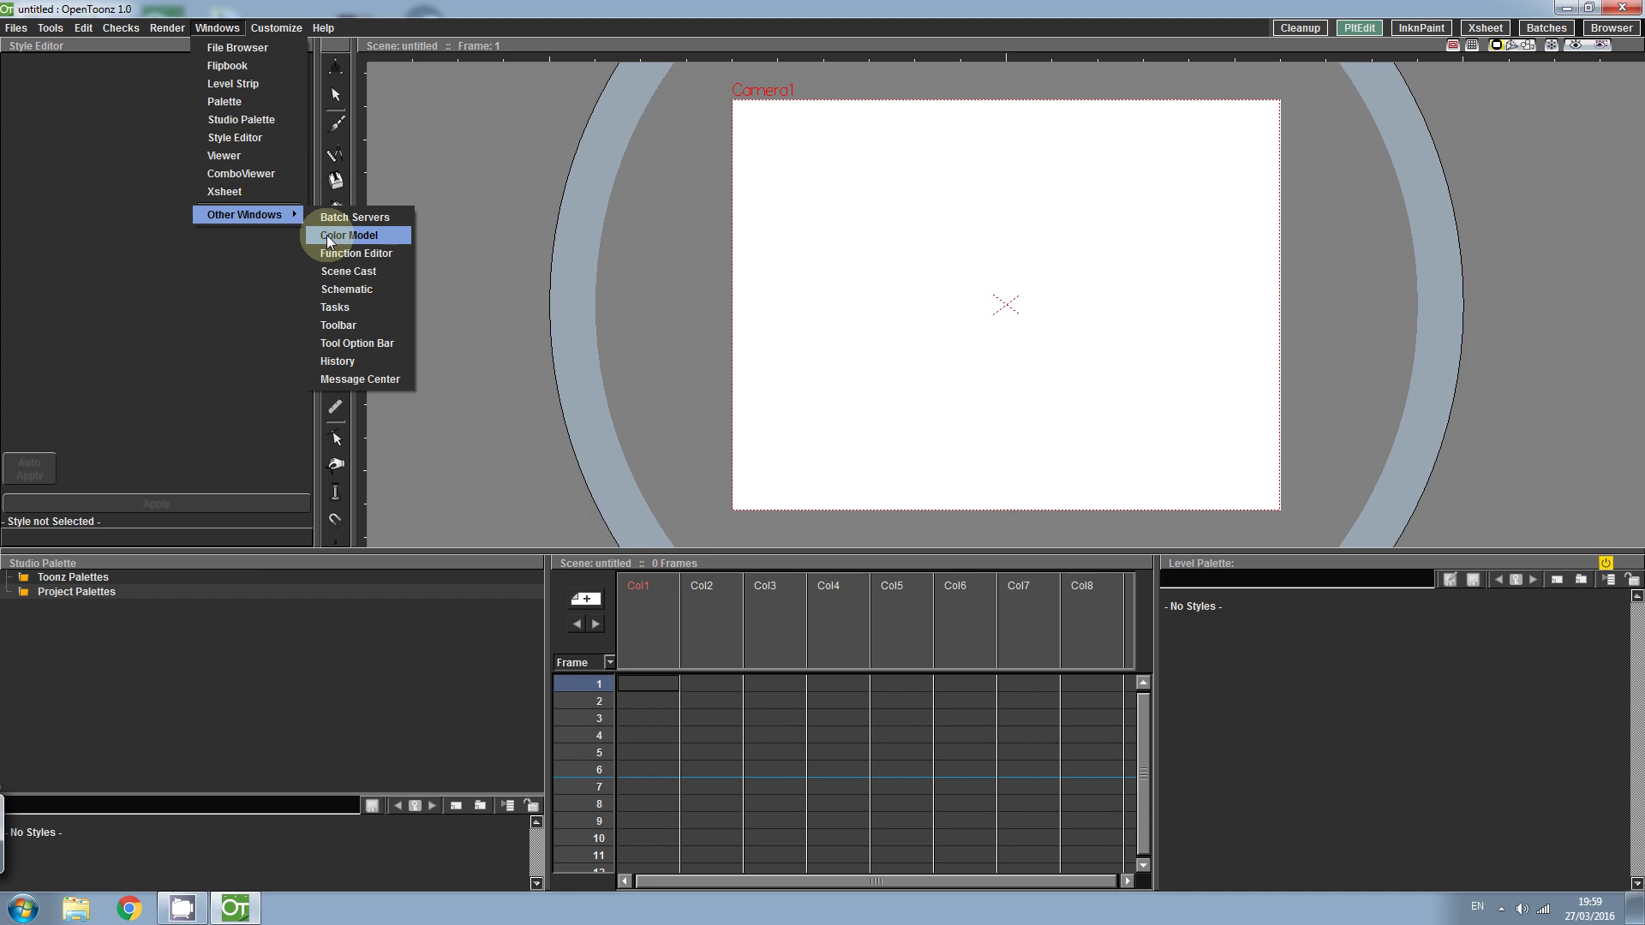
pyautogui.click(383, 343)
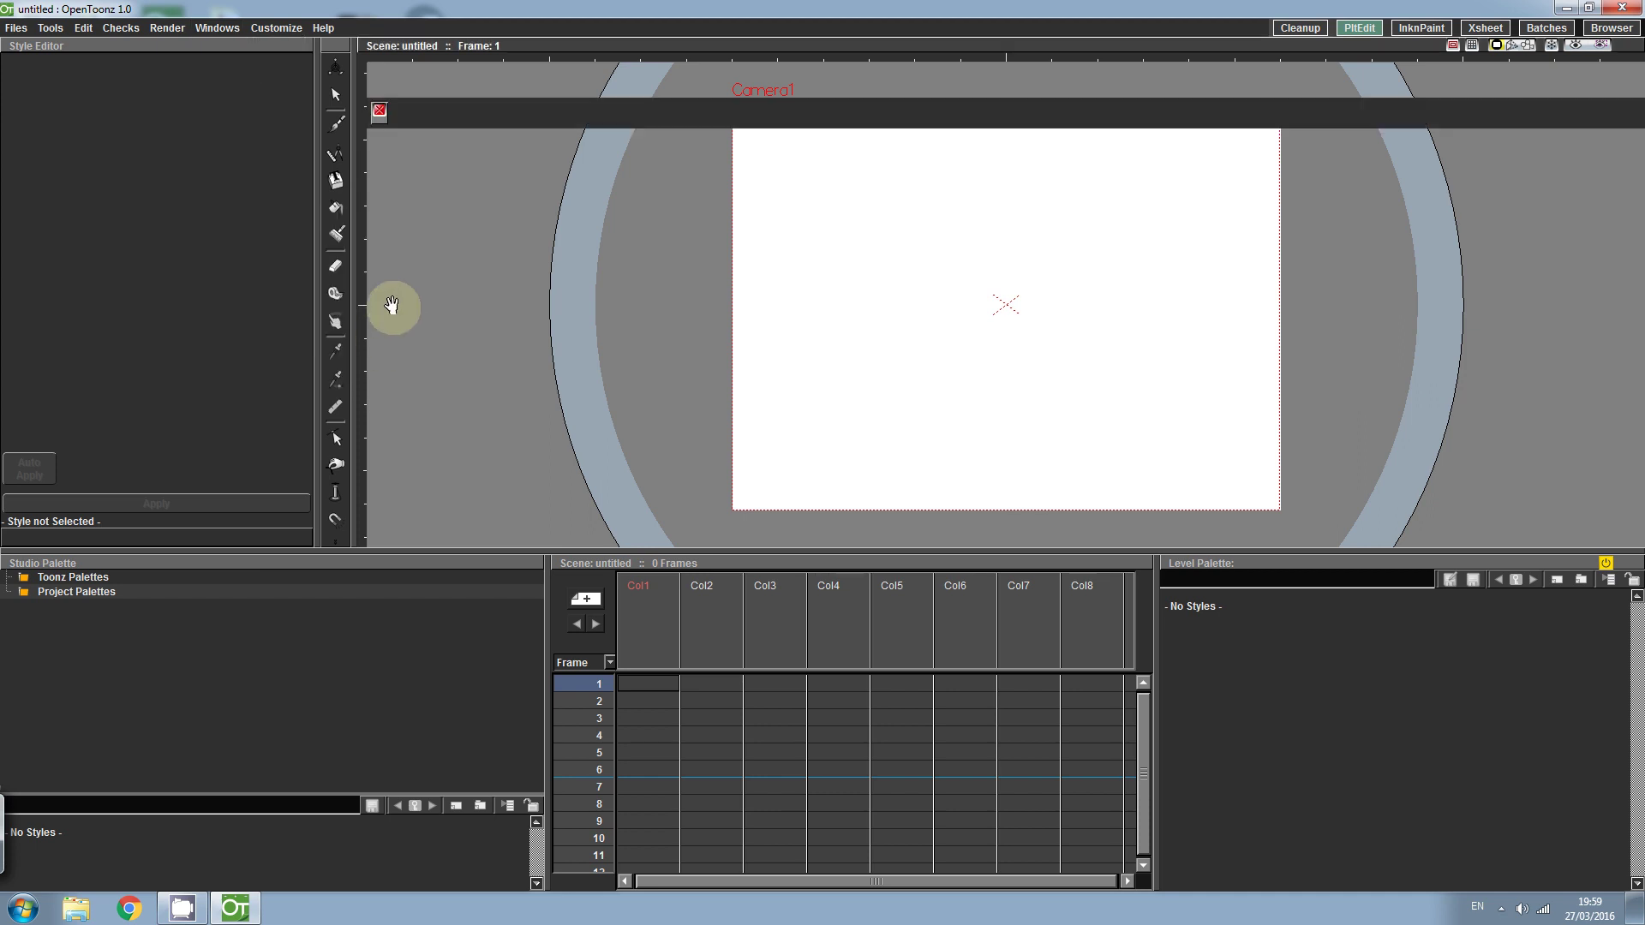
pyautogui.moveTo(381, 120); pyautogui.dragTo(368, 70)
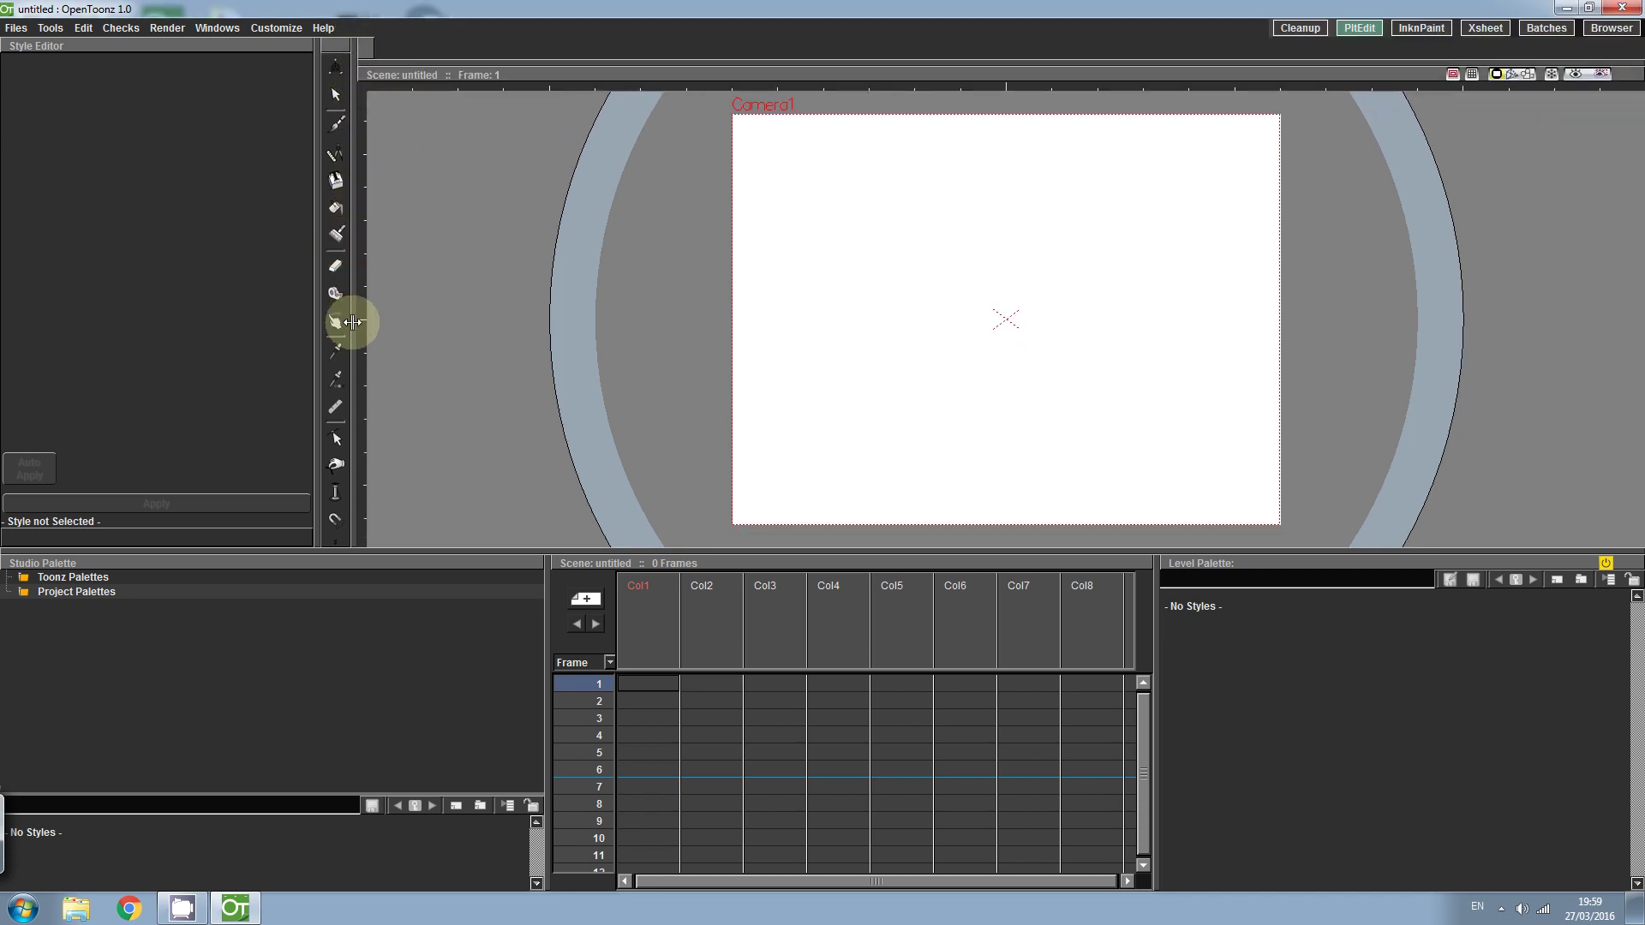
# - On frame 1 of Col1, brush long curved black lines down the left and right of the camera area
pyautogui.click(343, 120)
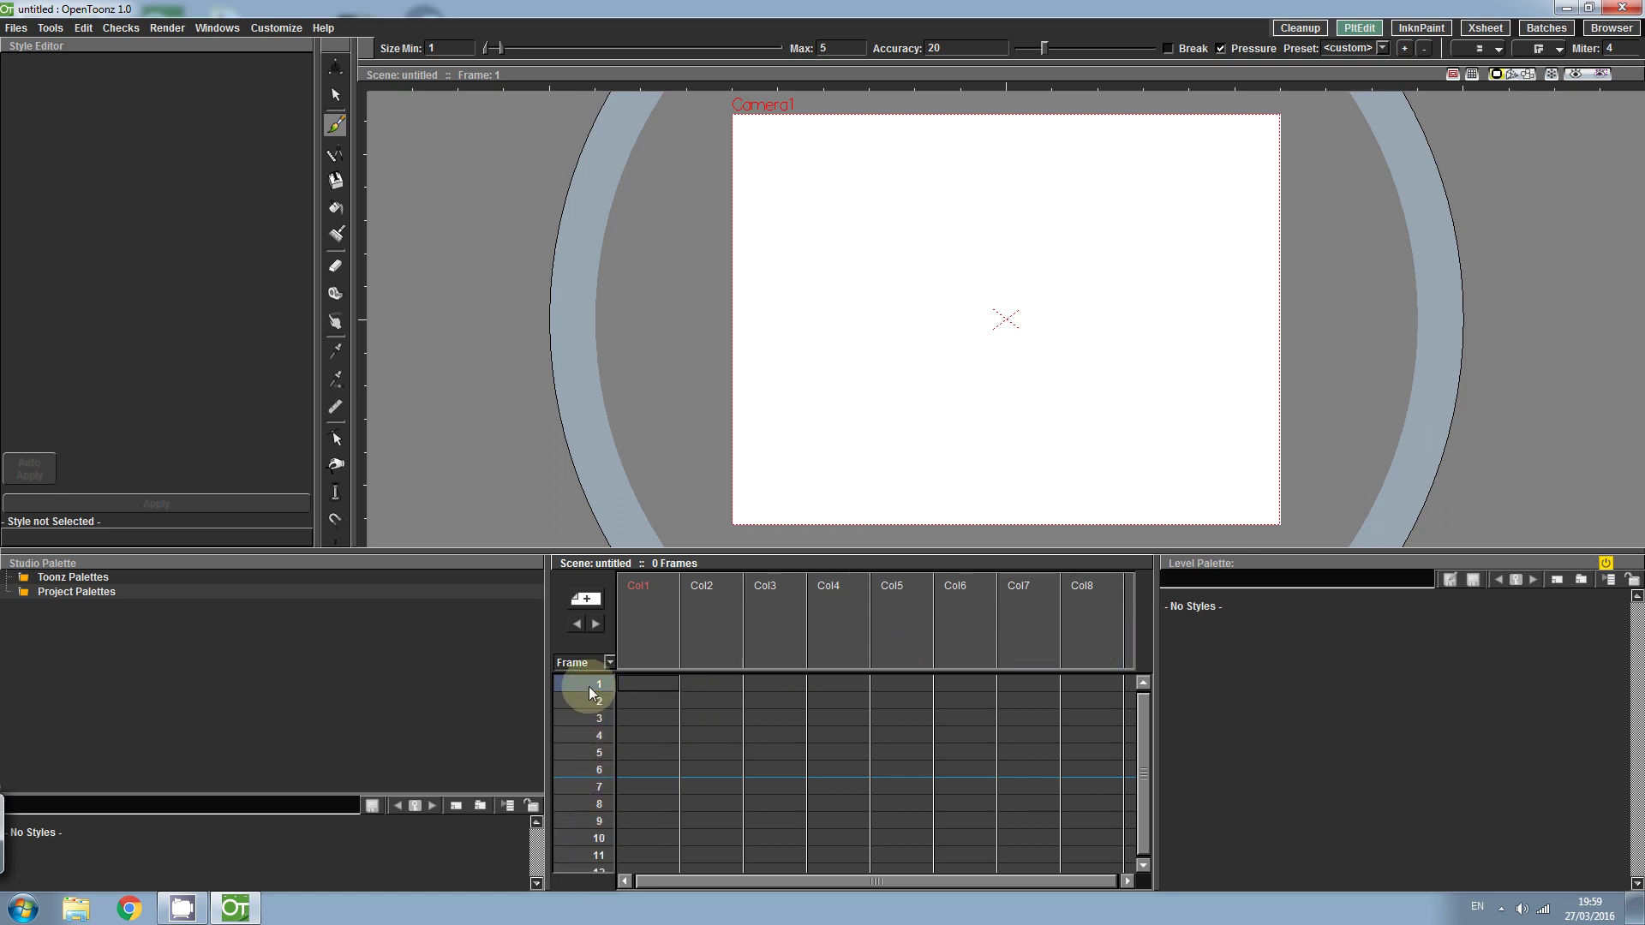
pyautogui.click(605, 738)
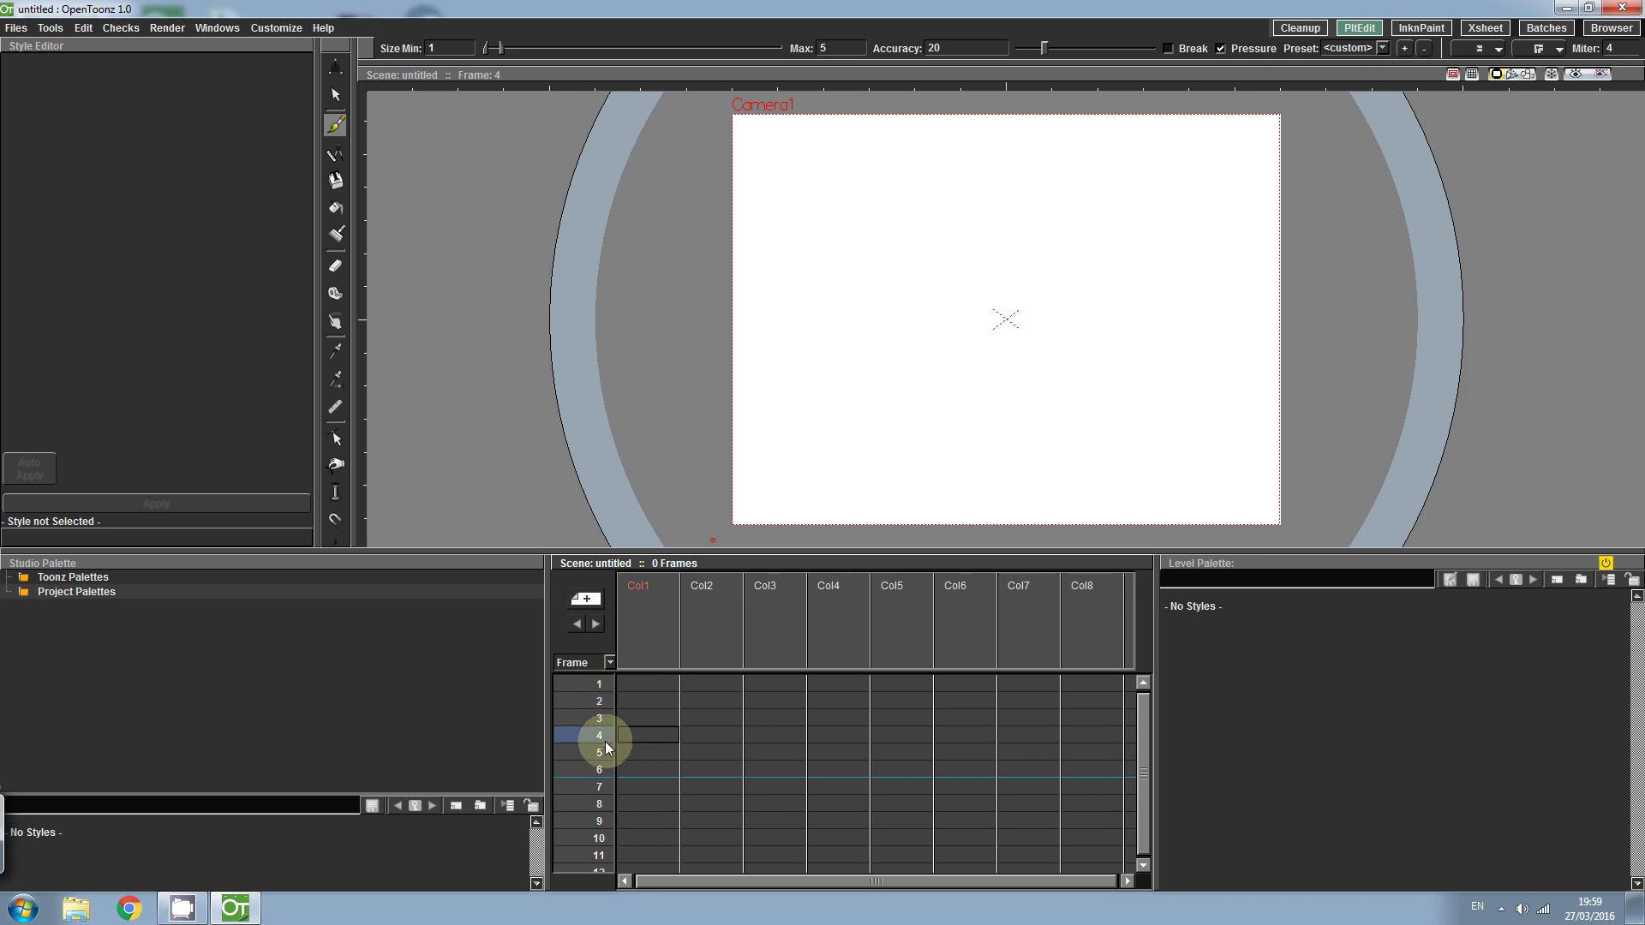
pyautogui.click(600, 685)
pyautogui.click(686, 96)
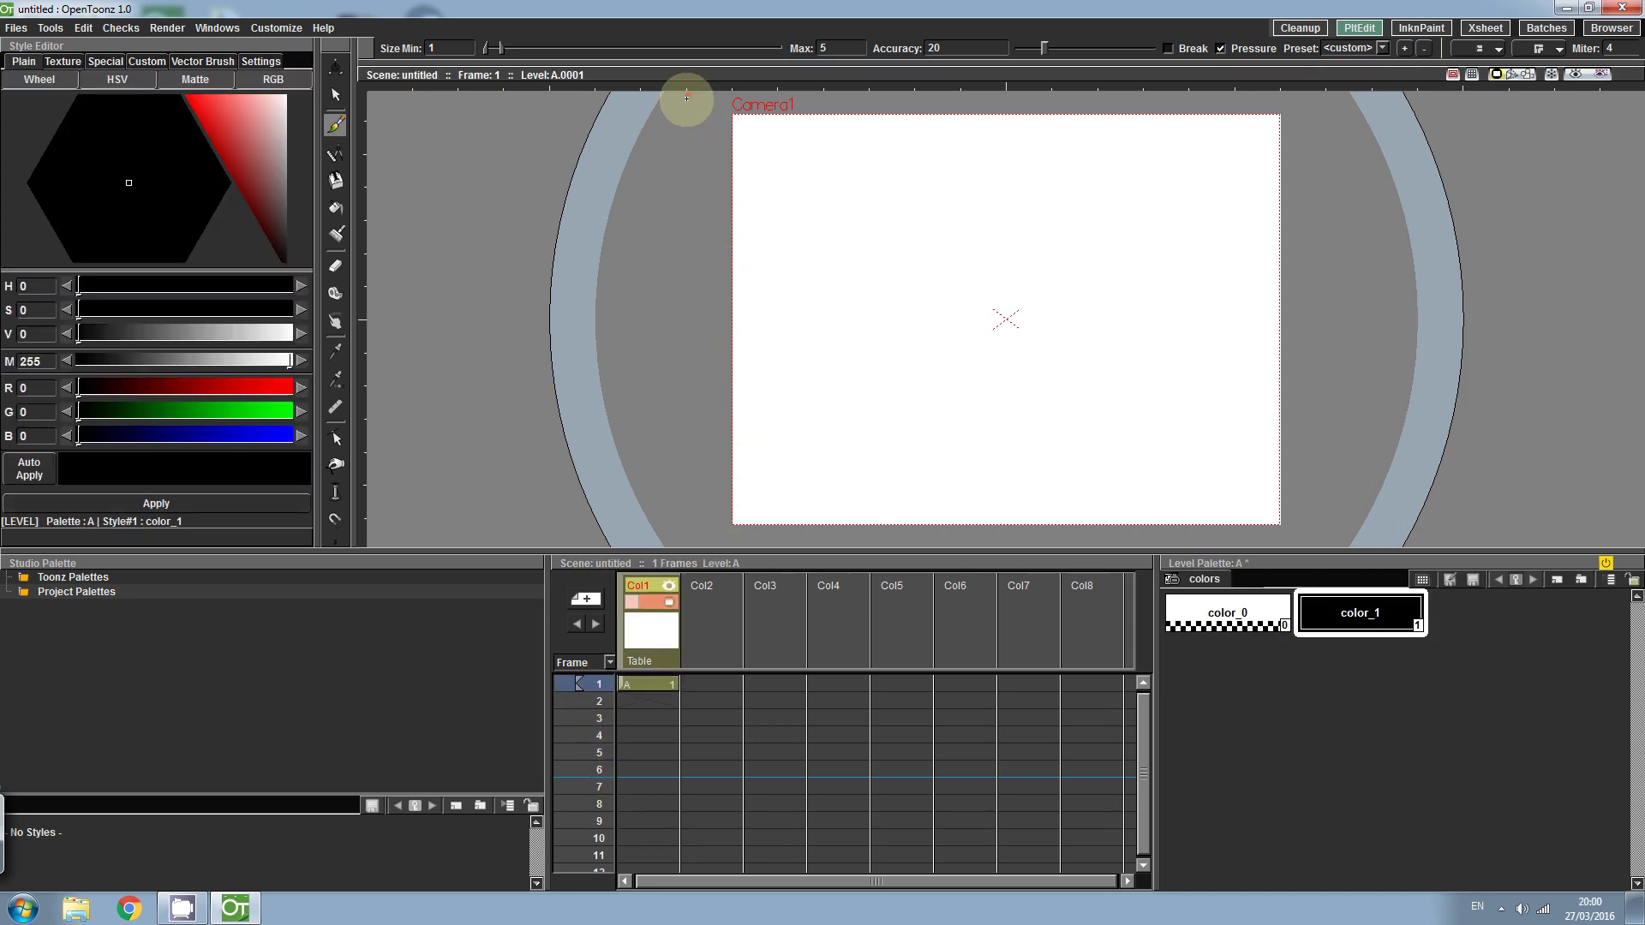
pyautogui.moveTo(686, 97)
pyautogui.mouseDown()
pyautogui.moveTo(625, 492)
pyautogui.moveTo(638, 548)
pyautogui.mouseUp()
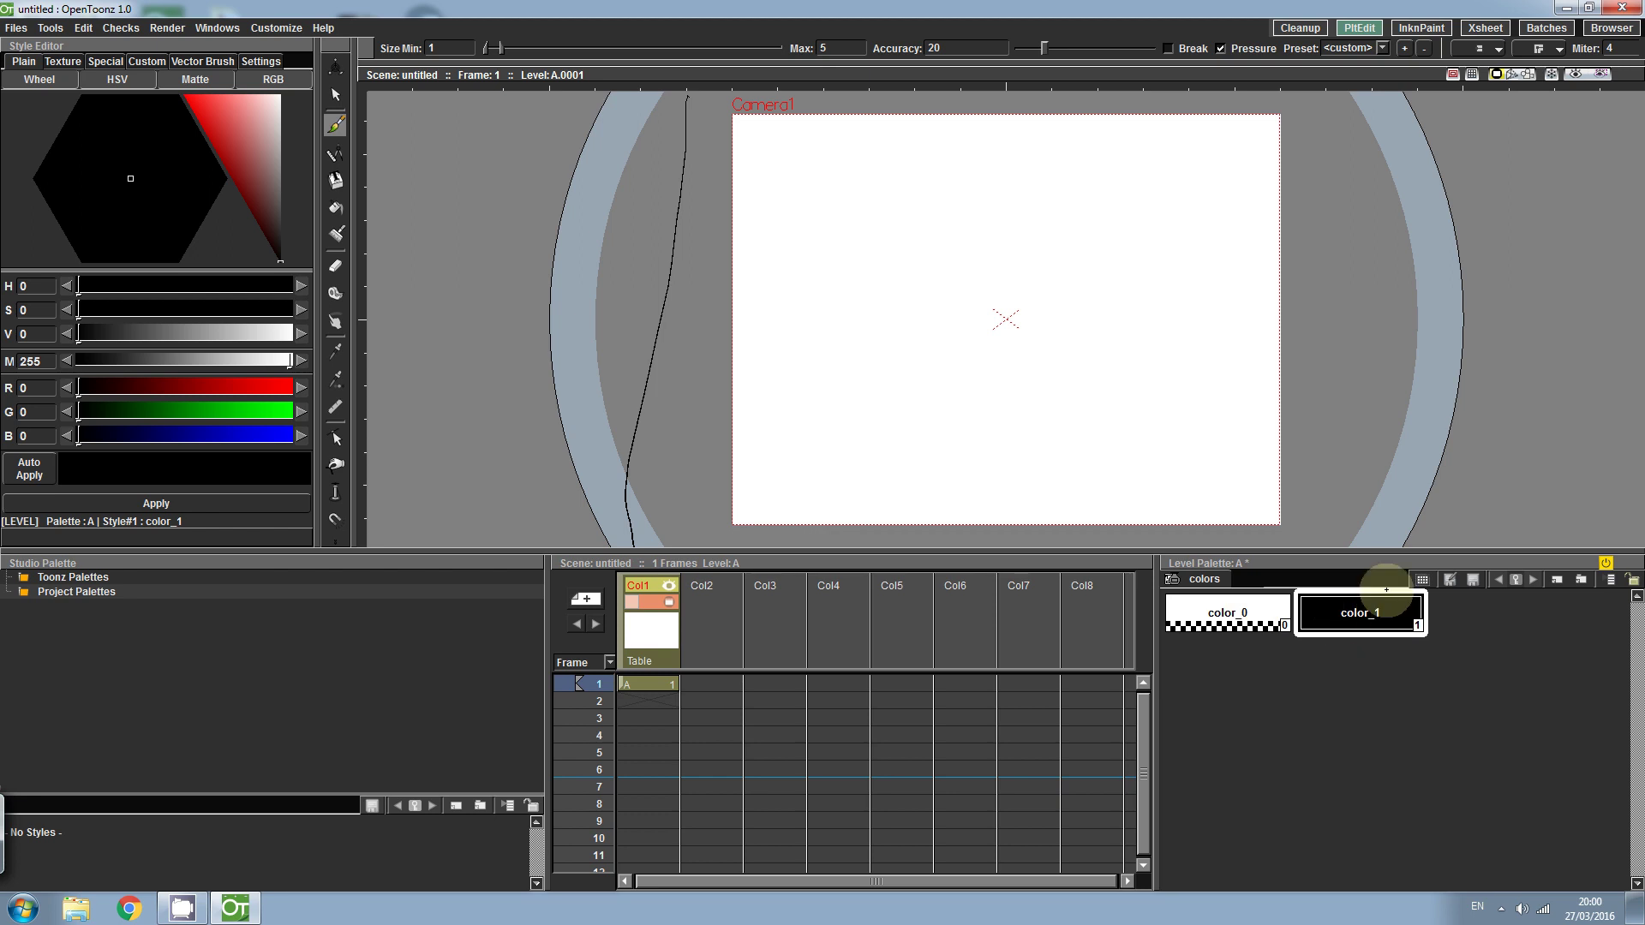
pyautogui.moveTo(1386, 589)
pyautogui.mouseDown()
pyautogui.moveTo(1432, 345)
pyautogui.moveTo(1428, 79)
pyautogui.mouseUp()
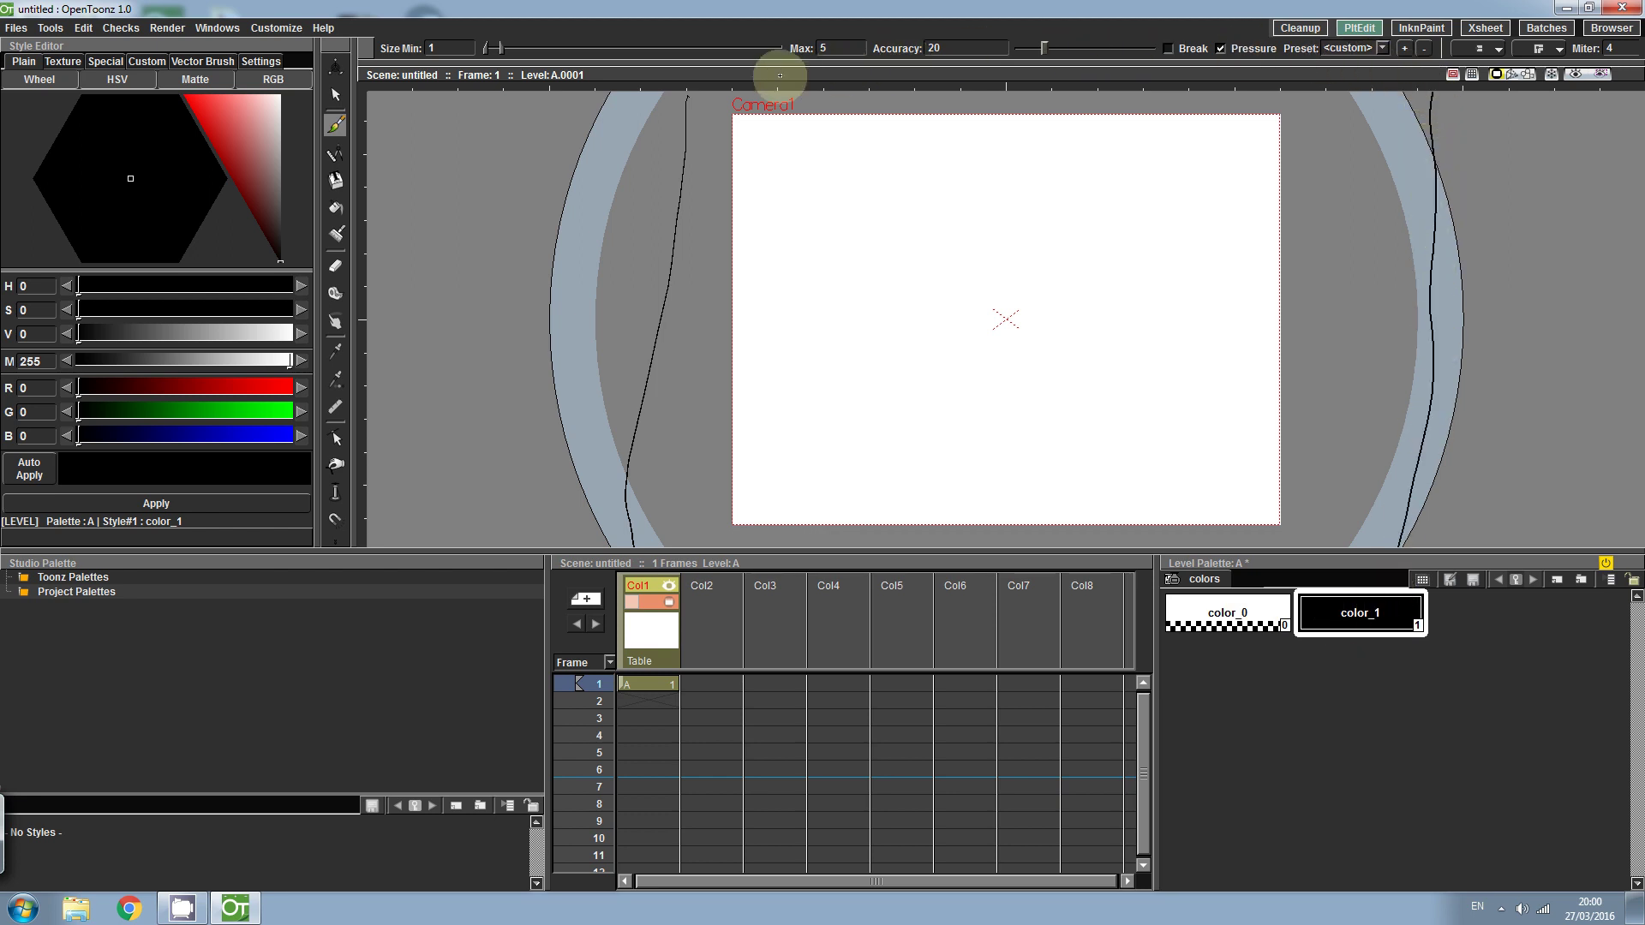
pyautogui.moveTo(779, 75); pyautogui.dragTo(616, 136)
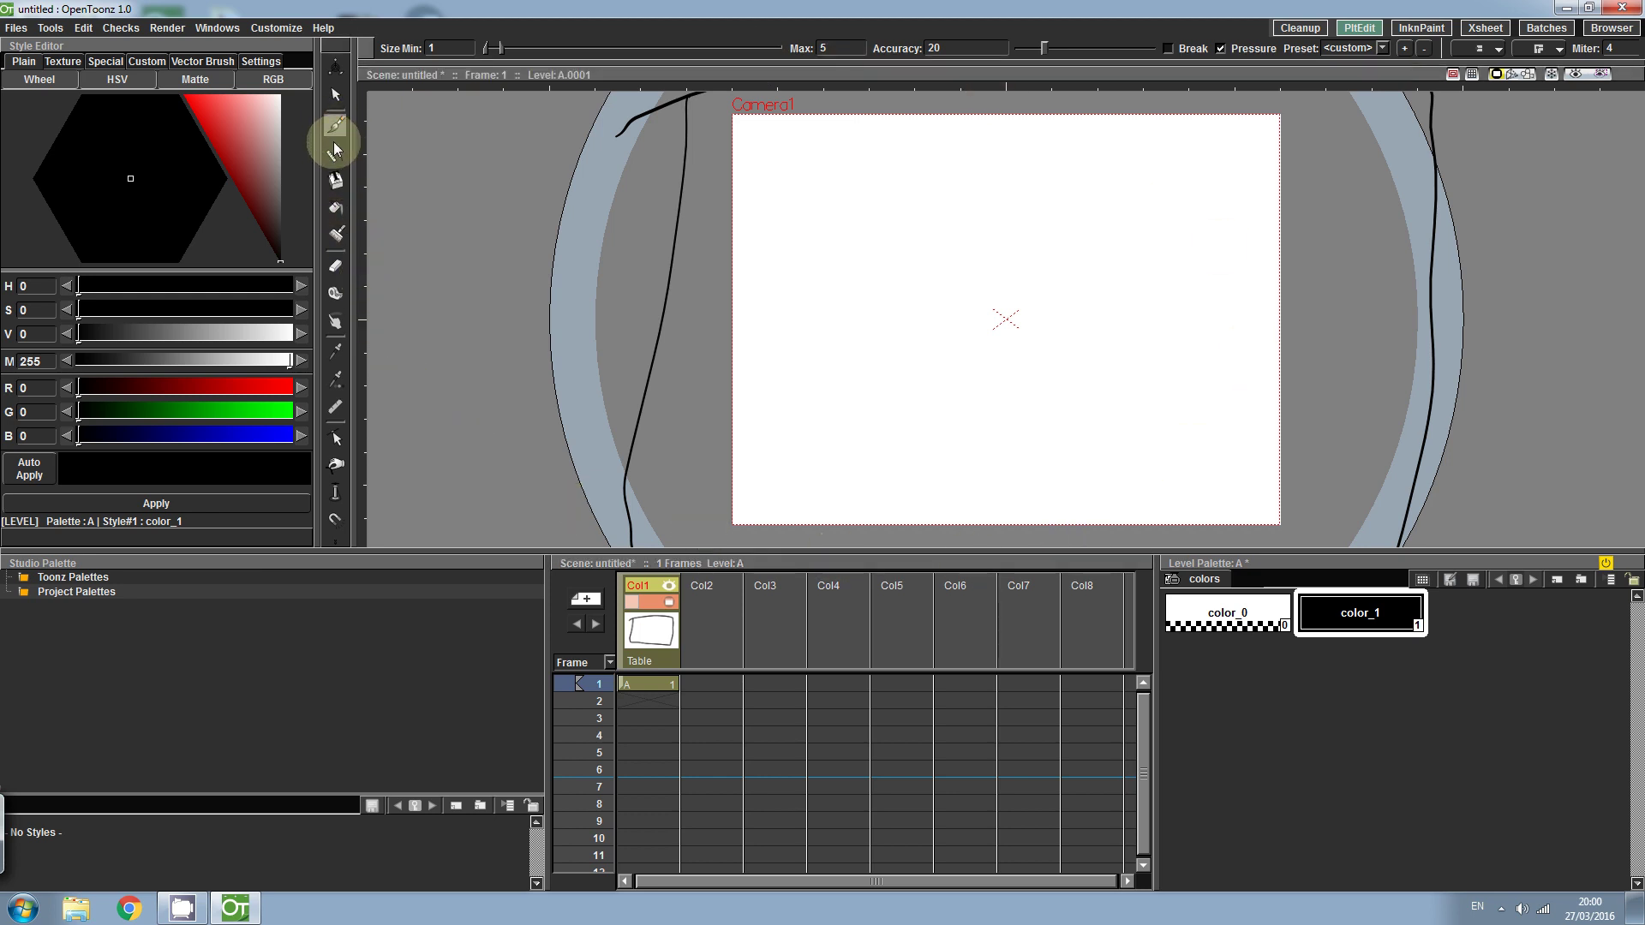
# - Create a purple color_2 style (R115 G0 B216) and fill the sky between the curved lines
pyautogui.click(337, 209)
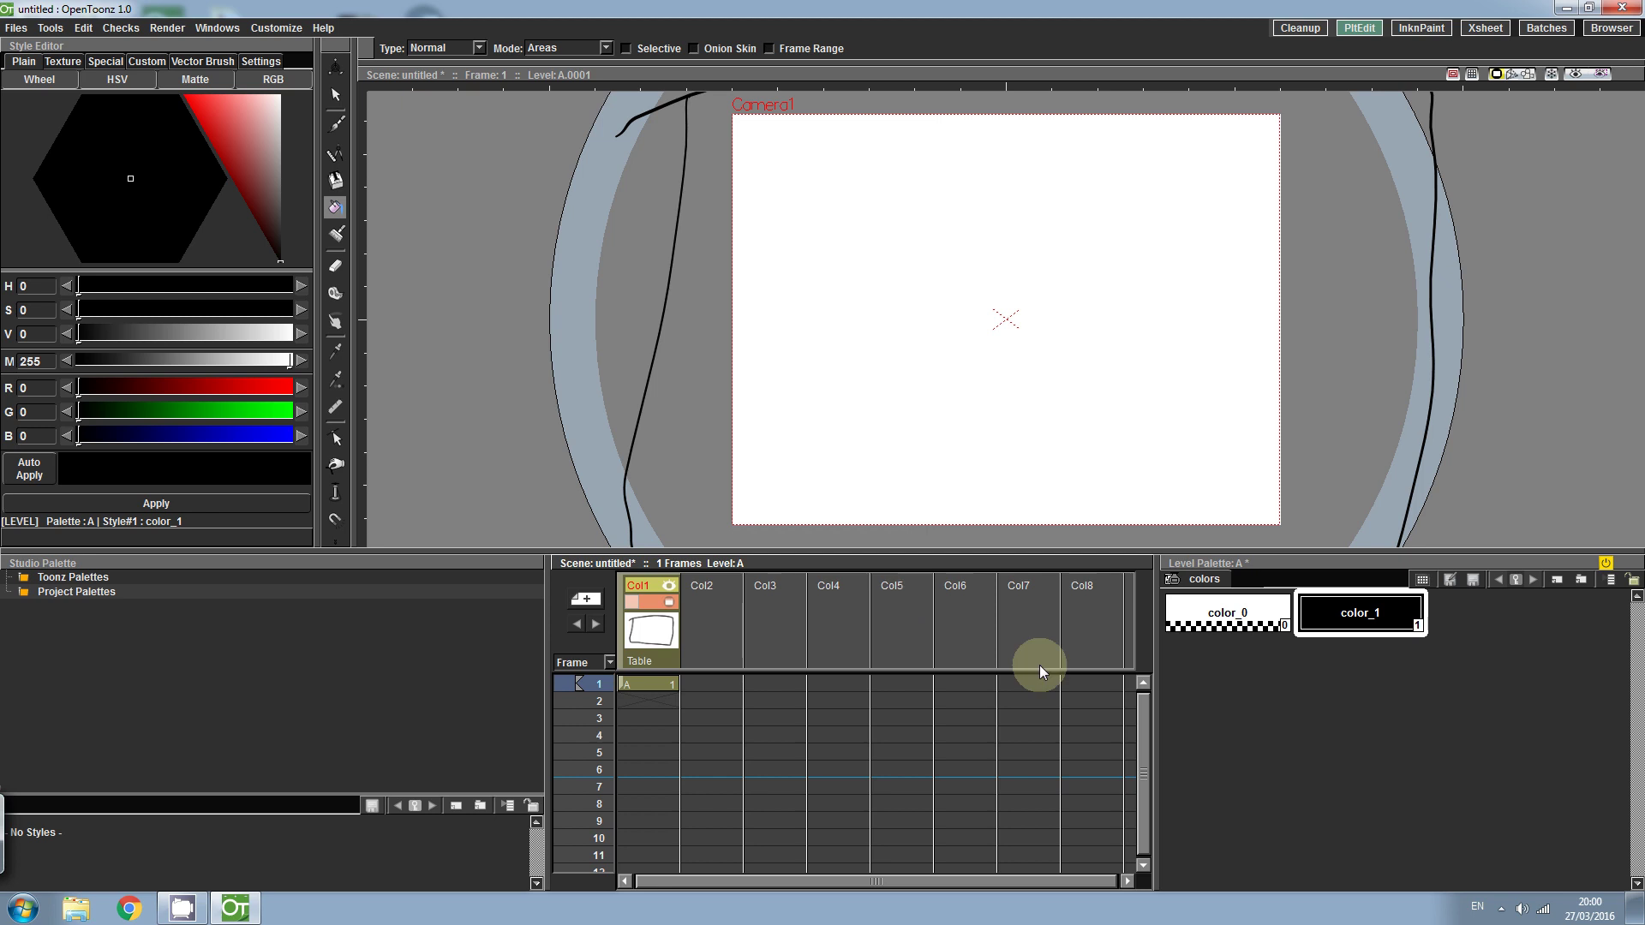
pyautogui.rightClick(1286, 723)
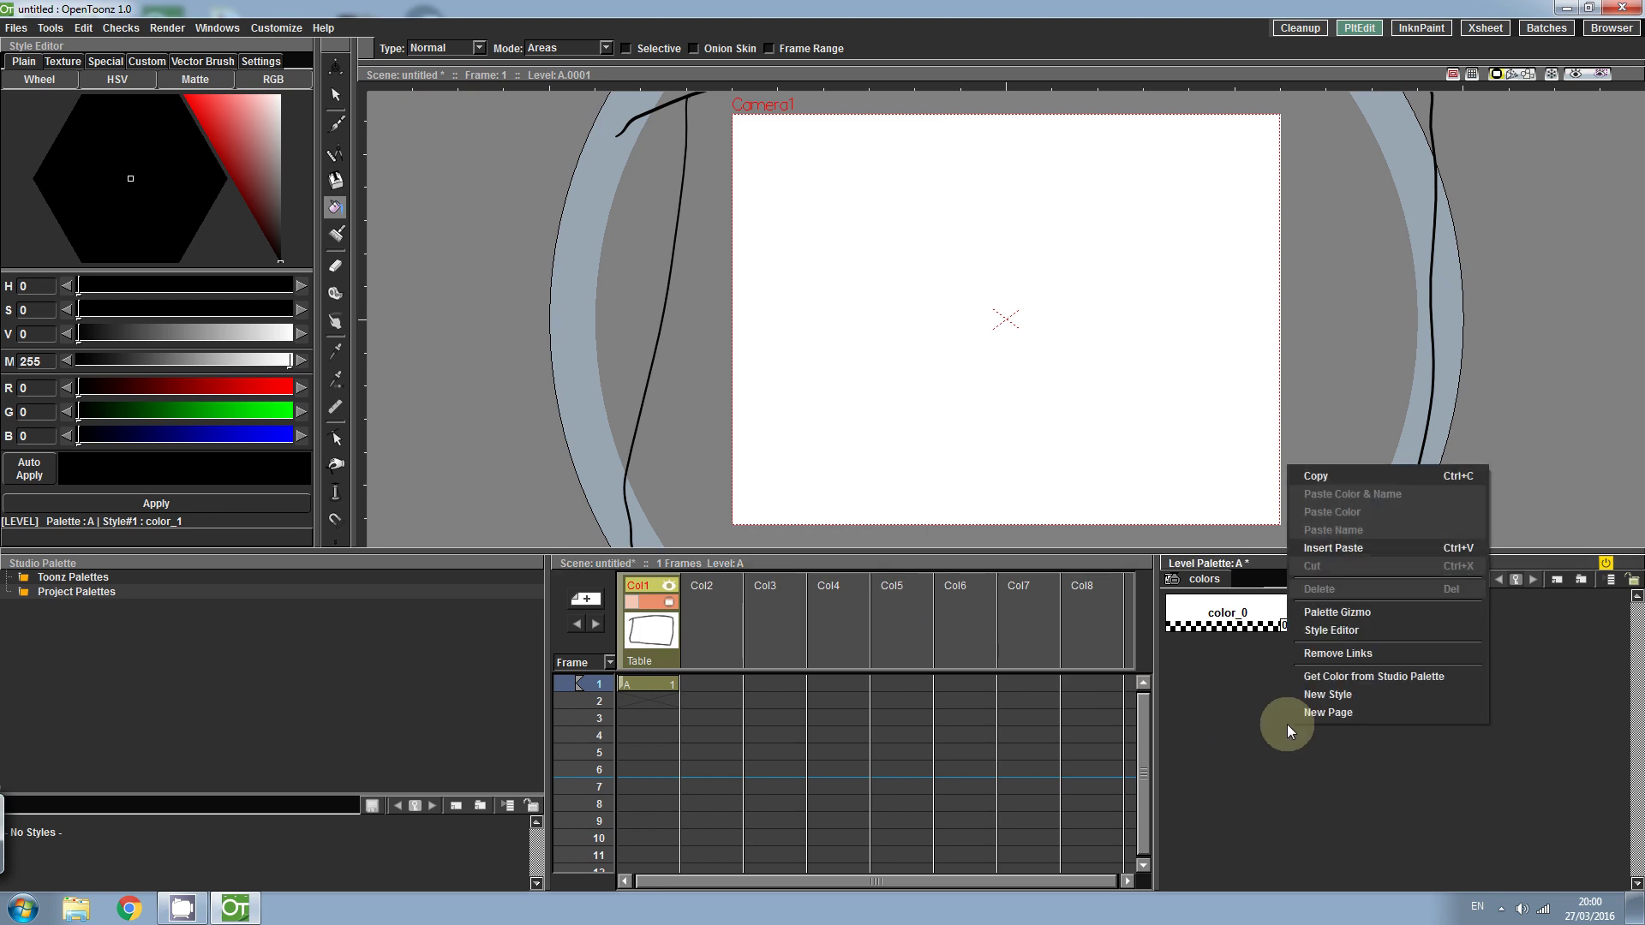
pyautogui.click(1334, 694)
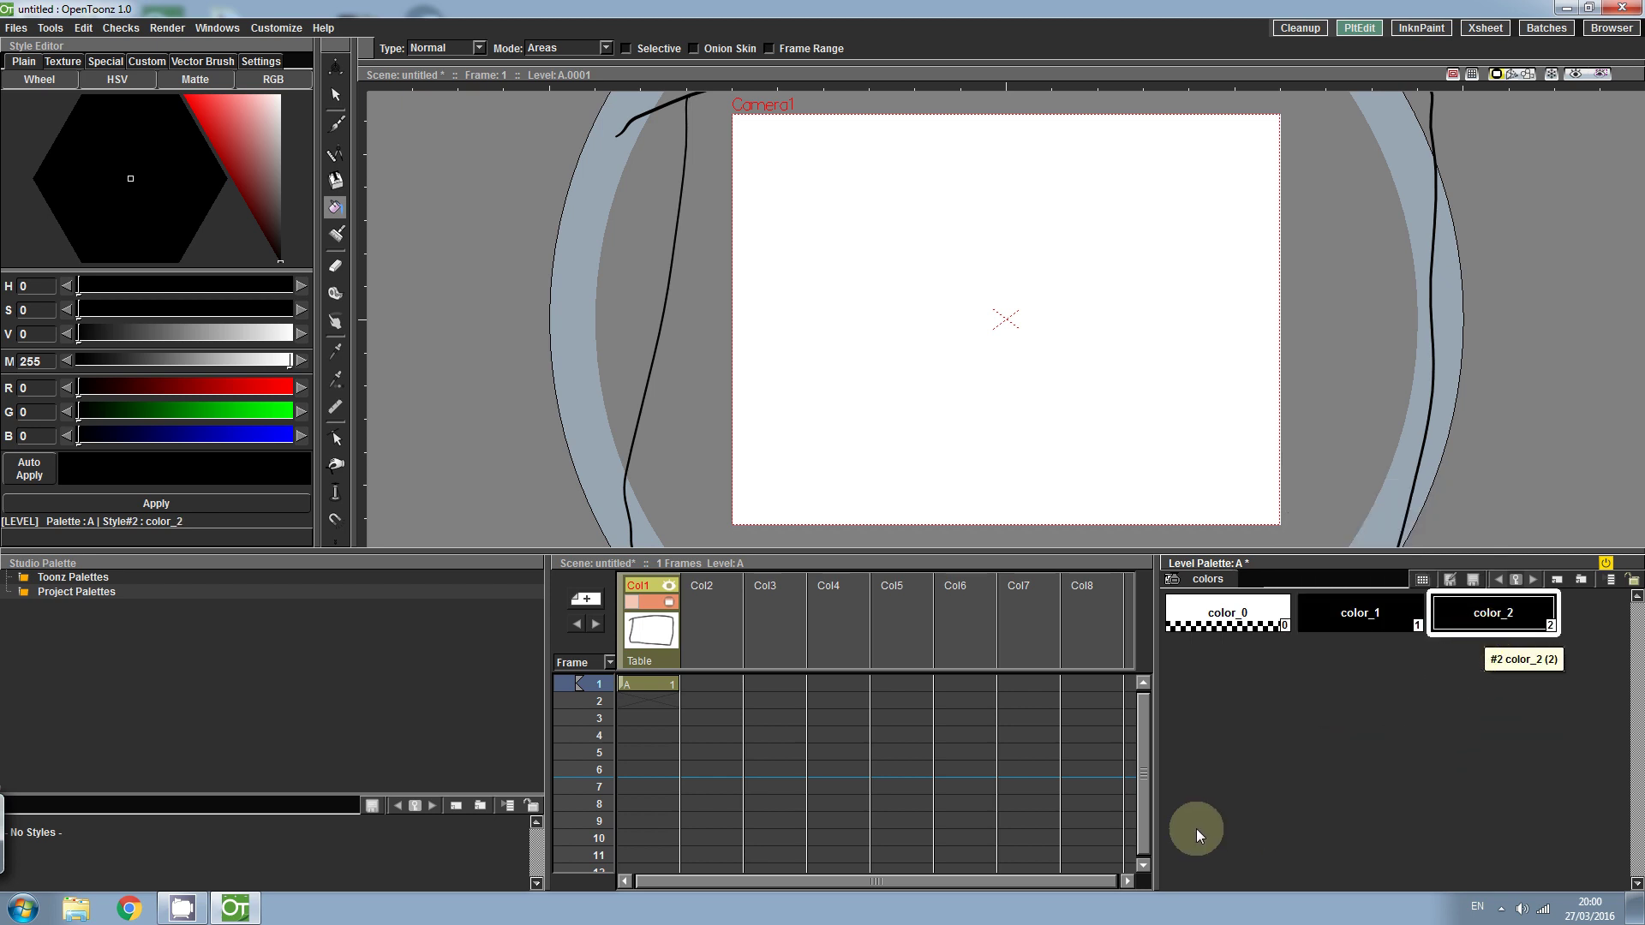
pyautogui.moveTo(219, 436); pyautogui.dragTo(260, 440)
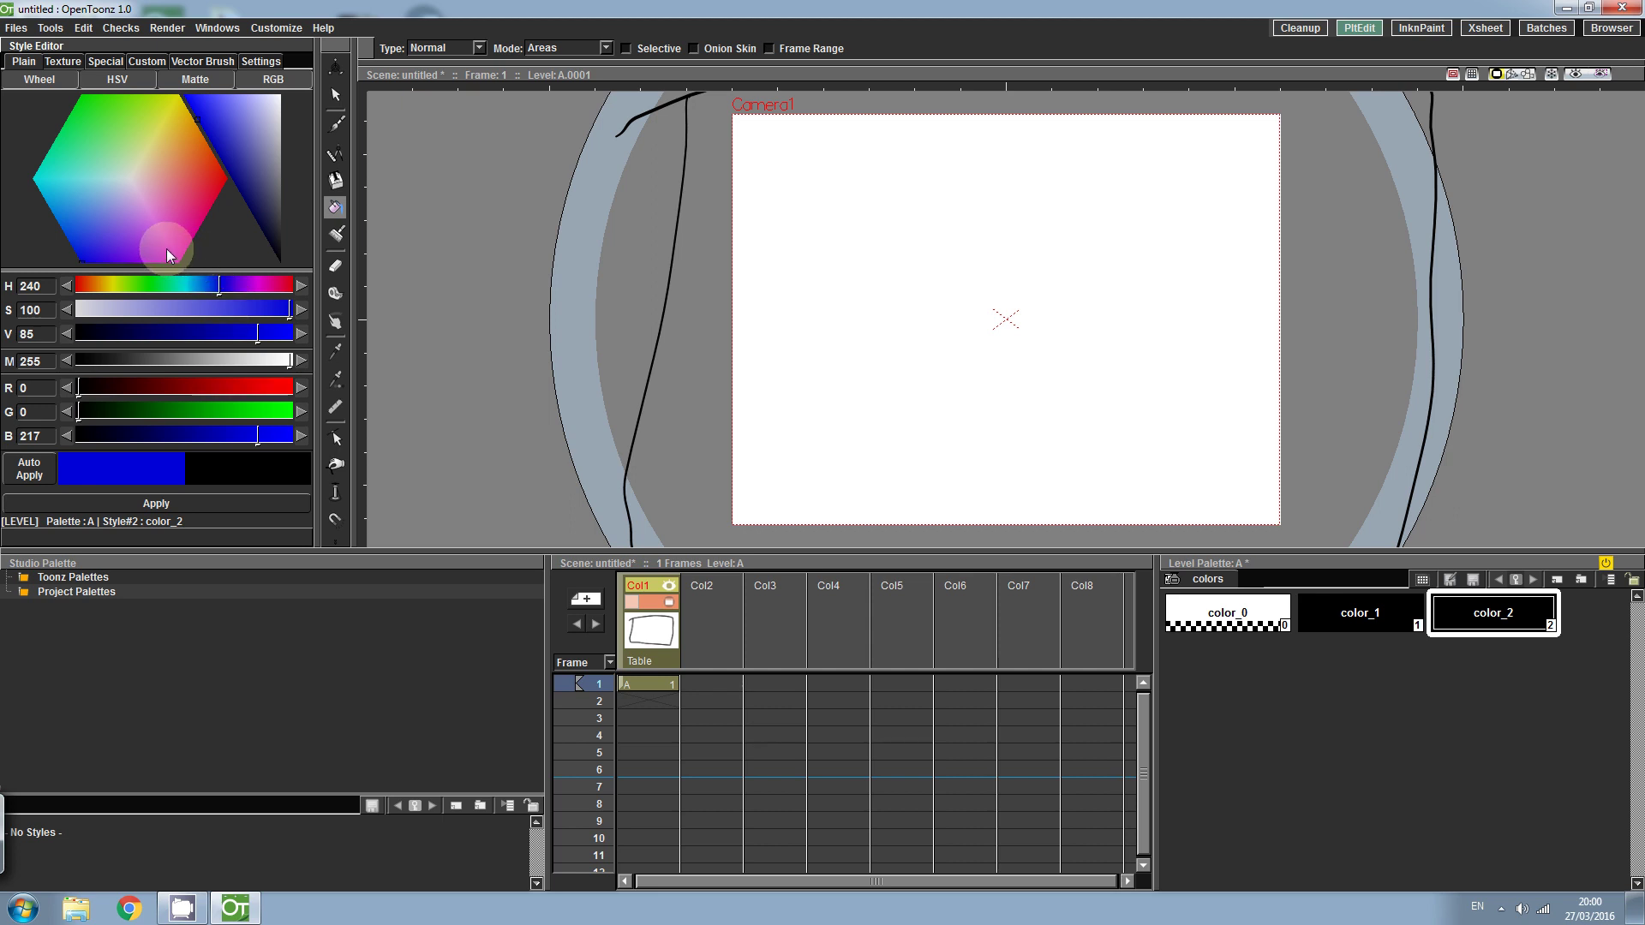
pyautogui.moveTo(167, 249); pyautogui.dragTo(124, 260)
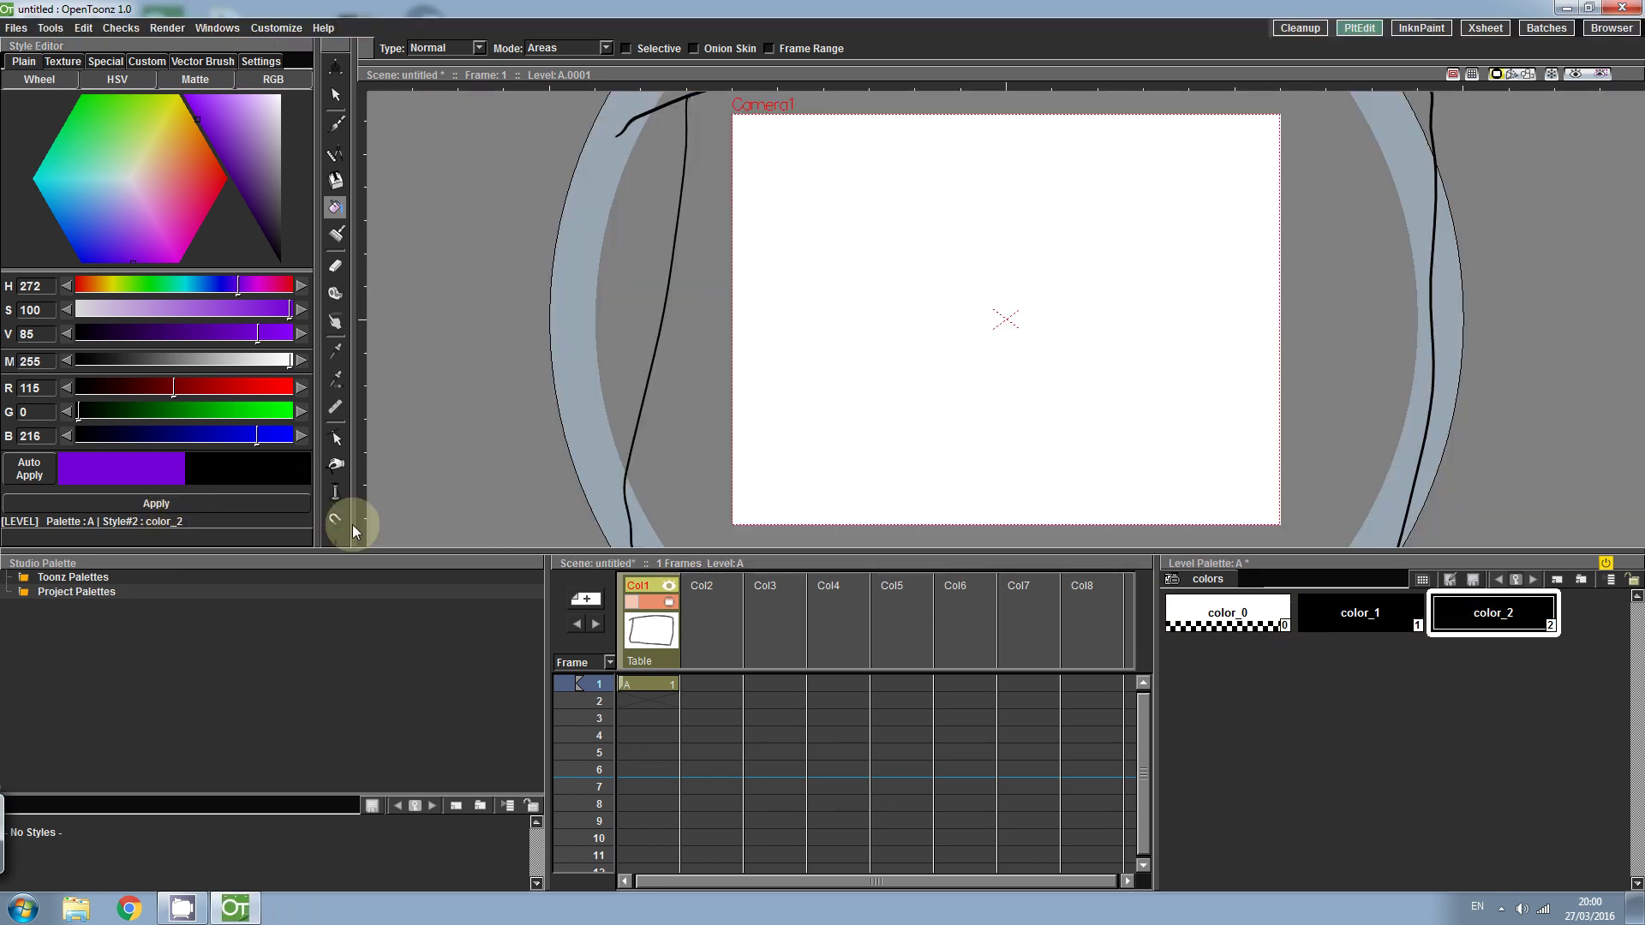
pyautogui.click(195, 505)
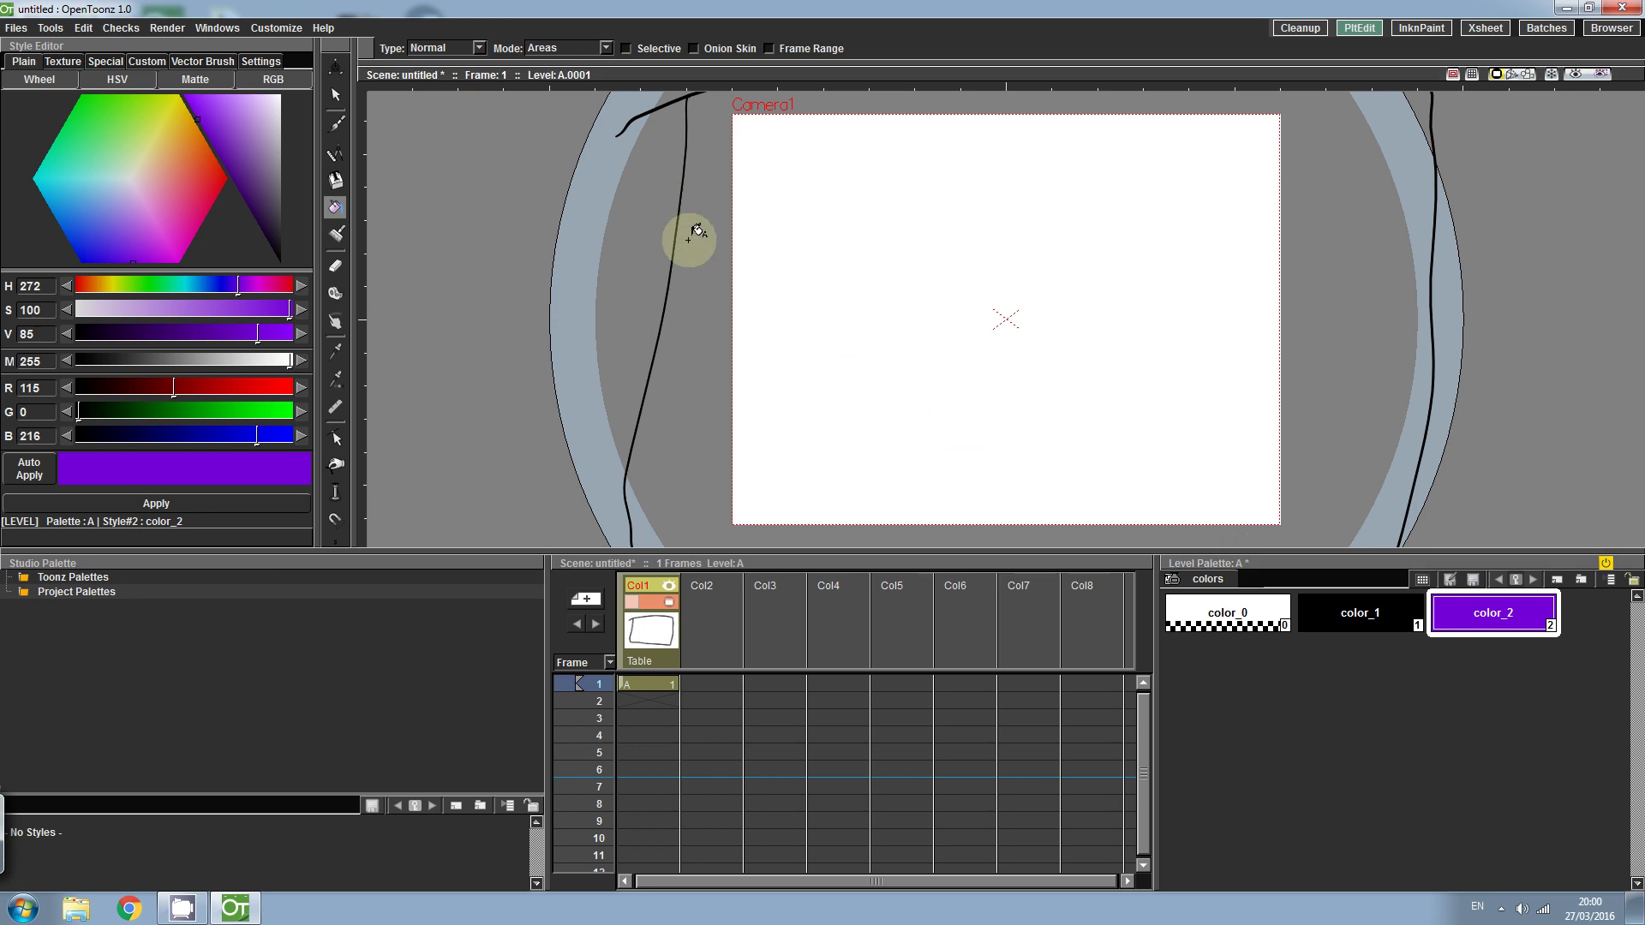
pyautogui.click(698, 279)
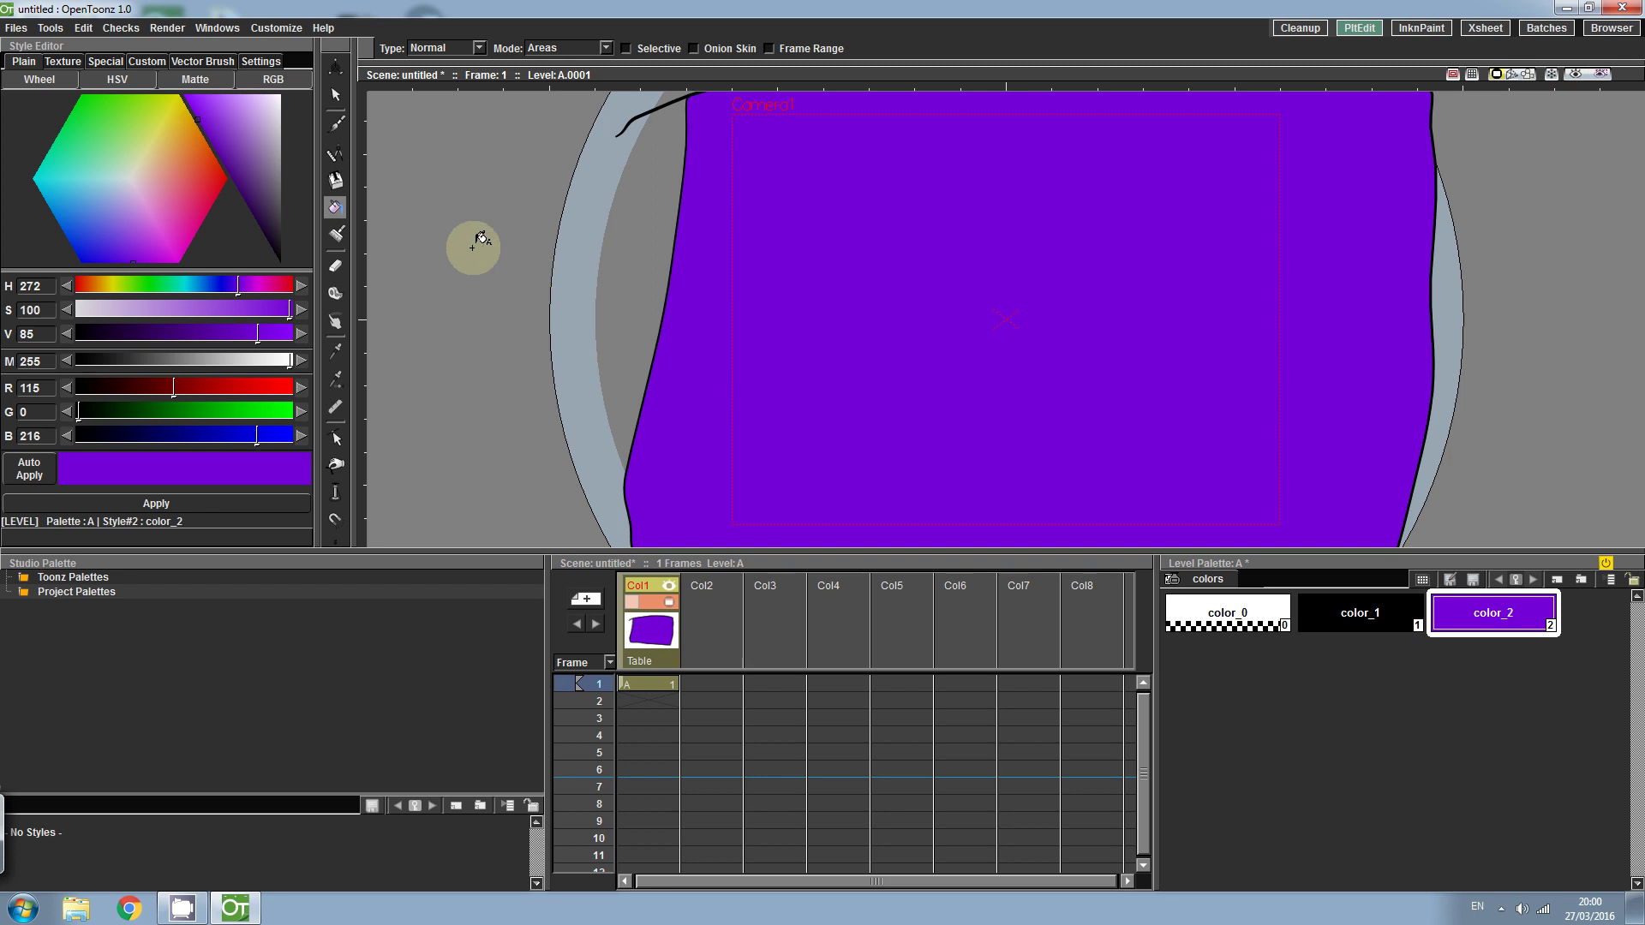
# - Add a bright yellow color_3 style (R255 G251 B6) for the stars
pyautogui.click(338, 127)
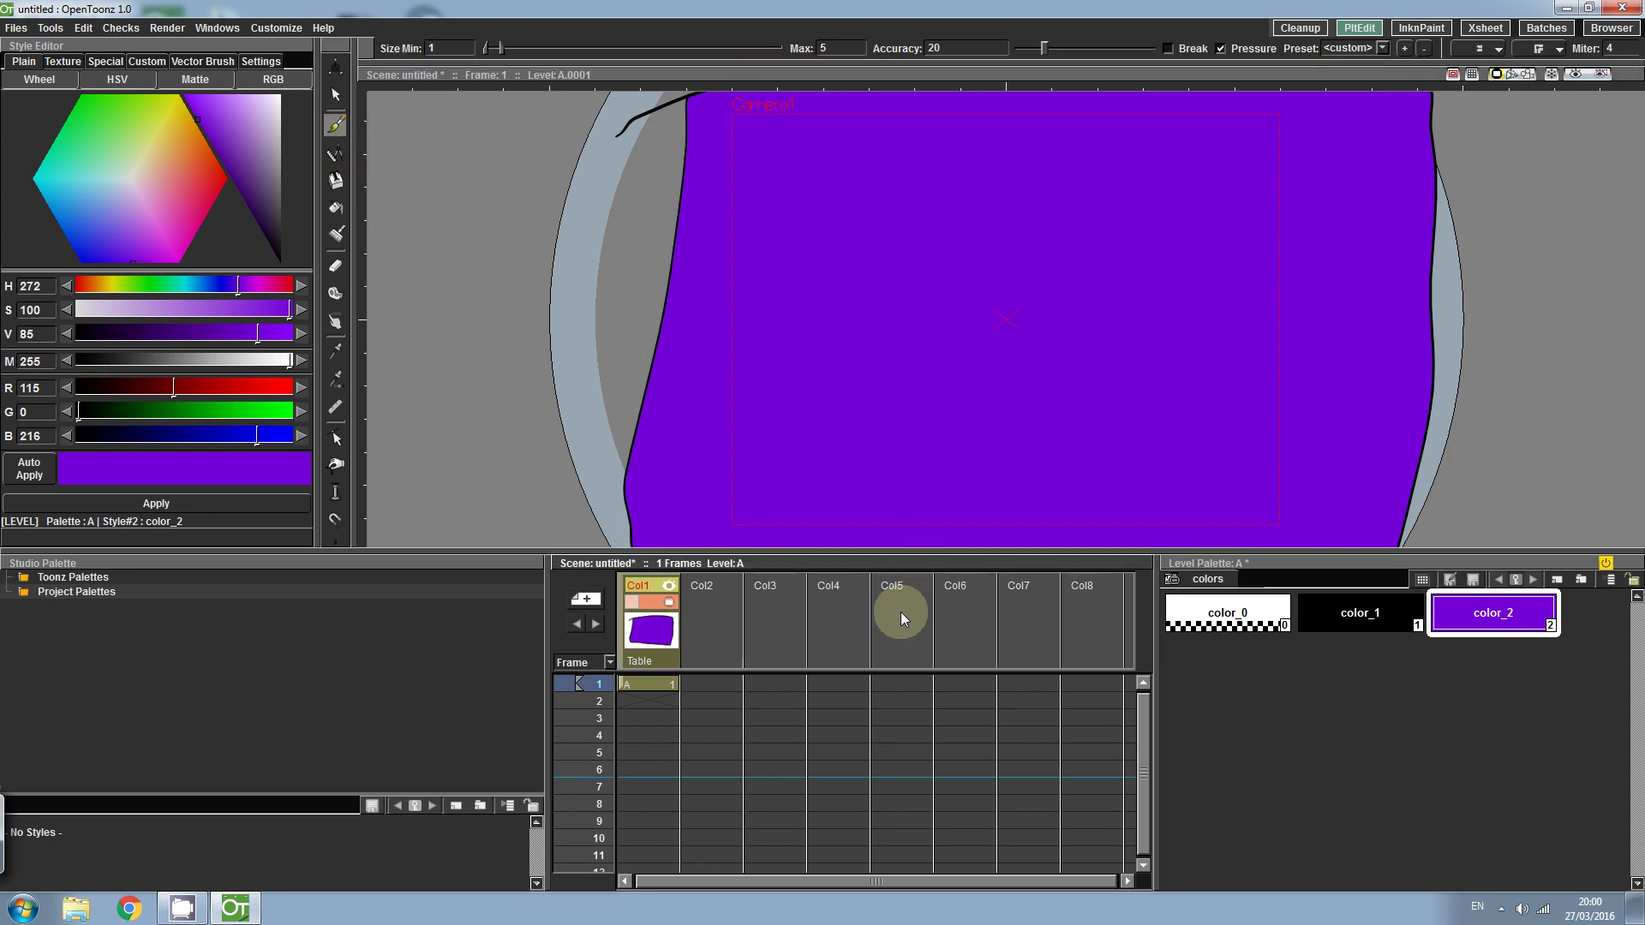
pyautogui.rightClick(1395, 705)
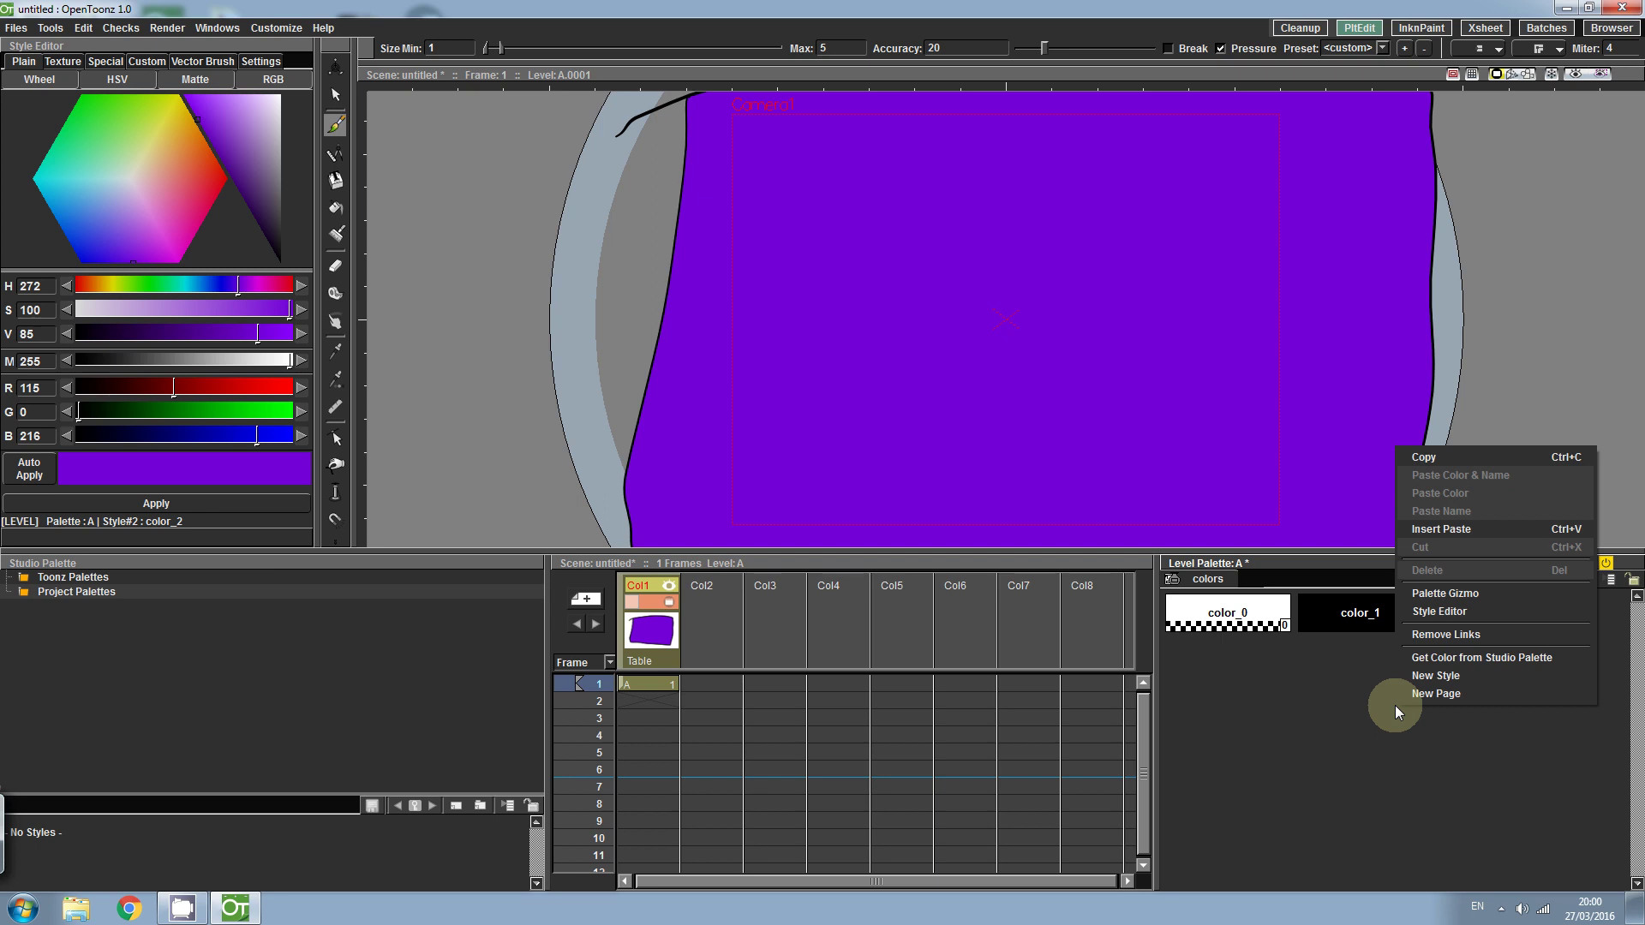
pyautogui.click(1440, 677)
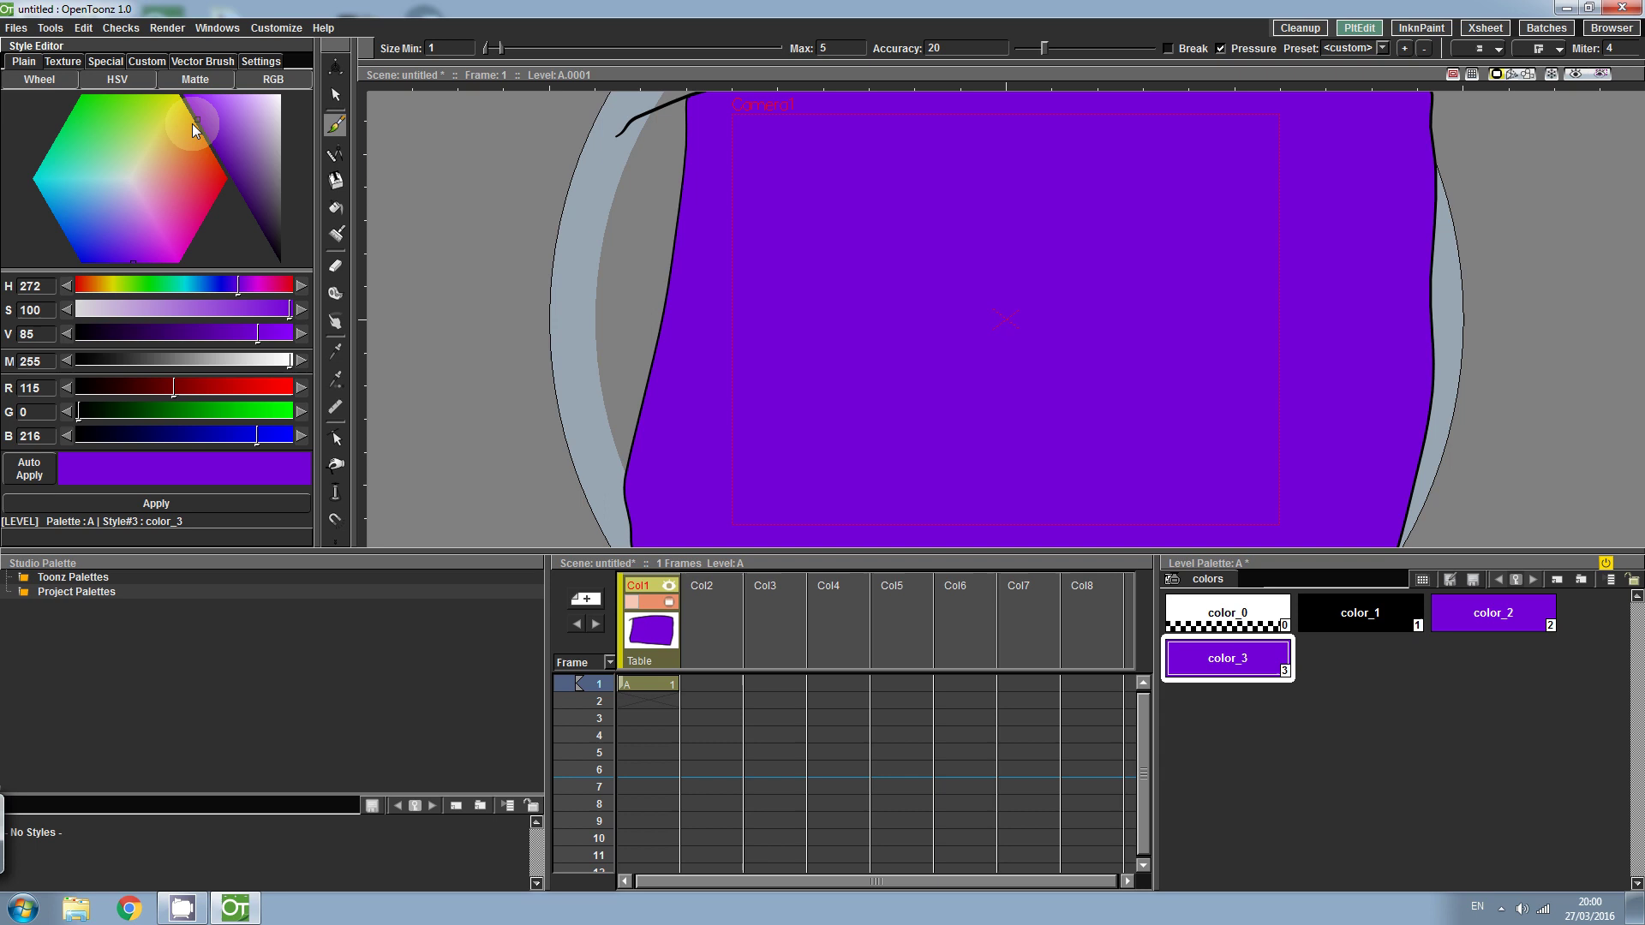
pyautogui.click(177, 98)
pyautogui.moveTo(202, 103); pyautogui.dragTo(182, 96)
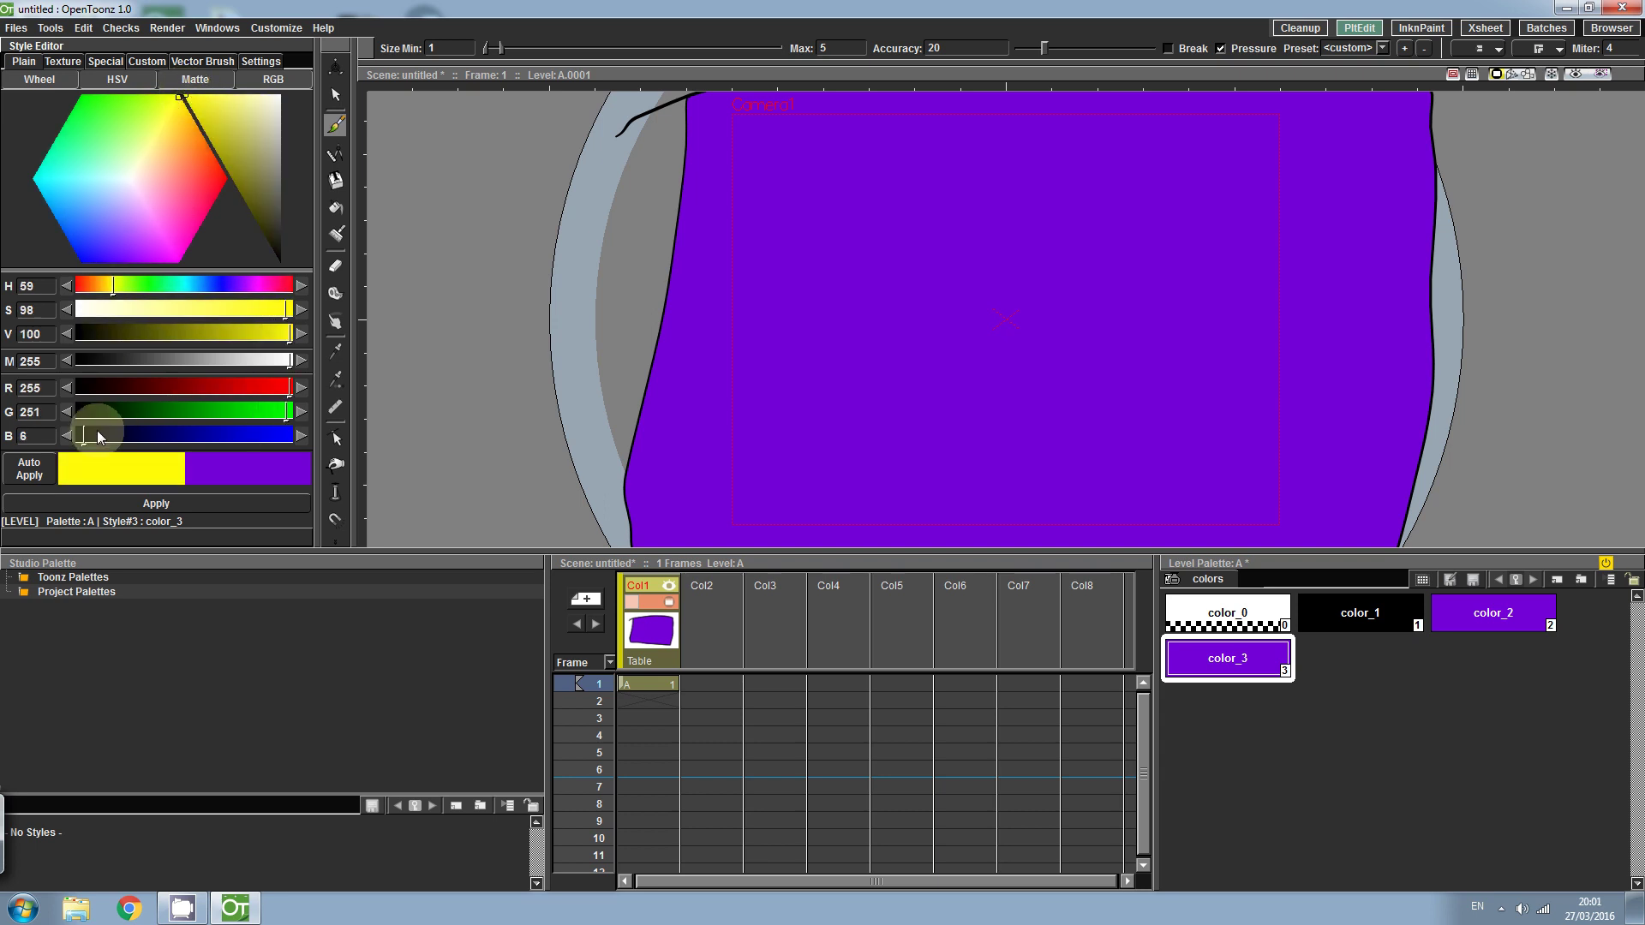
pyautogui.click(132, 505)
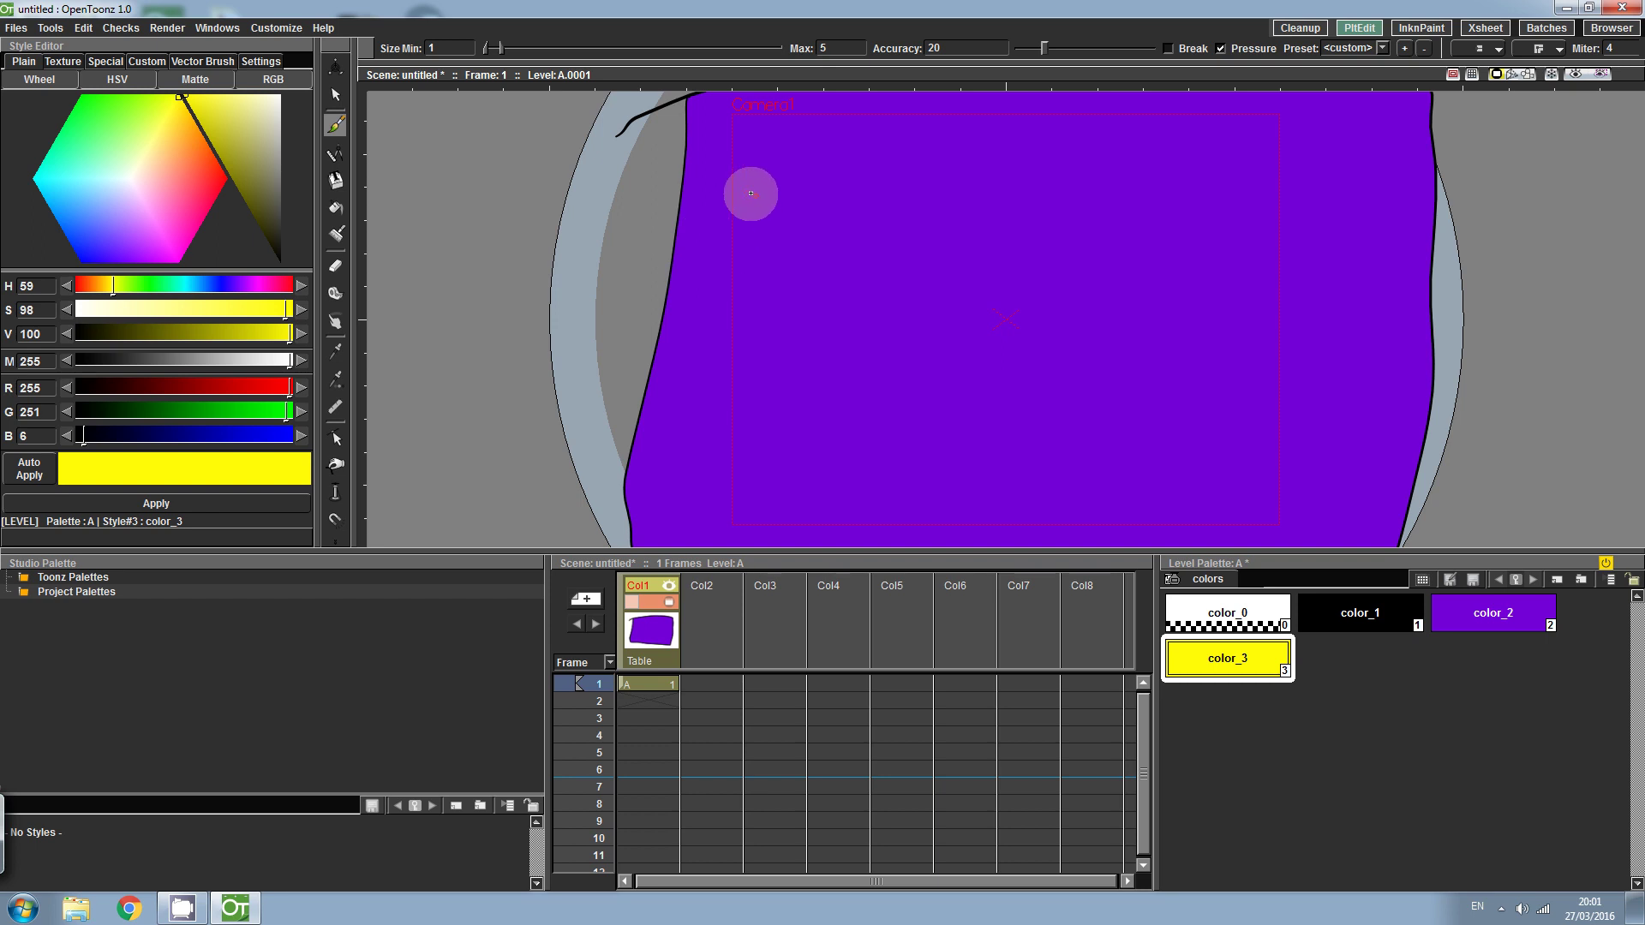
# - Draw four four-pointed star outlines across the purple sky
pyautogui.moveTo(742, 188)
pyautogui.mouseDown()
pyautogui.moveTo(778, 230)
pyautogui.moveTo(805, 188)
pyautogui.moveTo(776, 146)
pyautogui.moveTo(749, 190)
pyautogui.mouseUp()
pyautogui.moveTo(1117, 262)
pyautogui.mouseDown()
pyautogui.moveTo(1137, 329)
pyautogui.moveTo(1178, 281)
pyautogui.moveTo(1152, 256)
pyautogui.moveTo(1153, 227)
pyautogui.moveTo(1116, 262)
pyautogui.mouseUp()
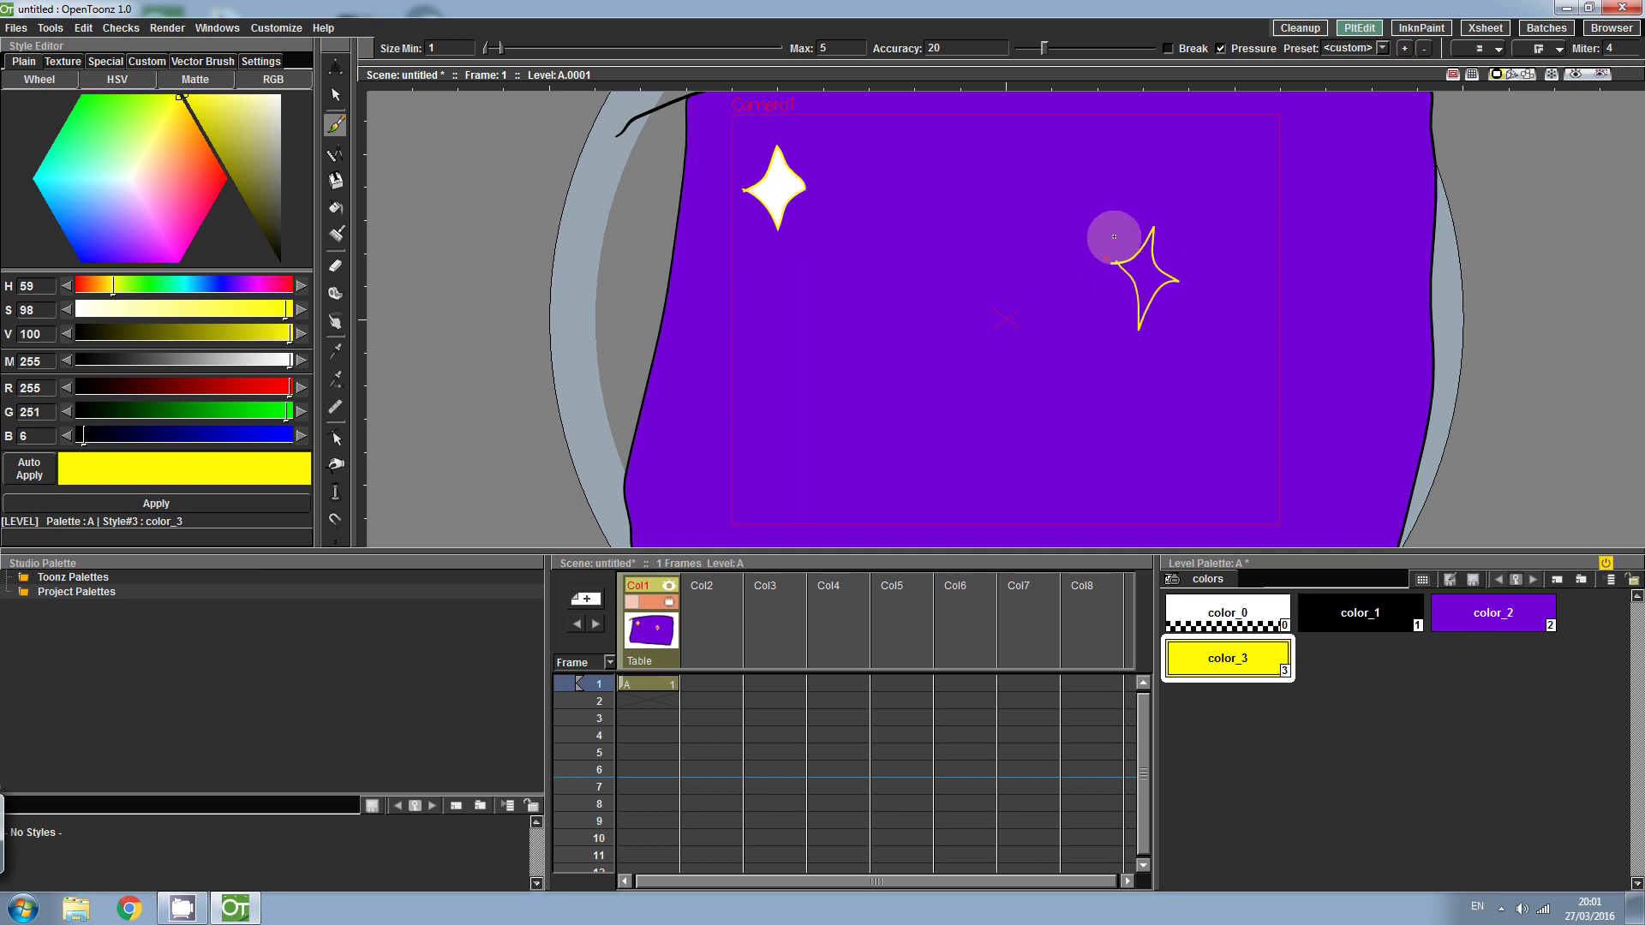
pyautogui.moveTo(905, 174)
pyautogui.mouseDown()
pyautogui.moveTo(952, 155)
pyautogui.moveTo(973, 176)
pyautogui.moveTo(934, 212)
pyautogui.moveTo(901, 173)
pyautogui.mouseUp()
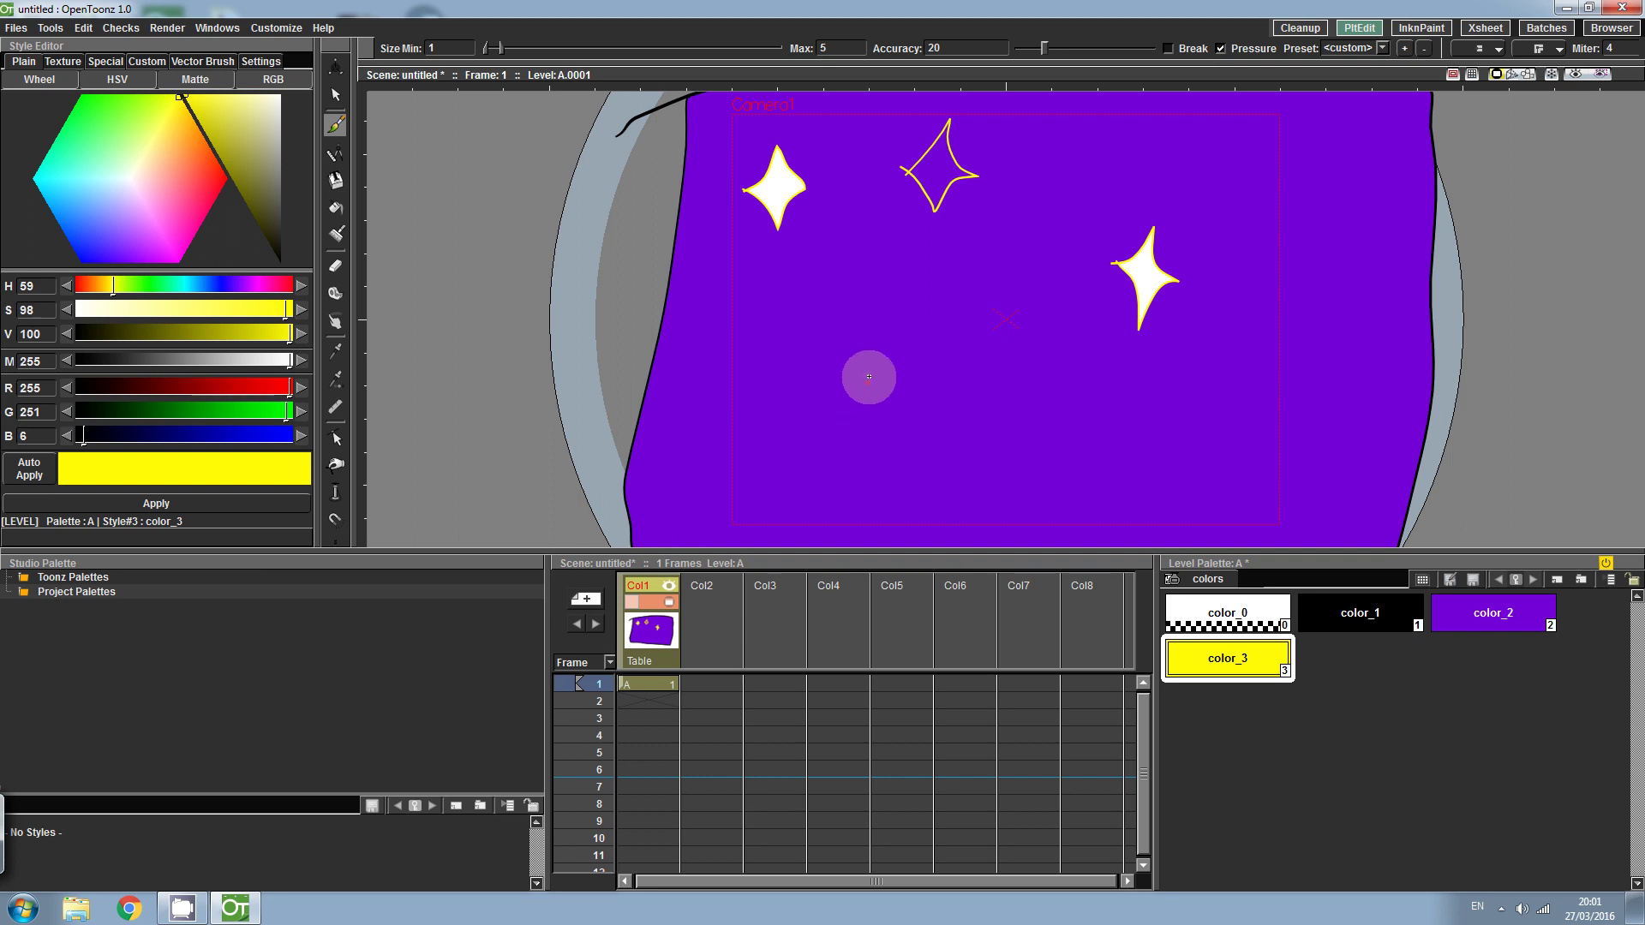
pyautogui.moveTo(857, 364)
pyautogui.mouseDown()
pyautogui.moveTo(905, 410)
pyautogui.moveTo(939, 372)
pyautogui.moveTo(914, 320)
pyautogui.moveTo(858, 363)
pyautogui.mouseUp()
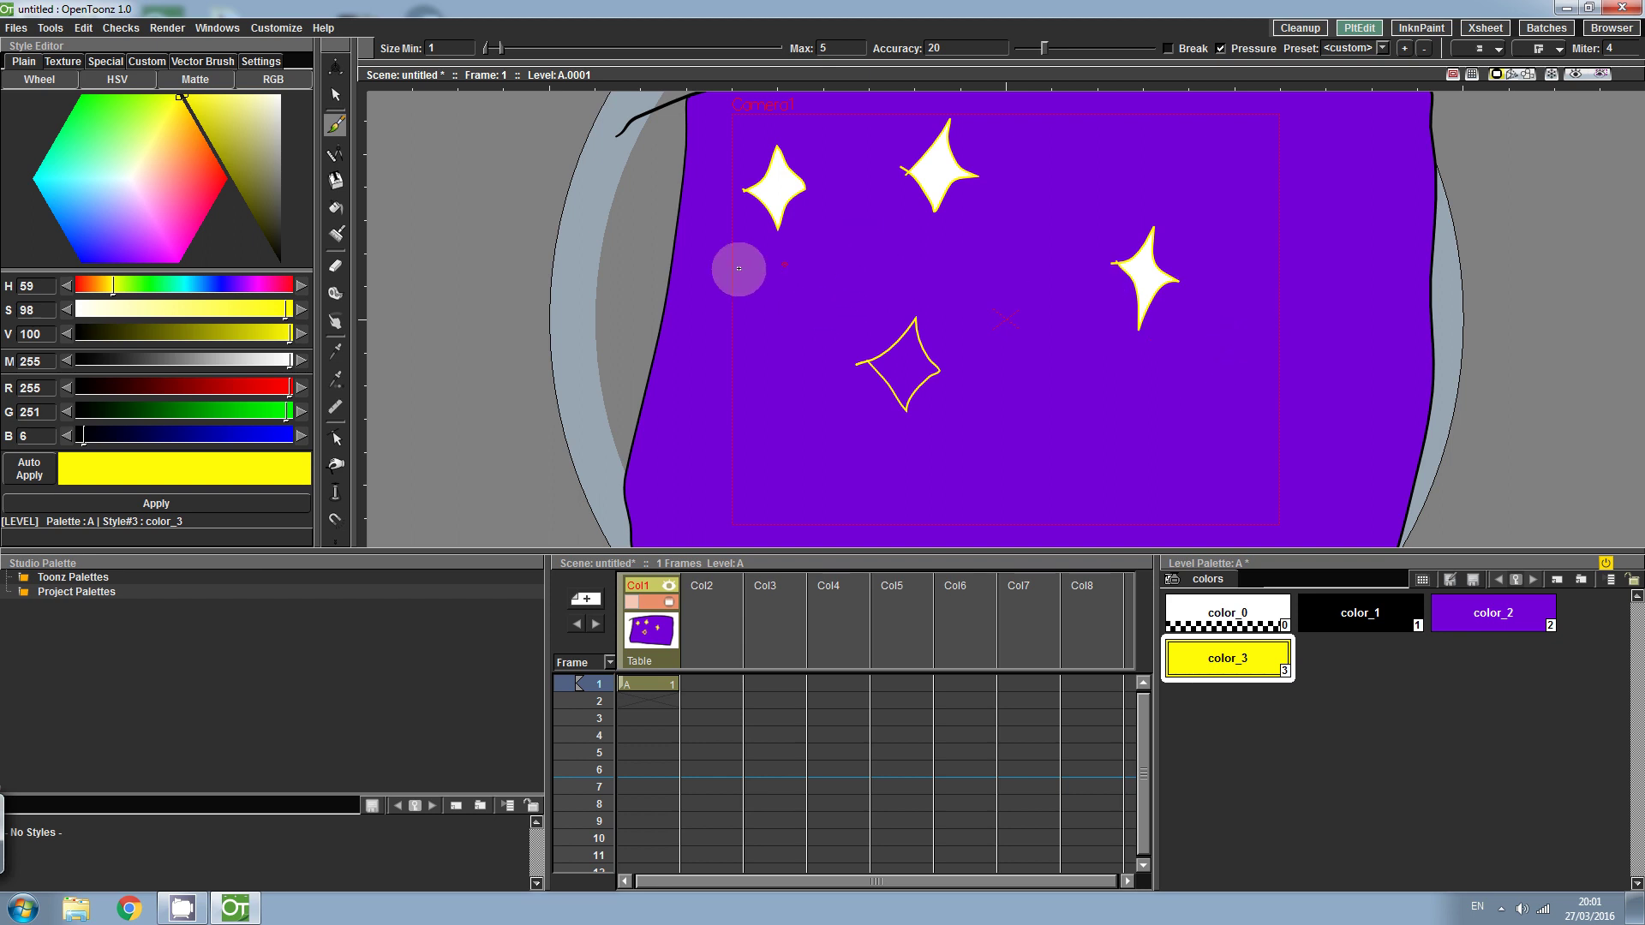
# - Fill the left, top, right and bottom stars with yellow
pyautogui.click(342, 214)
pyautogui.click(779, 178)
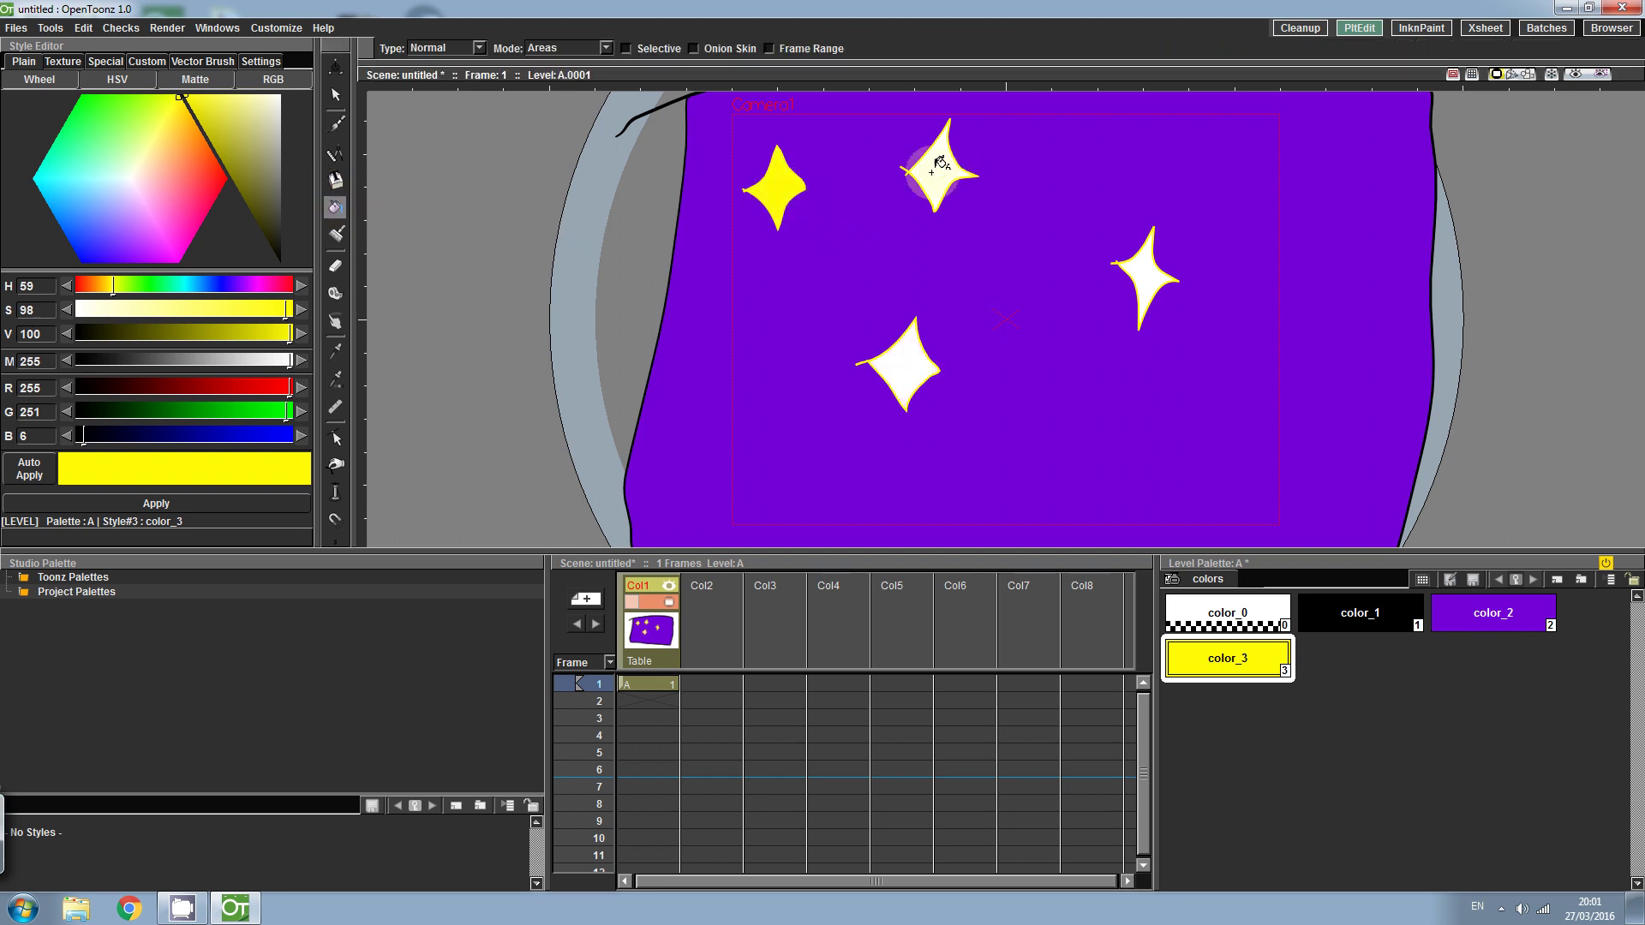
pyautogui.click(940, 165)
pyautogui.click(1145, 270)
pyautogui.click(899, 360)
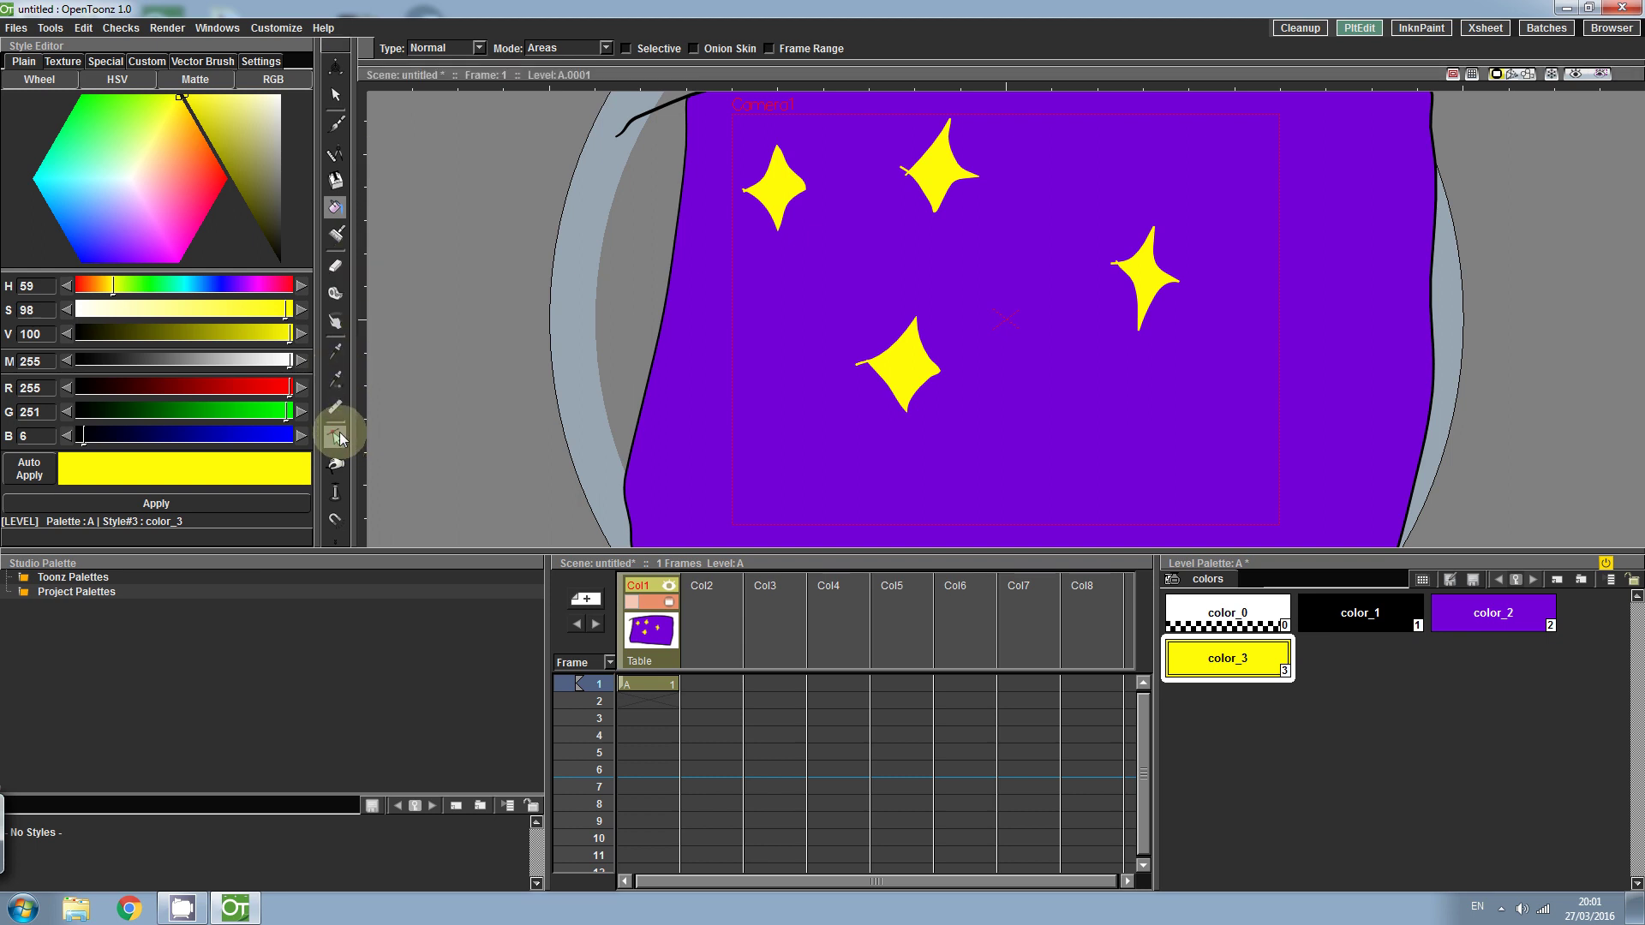
# - Select all the bottom star's control points and move the star further left
pyautogui.click(335, 438)
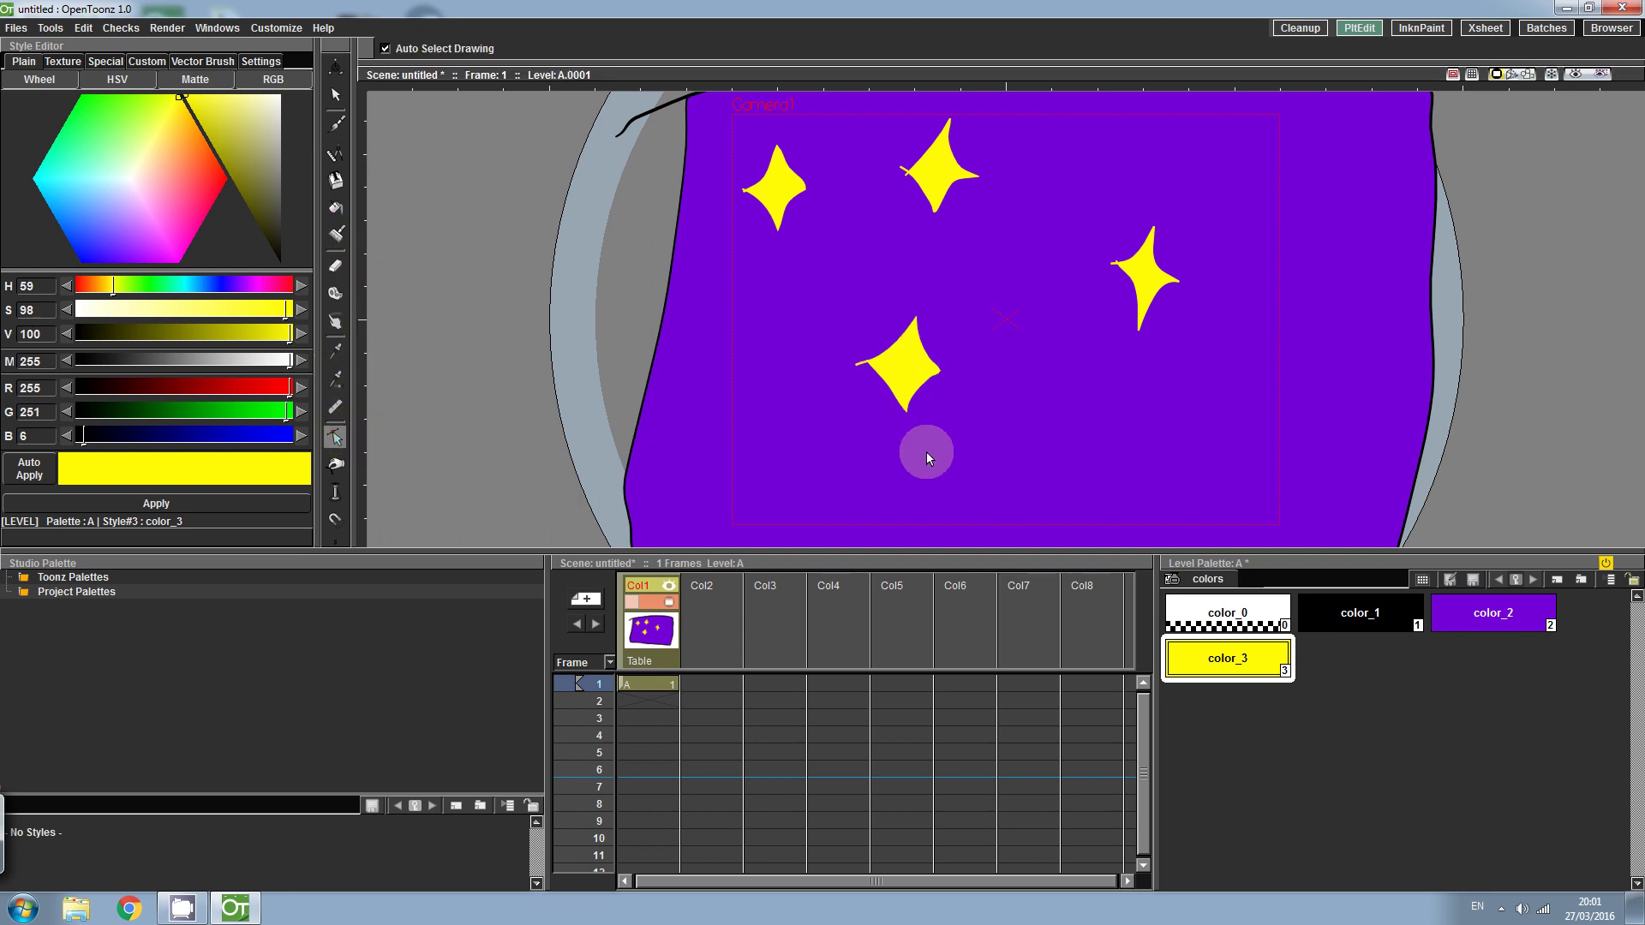
pyautogui.click(911, 391)
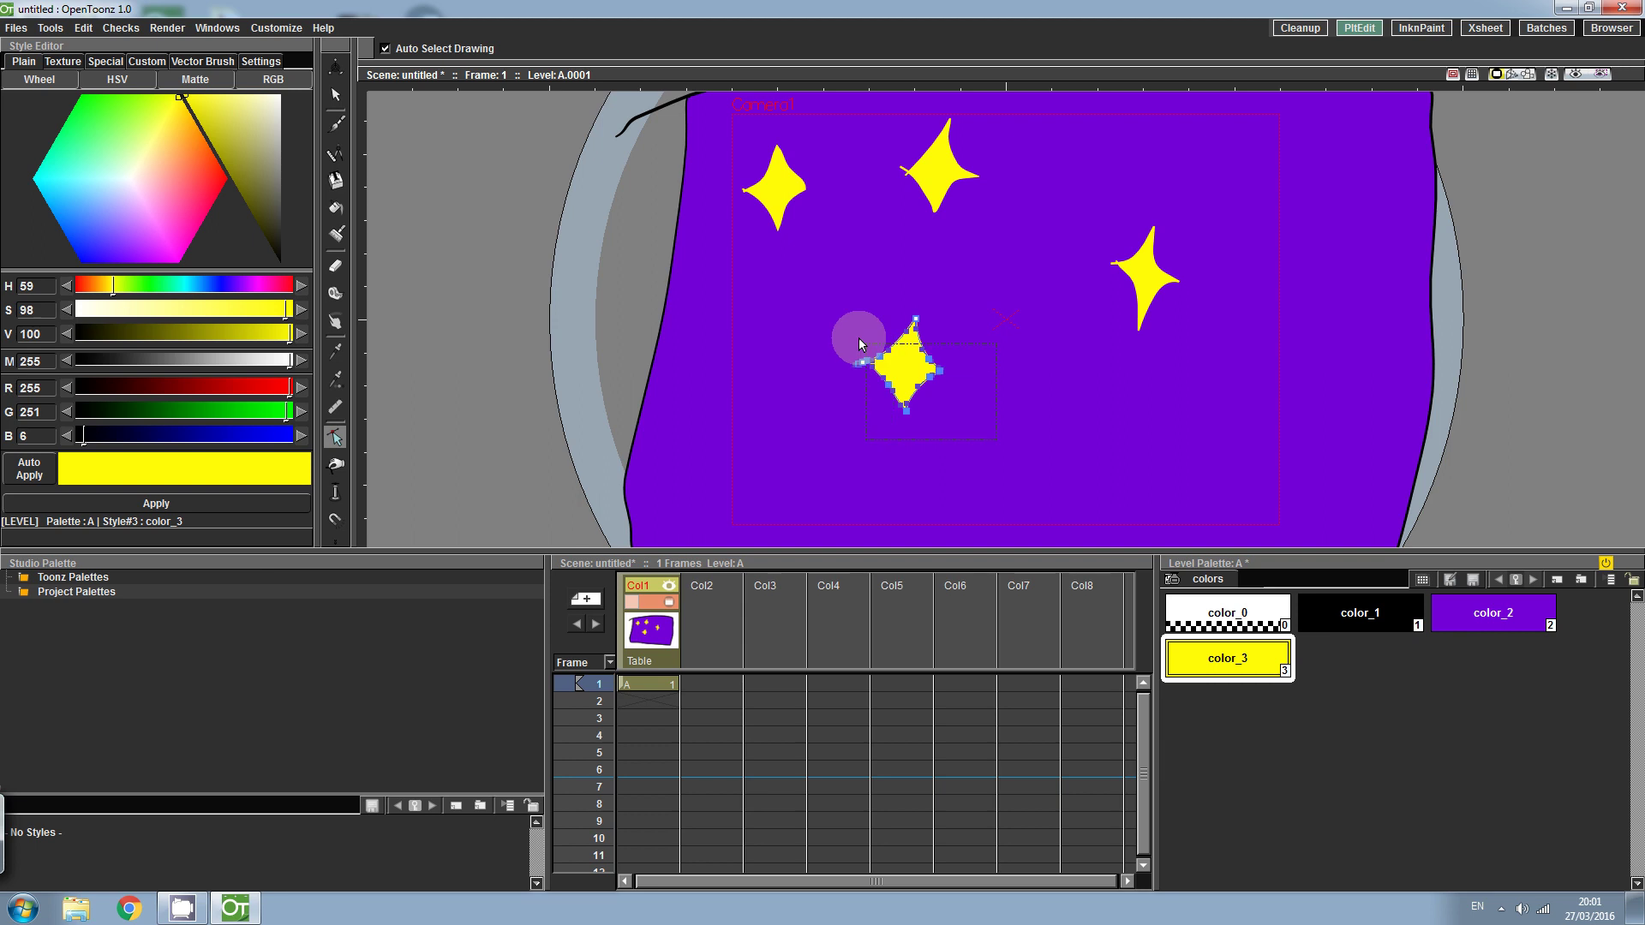
pyautogui.hotkey('ctrl', 'a')
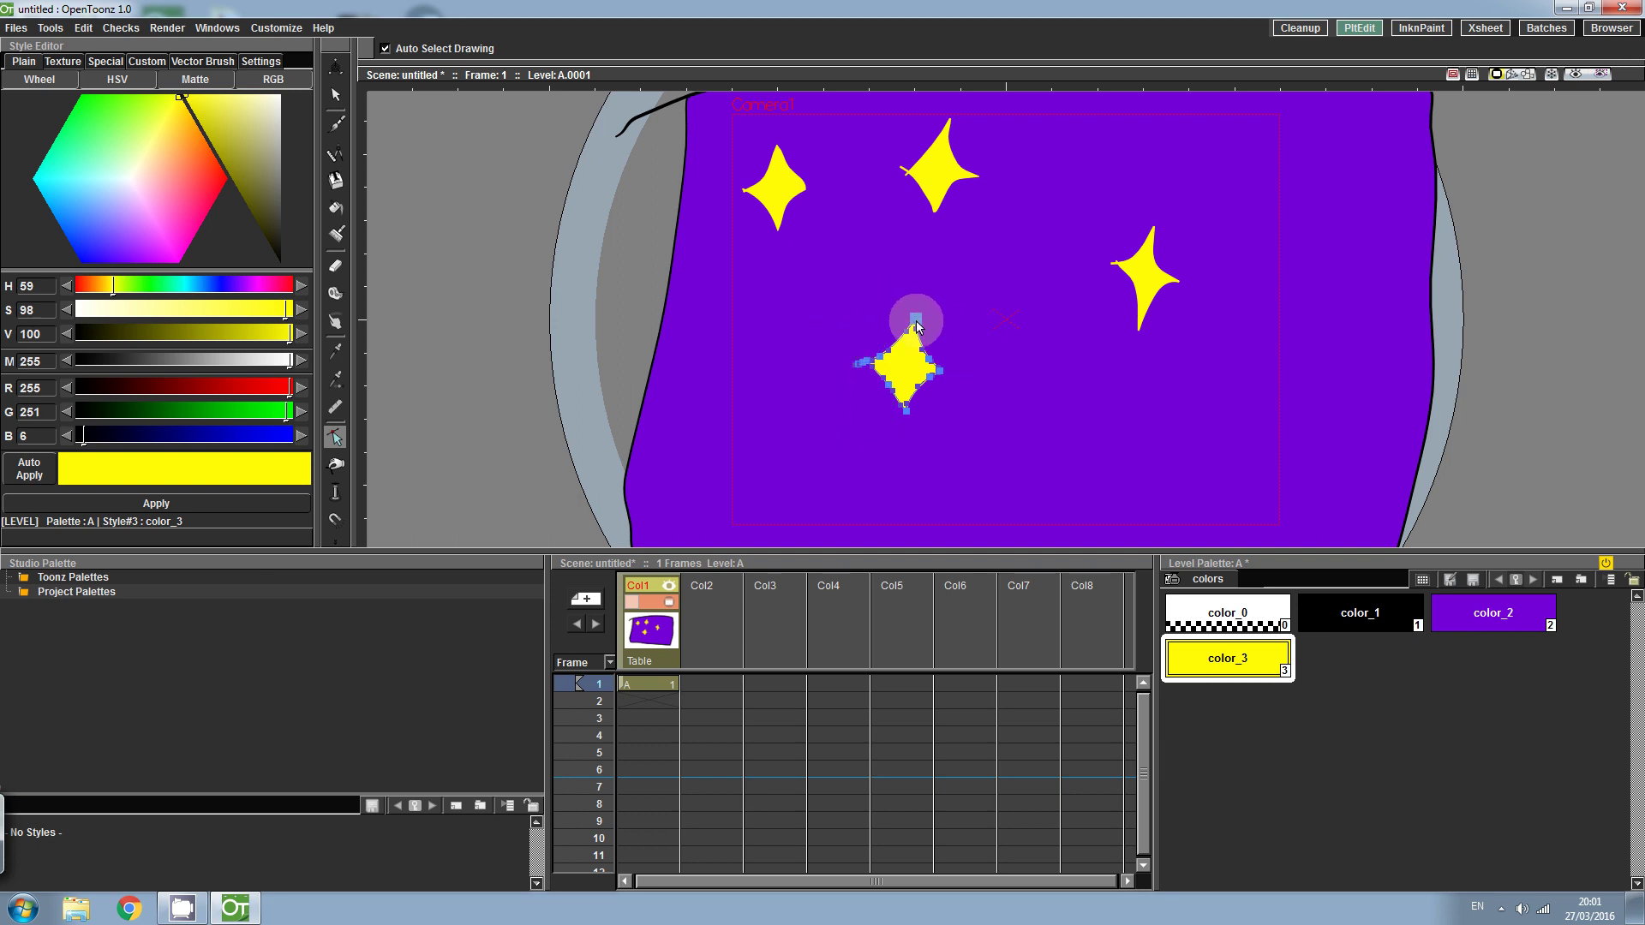
pyautogui.moveTo(914, 324); pyautogui.dragTo(823, 313)
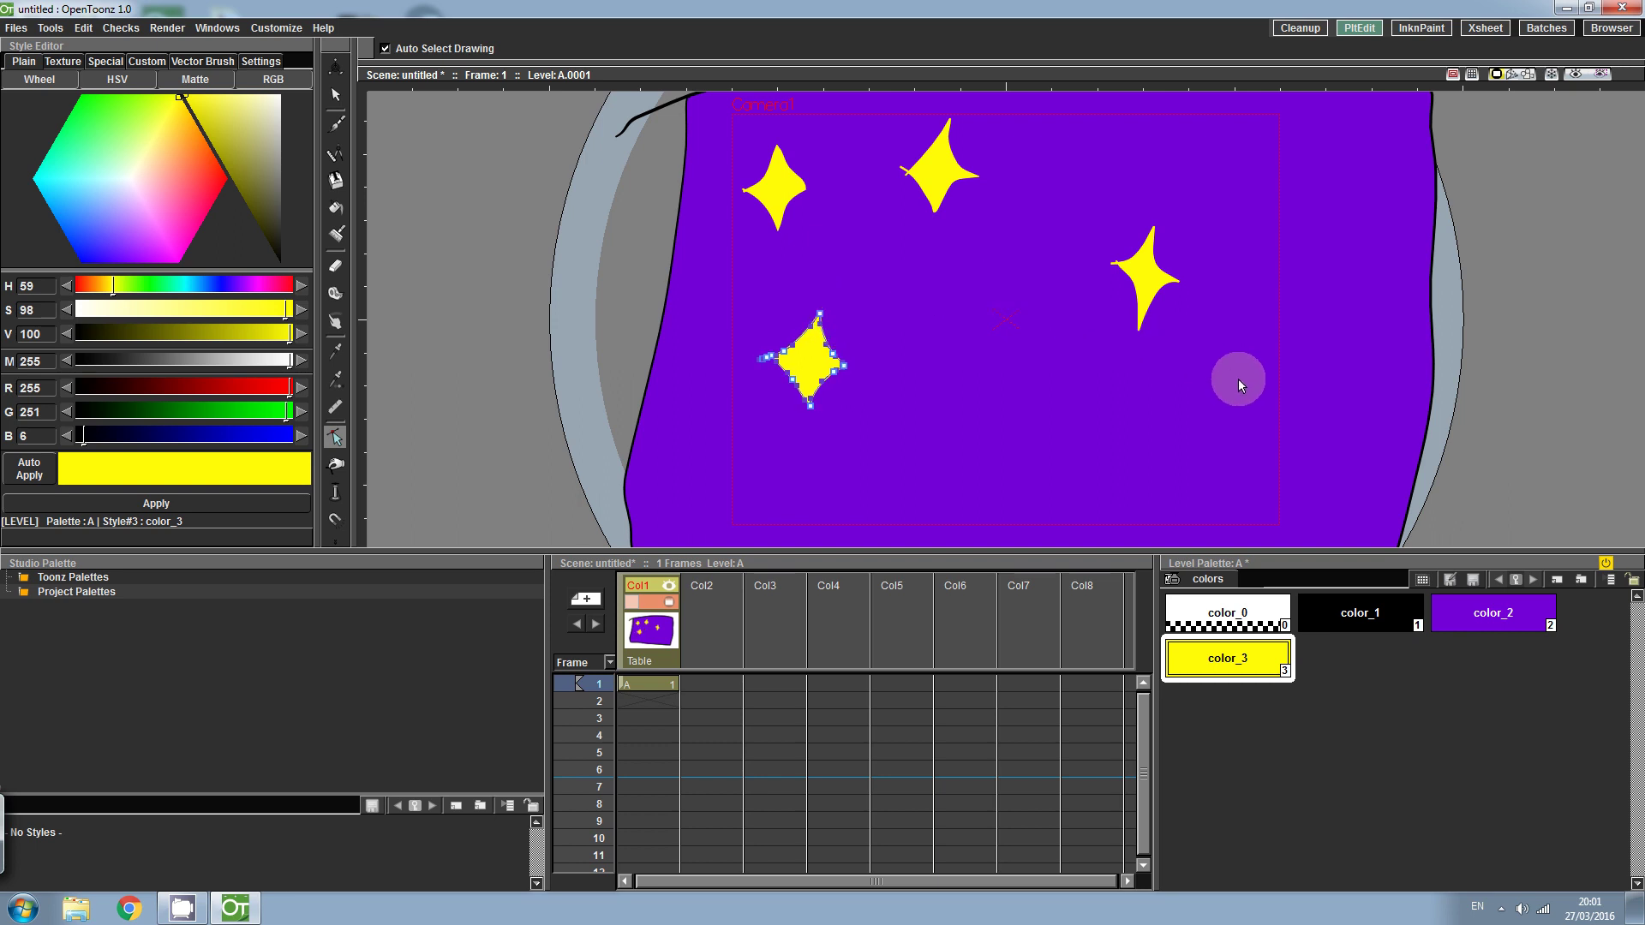
pyautogui.click(1080, 202)
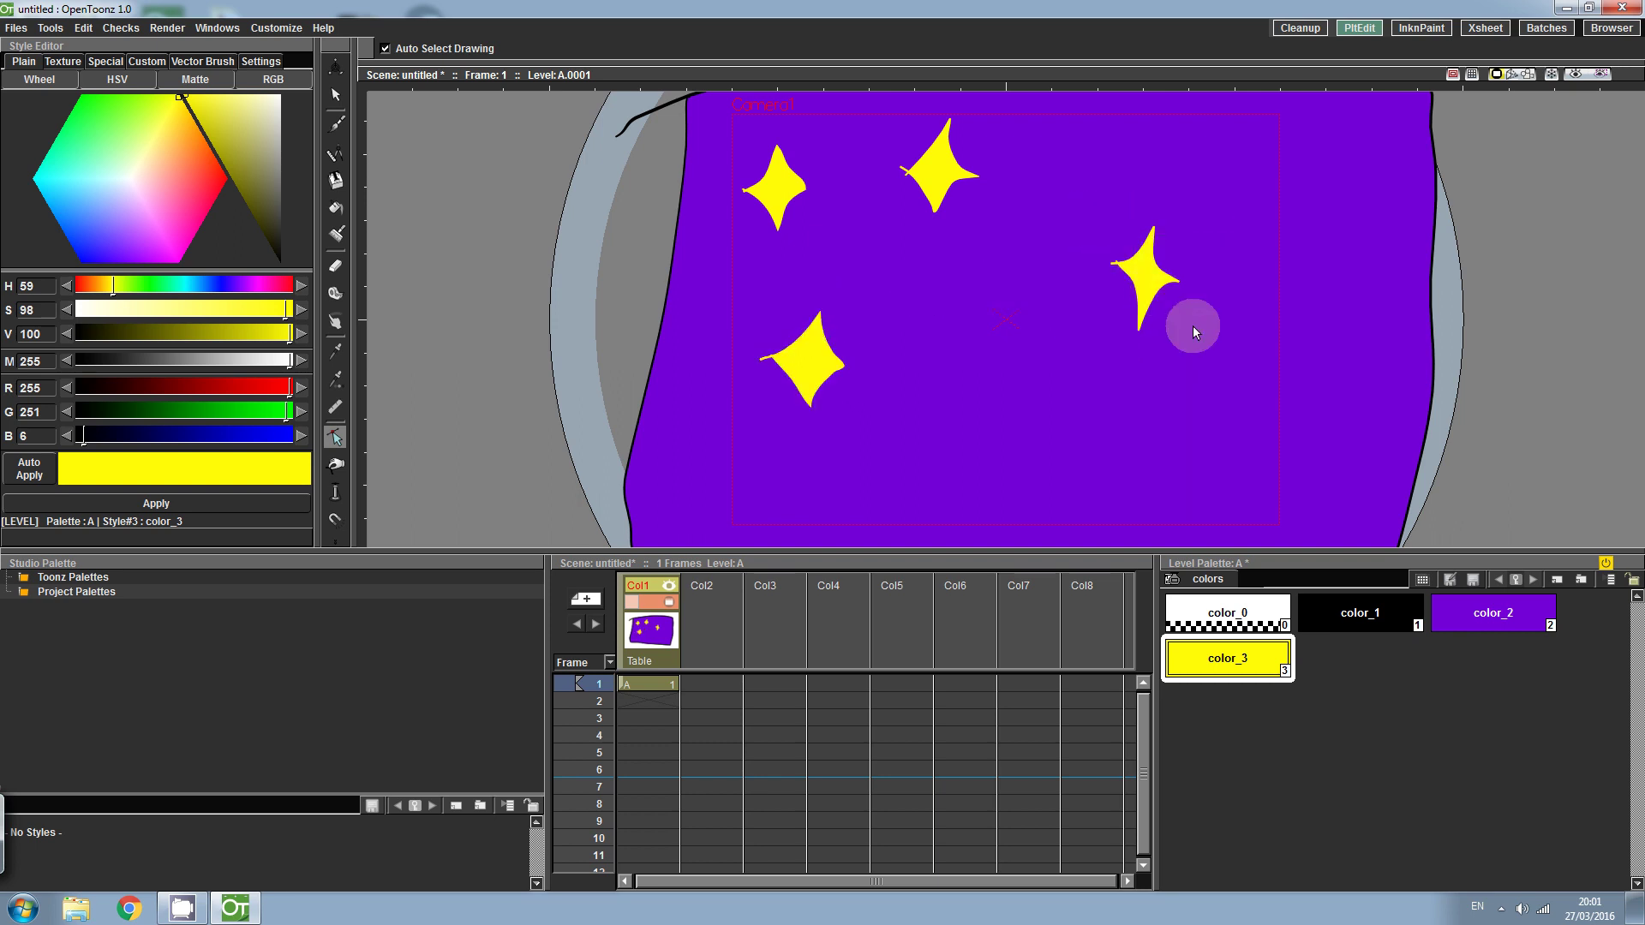
# - Move the right star down and right, and shift the top star to the right
pyautogui.click(1161, 295)
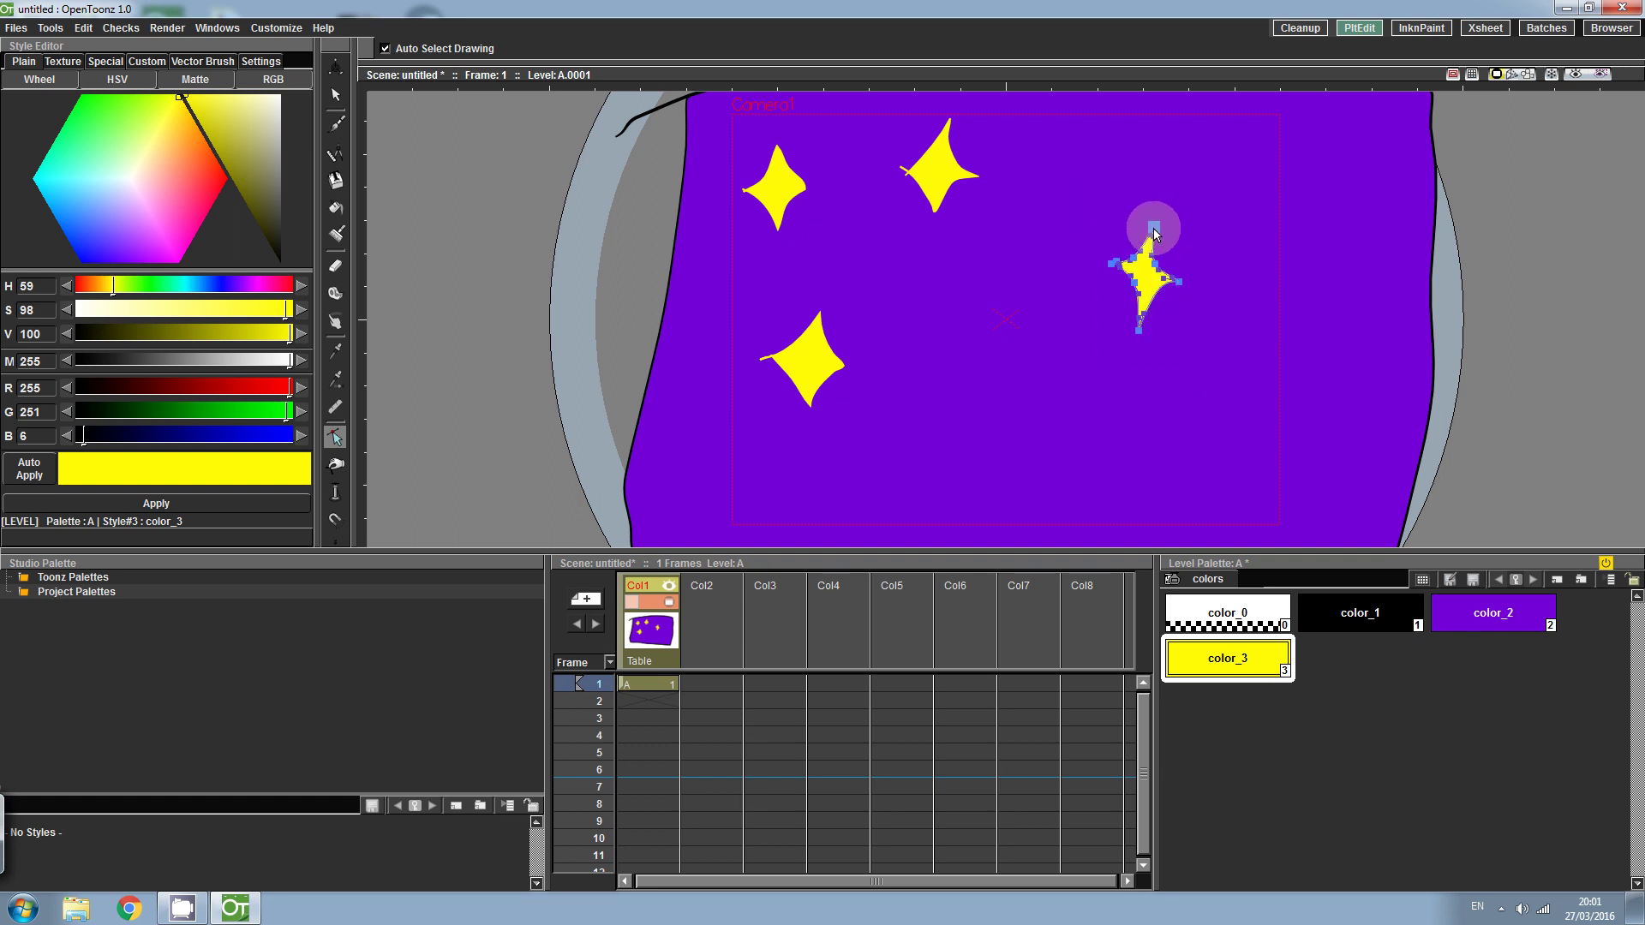
pyautogui.moveTo(1154, 229); pyautogui.dragTo(1227, 264)
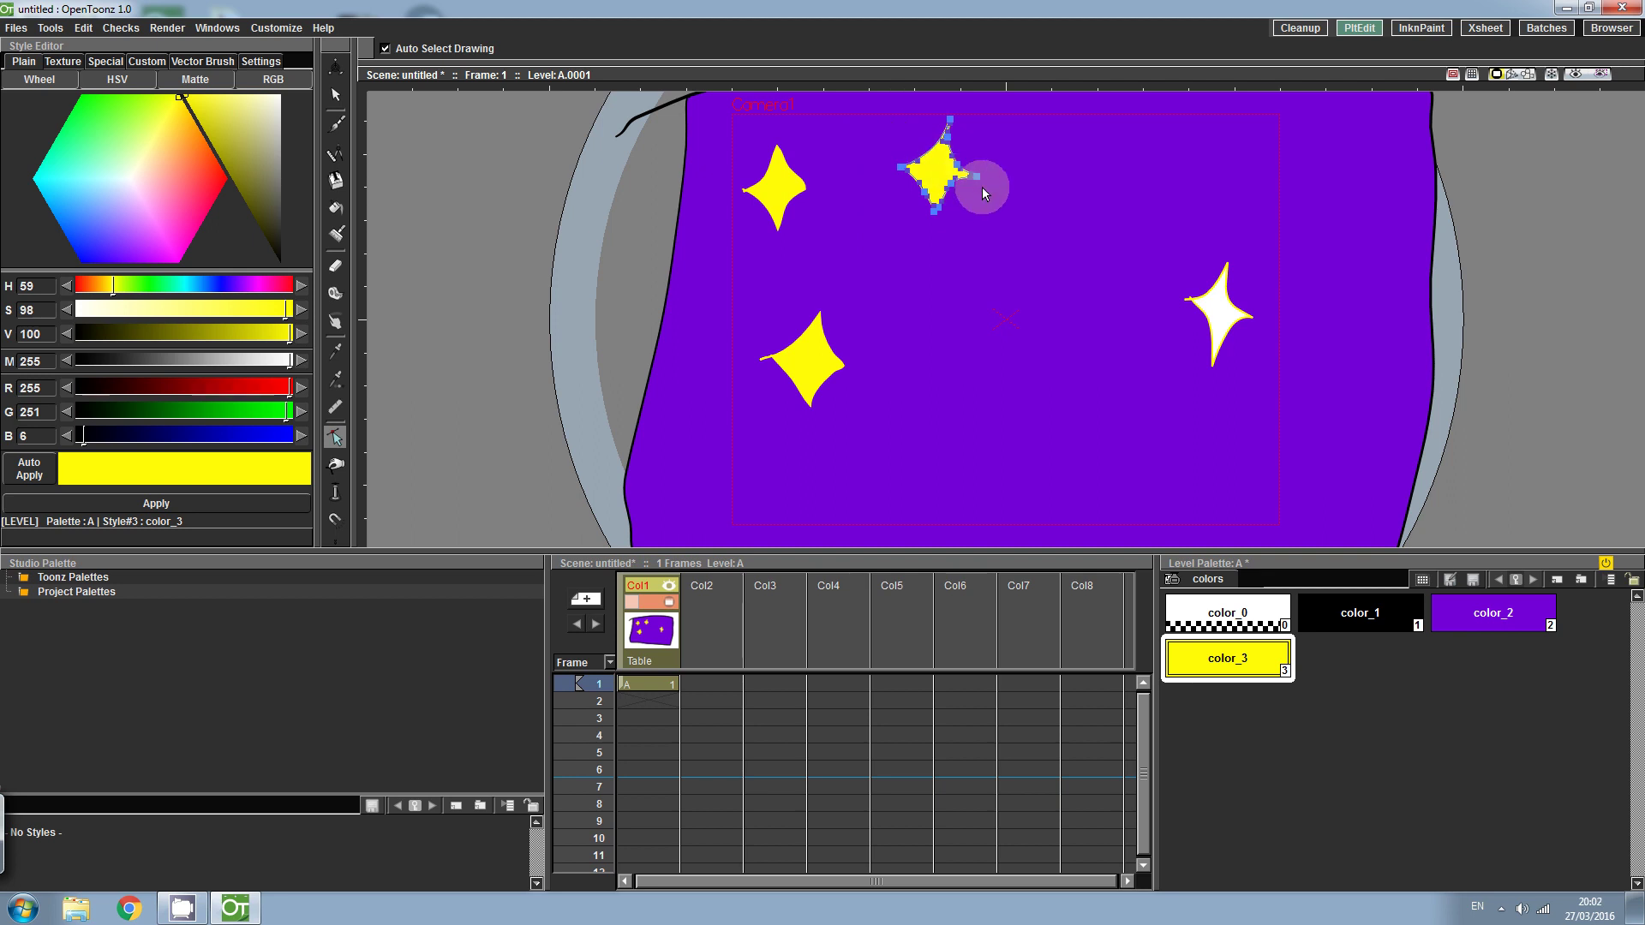
pyautogui.moveTo(980, 182); pyautogui.dragTo(1098, 199)
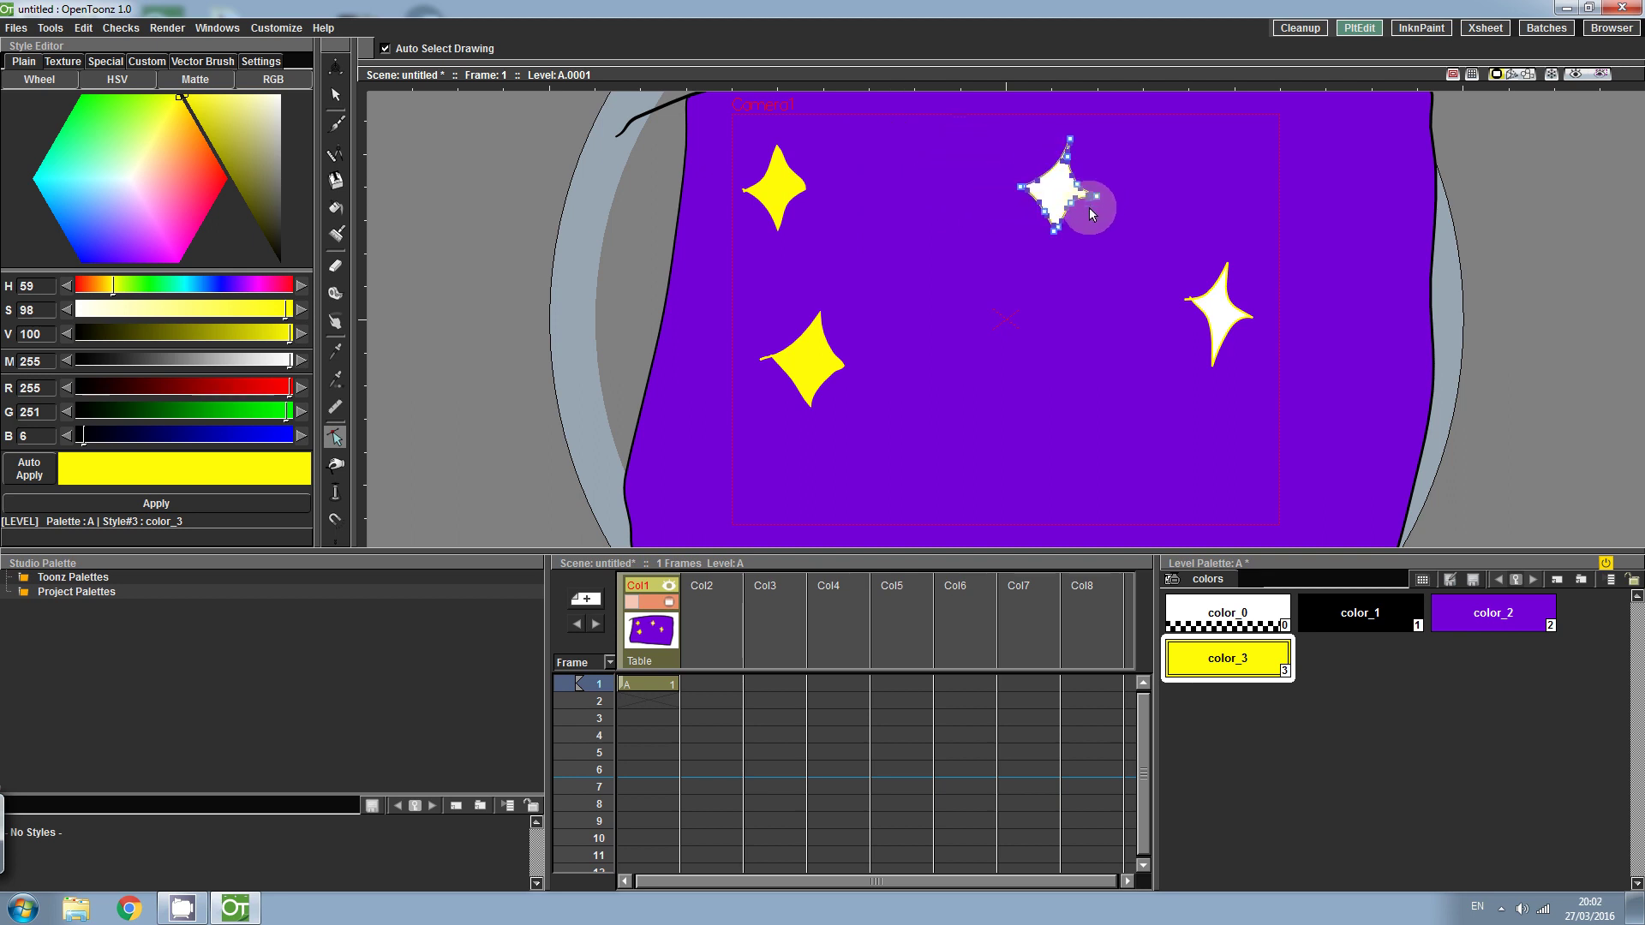
pyautogui.click(1267, 180)
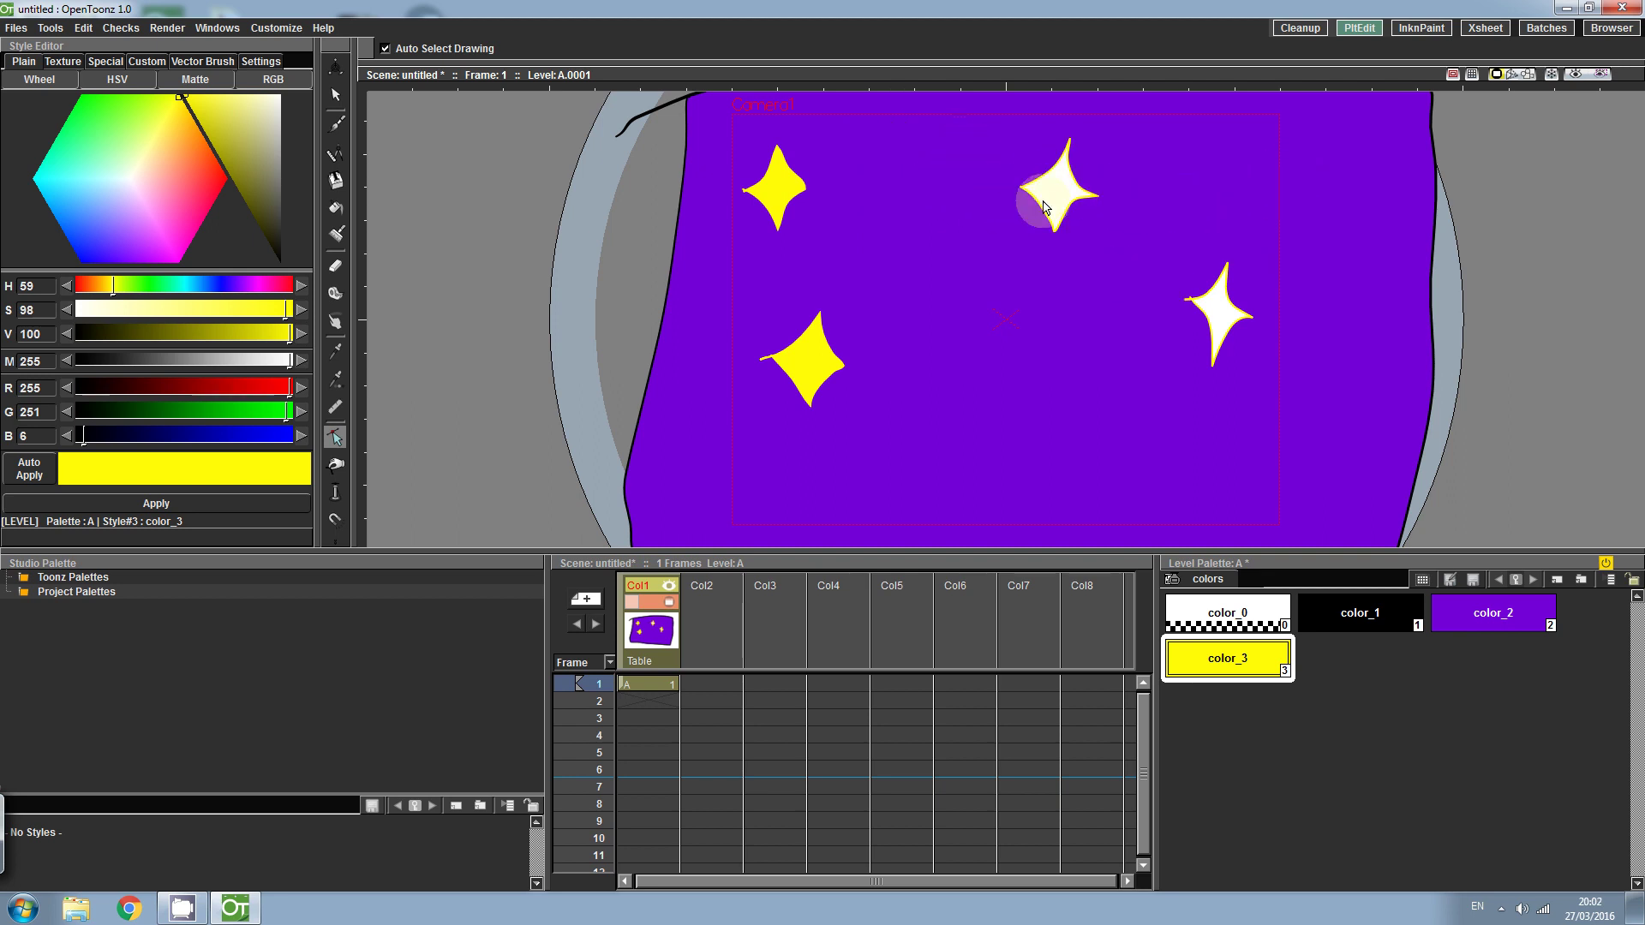
# - Refill the moved top and right stars with yellow
pyautogui.click(335, 208)
pyautogui.click(1049, 190)
pyautogui.click(1214, 315)
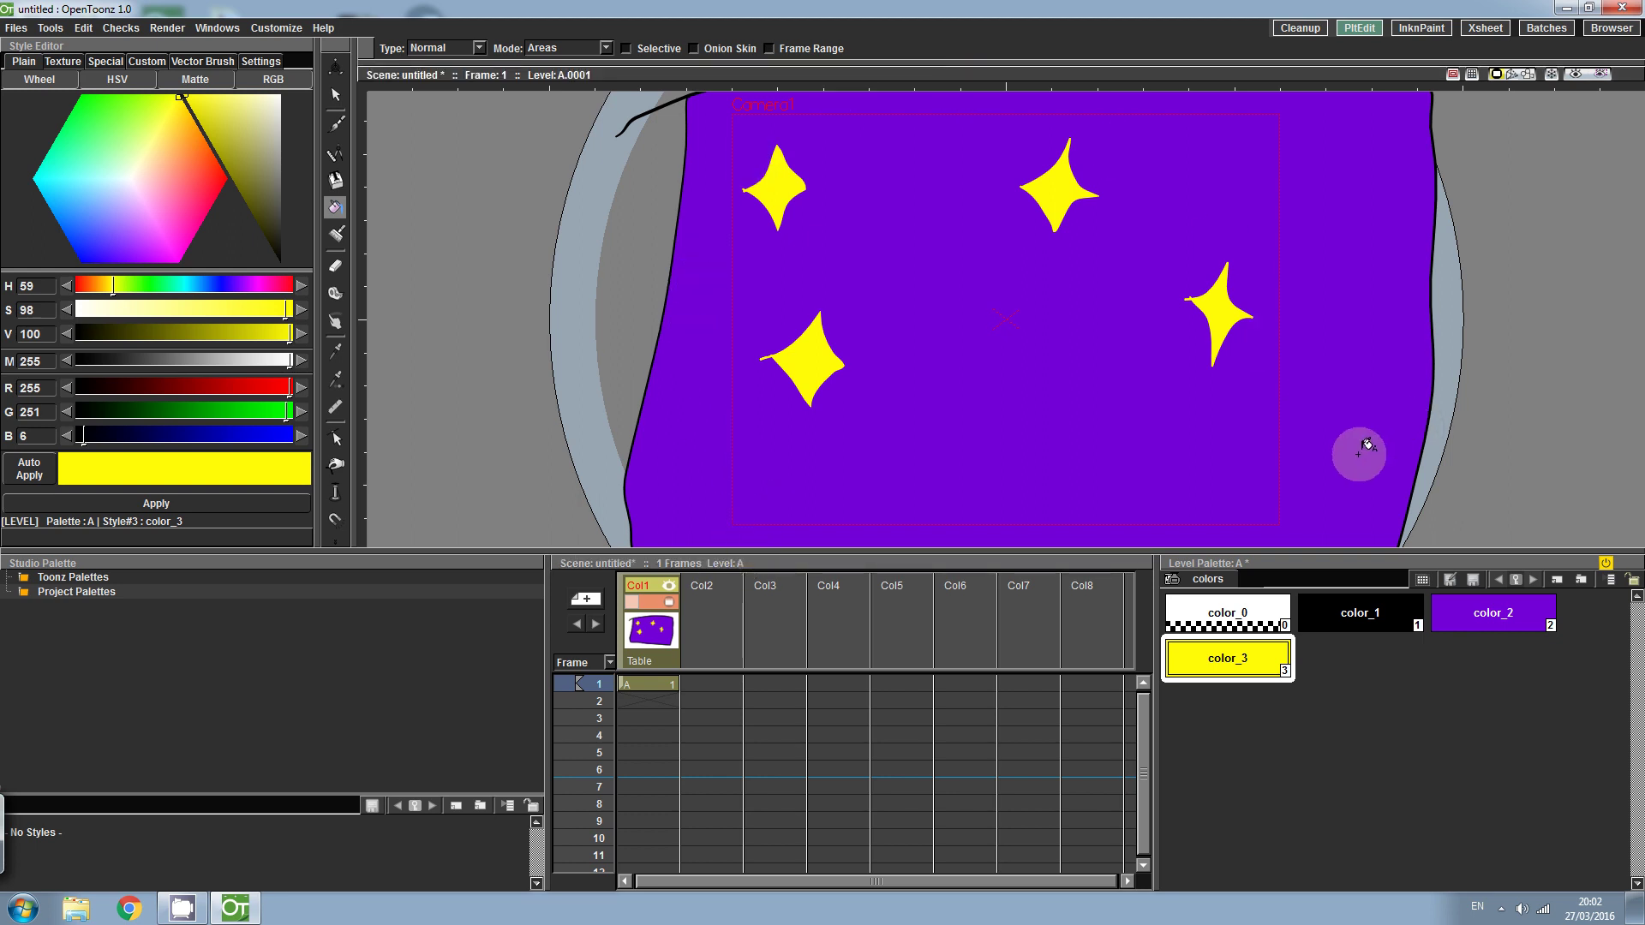
# - In Col2 frame 1, brush a jagged black ground line, deleting and redrawing the first attempt
pyautogui.click(713, 682)
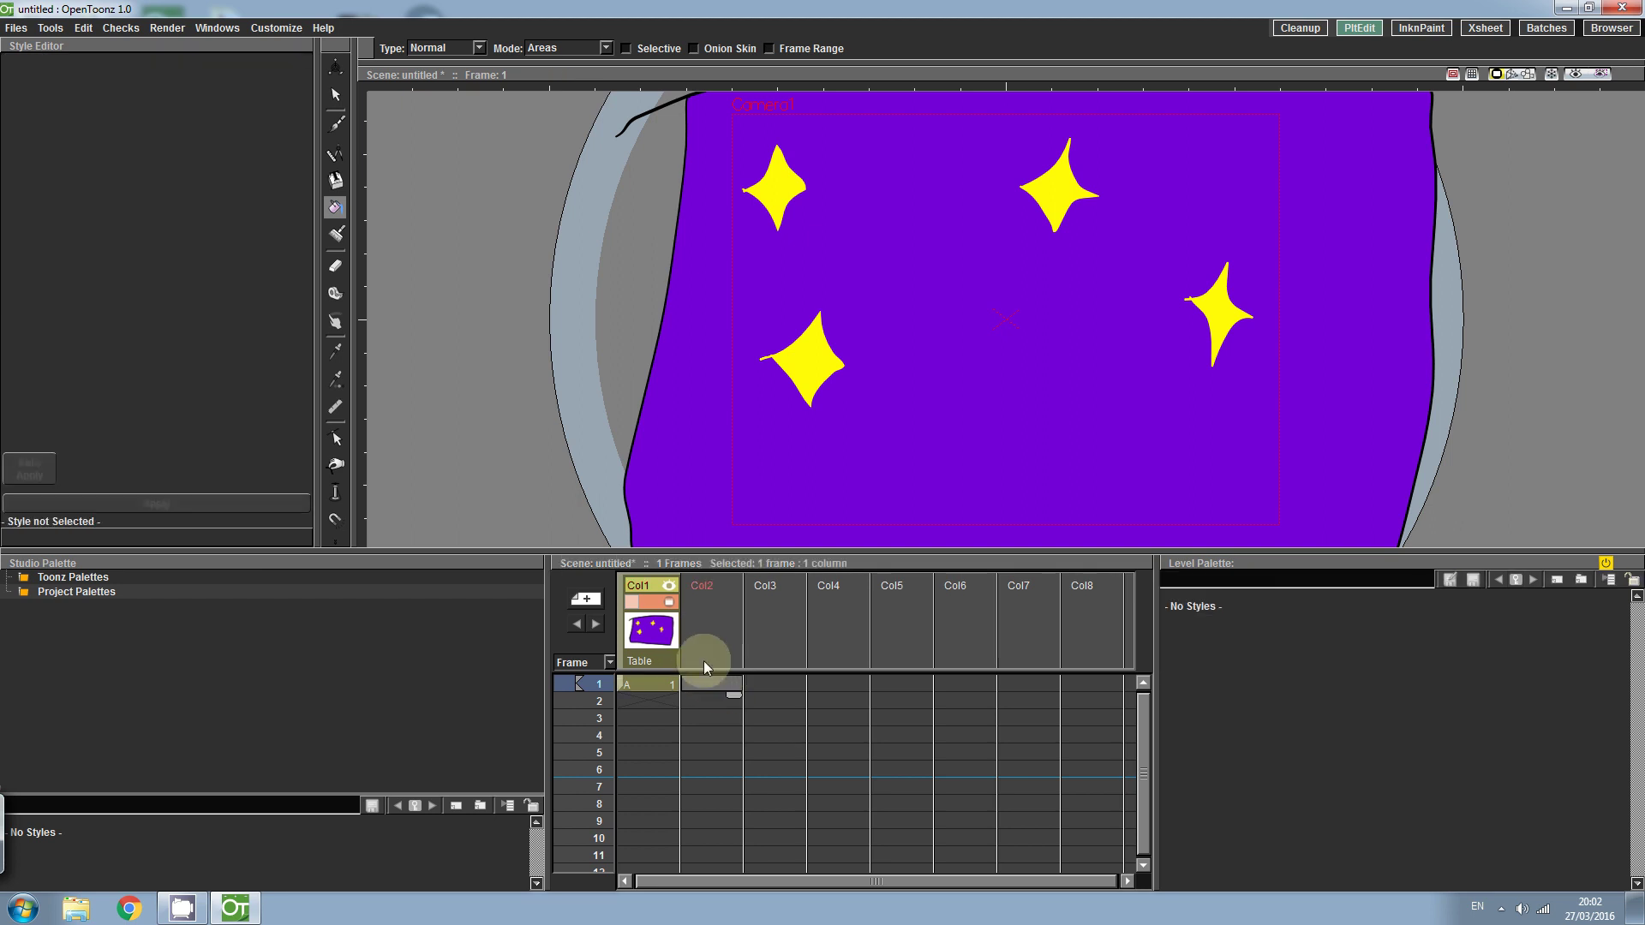
pyautogui.click(335, 125)
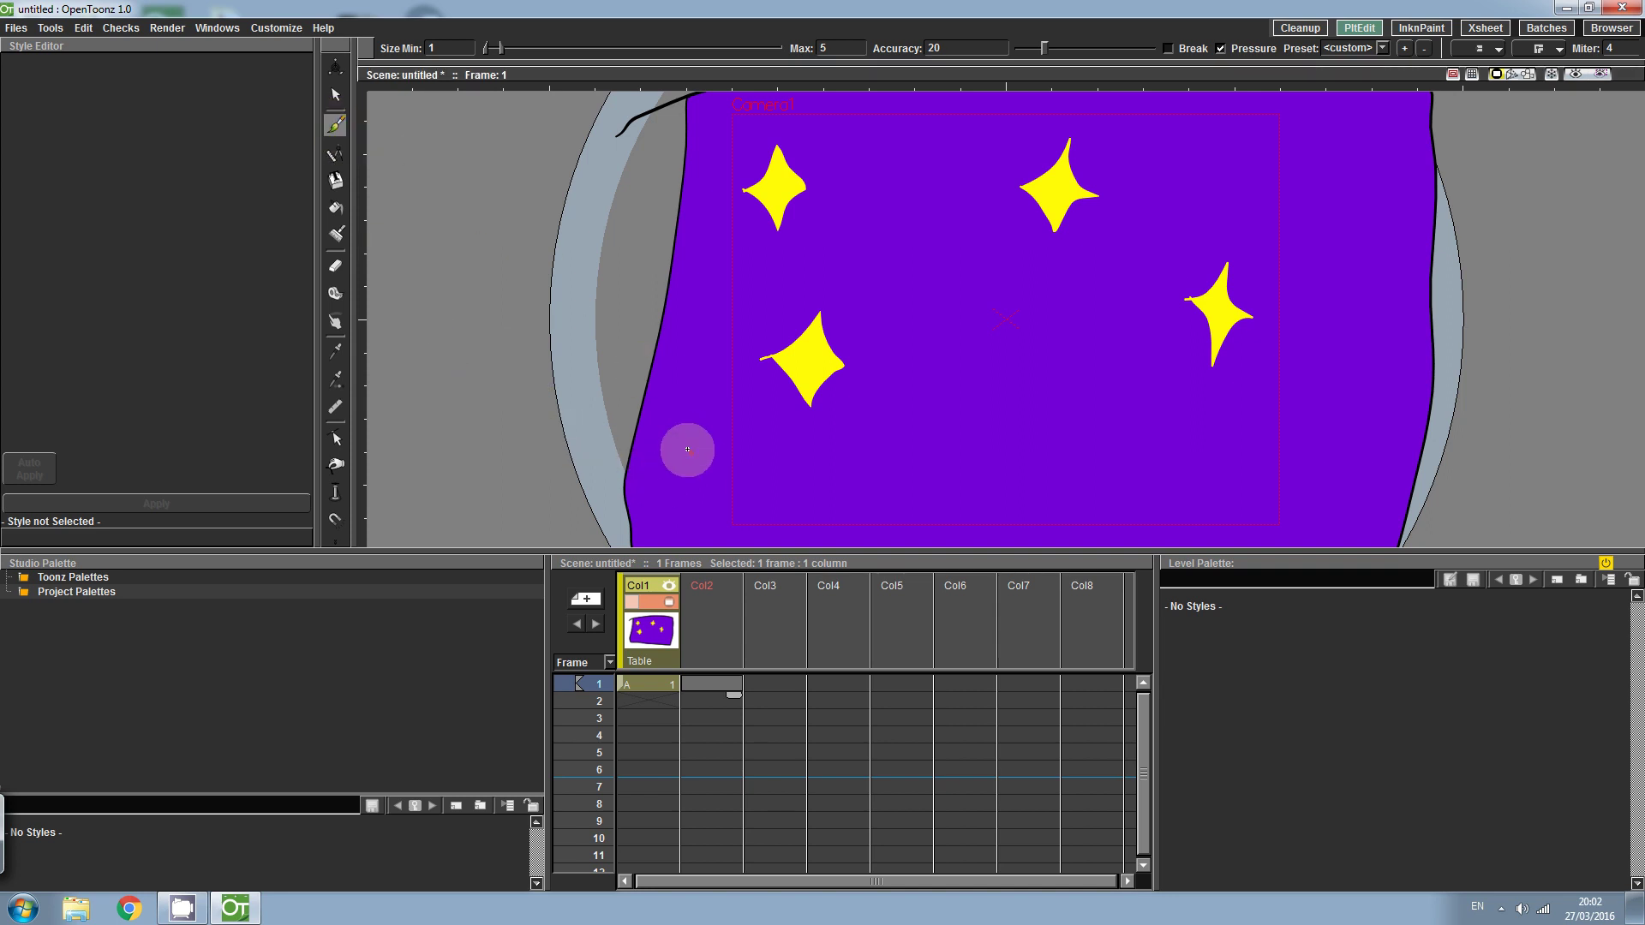
pyautogui.moveTo(694, 454)
pyautogui.mouseDown()
pyautogui.moveTo(767, 418)
pyautogui.moveTo(888, 425)
pyautogui.moveTo(895, 455)
pyautogui.moveTo(1072, 470)
pyautogui.moveTo(1129, 443)
pyautogui.moveTo(1211, 460)
pyautogui.moveTo(1282, 514)
pyautogui.moveTo(1349, 535)
pyautogui.mouseUp()
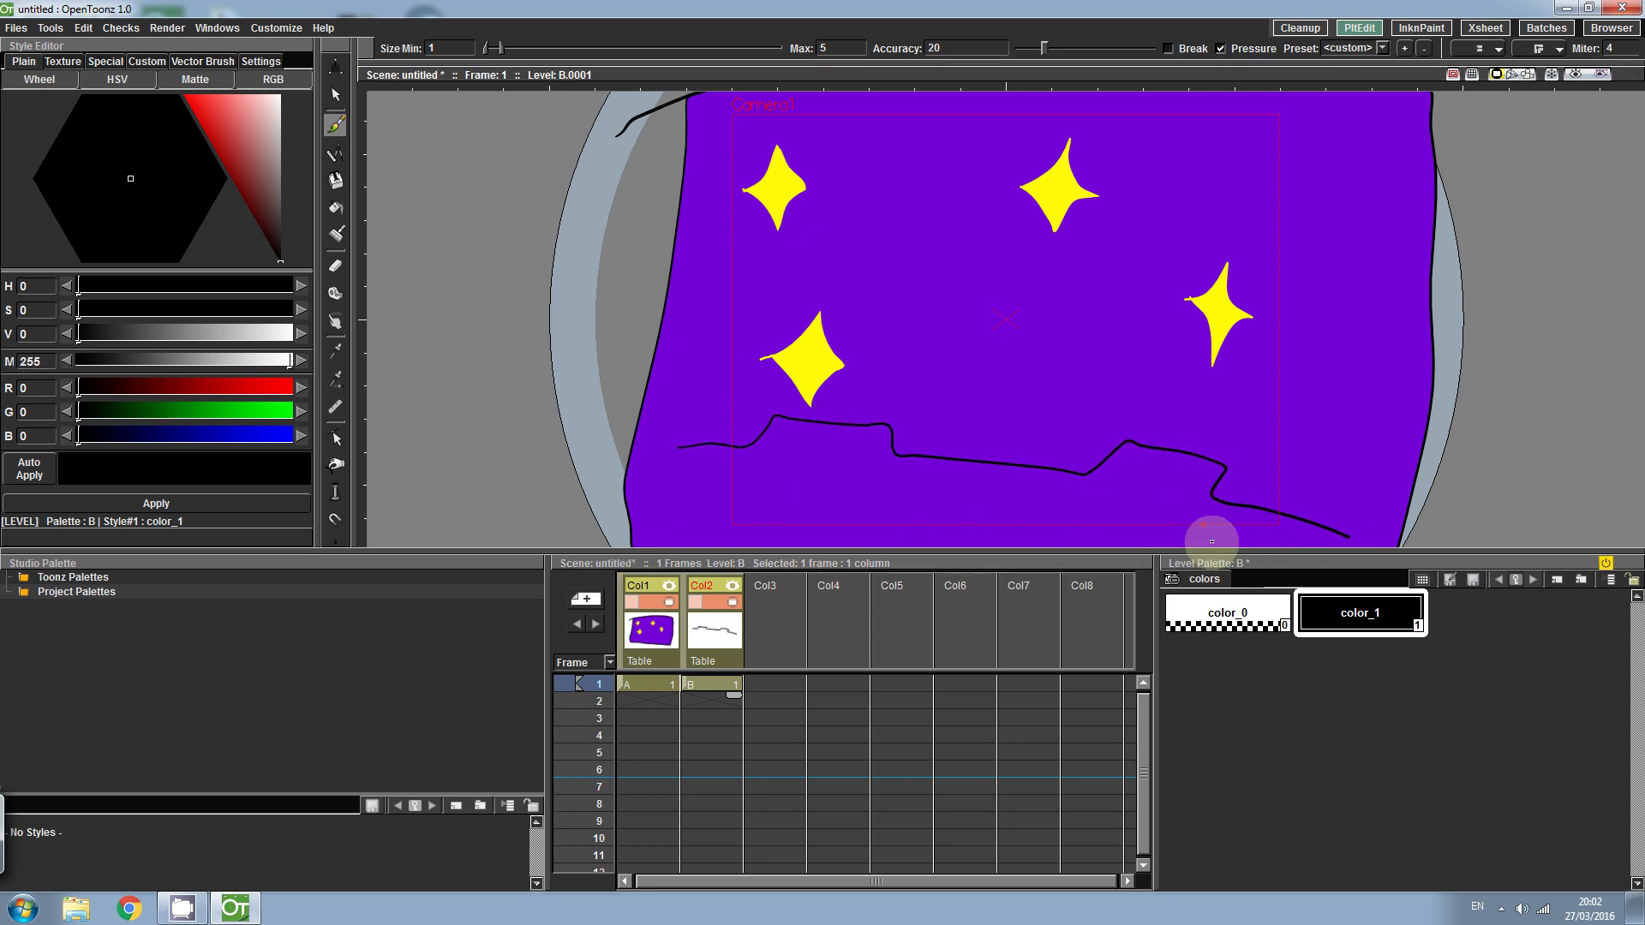
pyautogui.press('Delete')
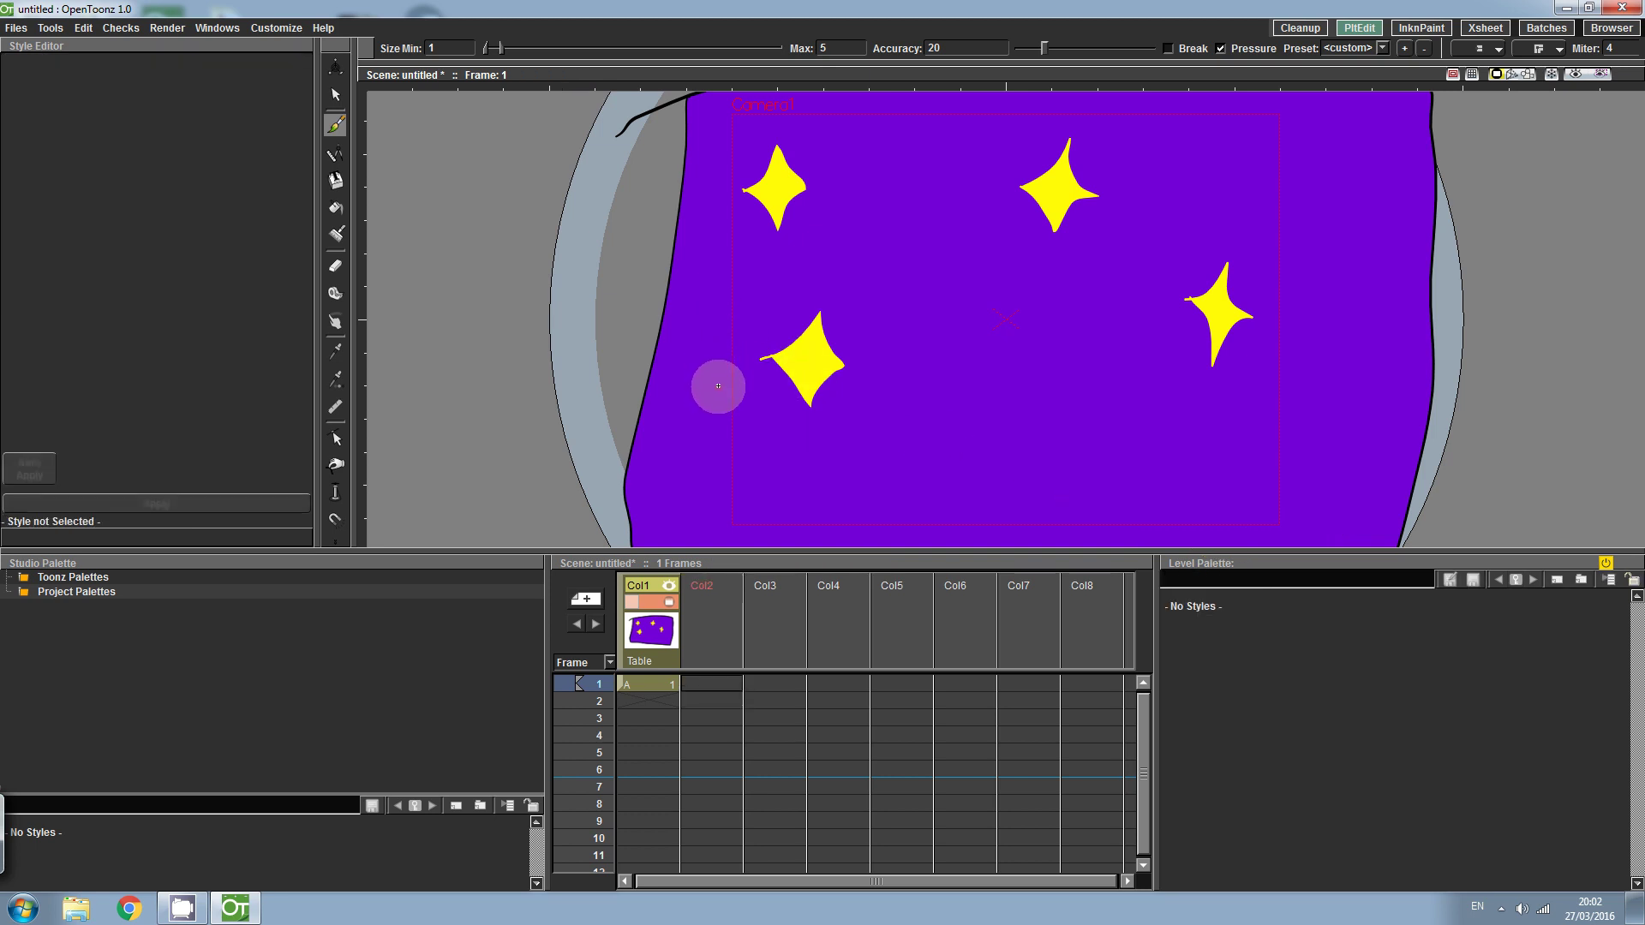
pyautogui.moveTo(718, 386)
pyautogui.mouseDown()
pyautogui.moveTo(826, 381)
pyautogui.moveTo(862, 339)
pyautogui.moveTo(984, 356)
pyautogui.moveTo(983, 384)
pyautogui.moveTo(1033, 394)
pyautogui.moveTo(1229, 403)
pyautogui.moveTo(1233, 437)
pyautogui.moveTo(1390, 507)
pyautogui.moveTo(1362, 588)
pyautogui.moveTo(1159, 638)
pyautogui.moveTo(790, 639)
pyautogui.moveTo(719, 562)
pyautogui.moveTo(700, 463)
pyautogui.moveTo(714, 379)
pyautogui.mouseUp()
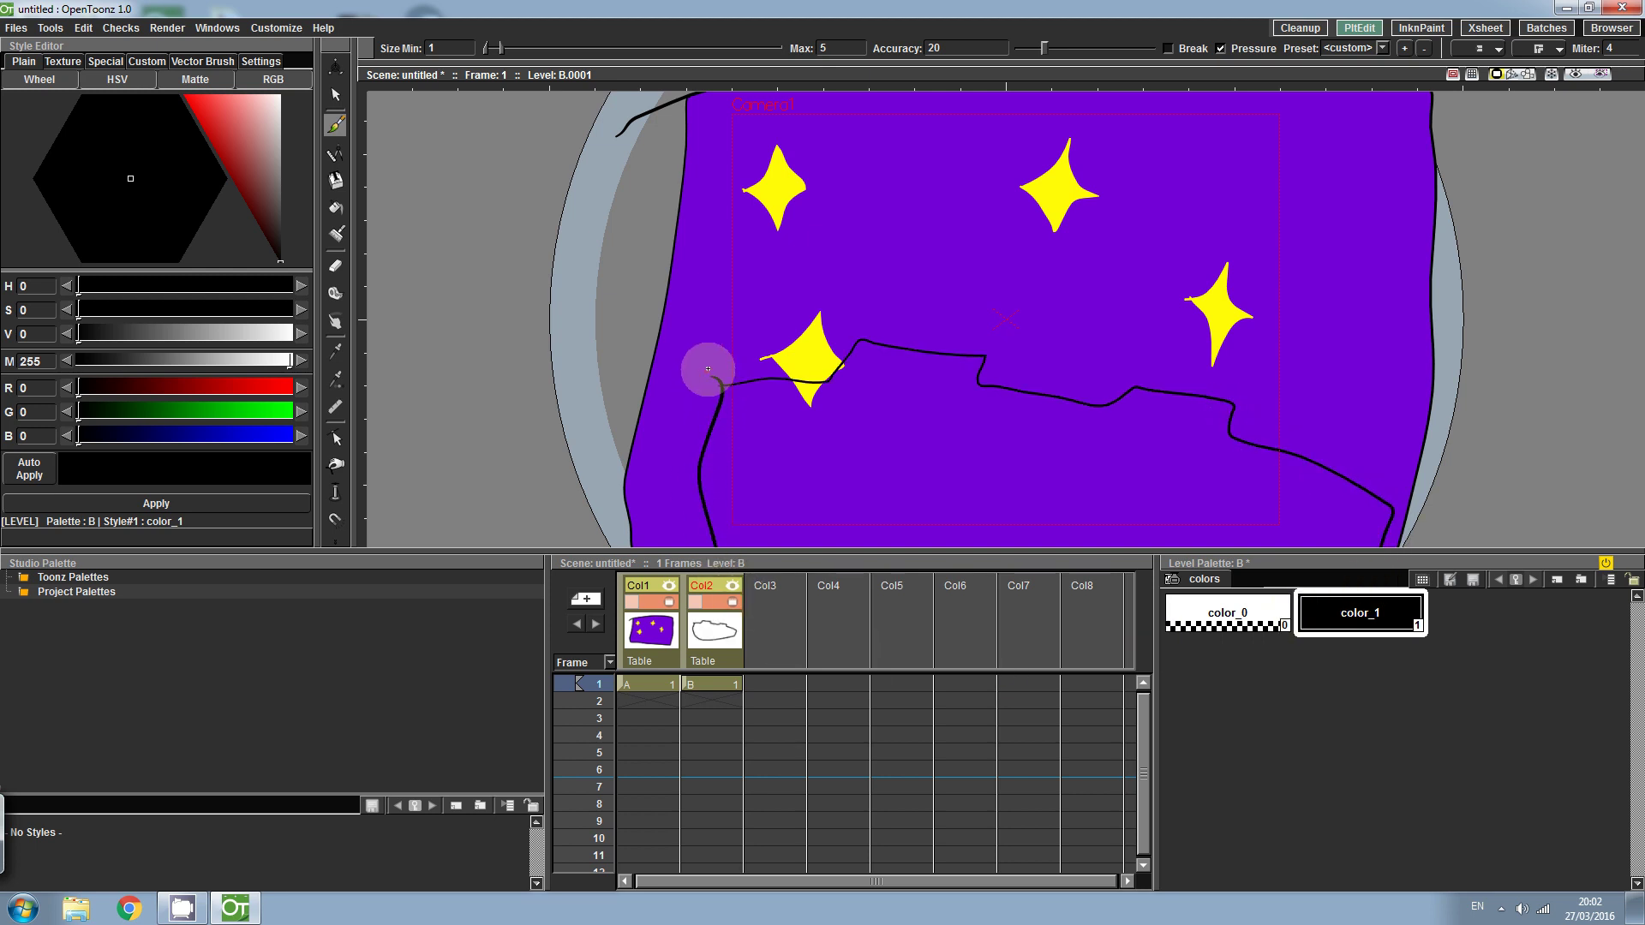
# - Add a new light grey-blue color_2 style (R127 G169 B181) to level B's palette
pyautogui.click(335, 207)
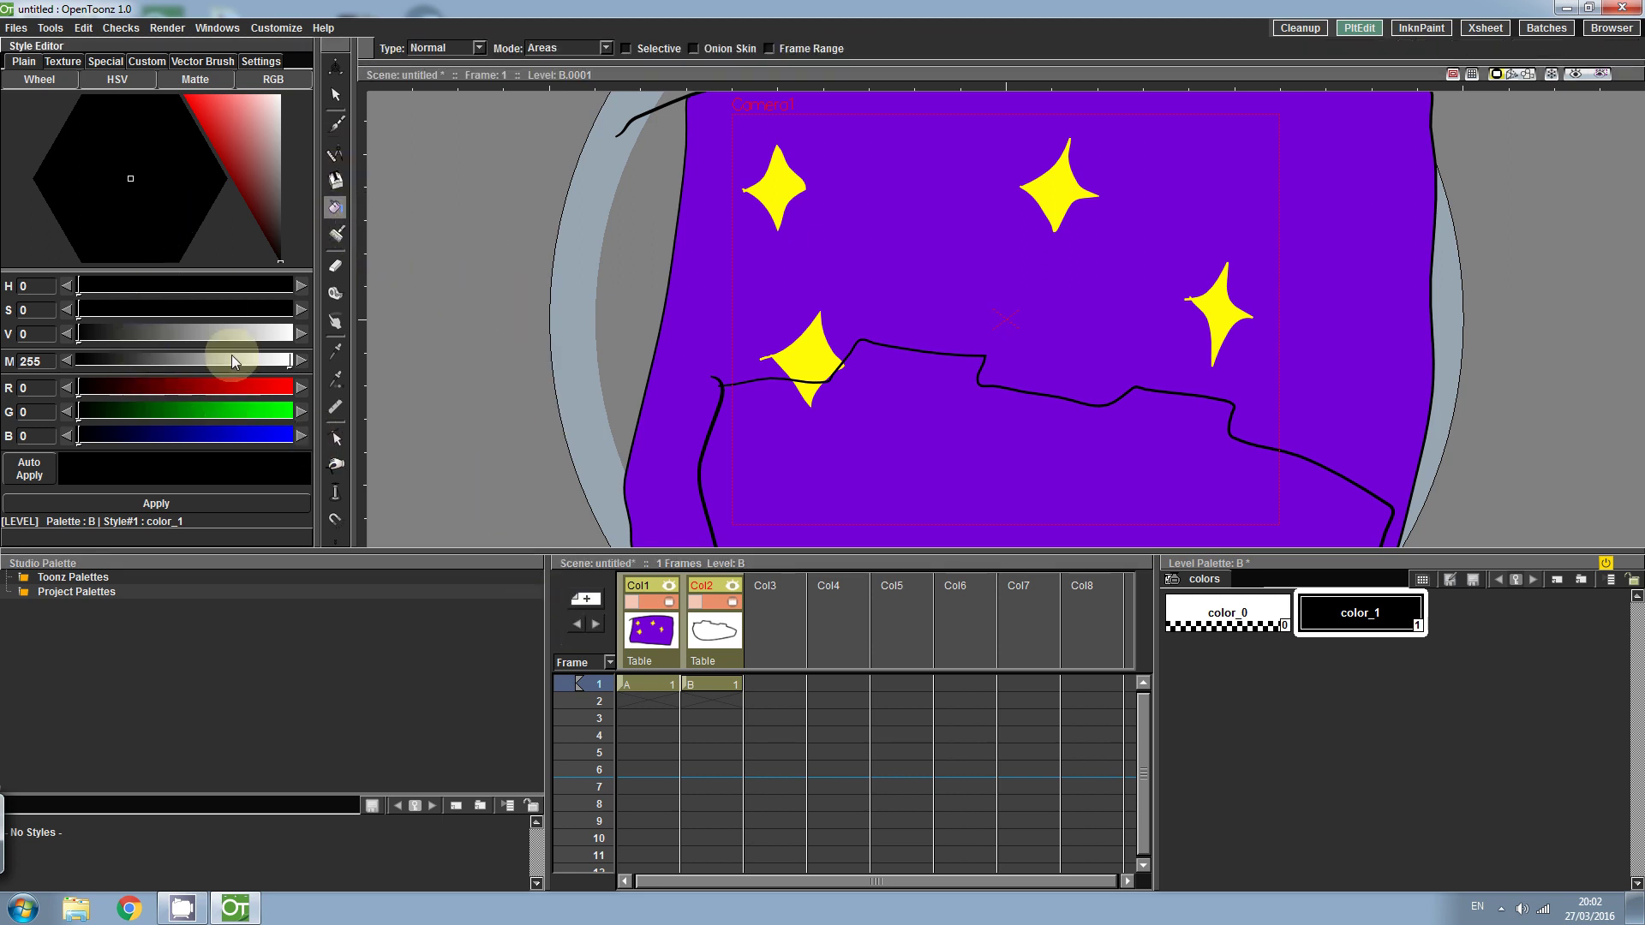
pyautogui.click(257, 434)
pyautogui.moveTo(100, 218); pyautogui.dragTo(111, 182)
pyautogui.click(1236, 644)
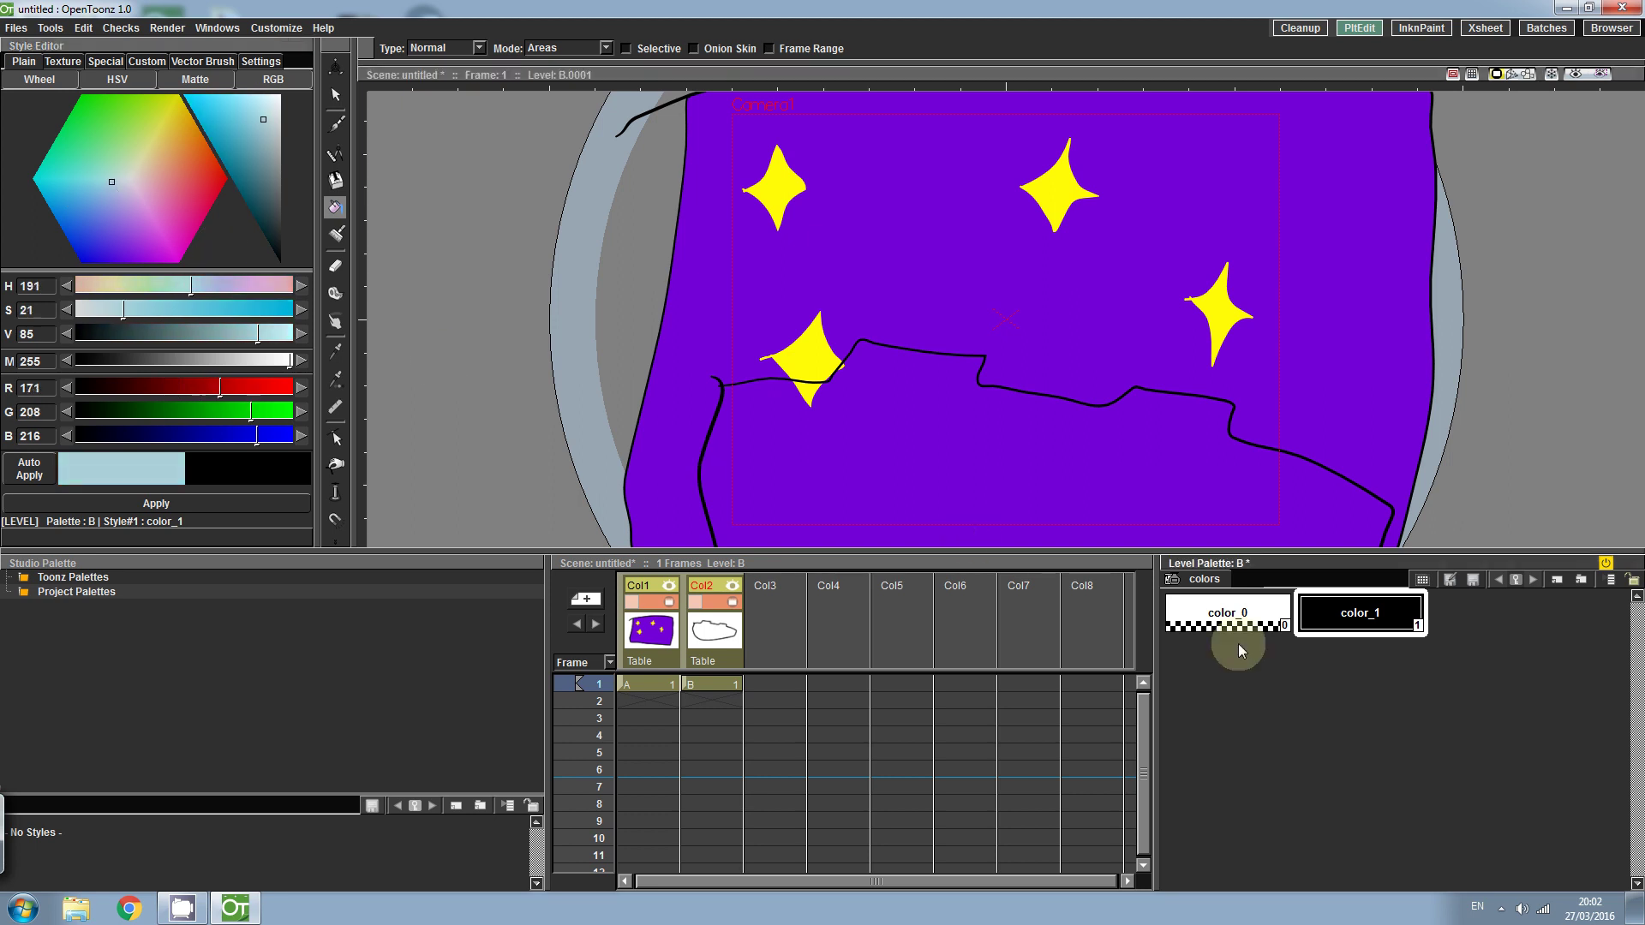
pyautogui.rightClick(1456, 699)
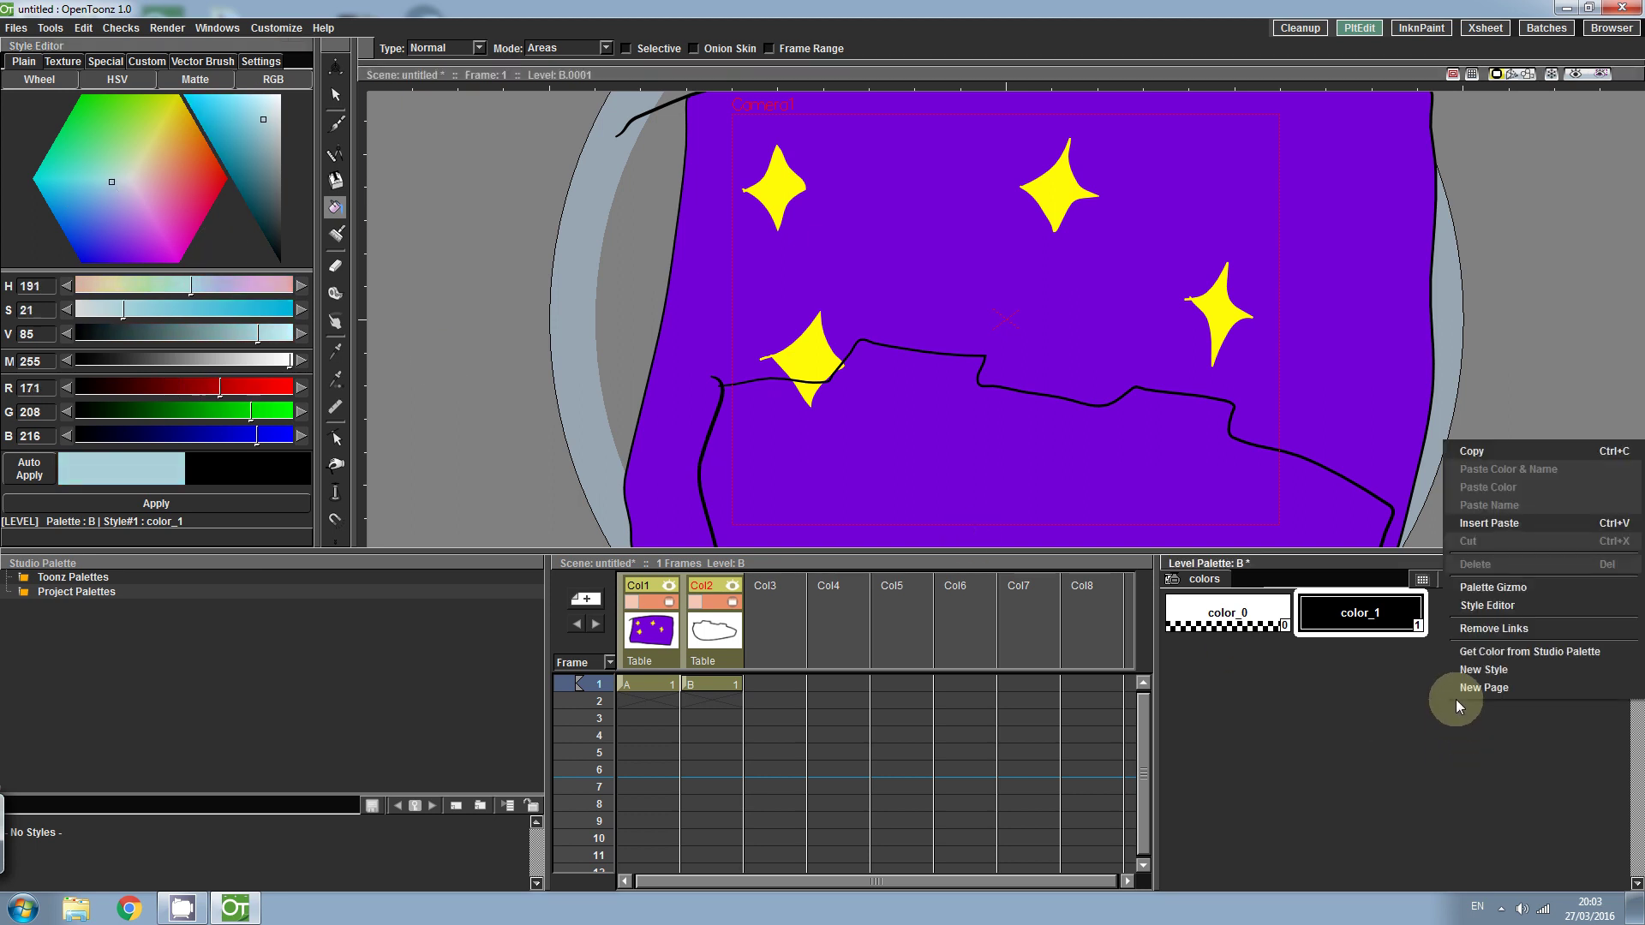
pyautogui.click(1493, 670)
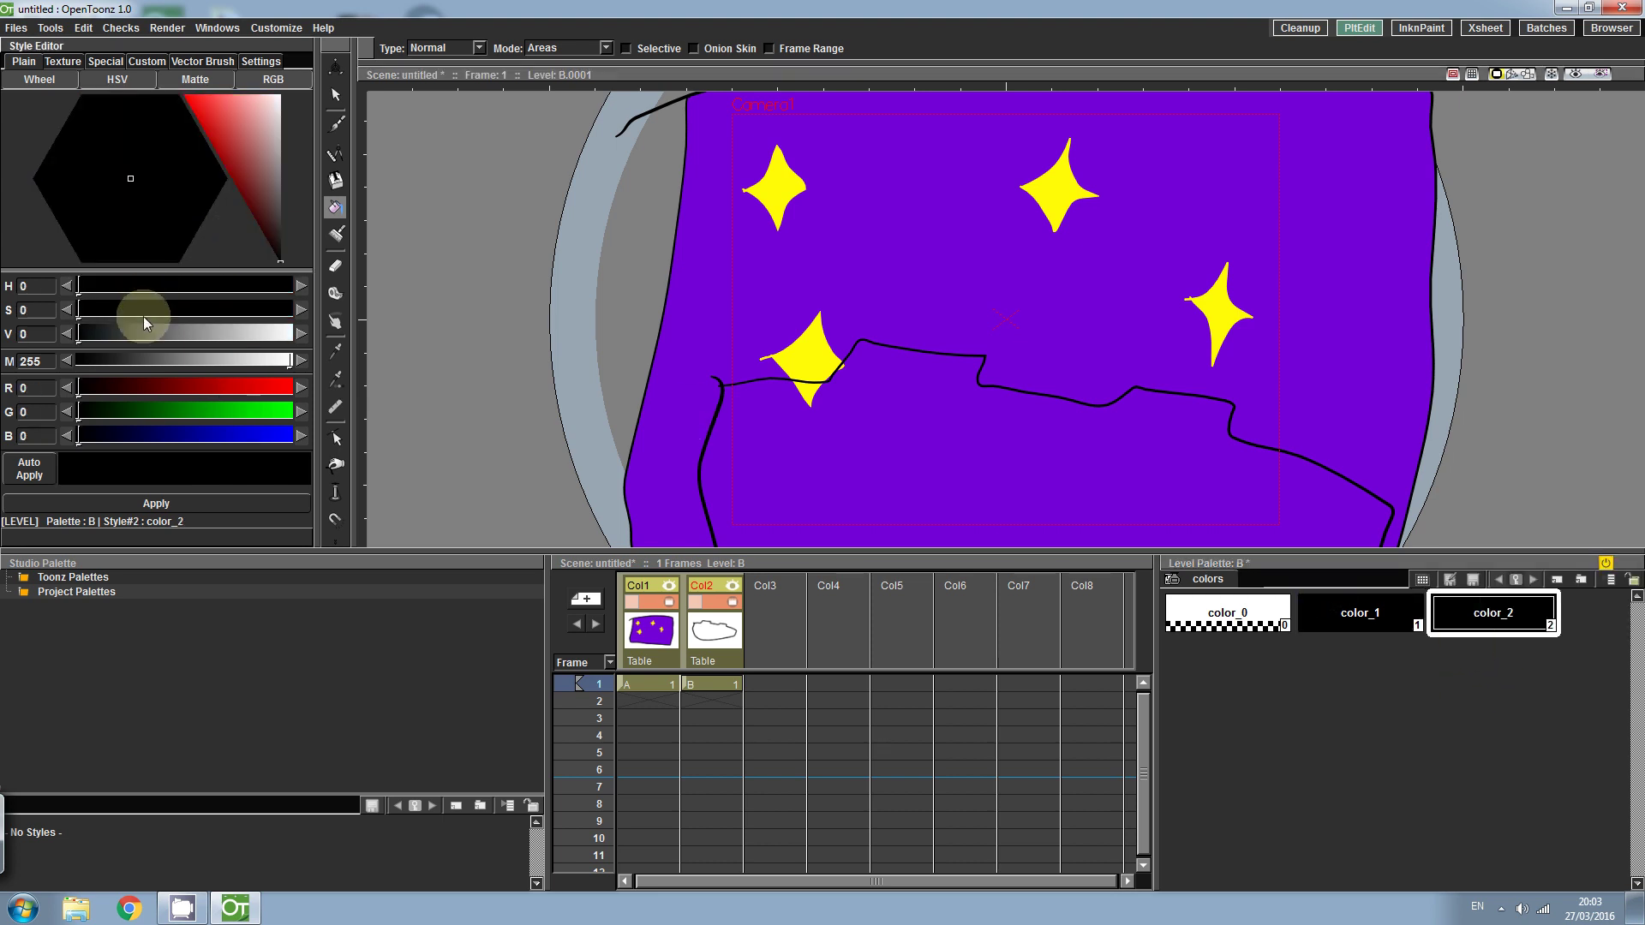
pyautogui.click(228, 435)
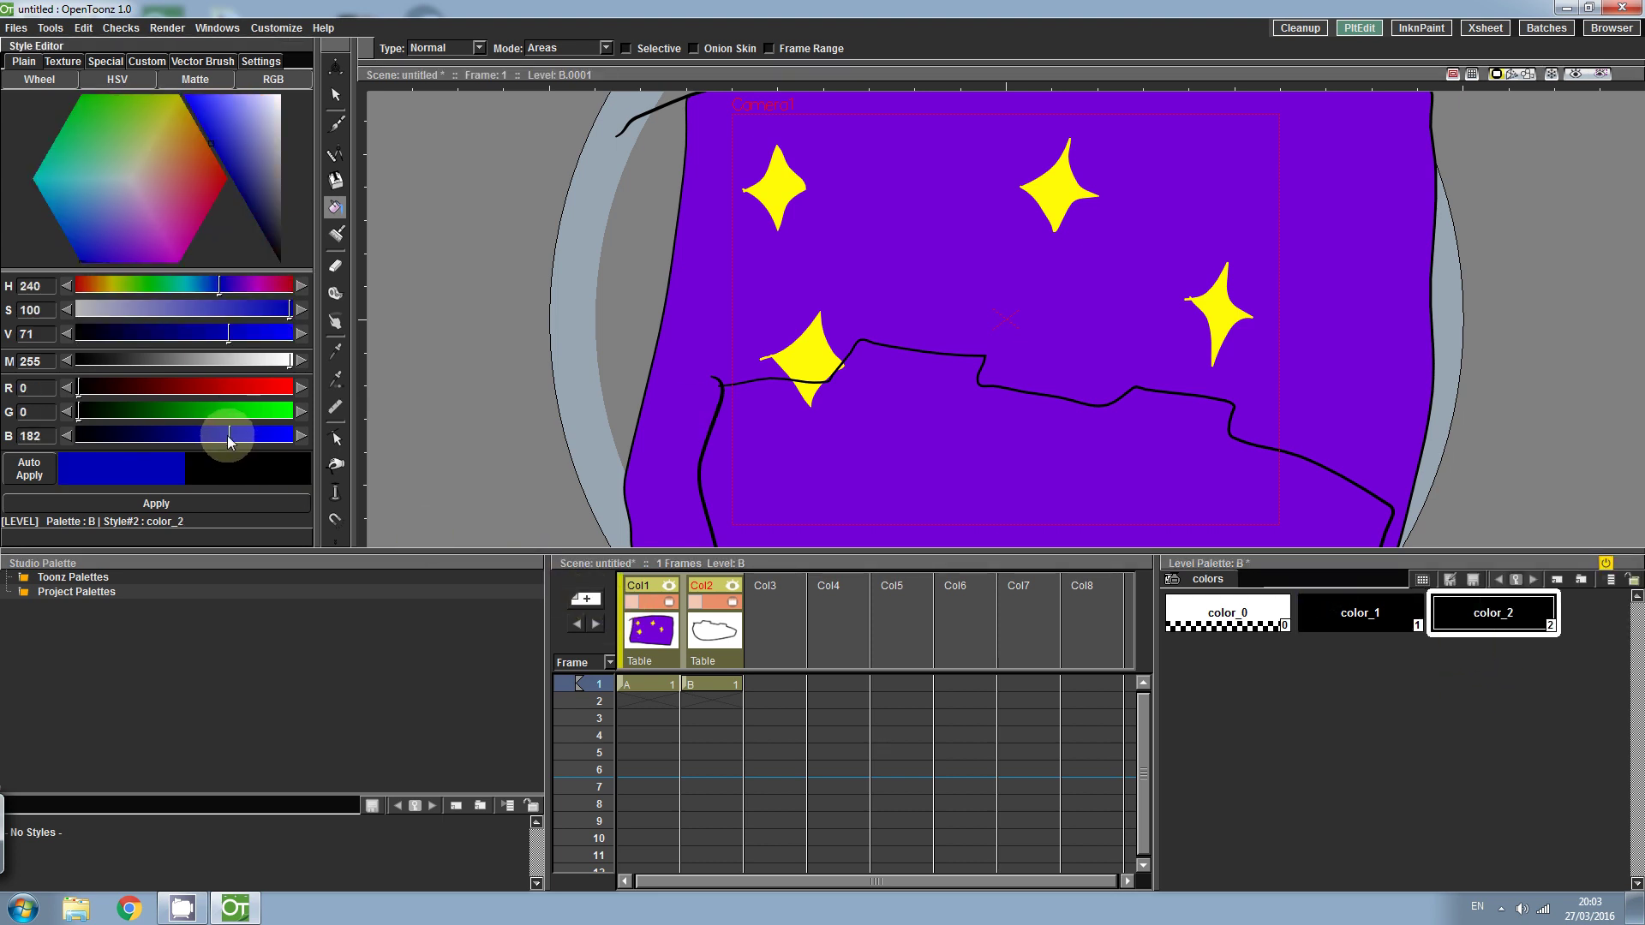
pyautogui.click(114, 184)
pyautogui.click(104, 185)
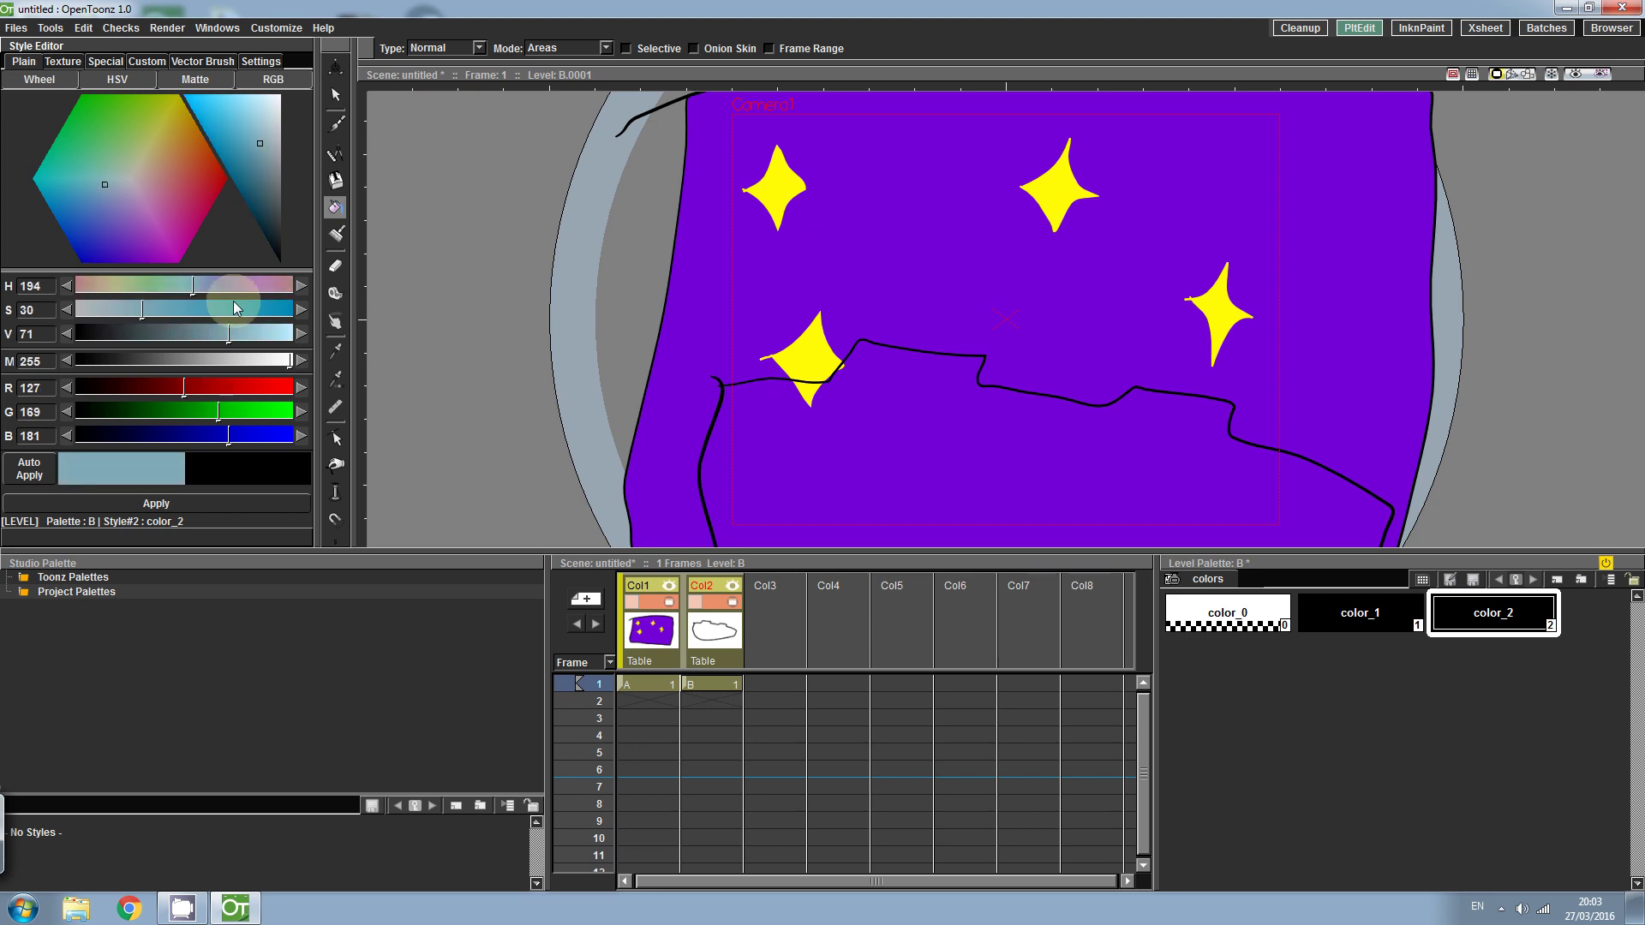
# - Fill the ground below the jagged outline with color_2 and apply the colour
pyautogui.click(942, 424)
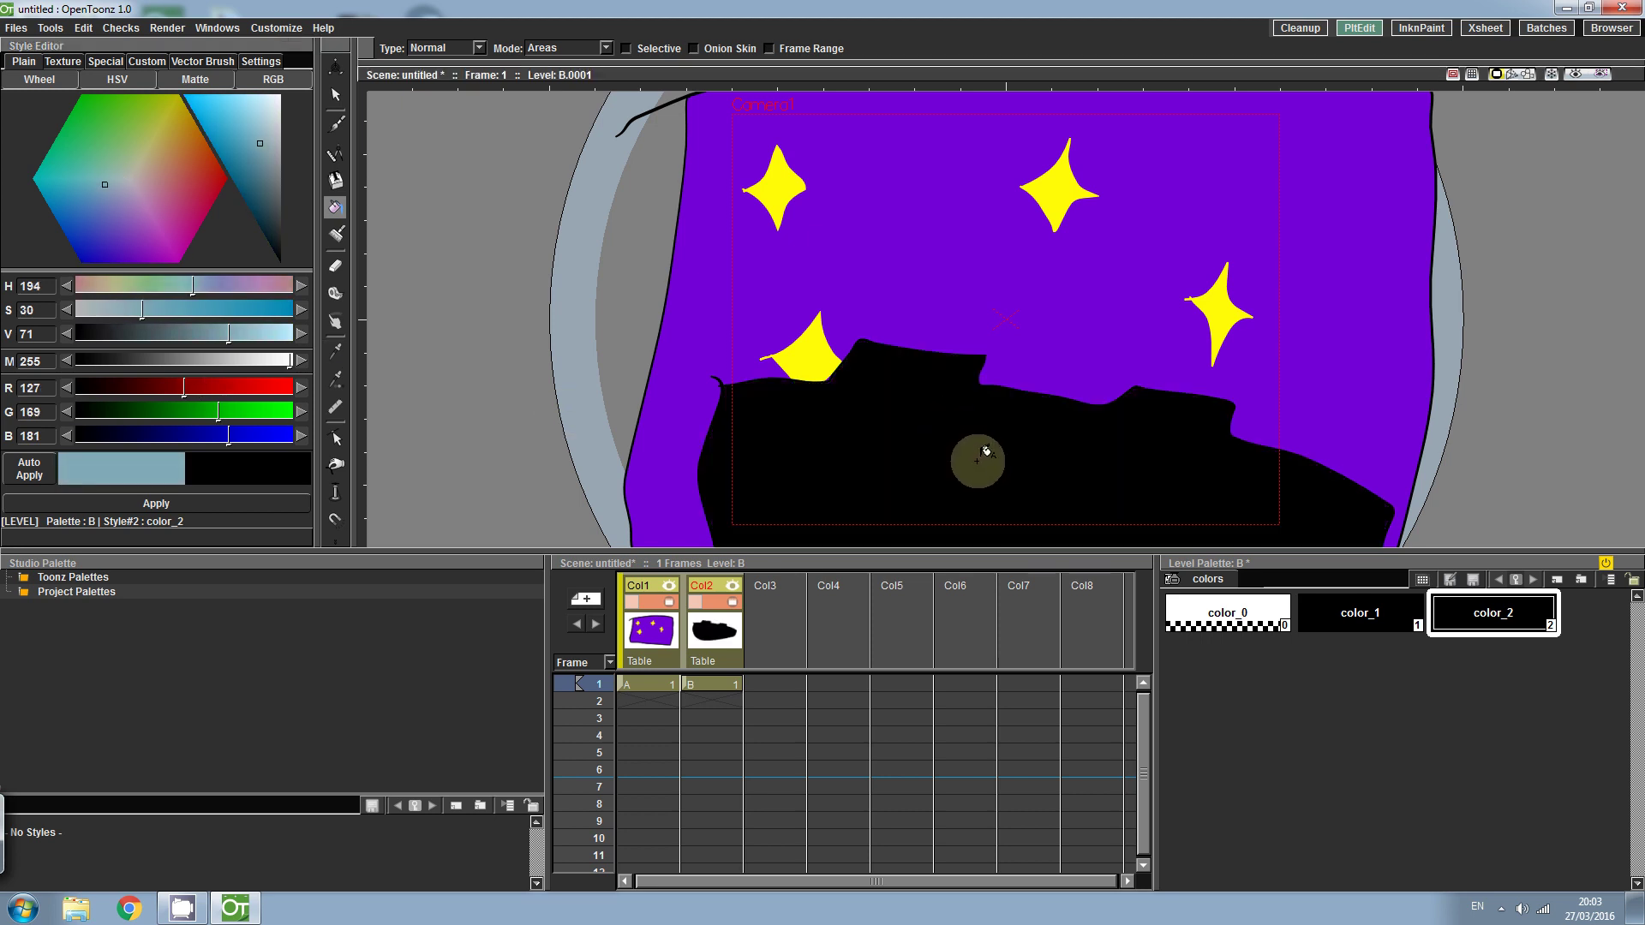
pyautogui.click(166, 503)
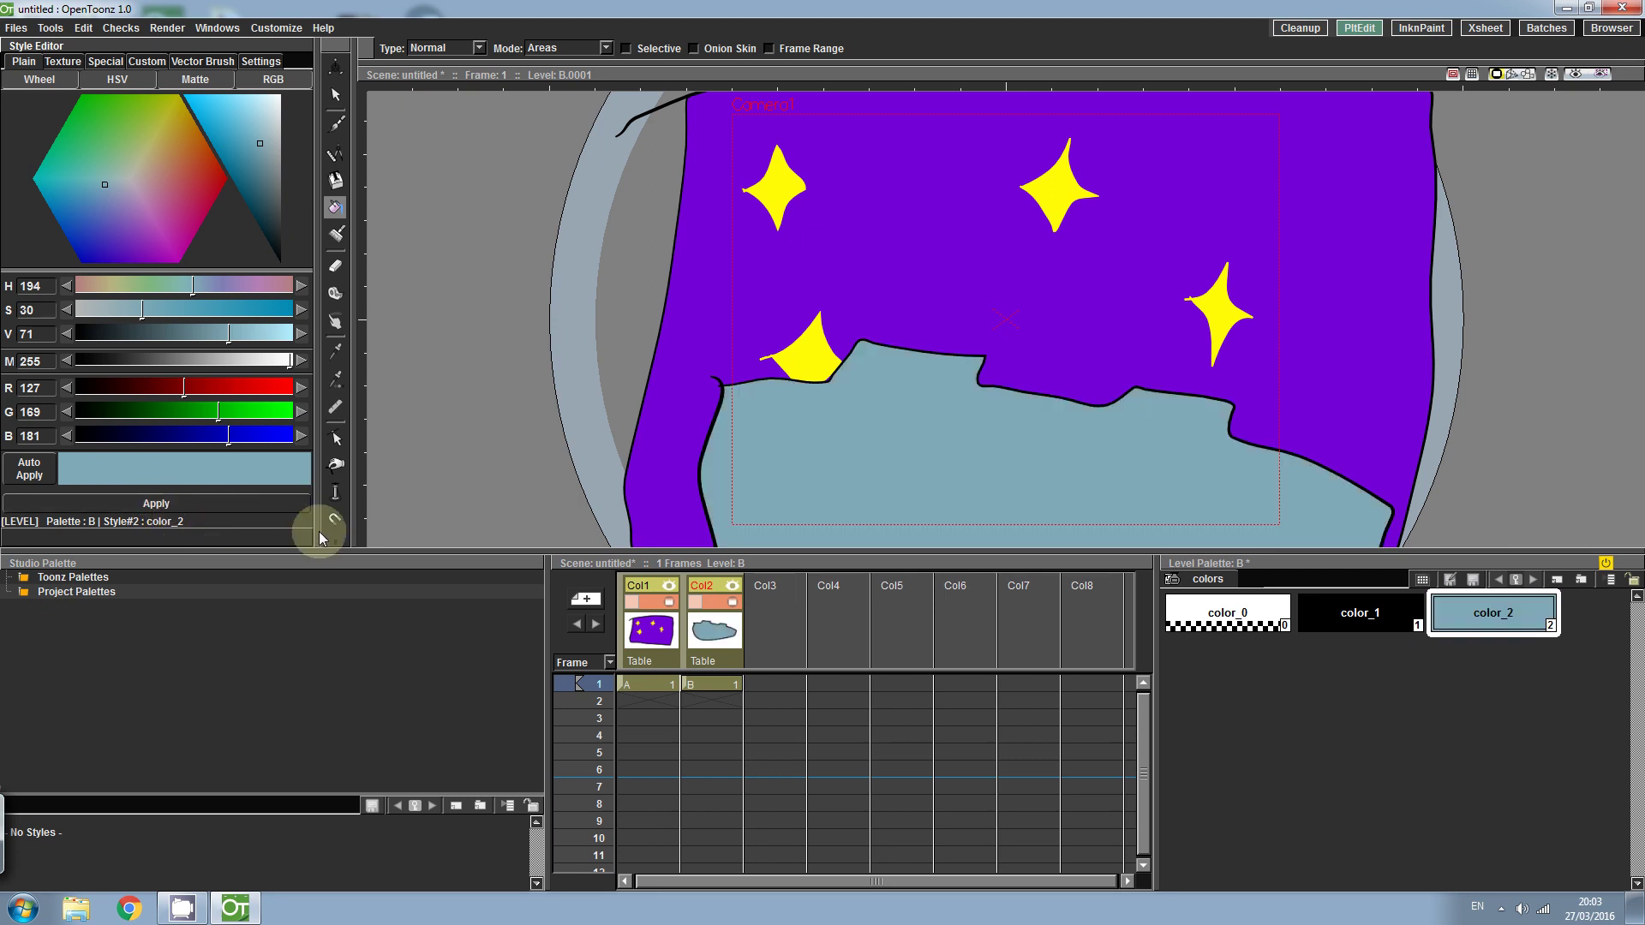
pyautogui.click(1101, 463)
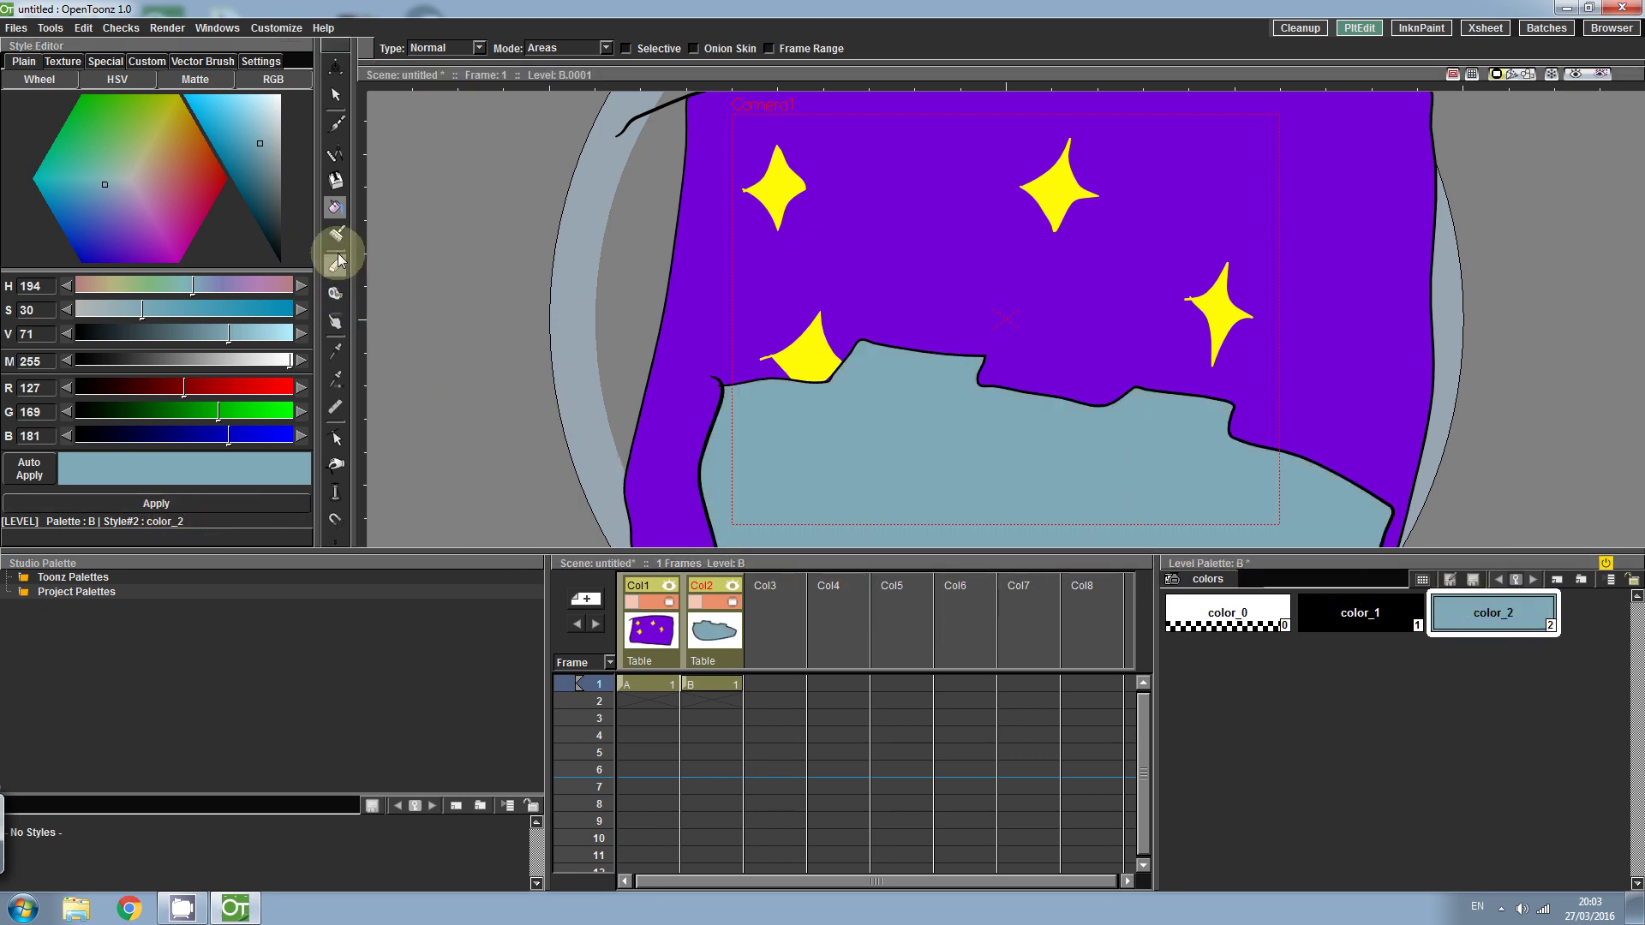
# - With the Brush and black color_1, sketch short crater dashes and dots across the grey-blue ground
pyautogui.click(335, 125)
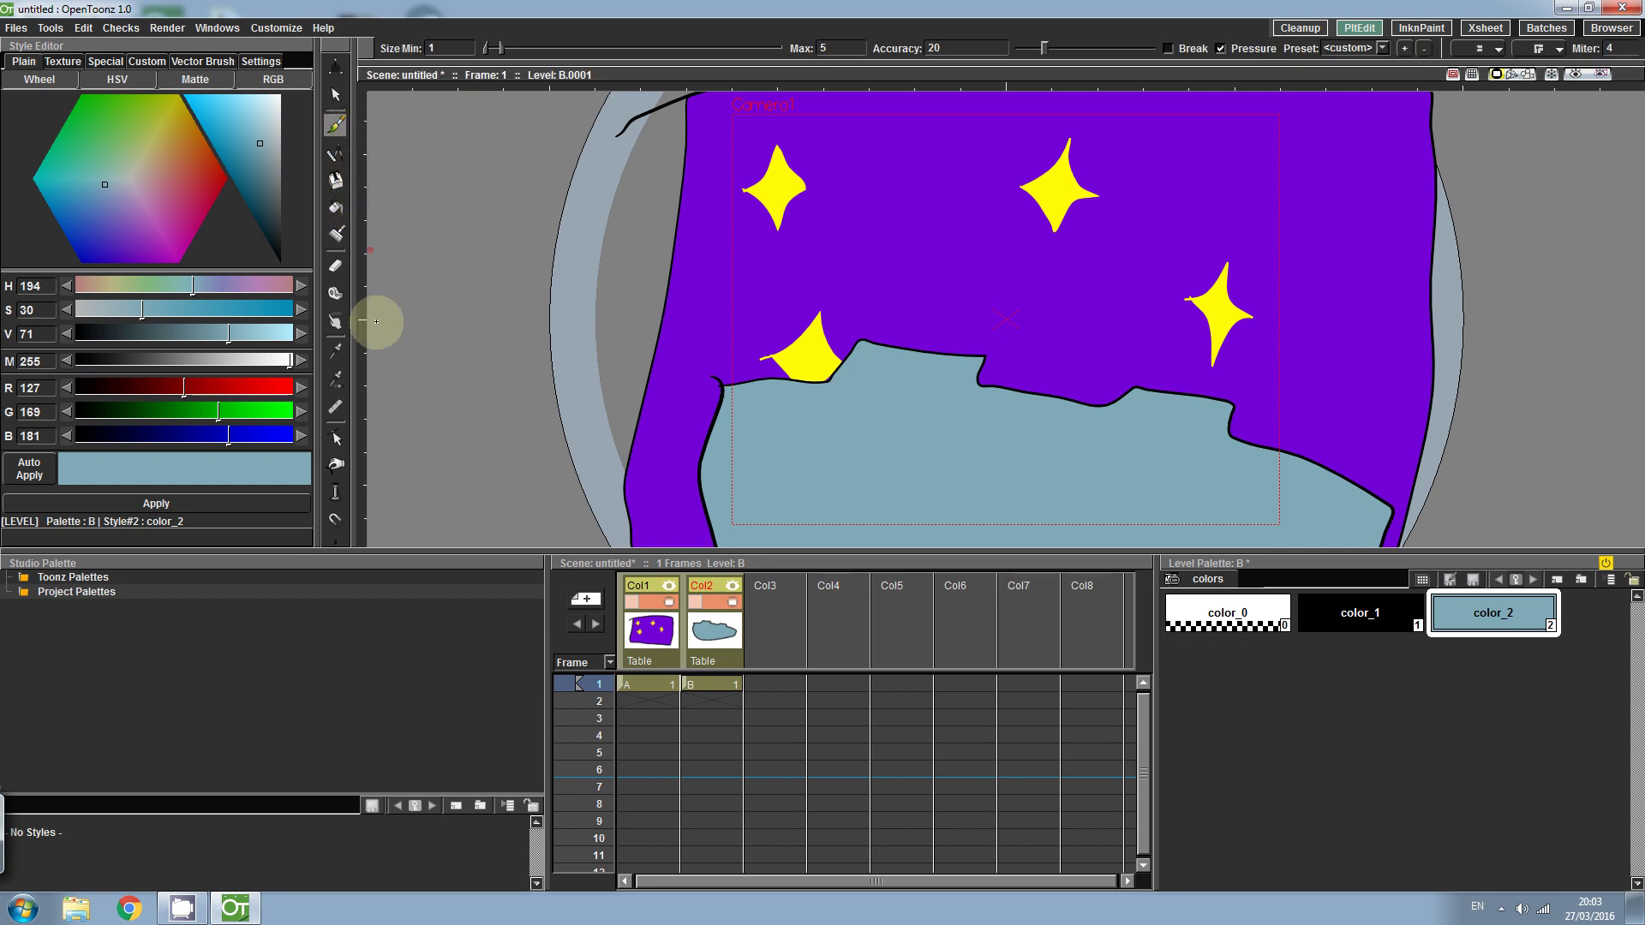
pyautogui.click(1358, 613)
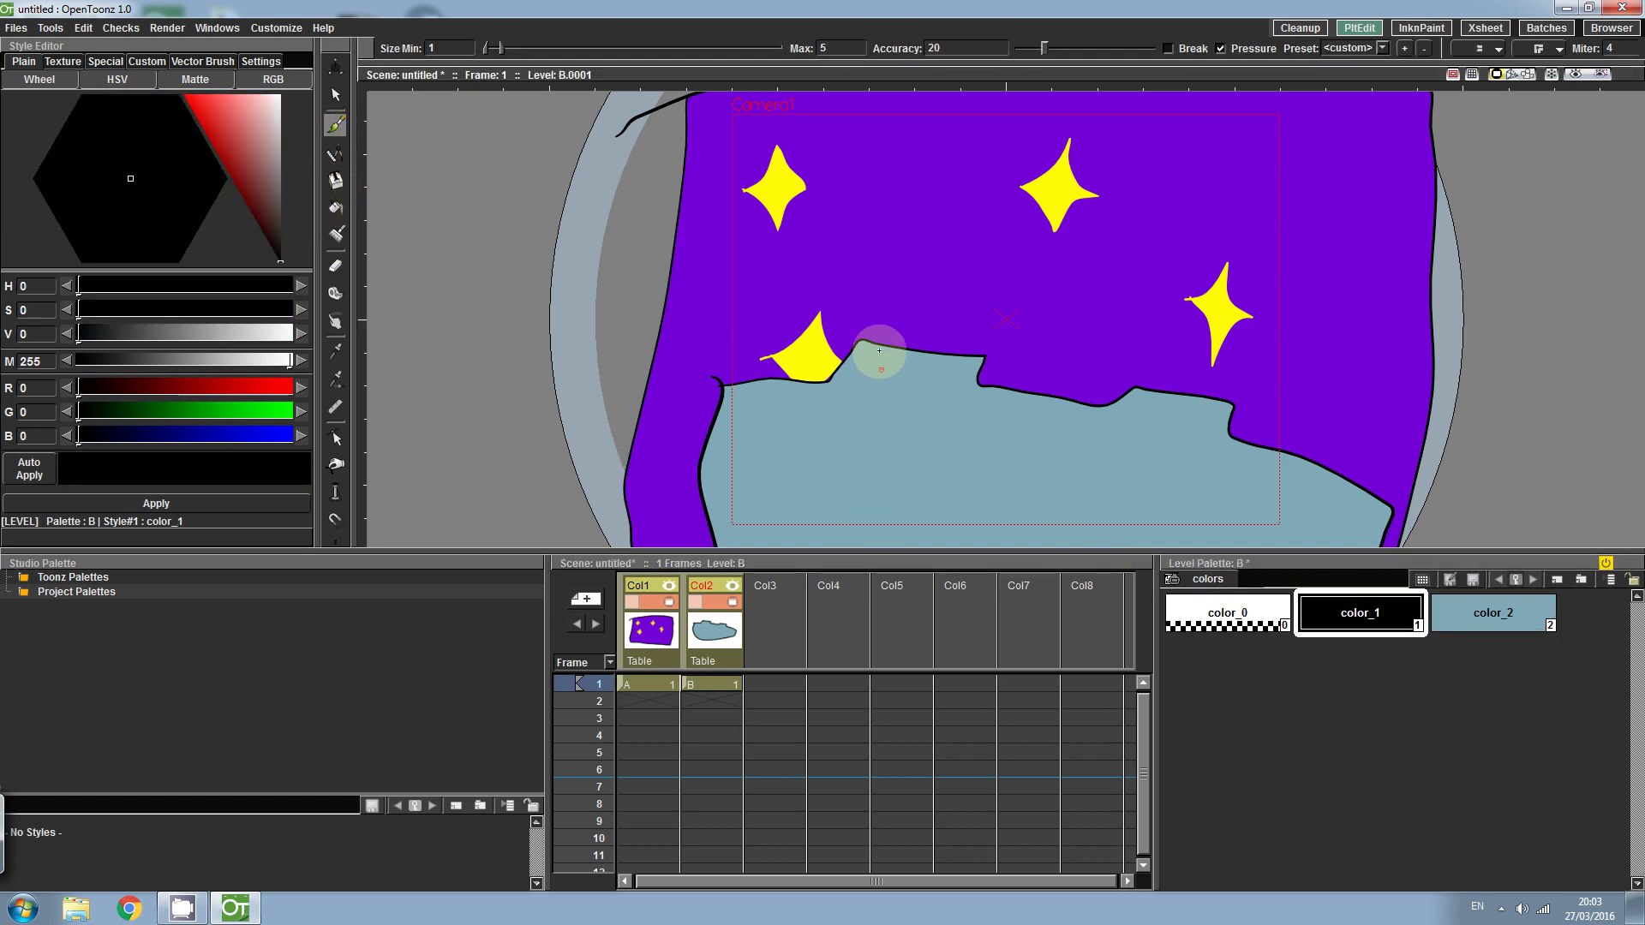
pyautogui.moveTo(865, 353); pyautogui.dragTo(951, 365)
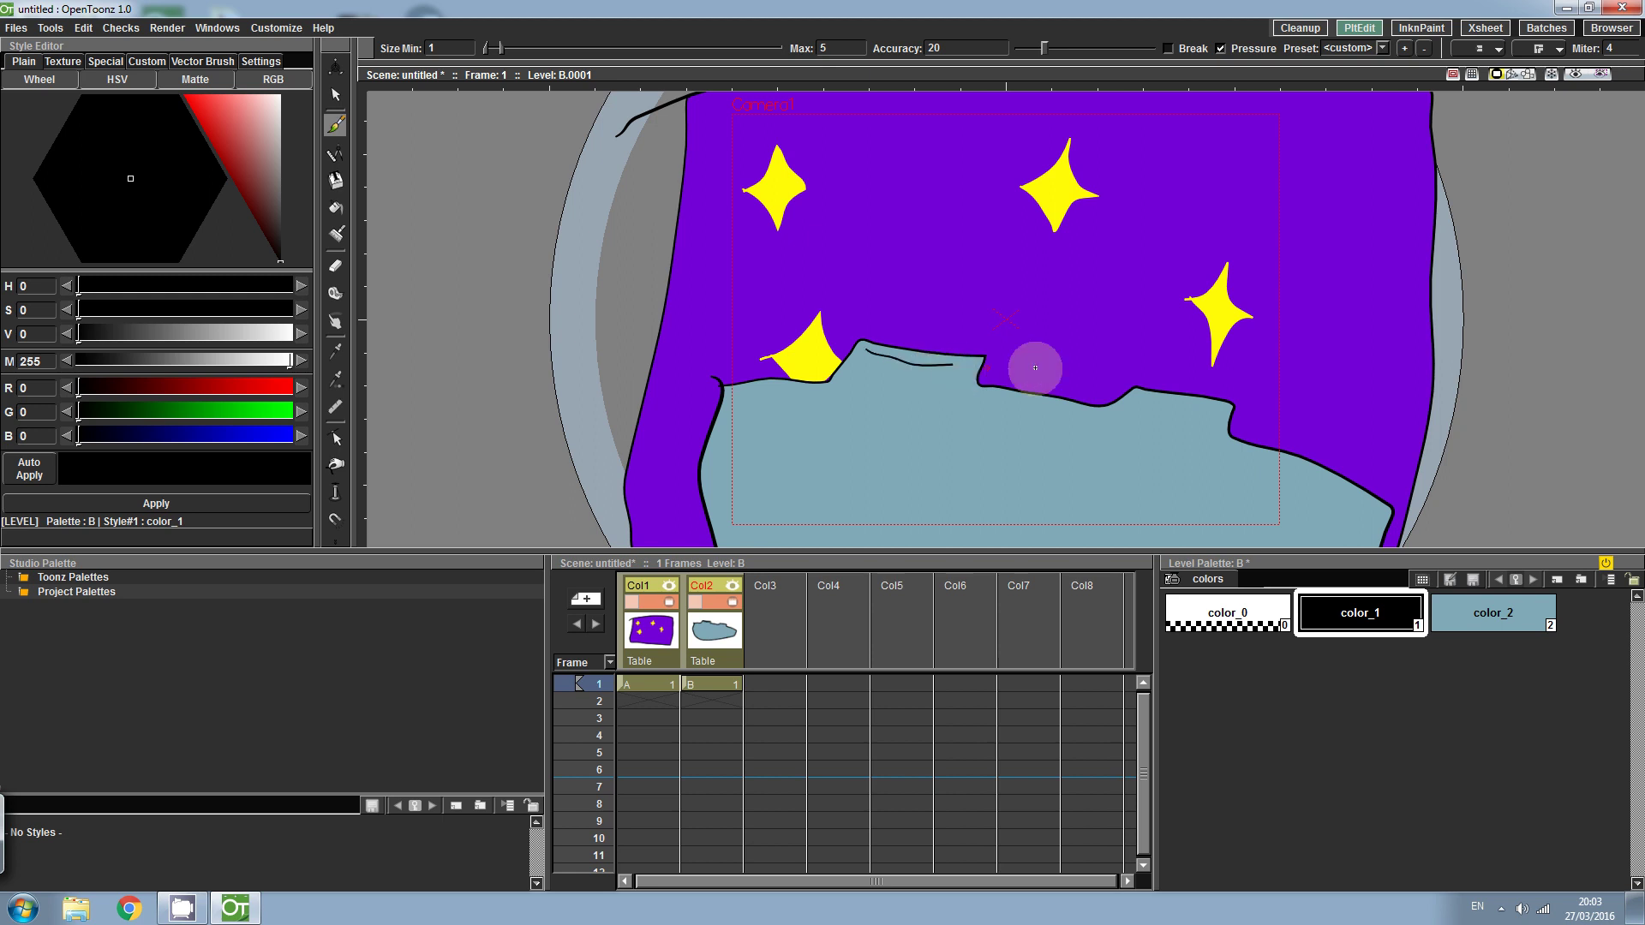
pyautogui.moveTo(1155, 401); pyautogui.dragTo(1213, 408)
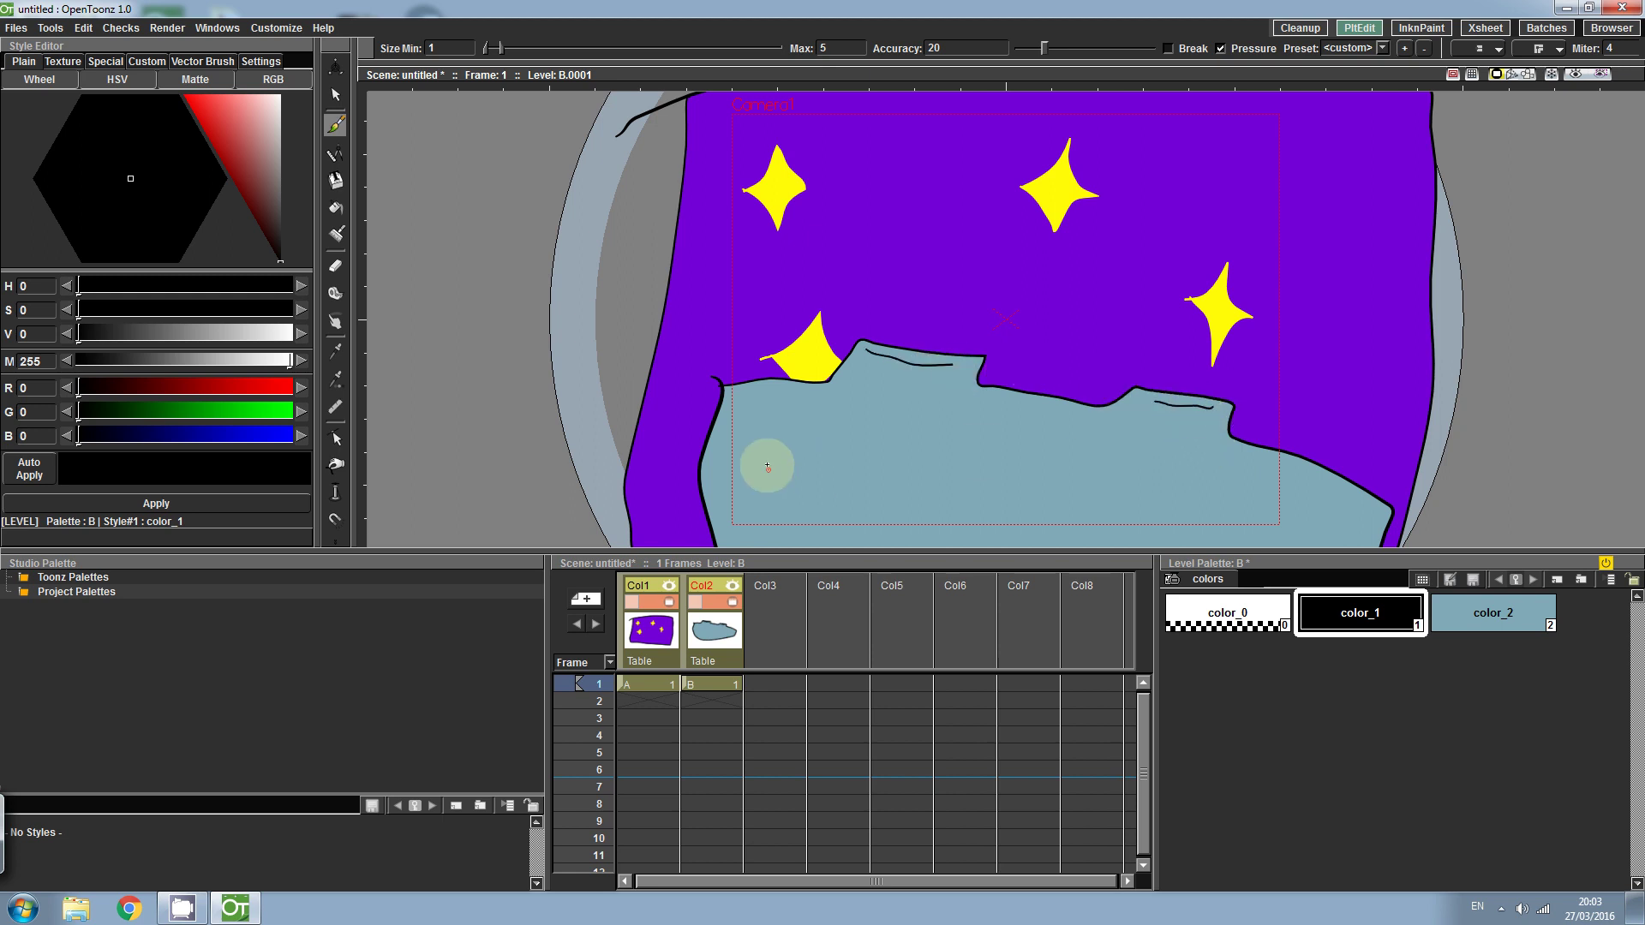
pyautogui.moveTo(727, 463)
pyautogui.mouseDown()
pyautogui.moveTo(788, 449)
pyautogui.moveTo(944, 481)
pyautogui.mouseUp()
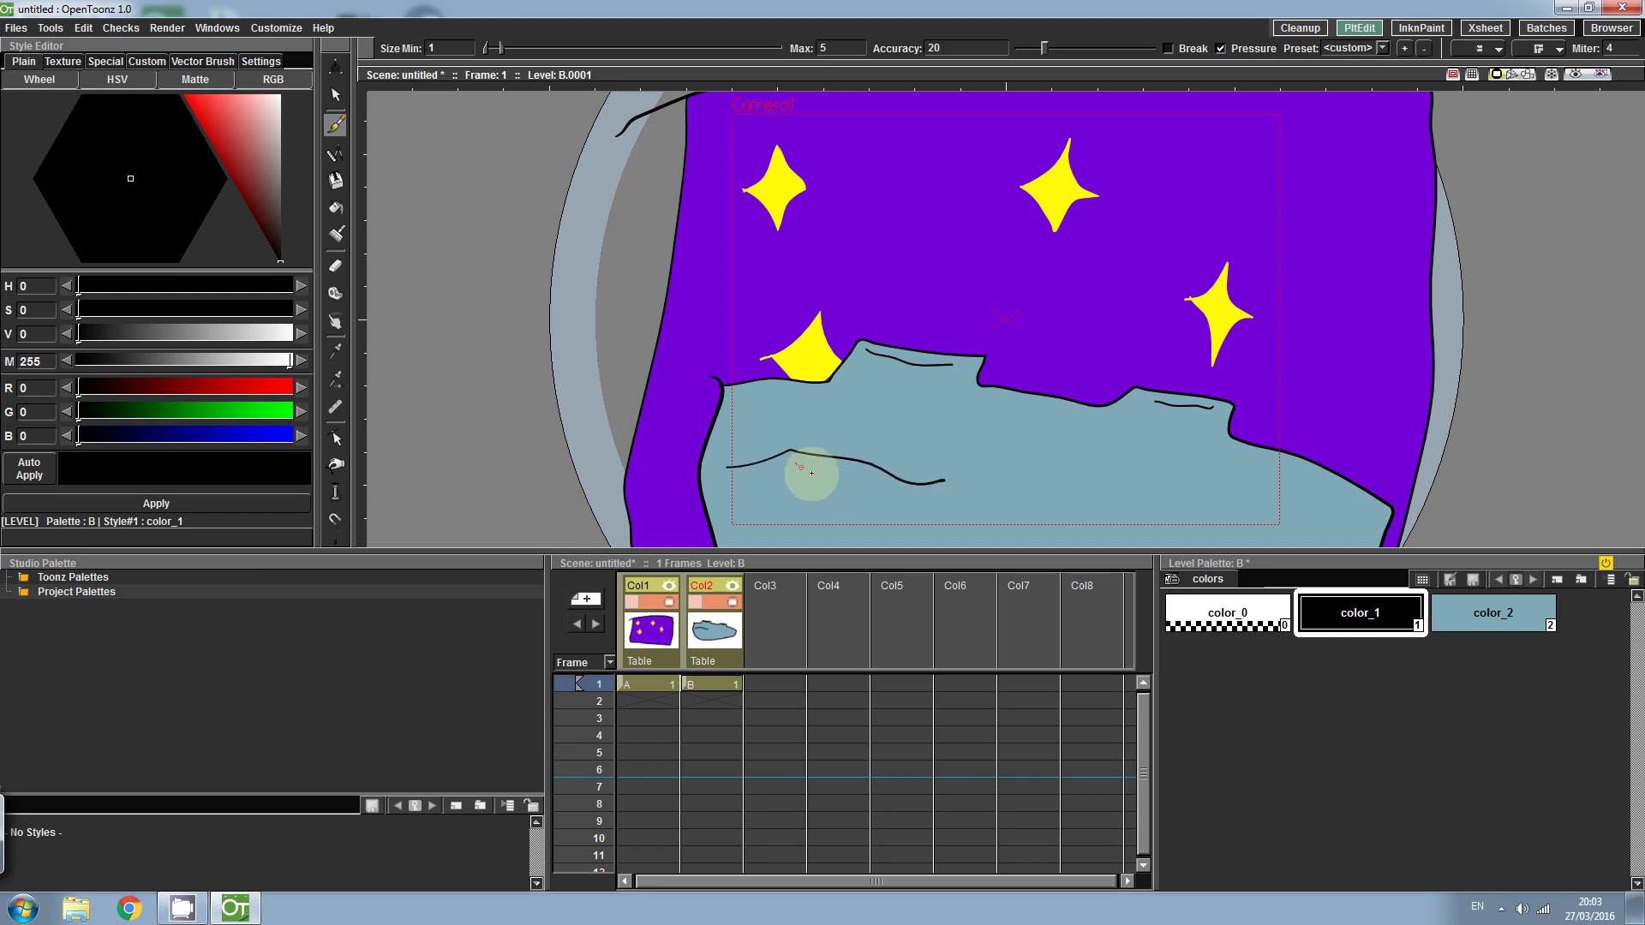
pyautogui.moveTo(796, 464); pyautogui.dragTo(855, 480)
pyautogui.moveTo(810, 417)
pyautogui.mouseDown()
pyautogui.moveTo(1083, 472)
pyautogui.moveTo(1162, 471)
pyautogui.mouseUp()
pyautogui.moveTo(1187, 472); pyautogui.dragTo(1289, 507)
pyautogui.click(1324, 523)
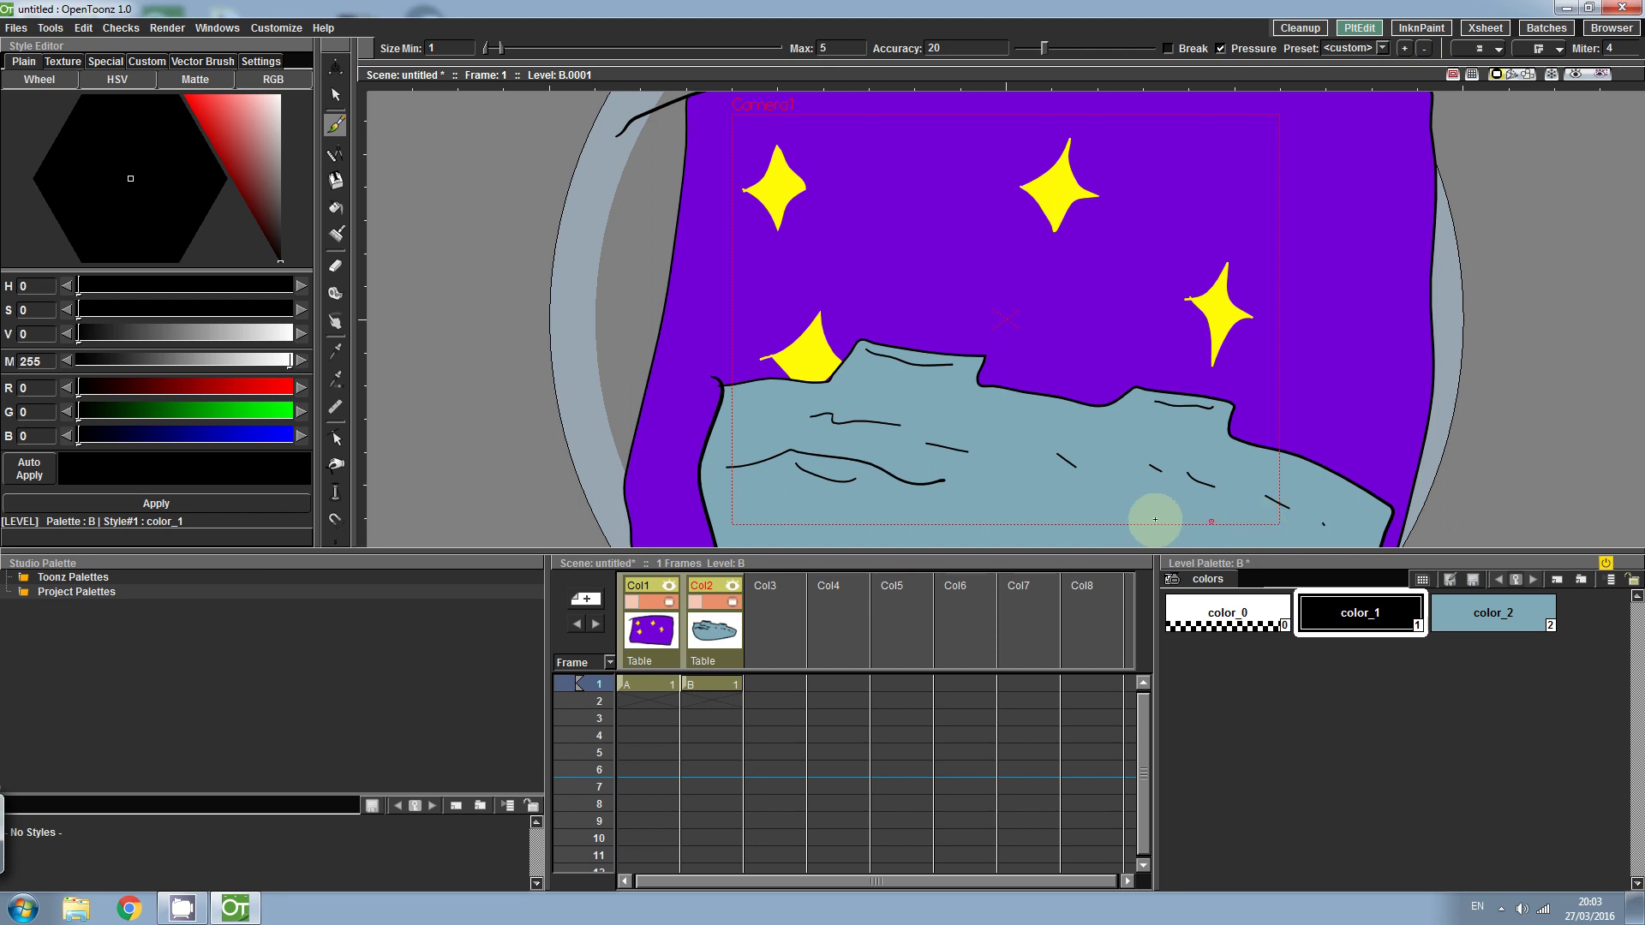
pyautogui.moveTo(1036, 511)
pyautogui.mouseDown()
pyautogui.moveTo(1179, 517)
pyautogui.moveTo(1234, 536)
pyautogui.mouseUp()
pyautogui.moveTo(1277, 531); pyautogui.dragTo(1304, 540)
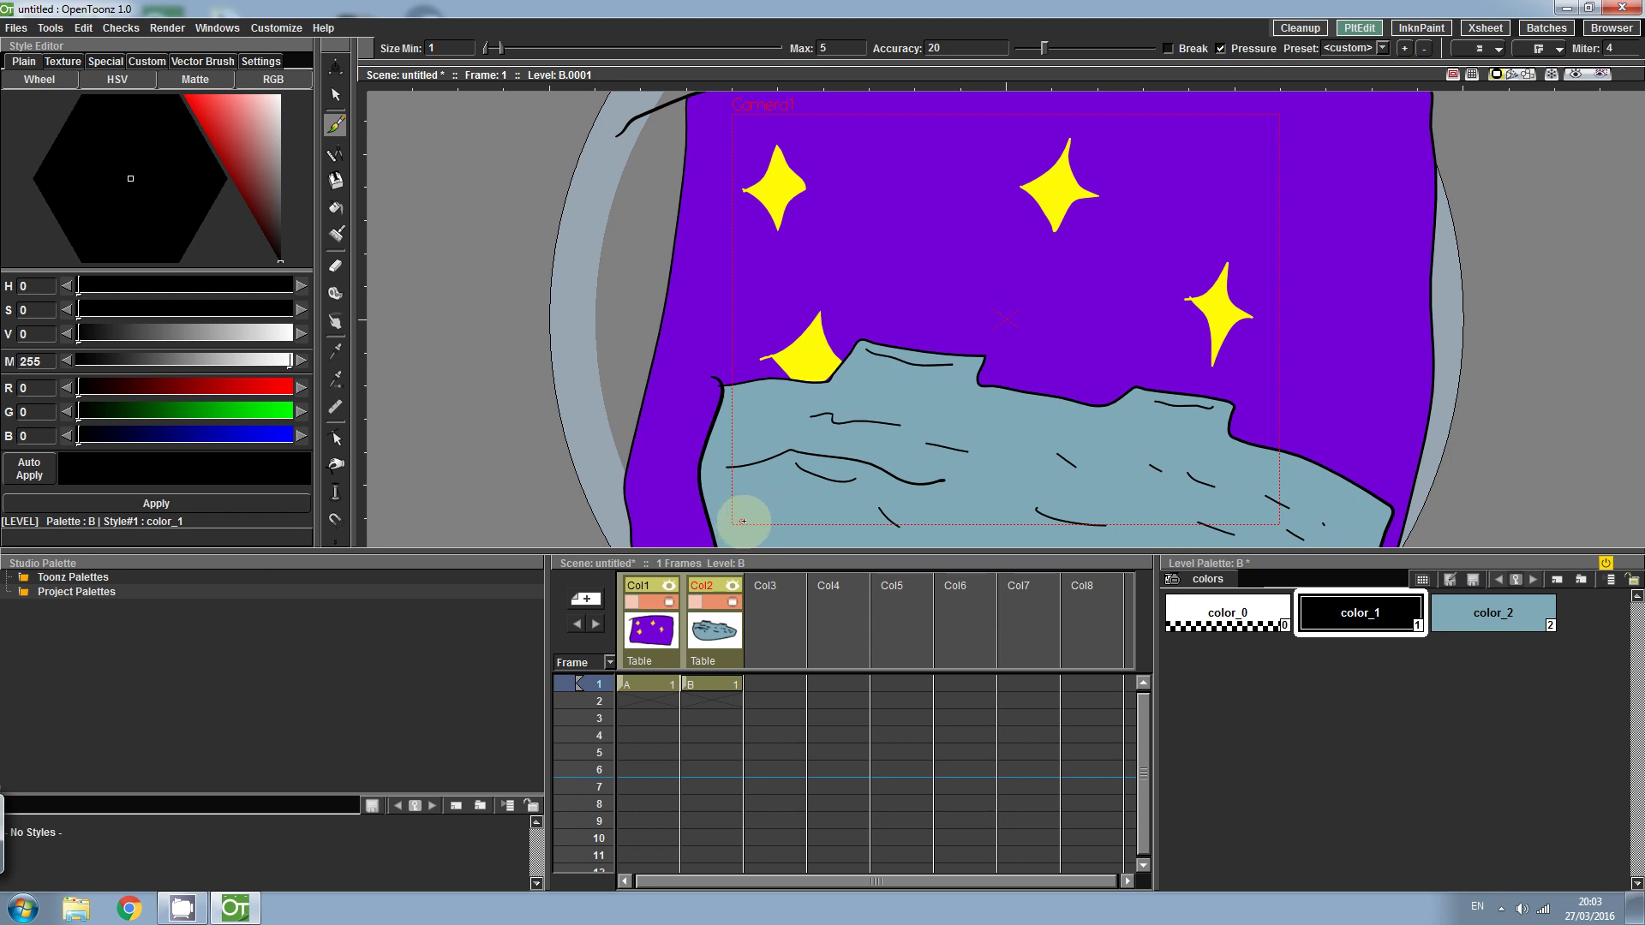
pyautogui.moveTo(756, 523); pyautogui.dragTo(773, 532)
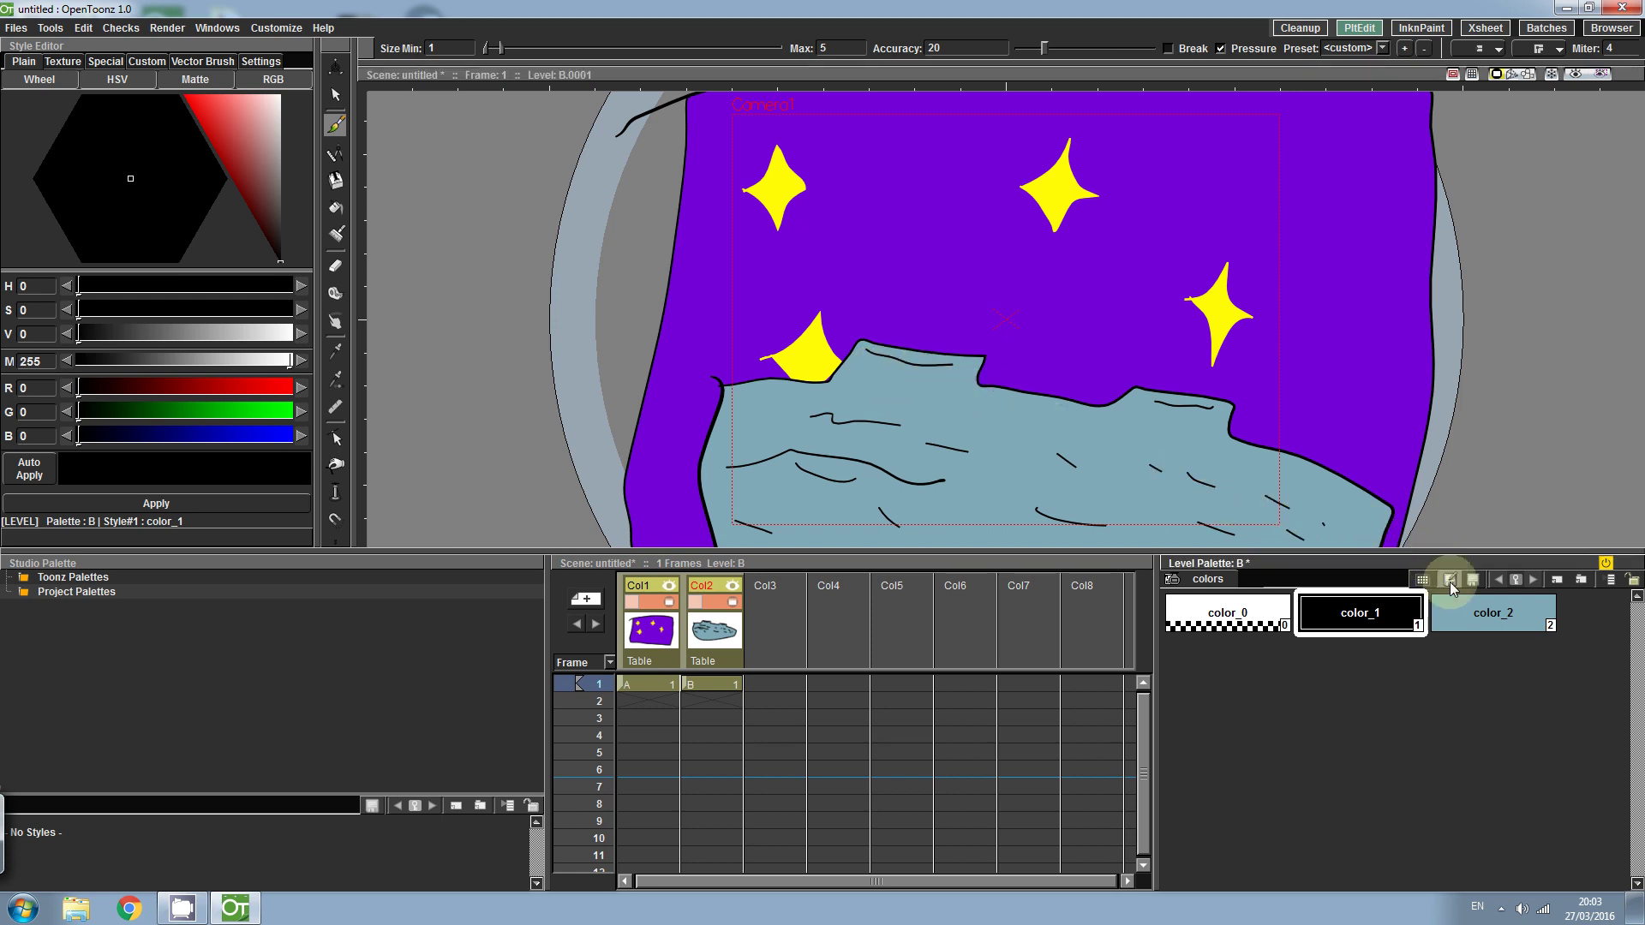
# - In Col3 frame 1, draw an ellipse over the right of the ground with the Geometric tool
pyautogui.click(768, 685)
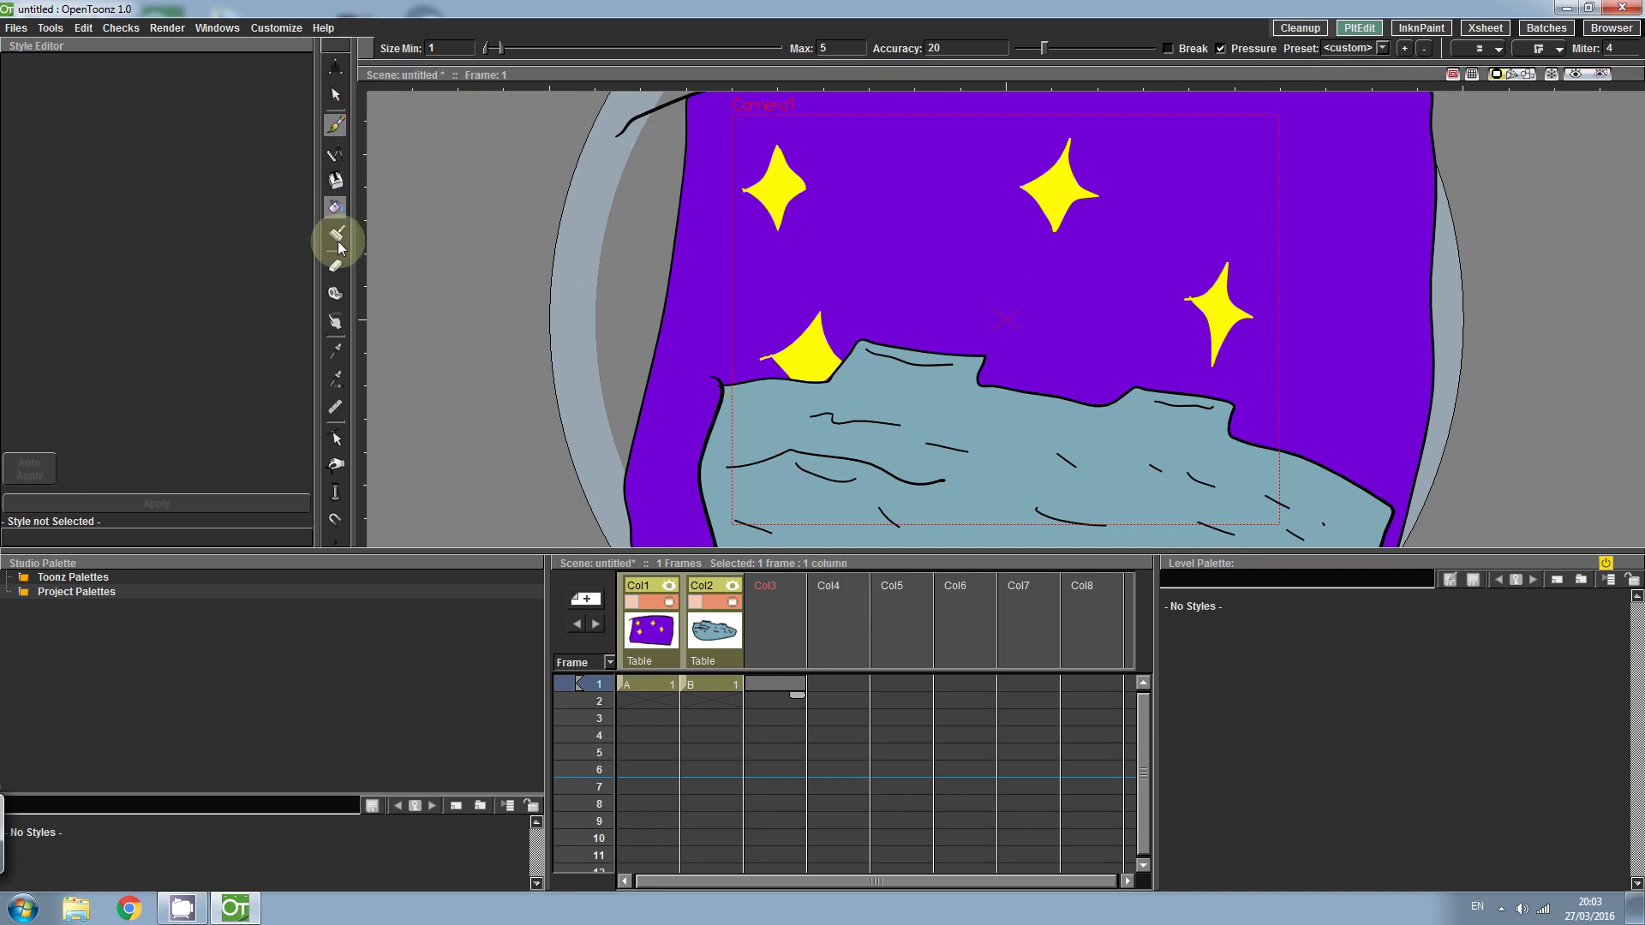
pyautogui.click(336, 155)
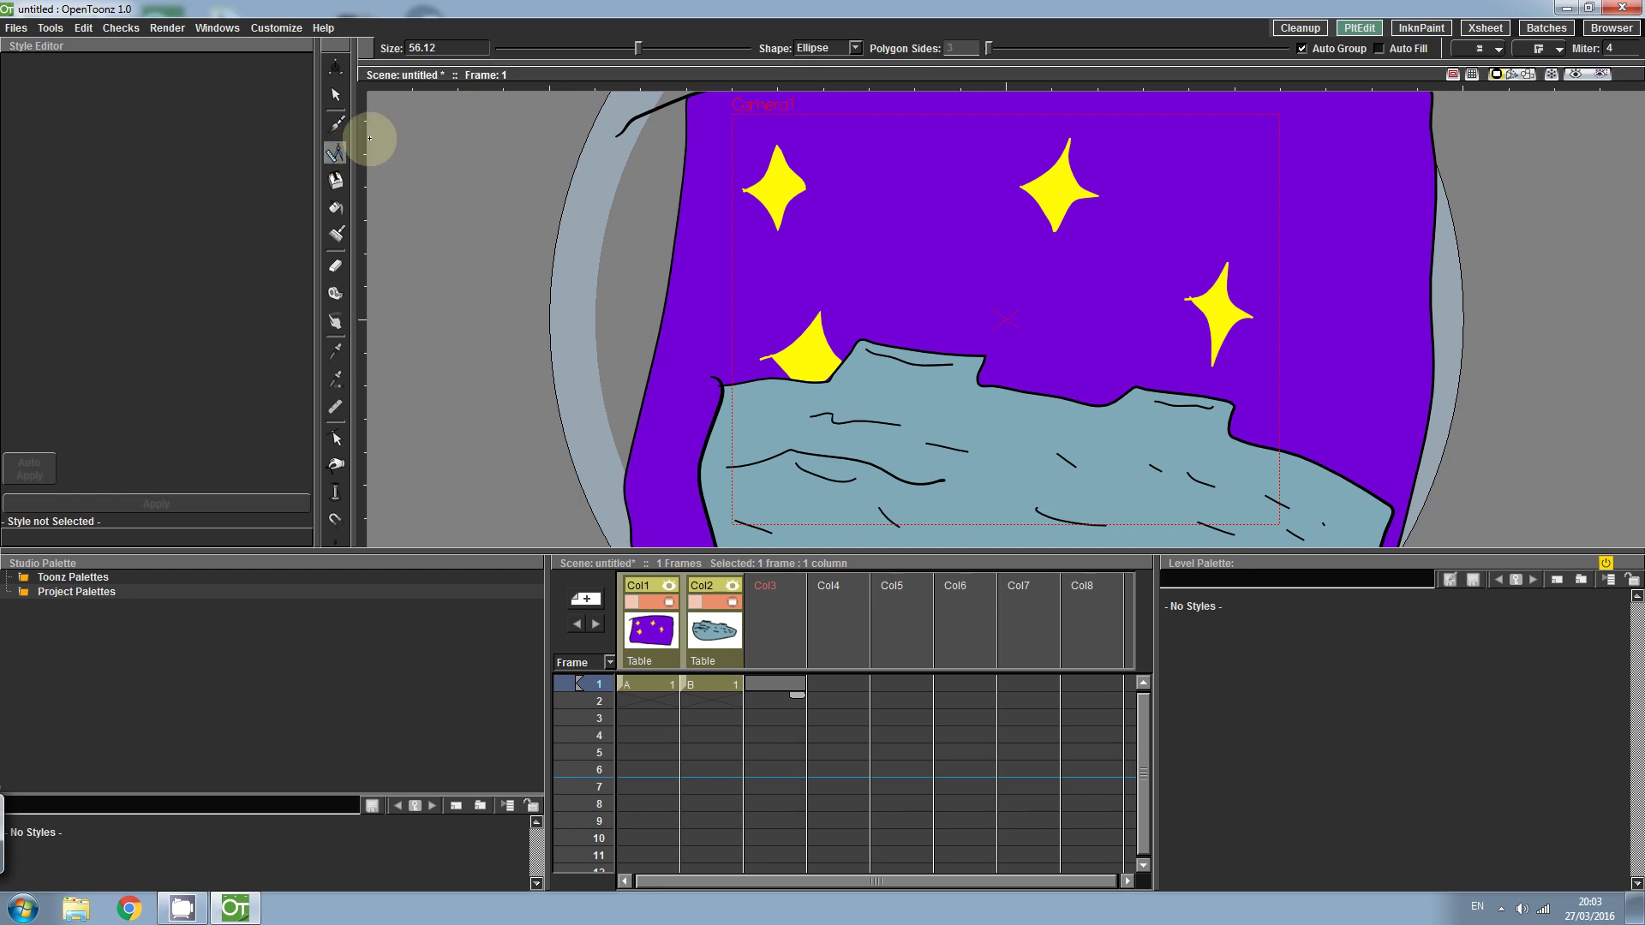
pyautogui.click(845, 54)
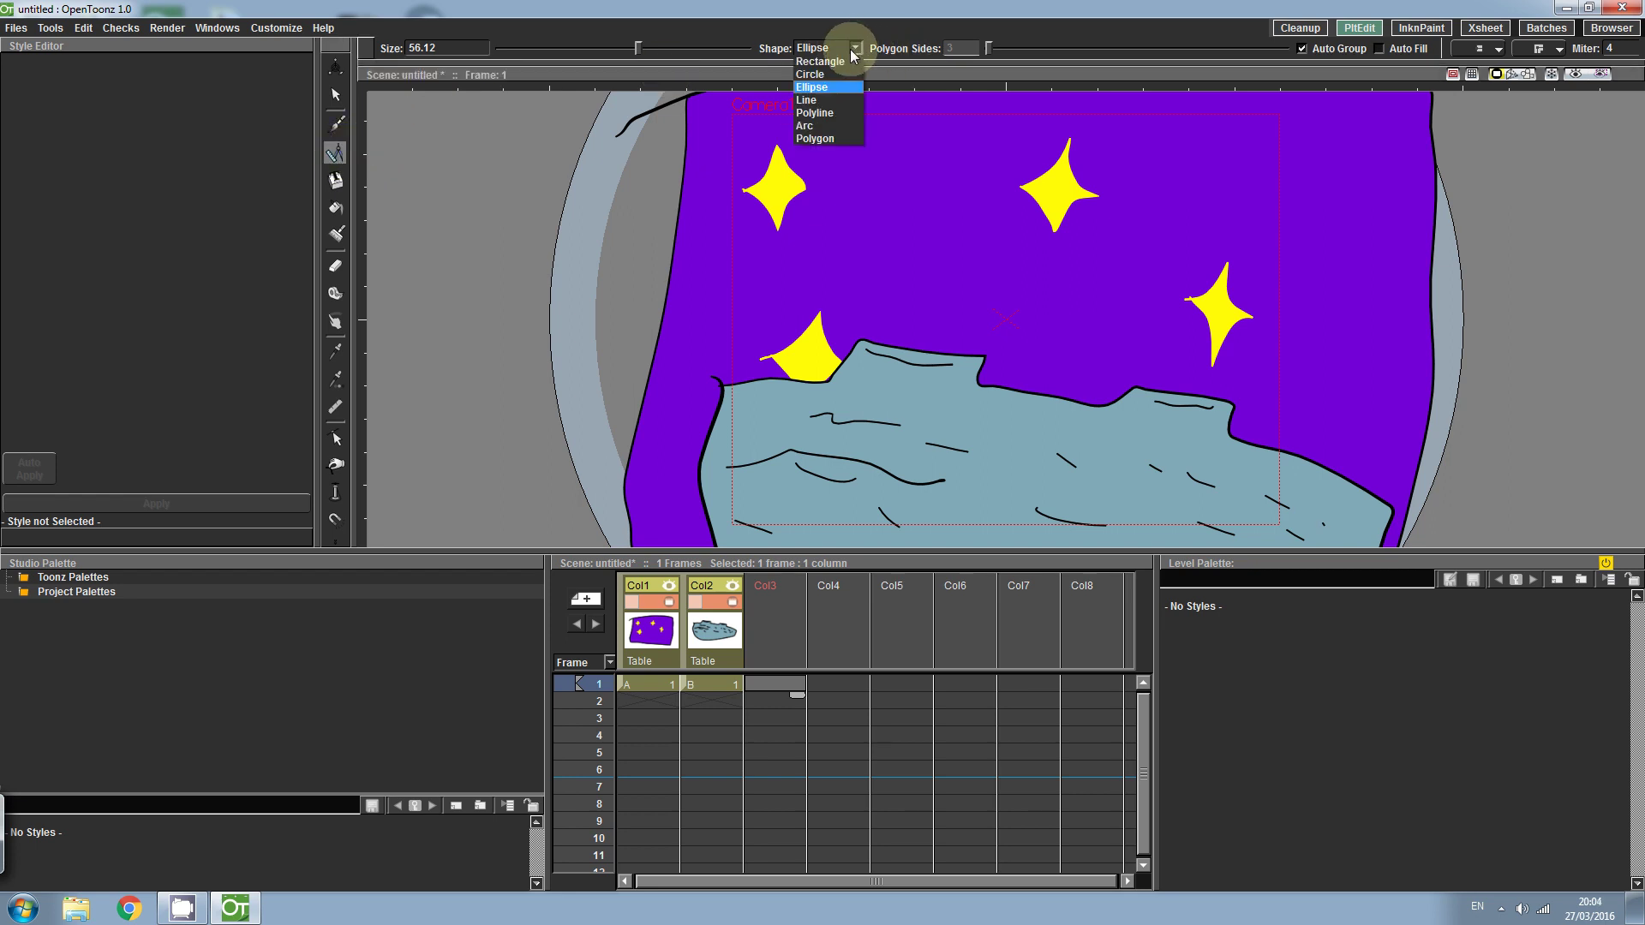
pyautogui.click(824, 89)
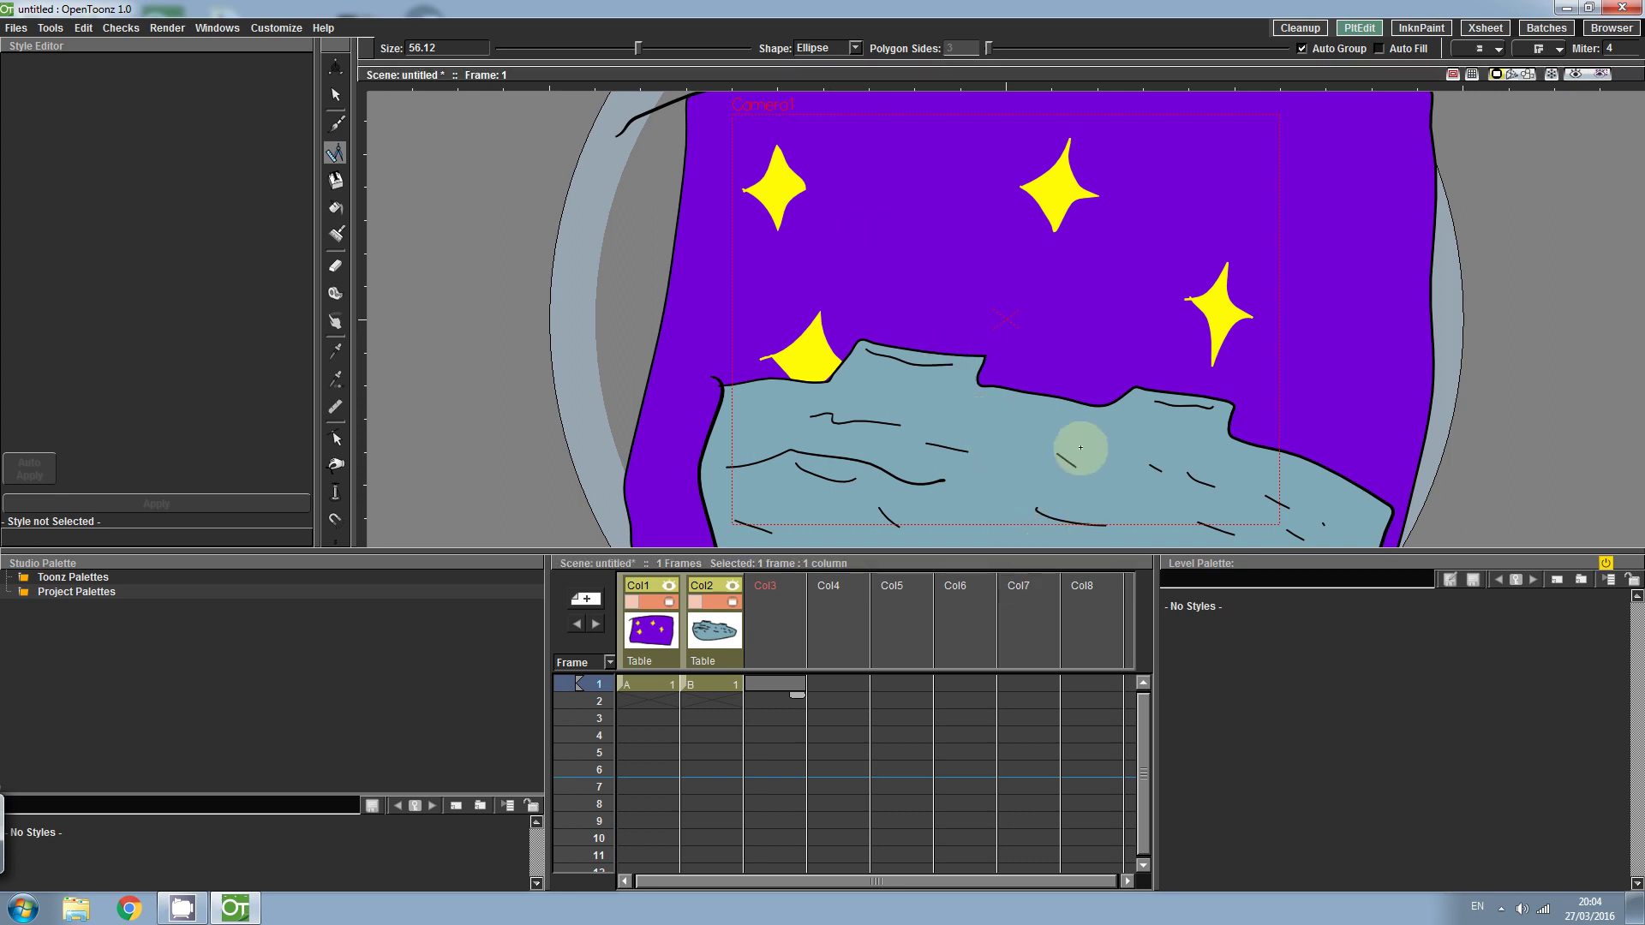
pyautogui.moveTo(1006, 364); pyautogui.dragTo(1306, 484)
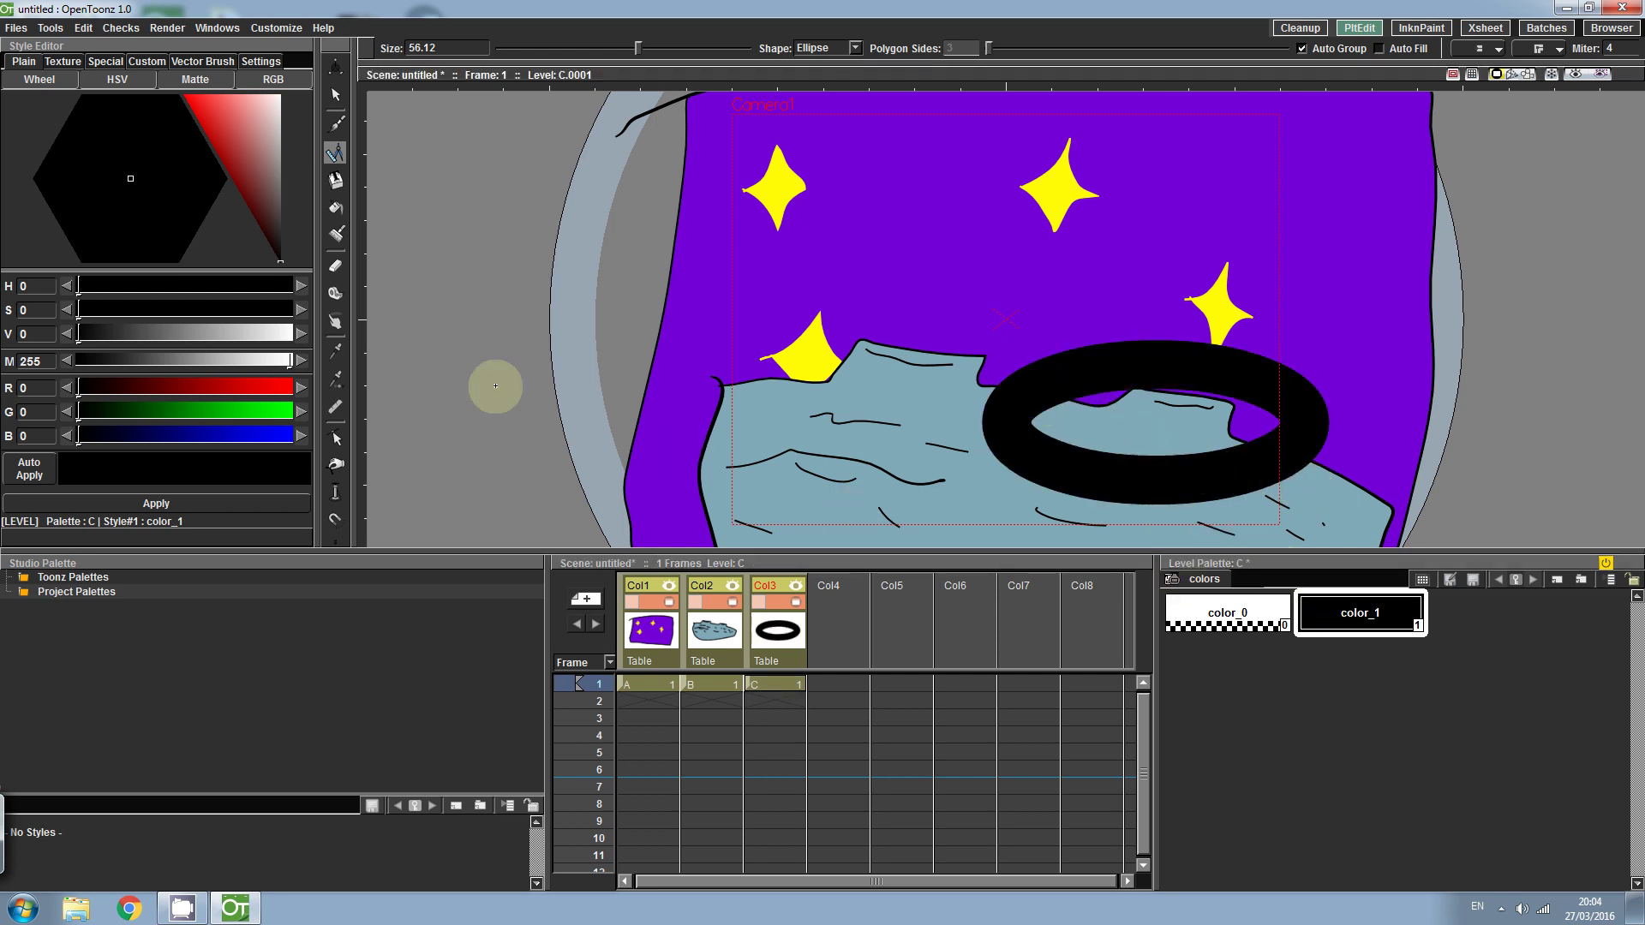
# - Set color_1 to light grey (R186 G186 B186), apply it, and fill the ellipse
pyautogui.moveTo(230, 333); pyautogui.dragTo(254, 333)
pyautogui.moveTo(109, 185); pyautogui.dragTo(125, 177)
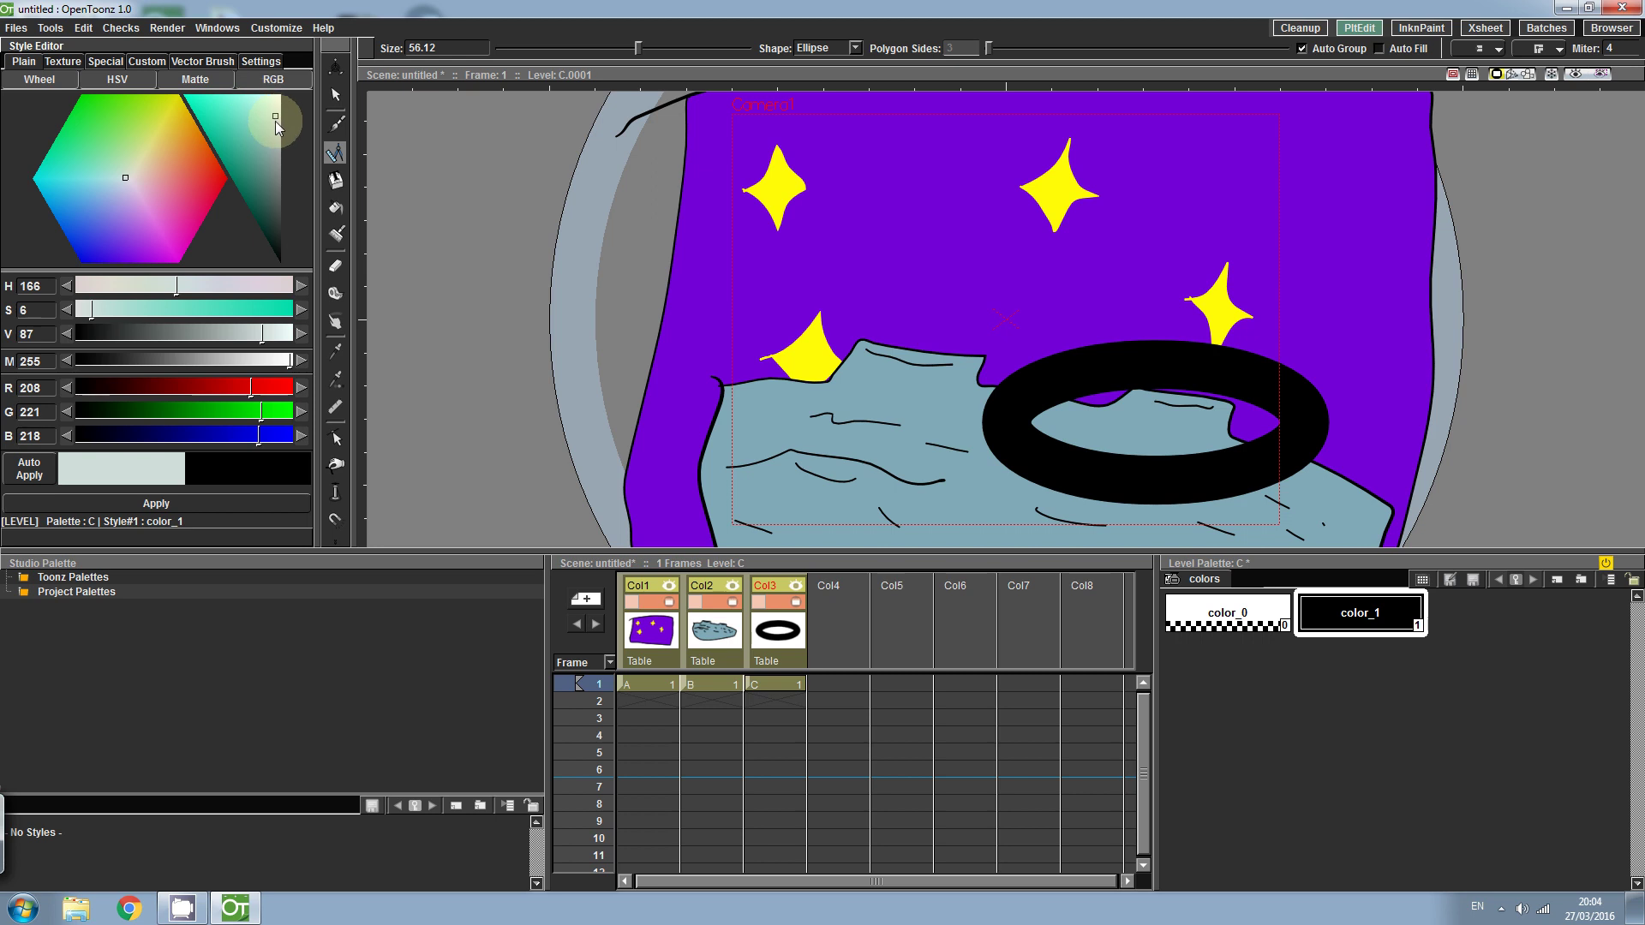
pyautogui.moveTo(275, 121); pyautogui.dragTo(275, 146)
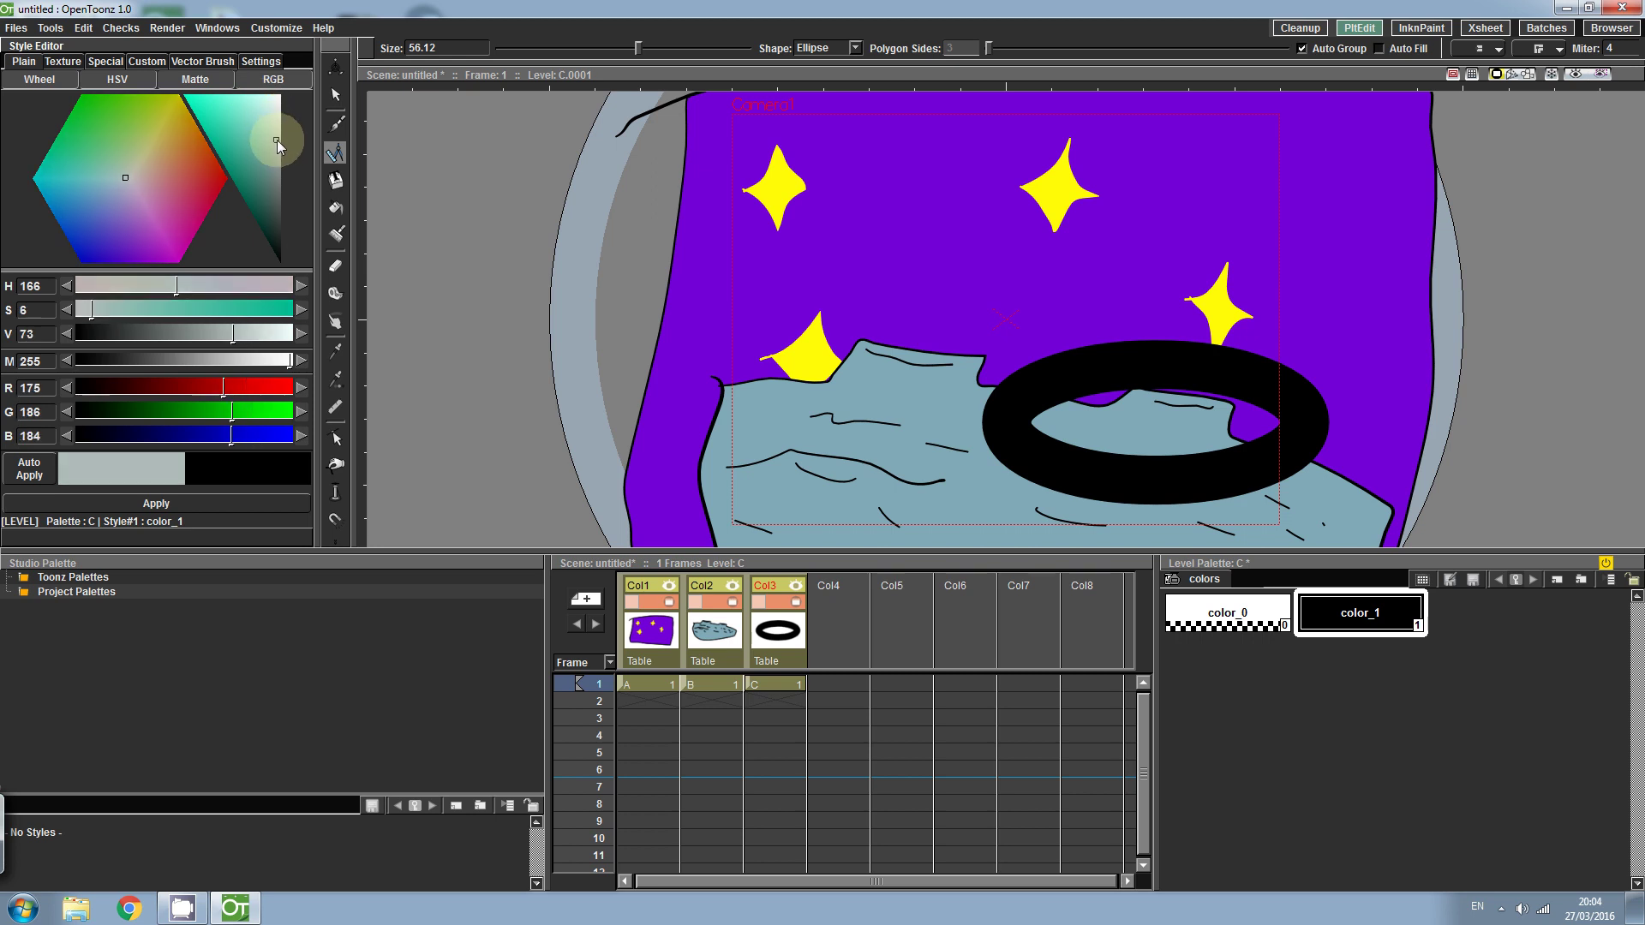
pyautogui.click(163, 502)
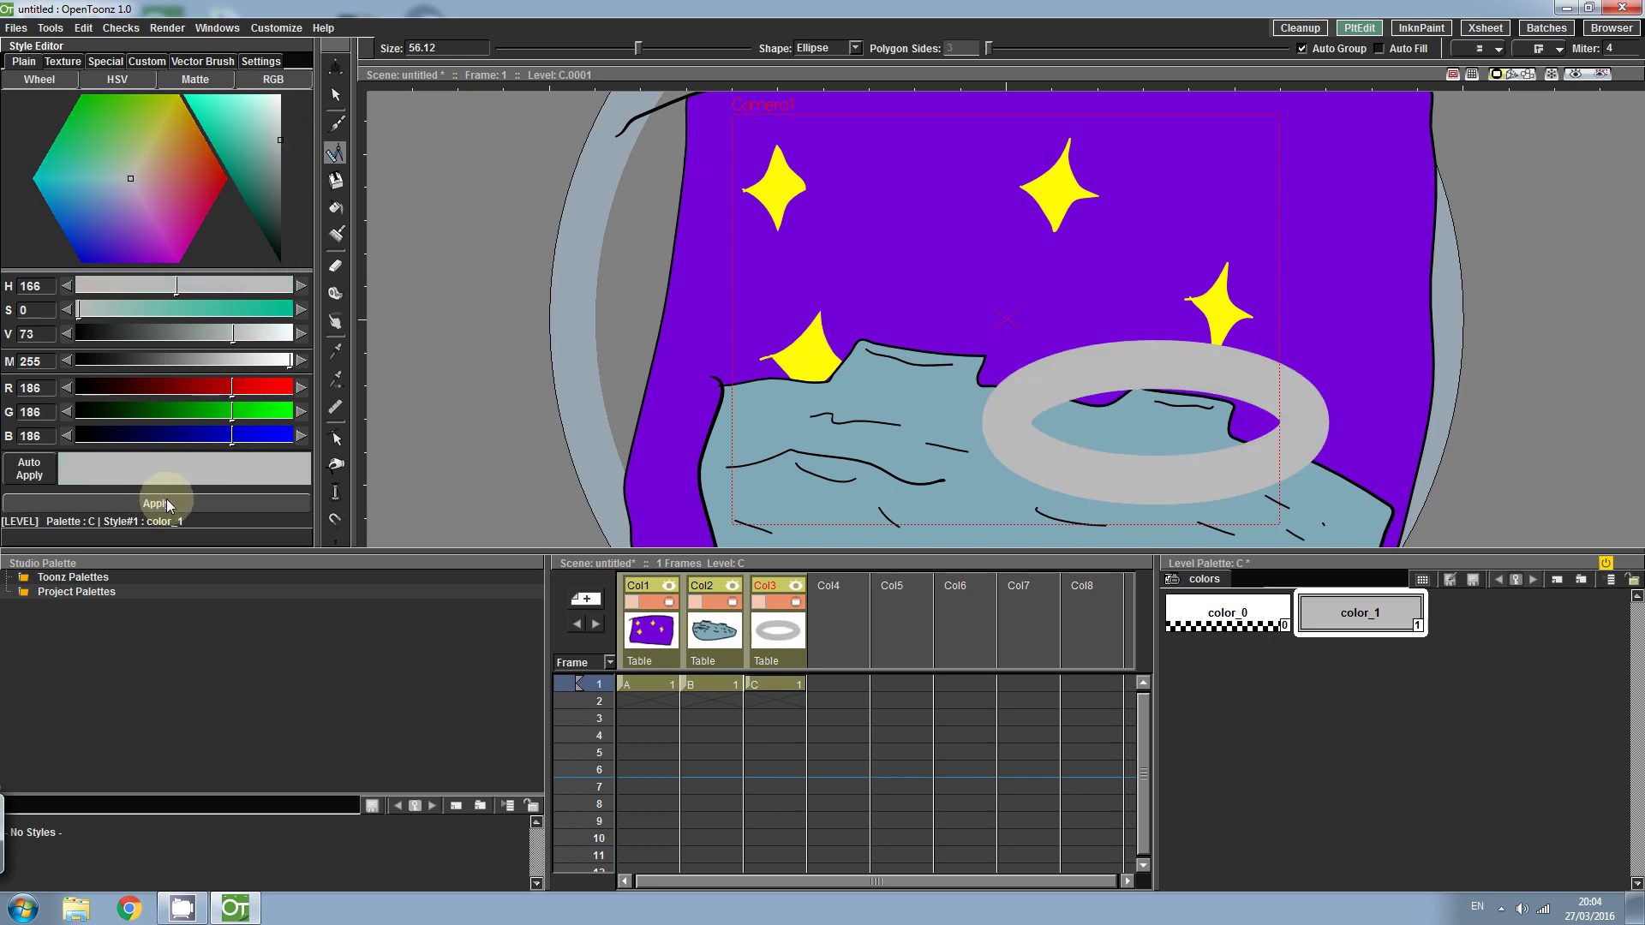
pyautogui.click(335, 208)
# - Fill the ellipse with grey and select it with the Selection tool
pyautogui.click(1109, 435)
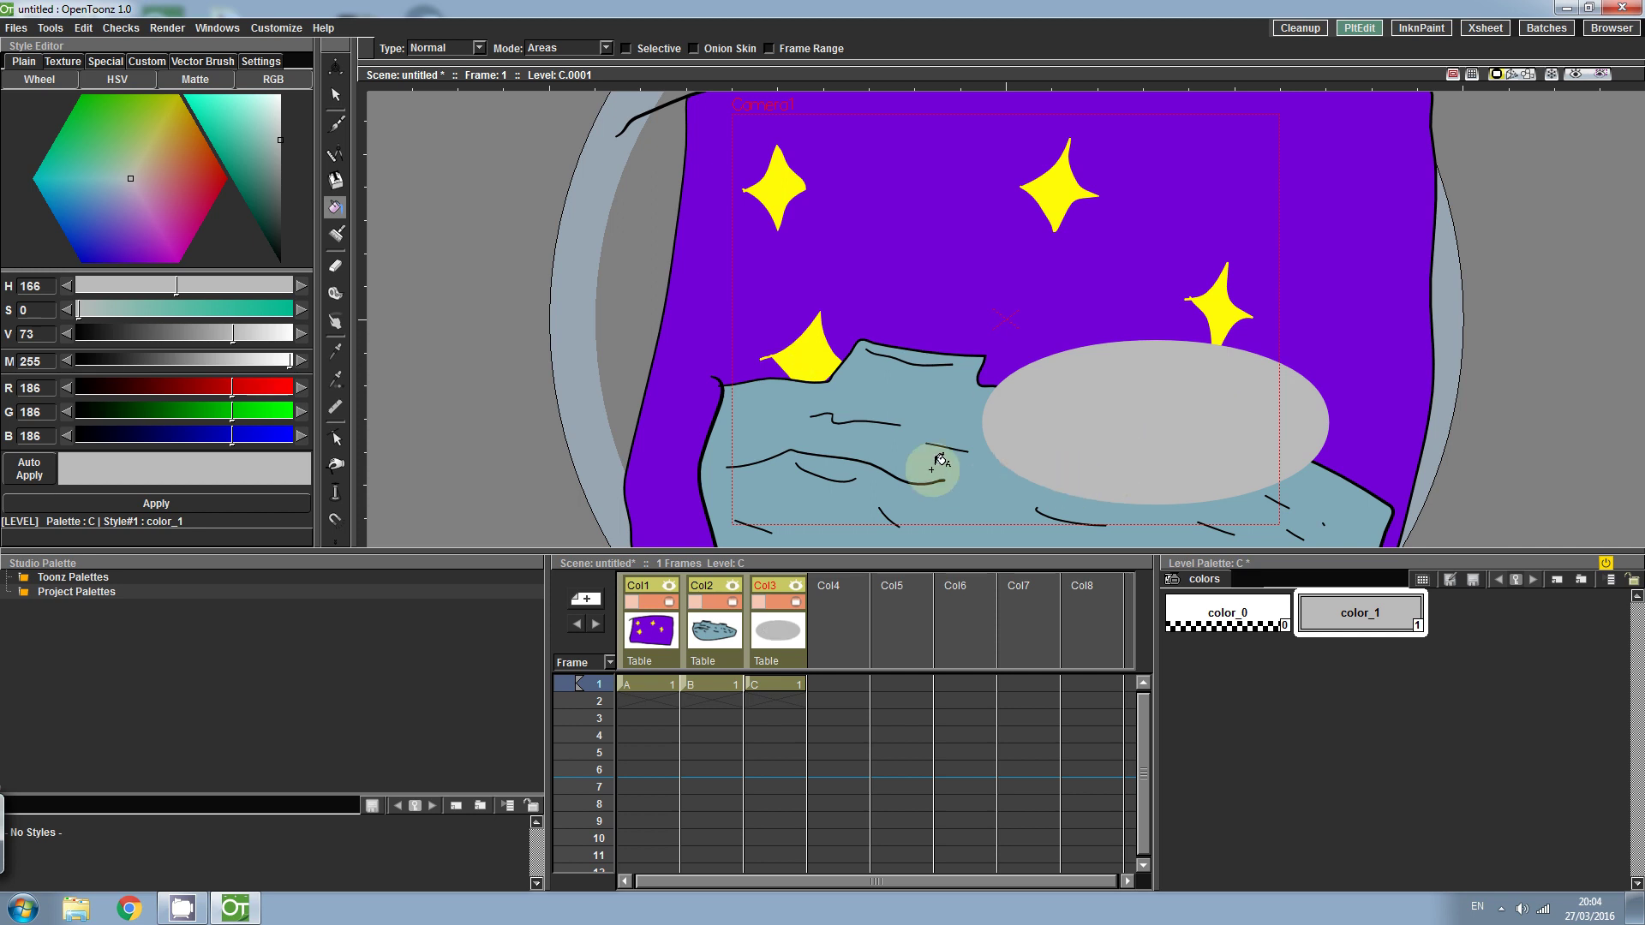
pyautogui.click(335, 94)
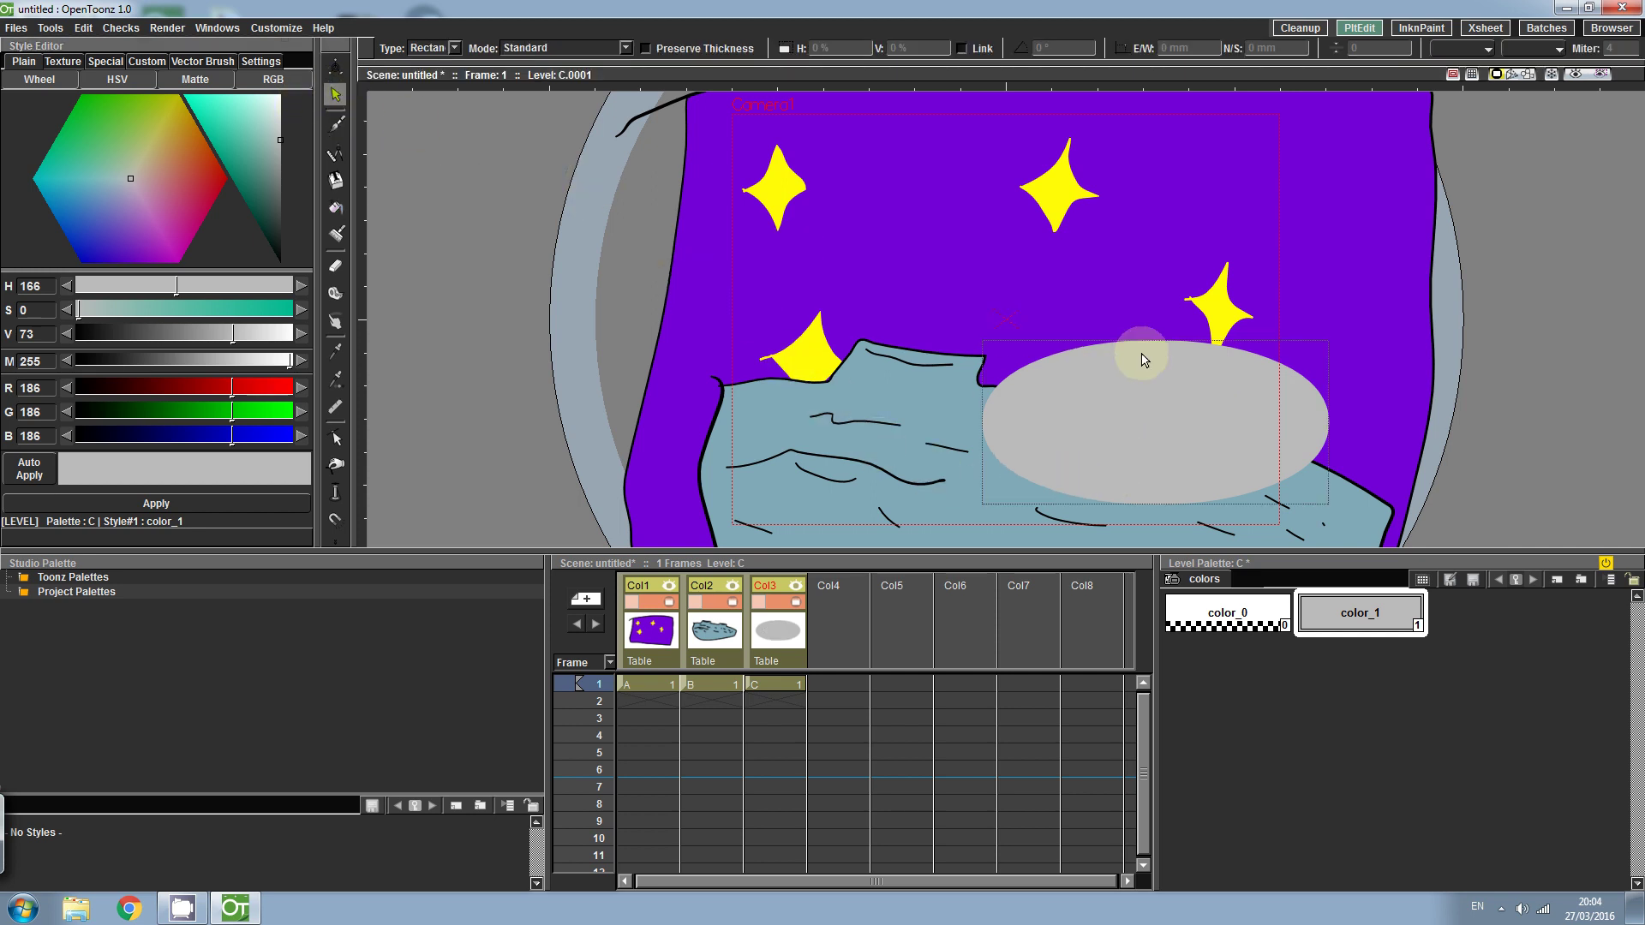
pyautogui.click(1161, 357)
pyautogui.click(1163, 347)
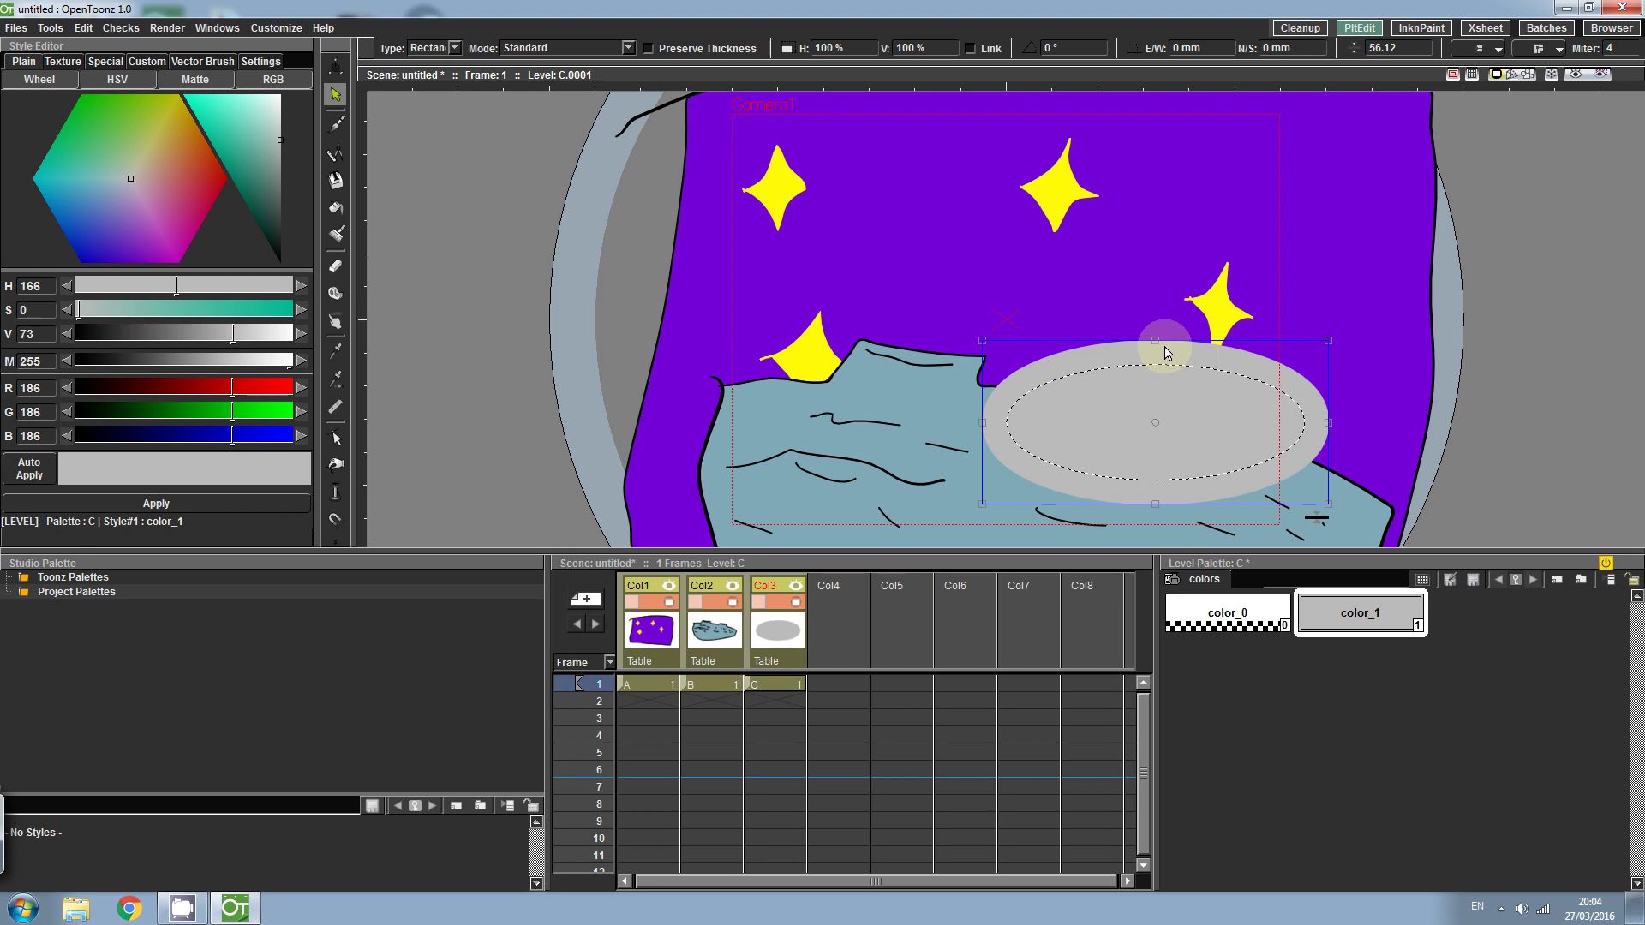
# - Squash the grey ellipse to about 56% height and shift it left and slightly up
pyautogui.moveTo(1158, 341); pyautogui.dragTo(1154, 394)
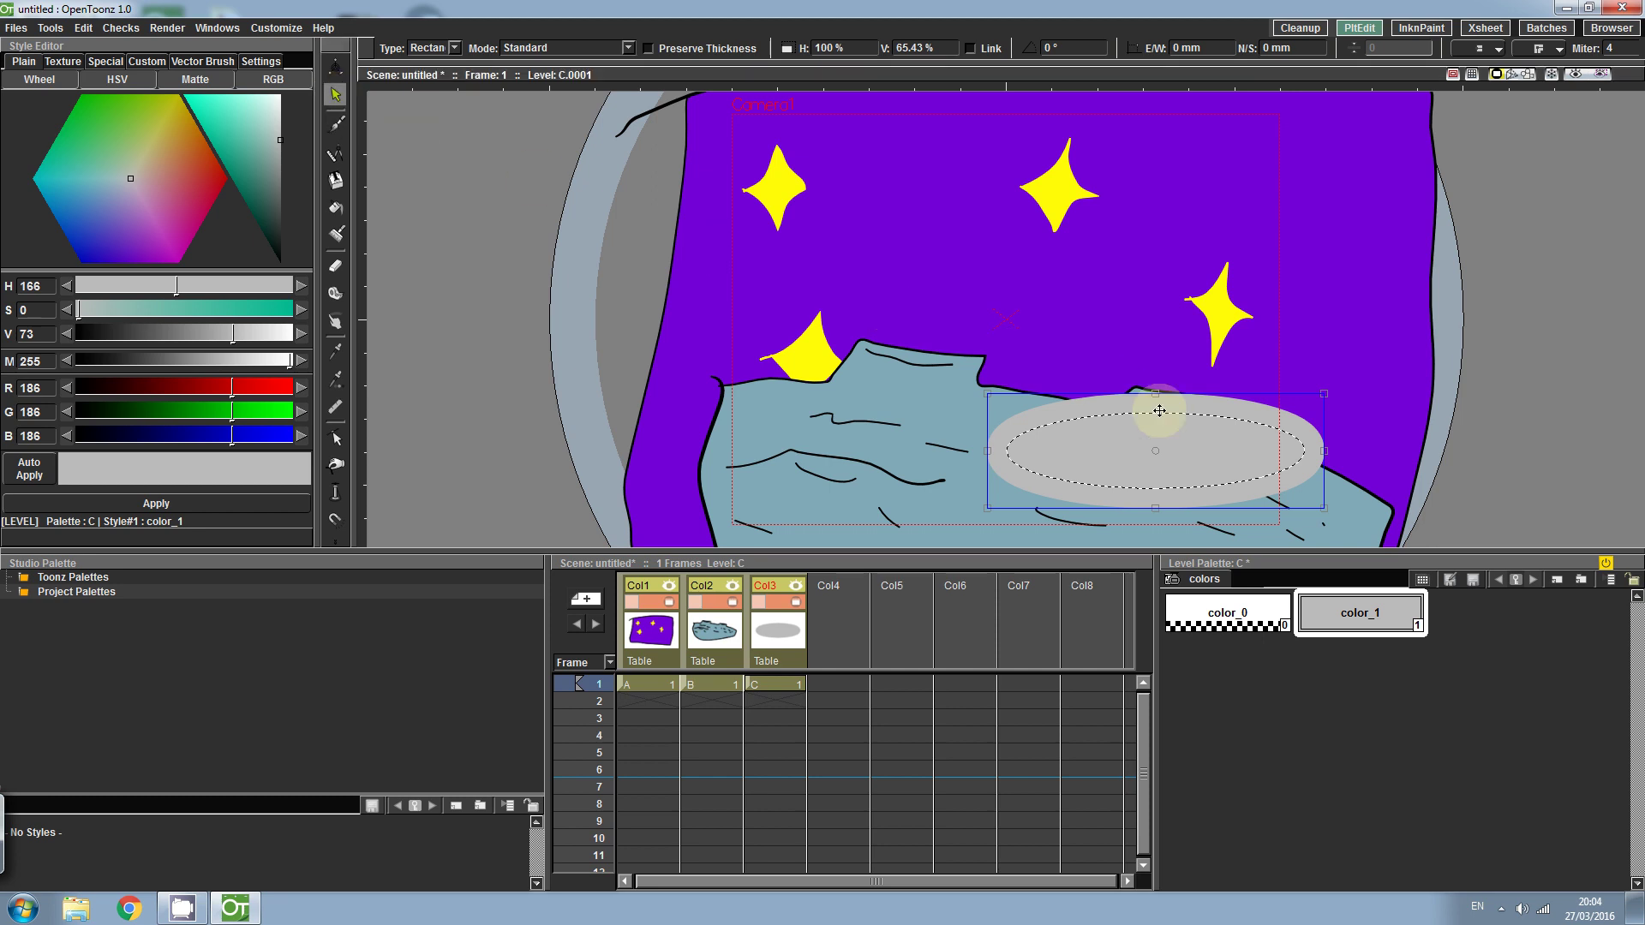
pyautogui.moveTo(1155, 390); pyautogui.dragTo(1120, 406)
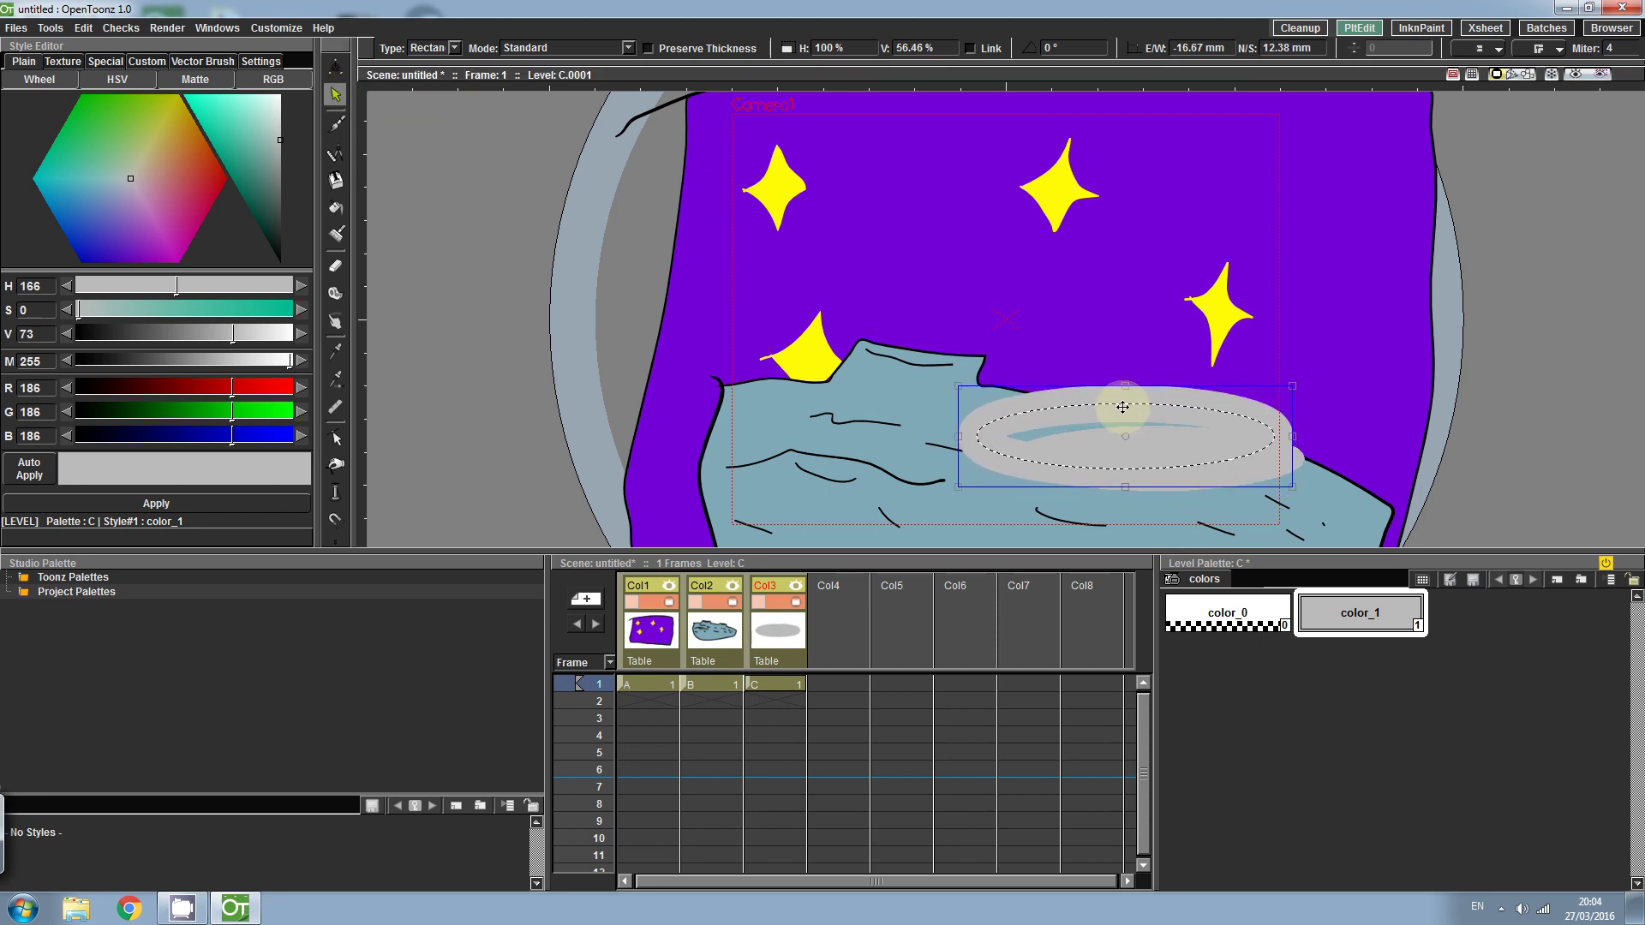
pyautogui.click(822, 469)
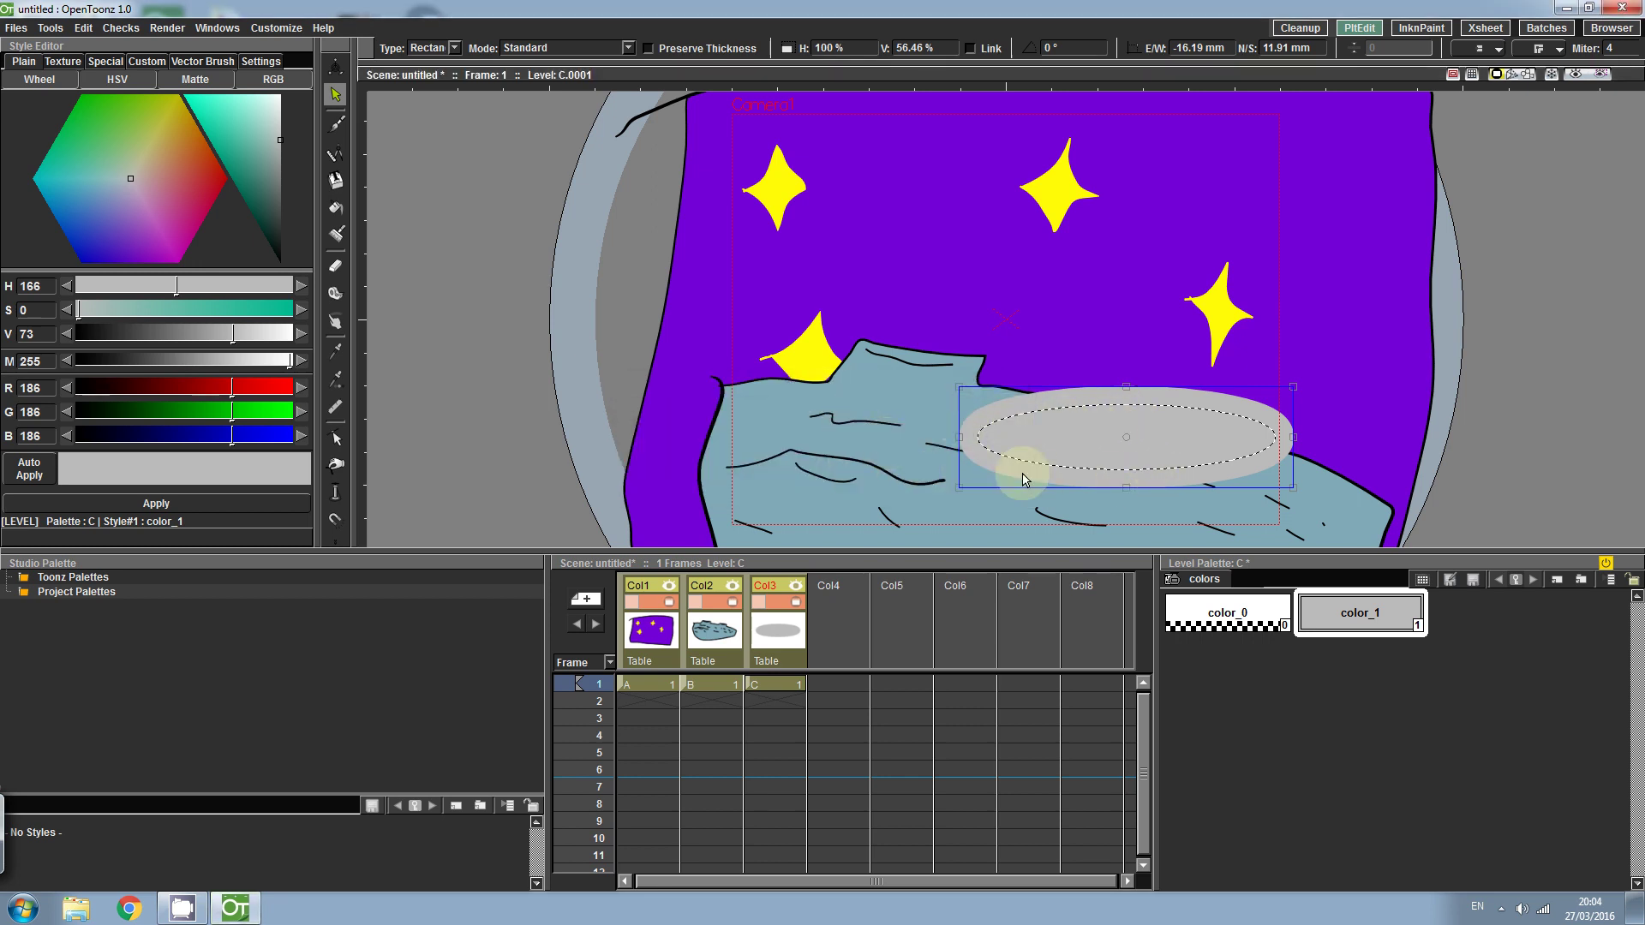
pyautogui.click(1185, 400)
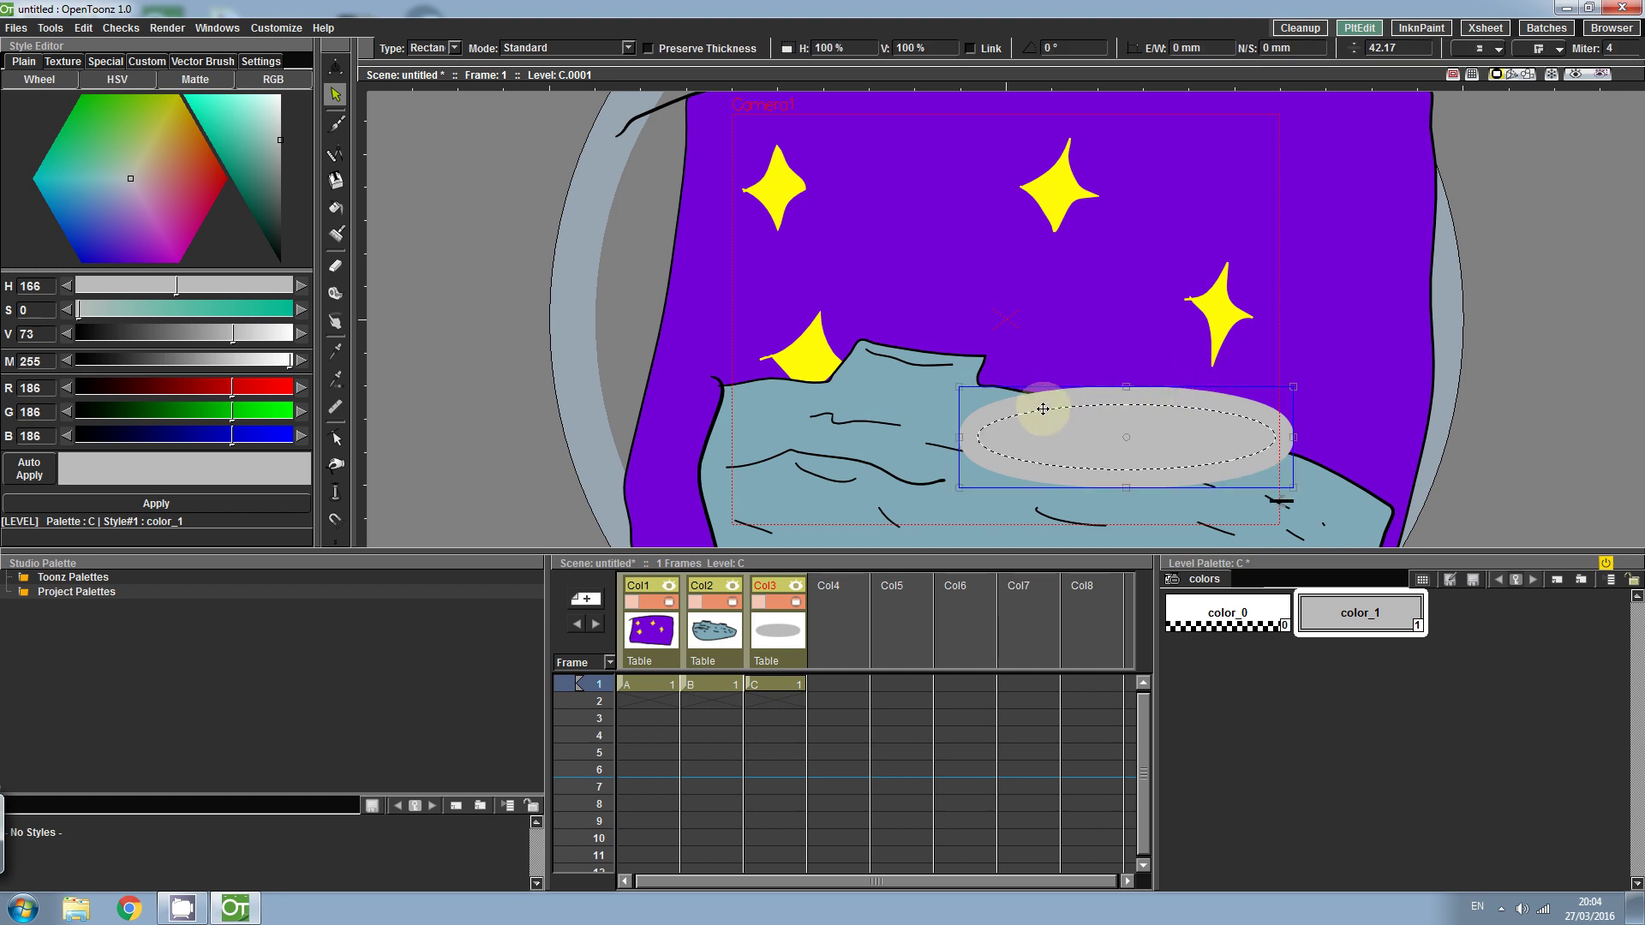
pyautogui.moveTo(1042, 409); pyautogui.dragTo(1009, 404)
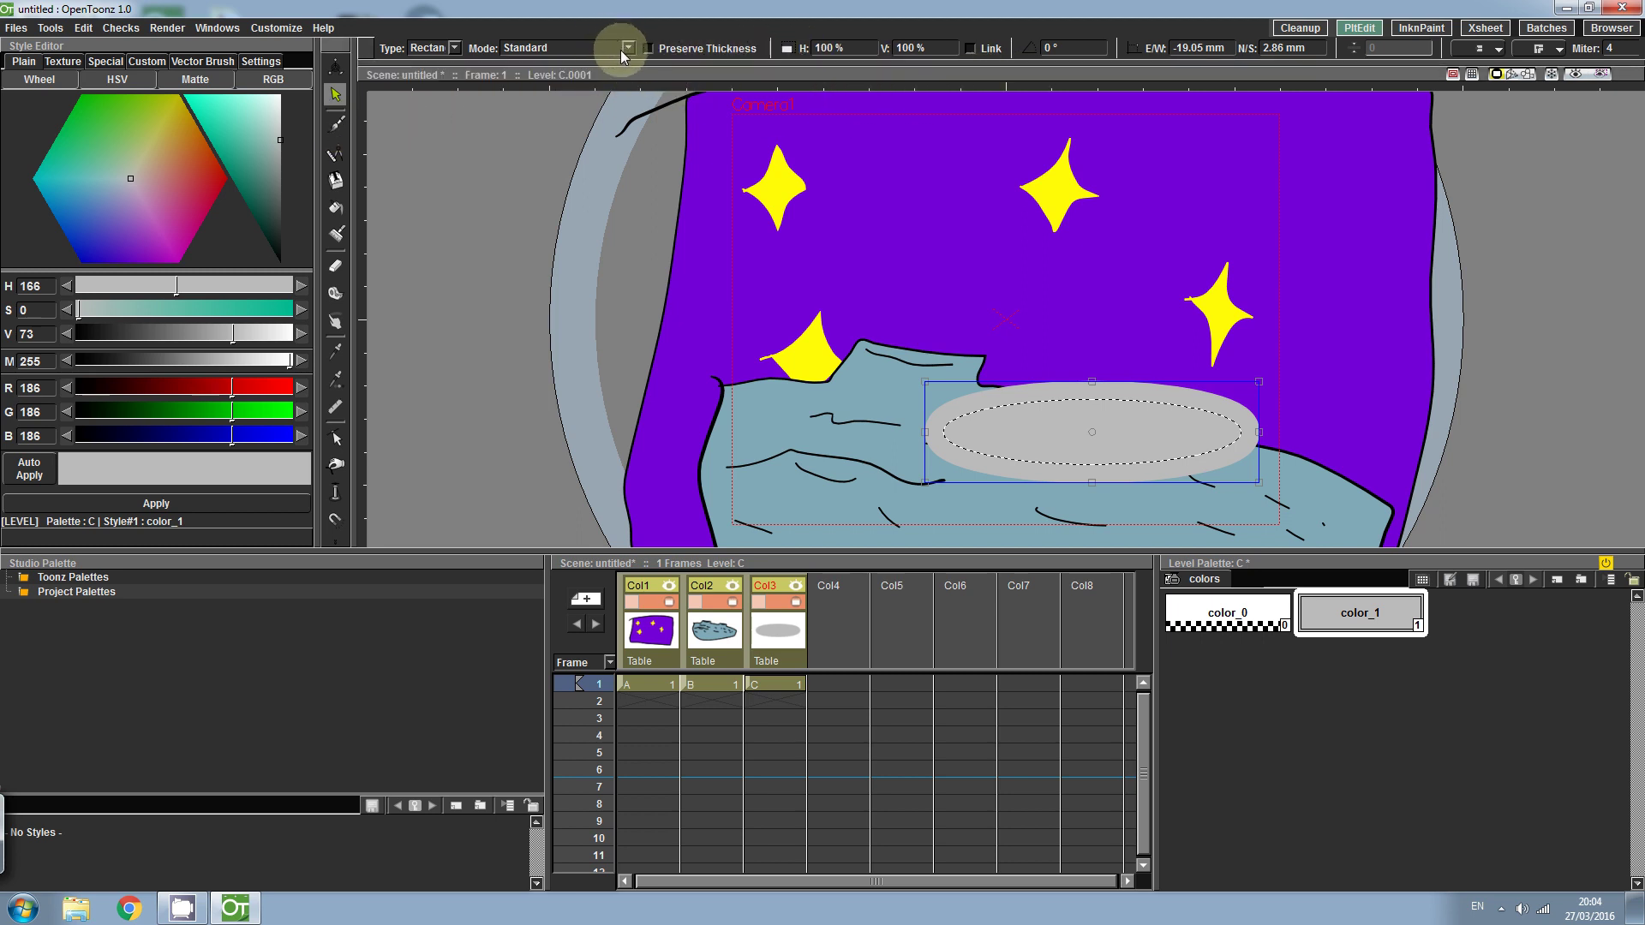
# - Add a new colour style to the palette and give it a saturated teal
pyautogui.click(337, 156)
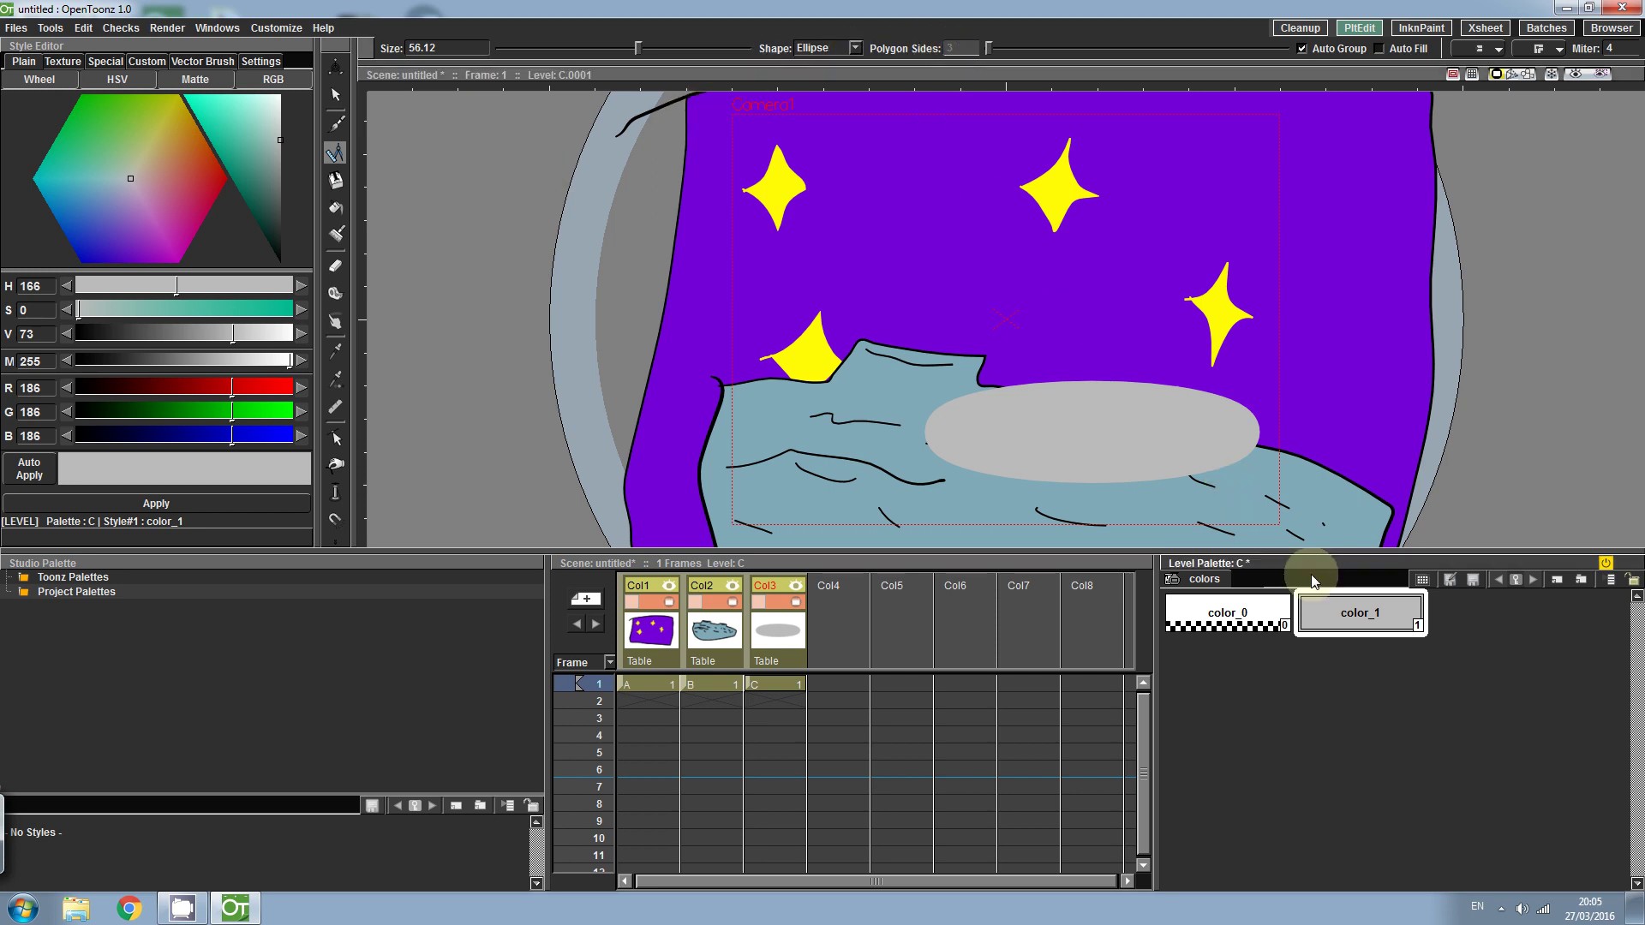
pyautogui.rightClick(1440, 692)
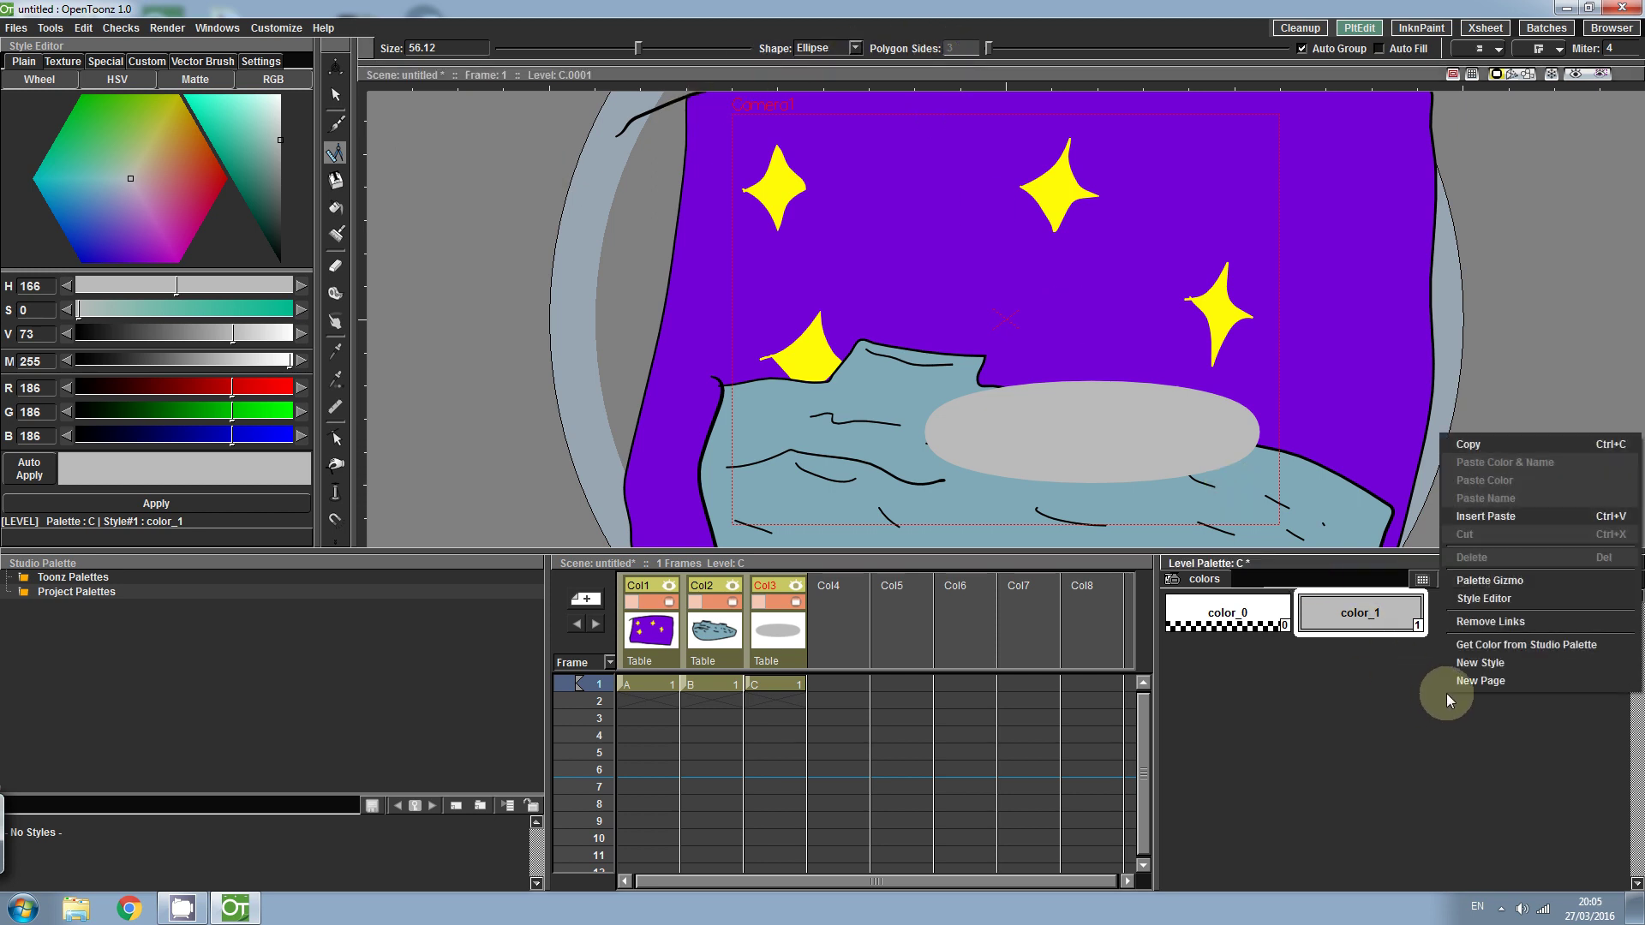
pyautogui.click(1506, 664)
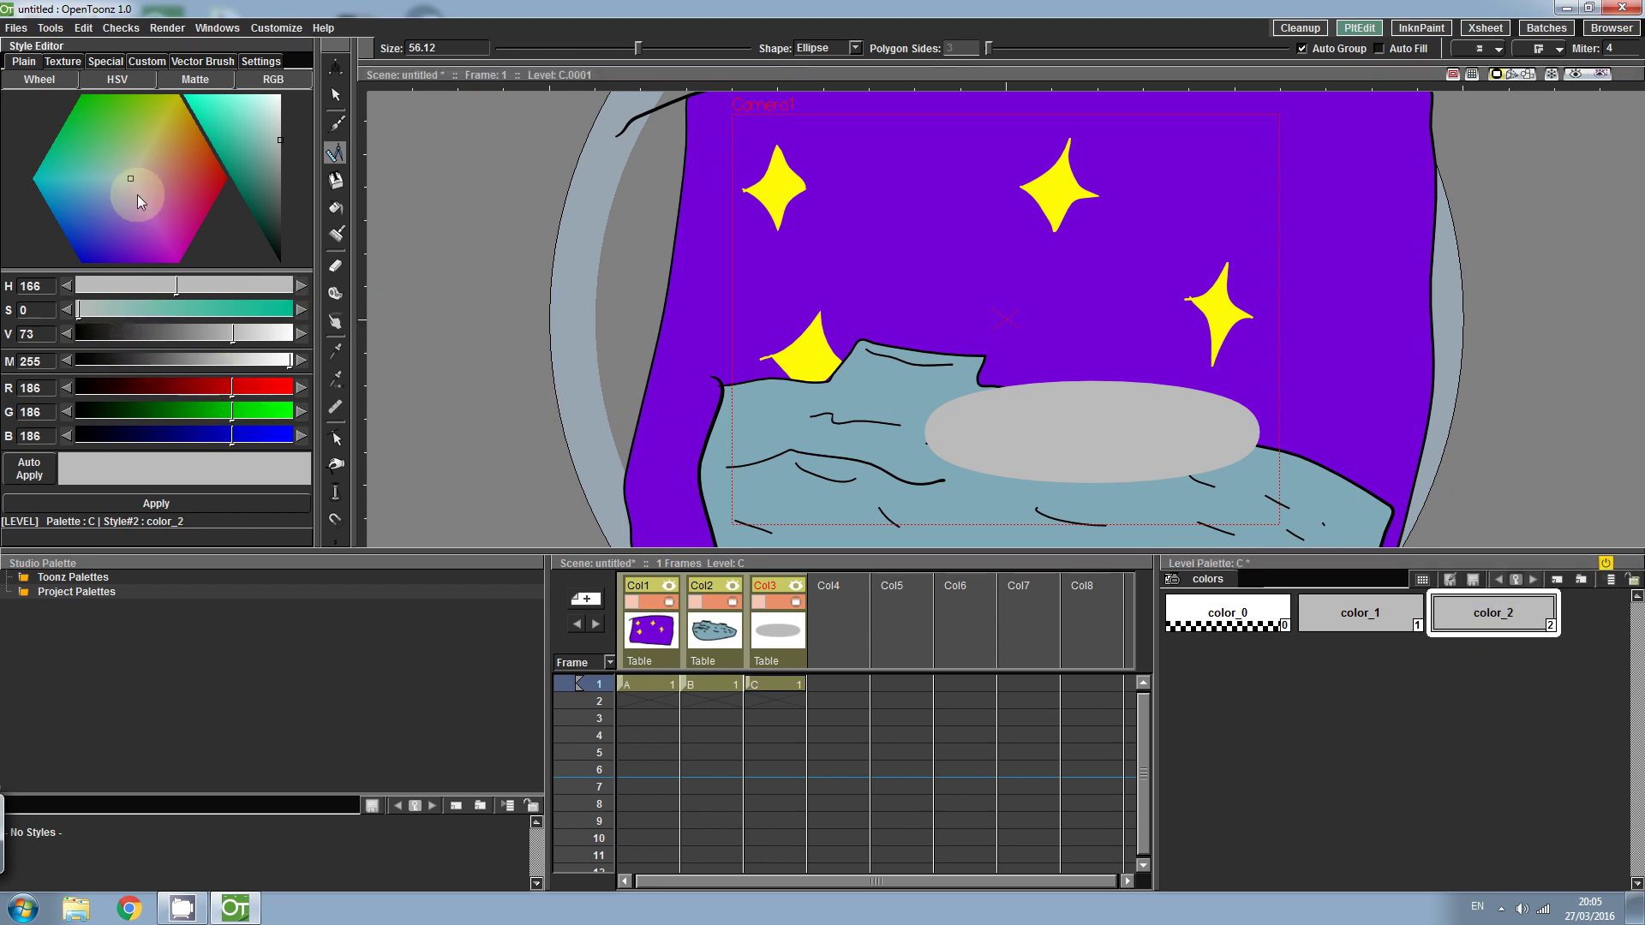
pyautogui.moveTo(138, 194); pyautogui.dragTo(104, 179)
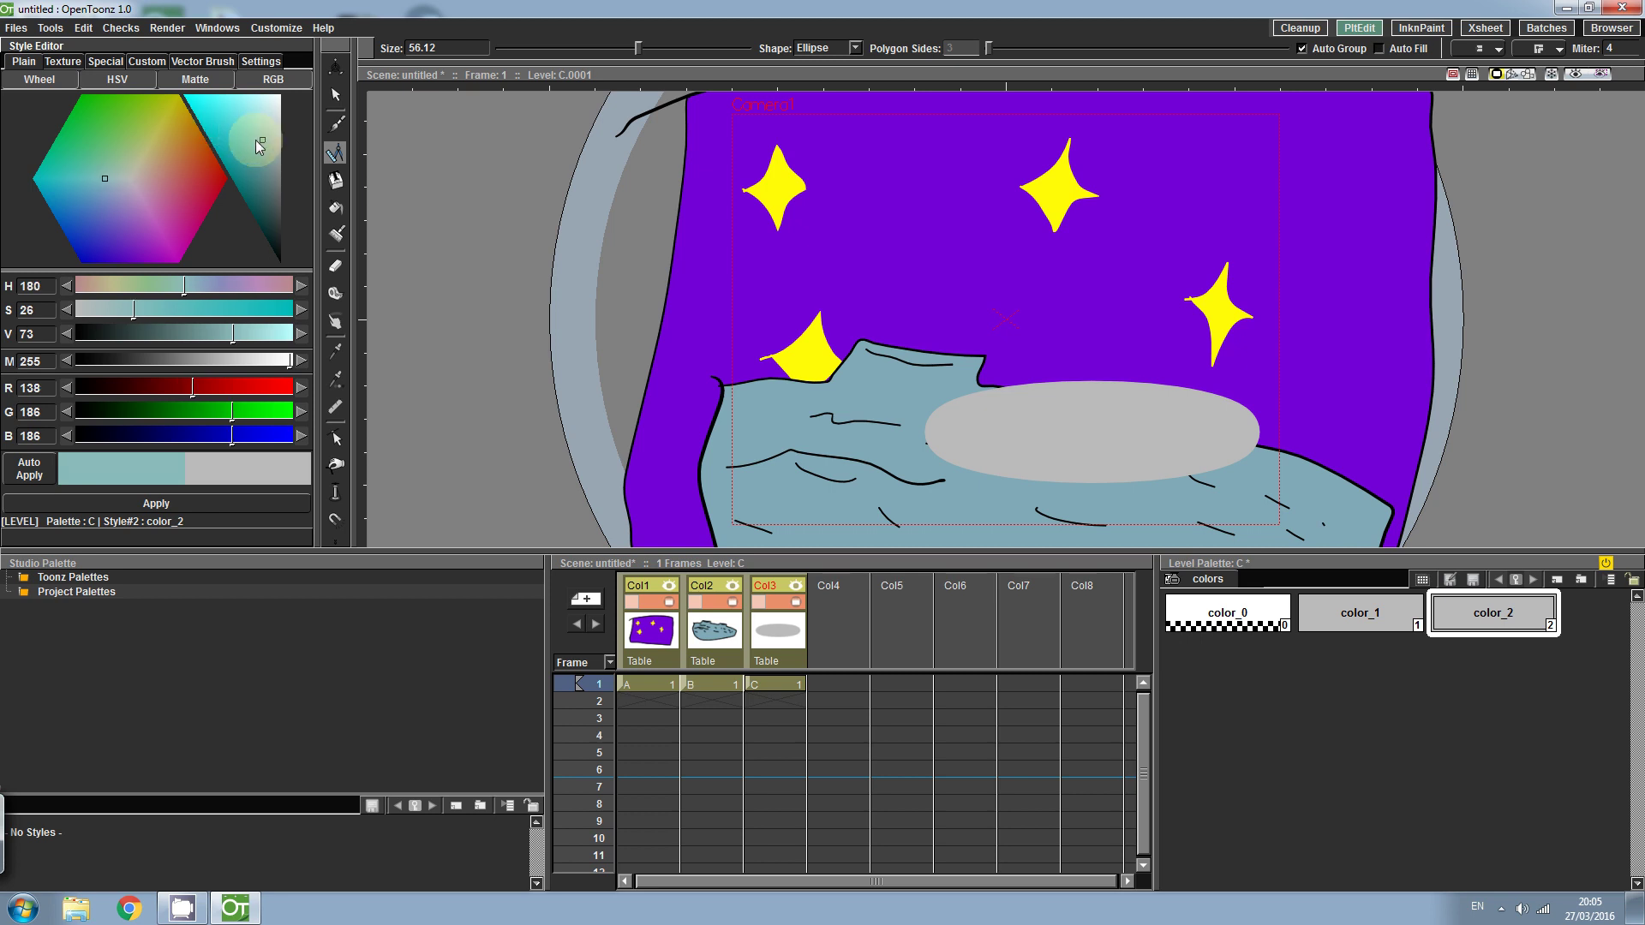
pyautogui.moveTo(260, 145); pyautogui.dragTo(243, 148)
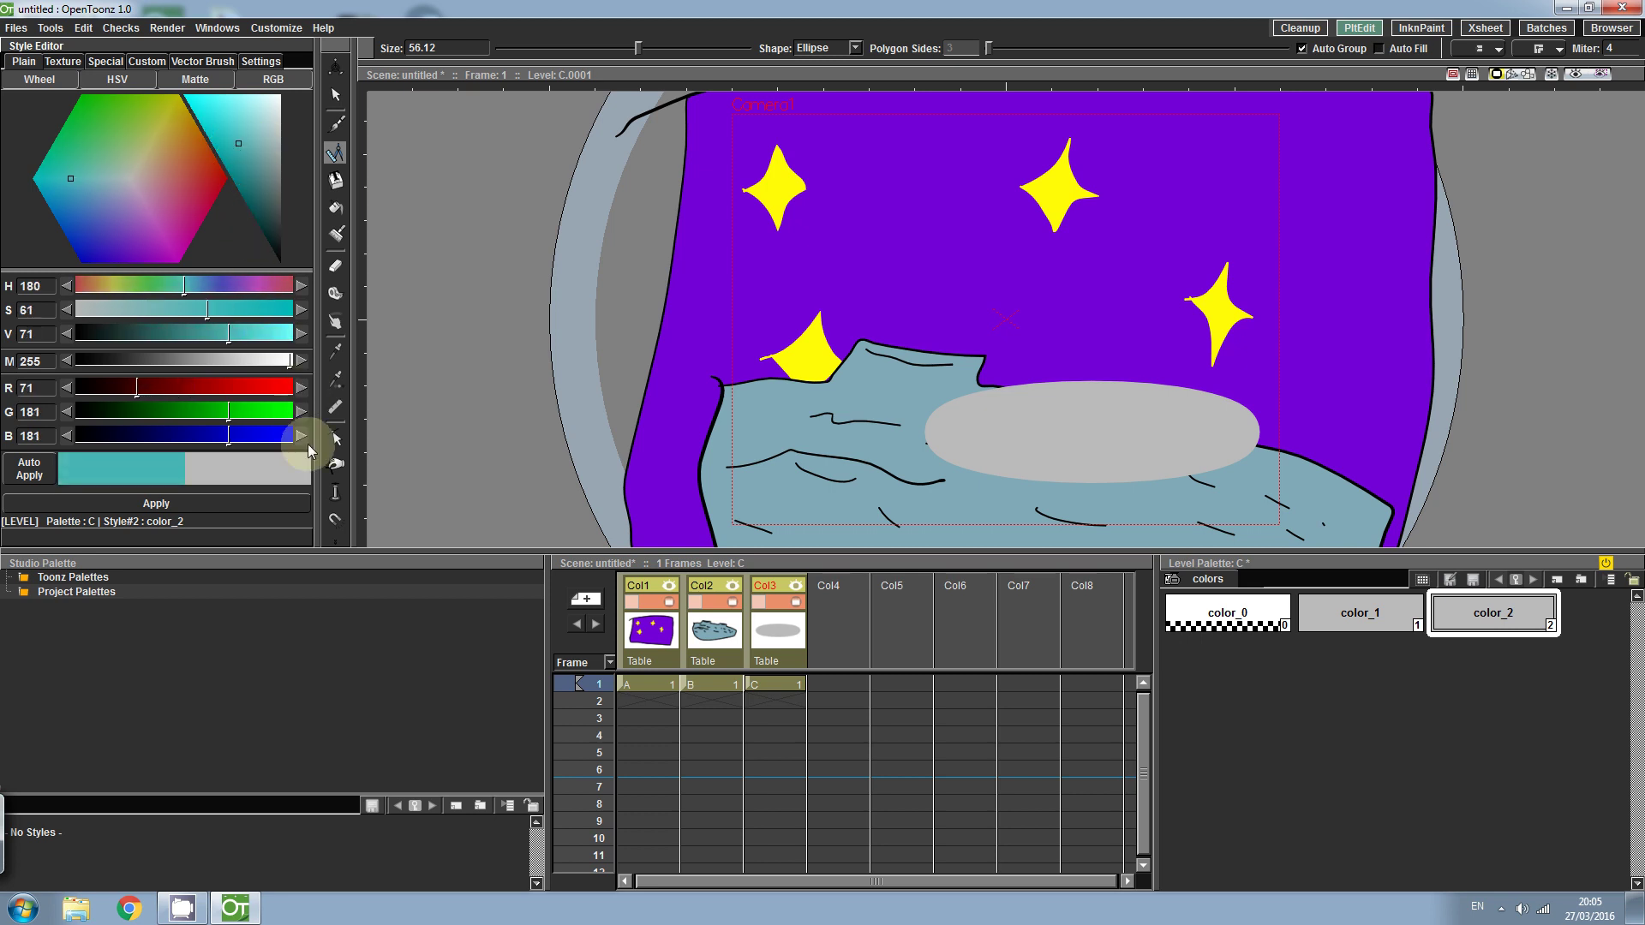
pyautogui.click(142, 504)
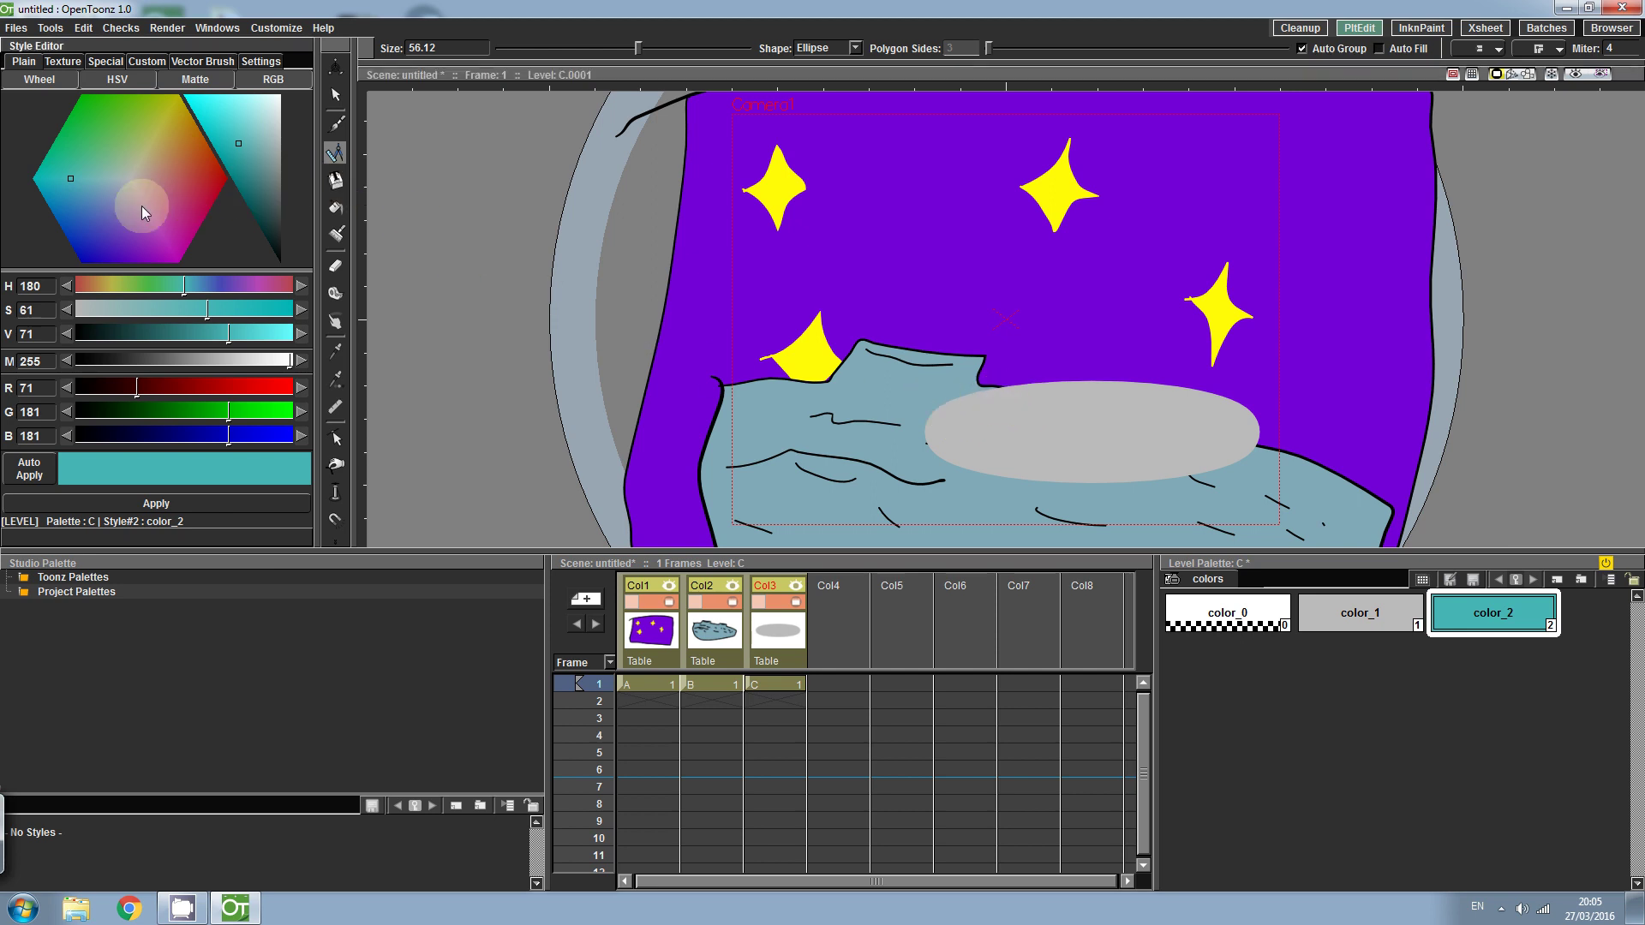
# - Deepen color_2 to blue (R47 G123 B181) and draw a blue ellipse above the saucer
pyautogui.click(91, 199)
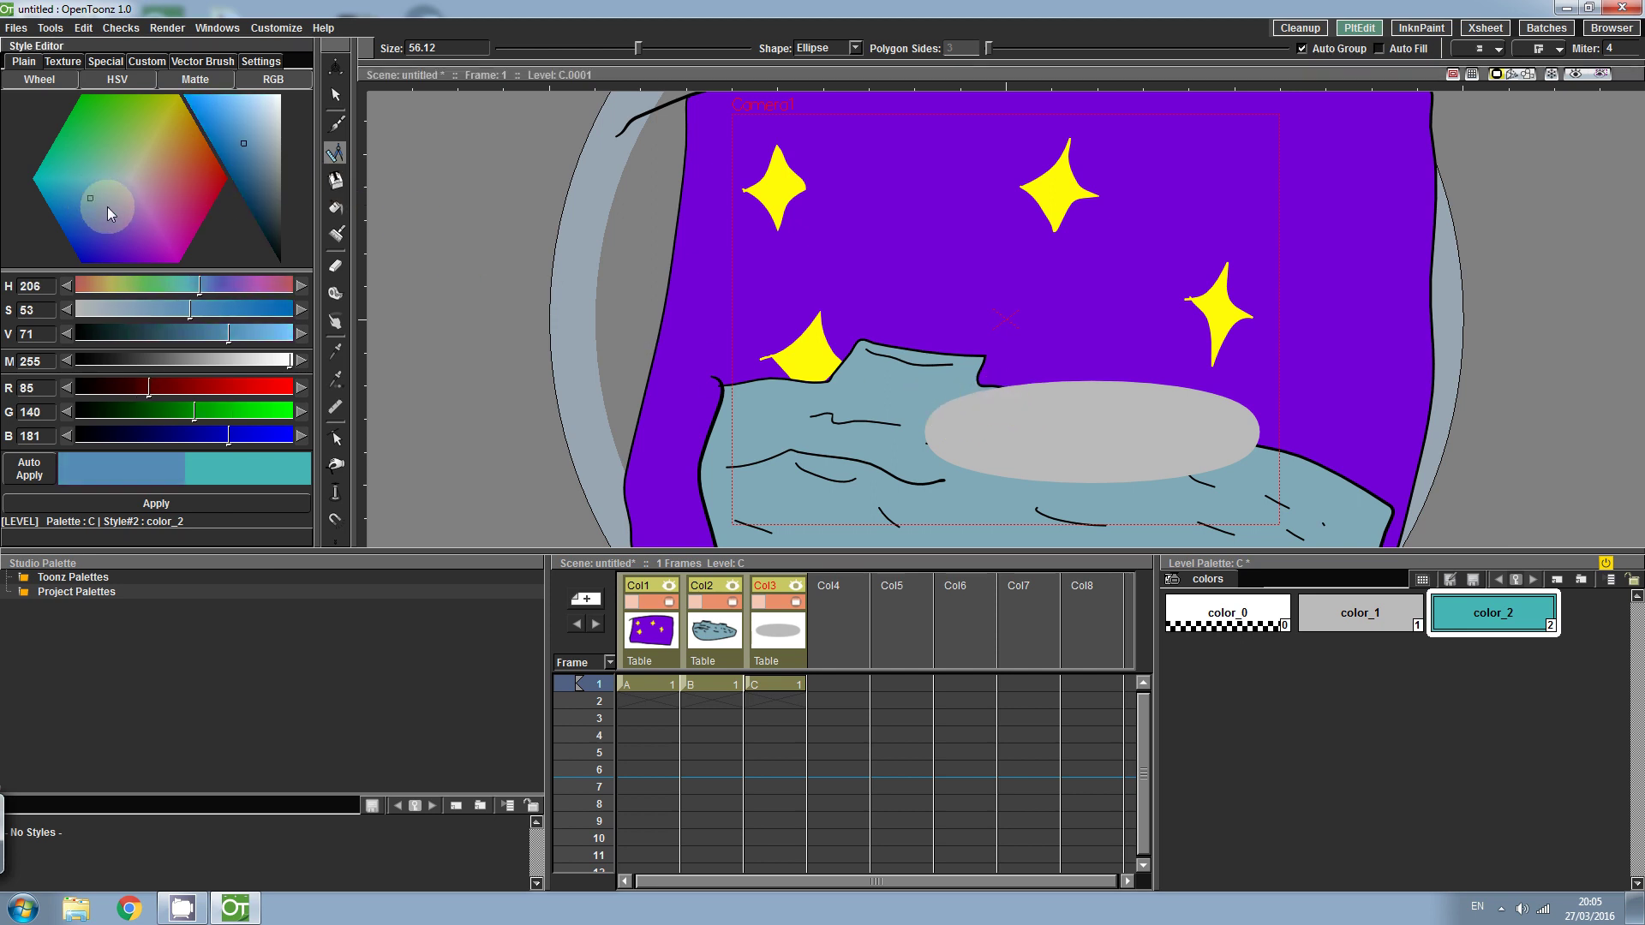
pyautogui.moveTo(249, 145); pyautogui.dragTo(229, 146)
pyautogui.click(192, 503)
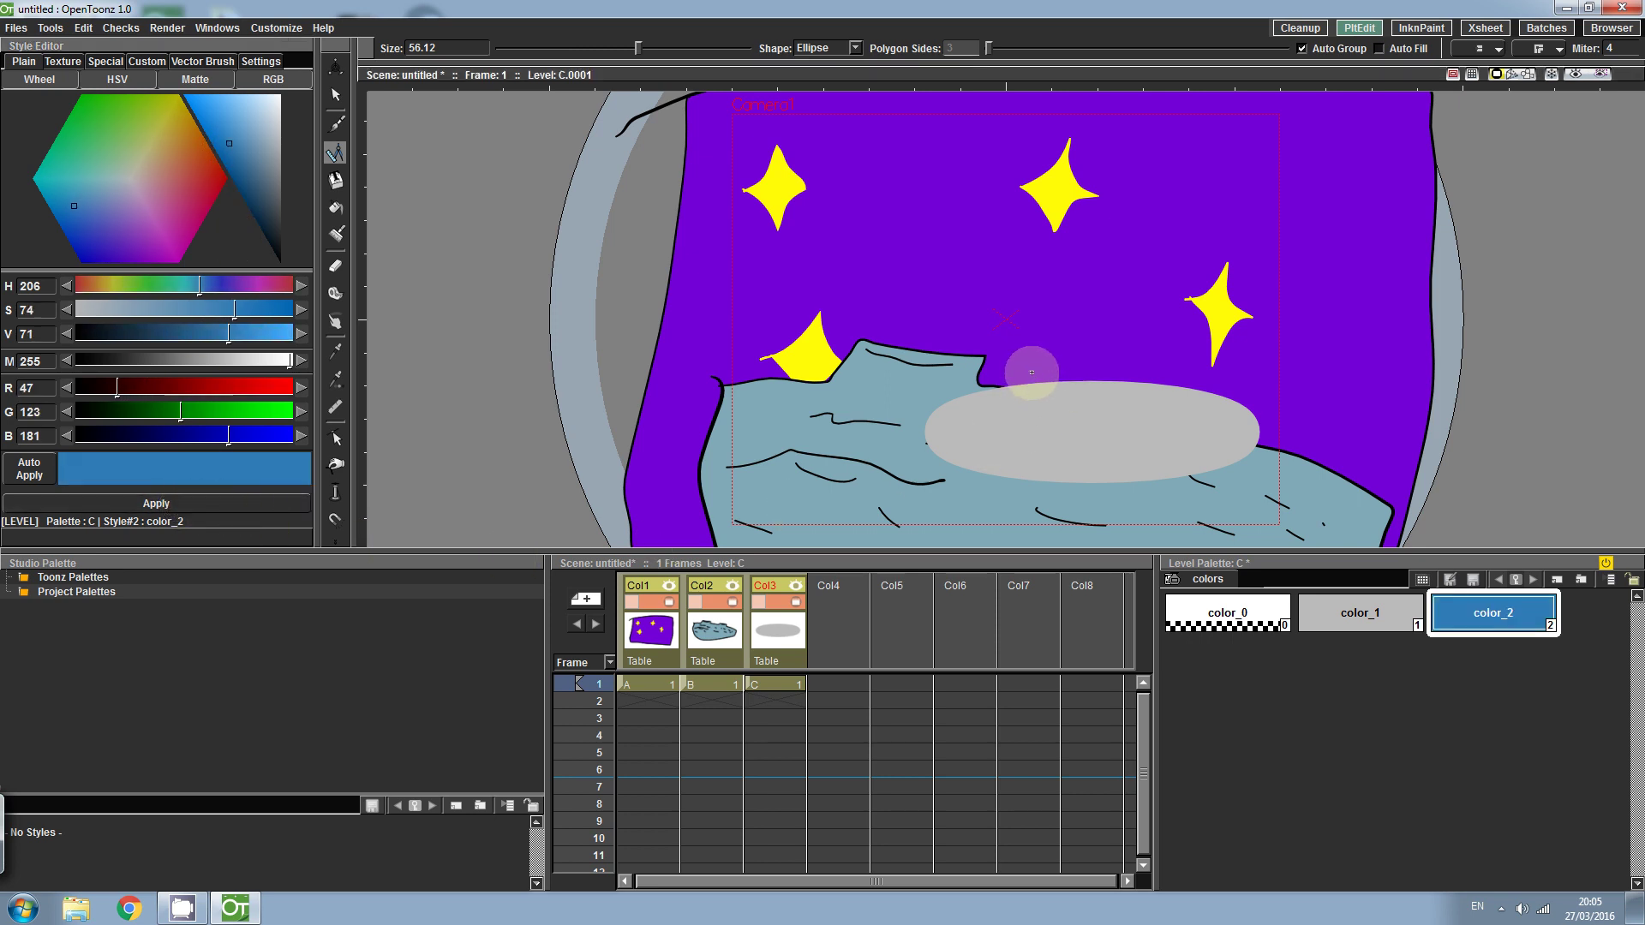
pyautogui.moveTo(1024, 368); pyautogui.dragTo(1148, 411)
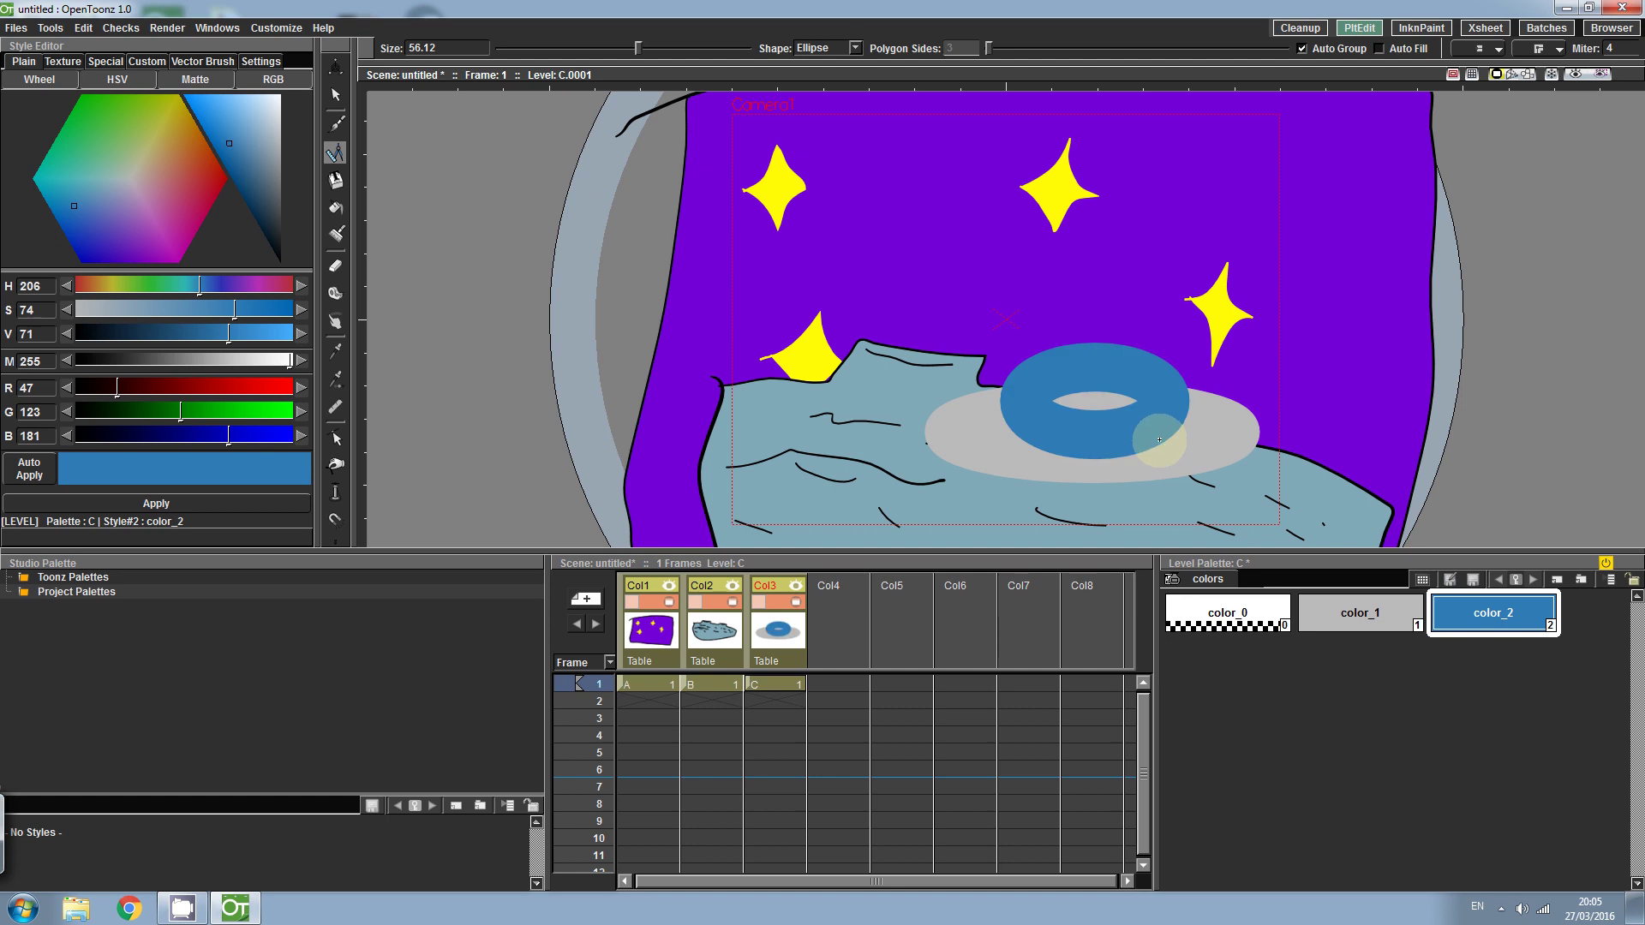
pyautogui.click(335, 206)
# - Fill the blue ellipse's empty centre and select the blue dome
pyautogui.click(1069, 400)
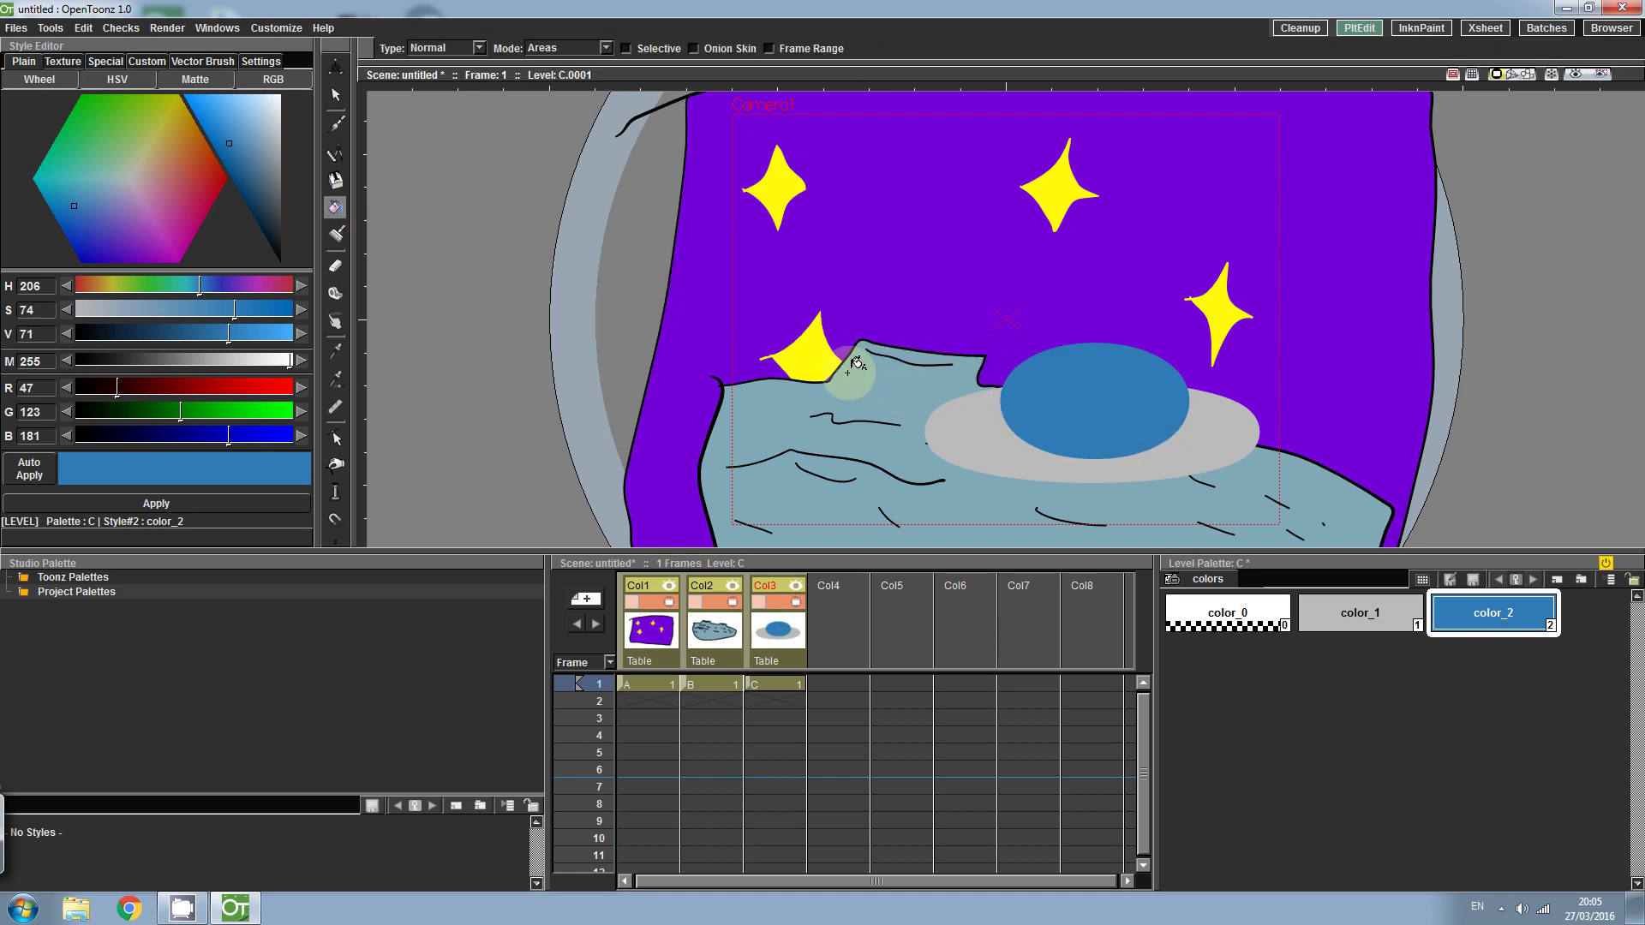
pyautogui.click(335, 95)
pyautogui.click(1116, 439)
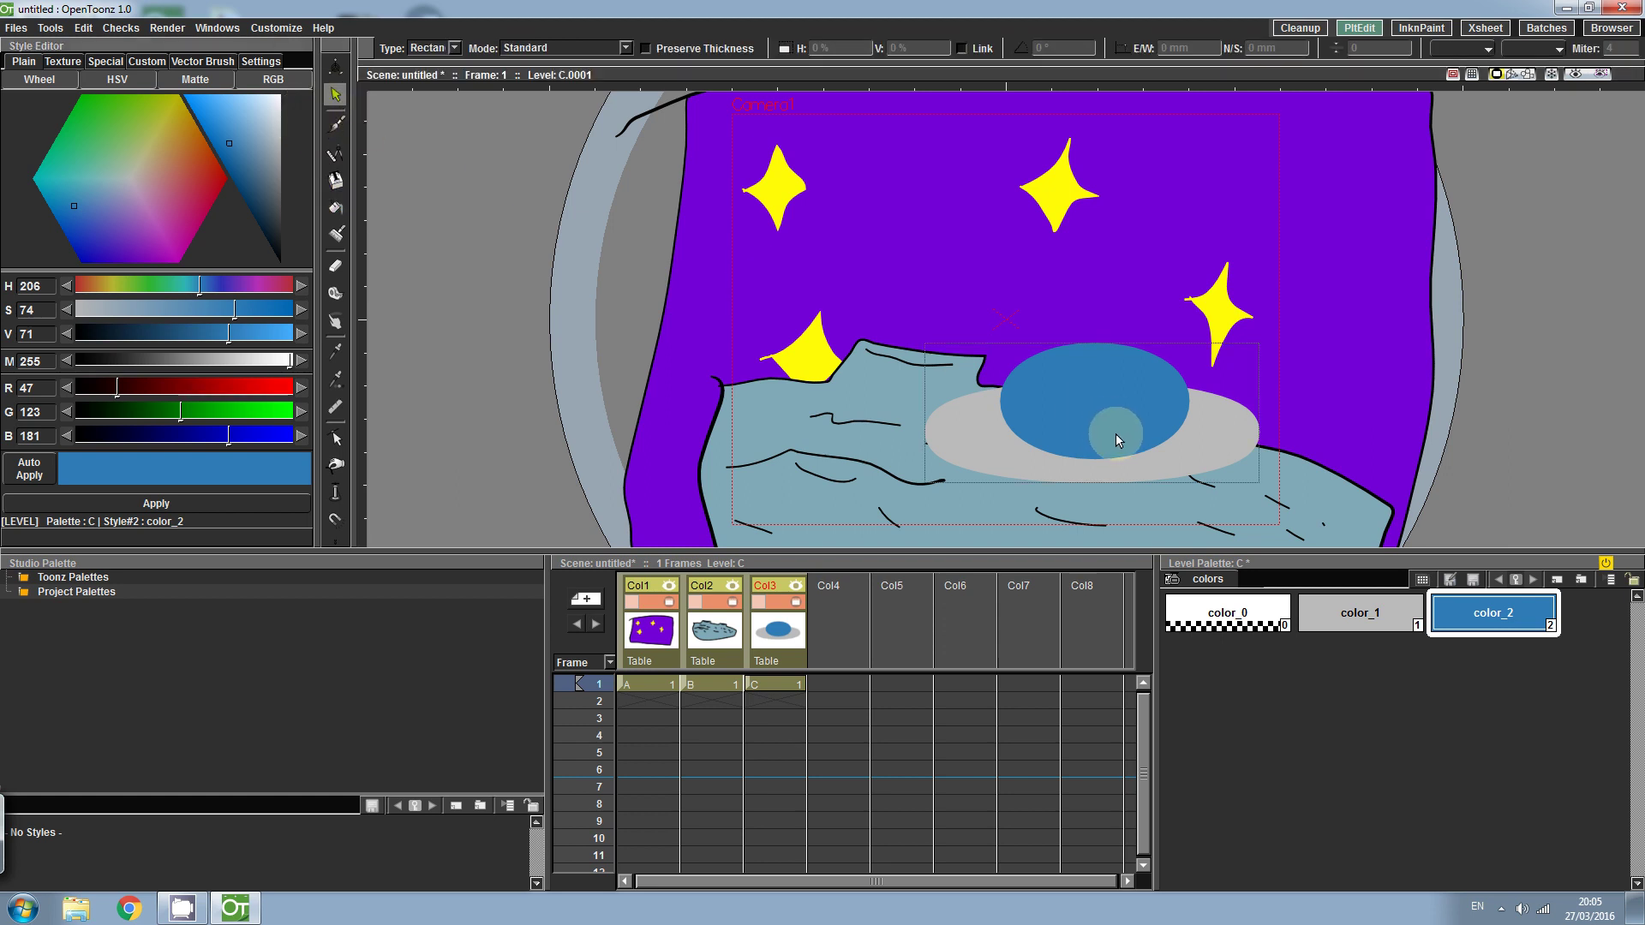
pyautogui.click(1103, 444)
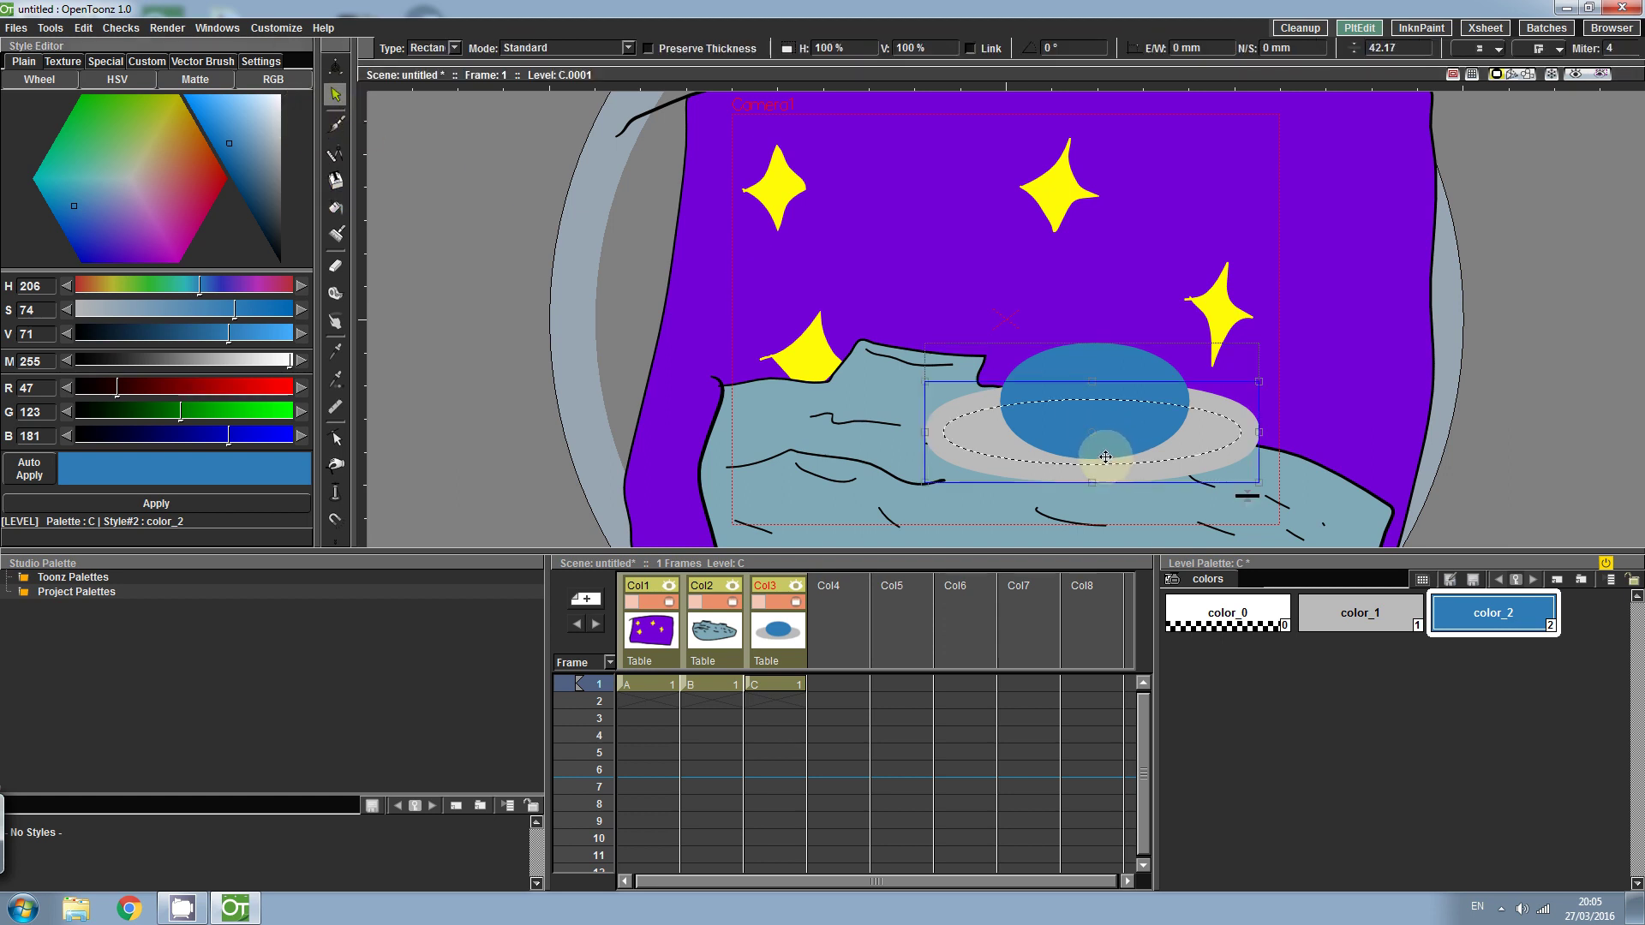
pyautogui.click(1116, 366)
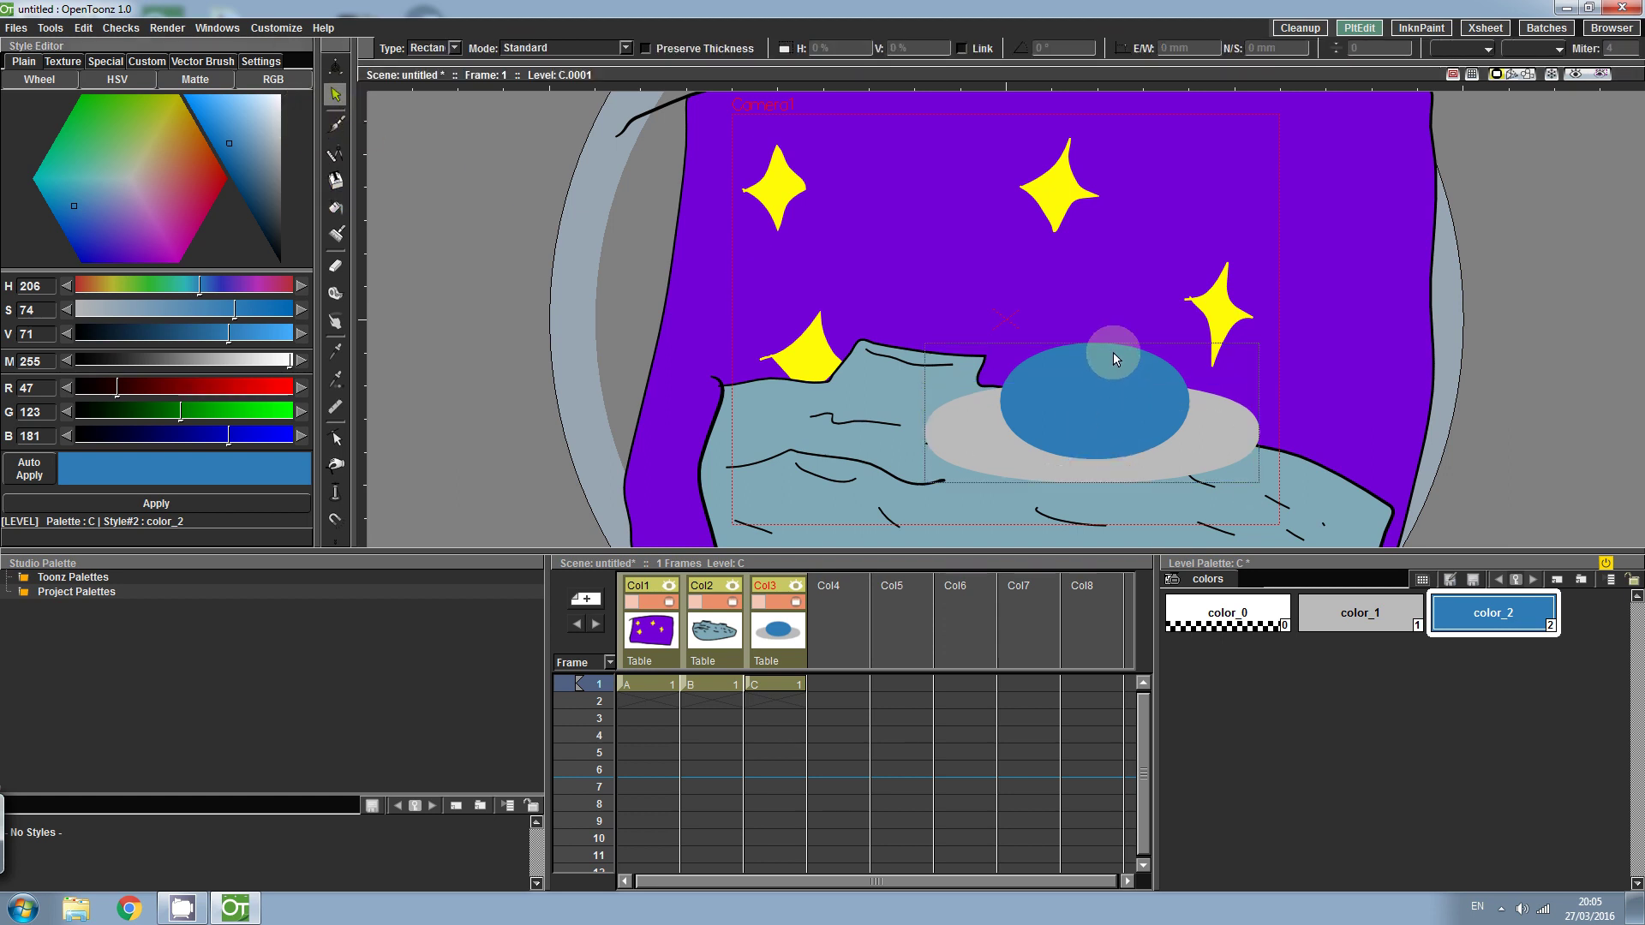
pyautogui.click(1095, 404)
# - Squash the blue dome to about 59% height and centre it atop the grey saucer
pyautogui.moveTo(1095, 458); pyautogui.dragTo(1103, 416)
pyautogui.moveTo(1091, 352); pyautogui.dragTo(1097, 377)
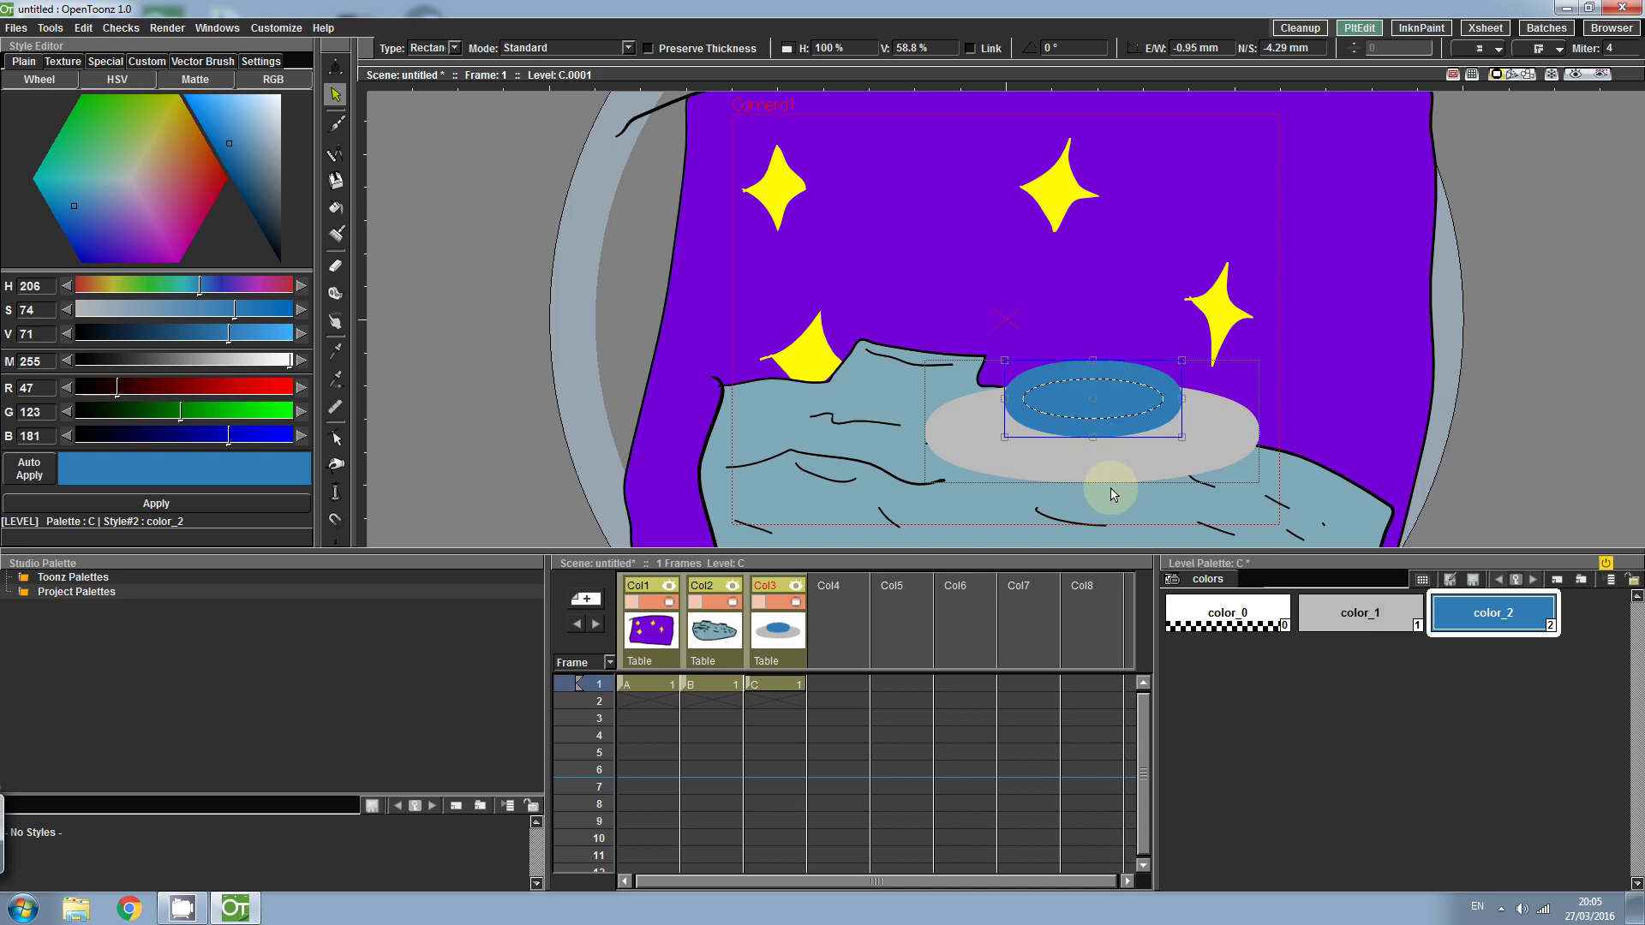
pyautogui.click(1456, 433)
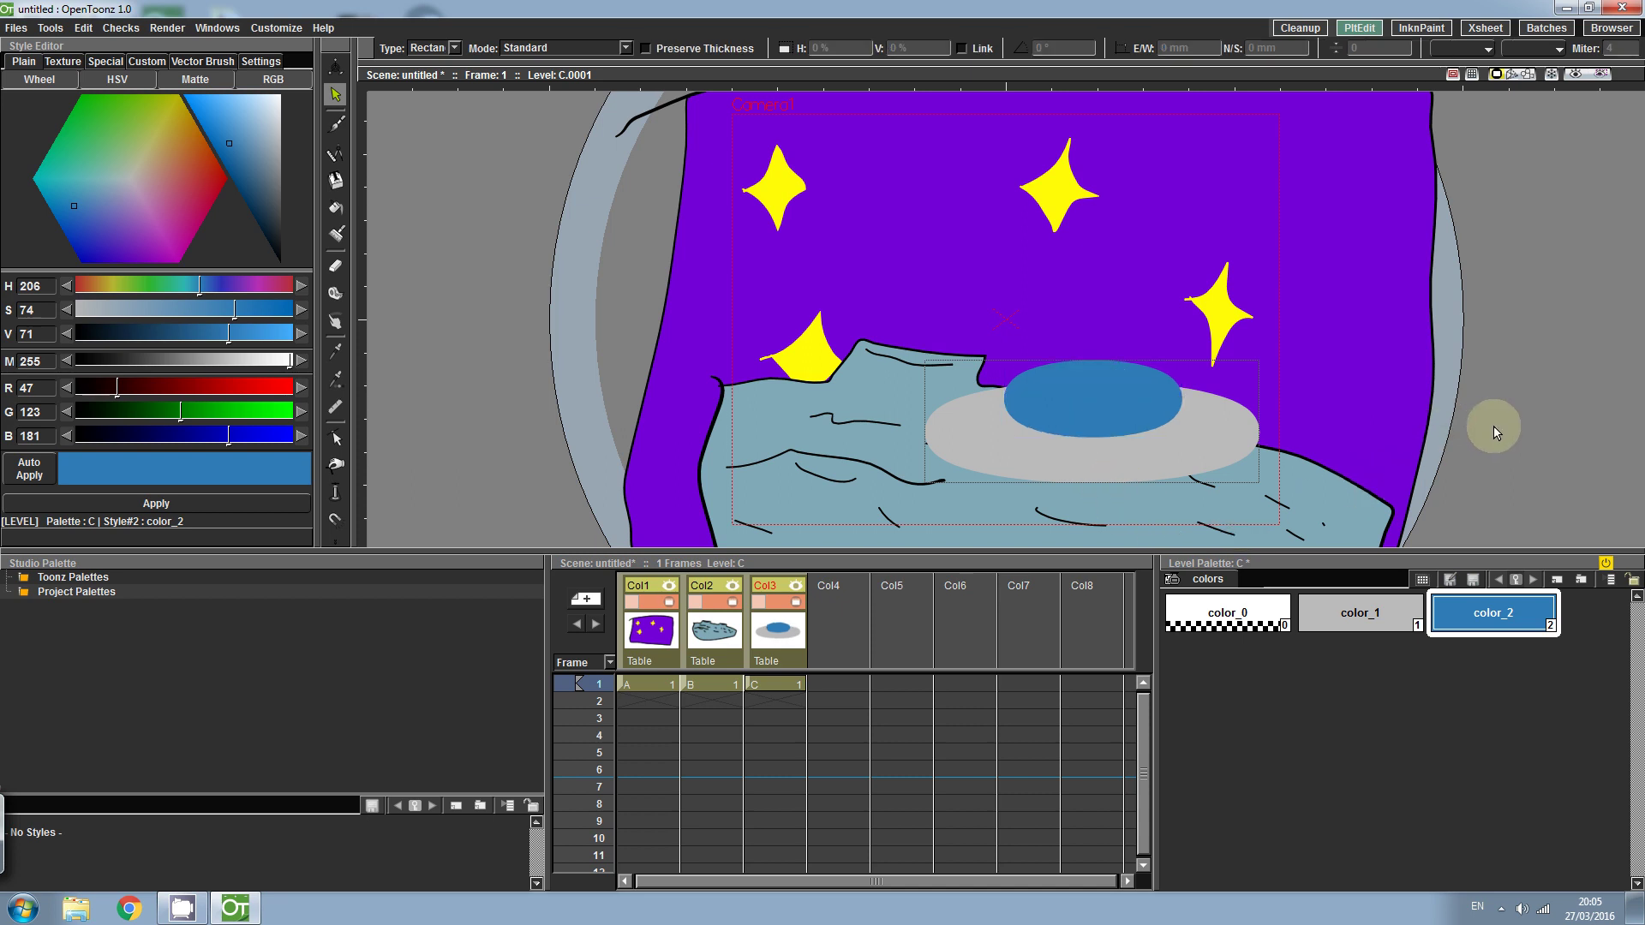
pyautogui.click(1083, 391)
pyautogui.moveTo(1075, 382); pyautogui.dragTo(1072, 381)
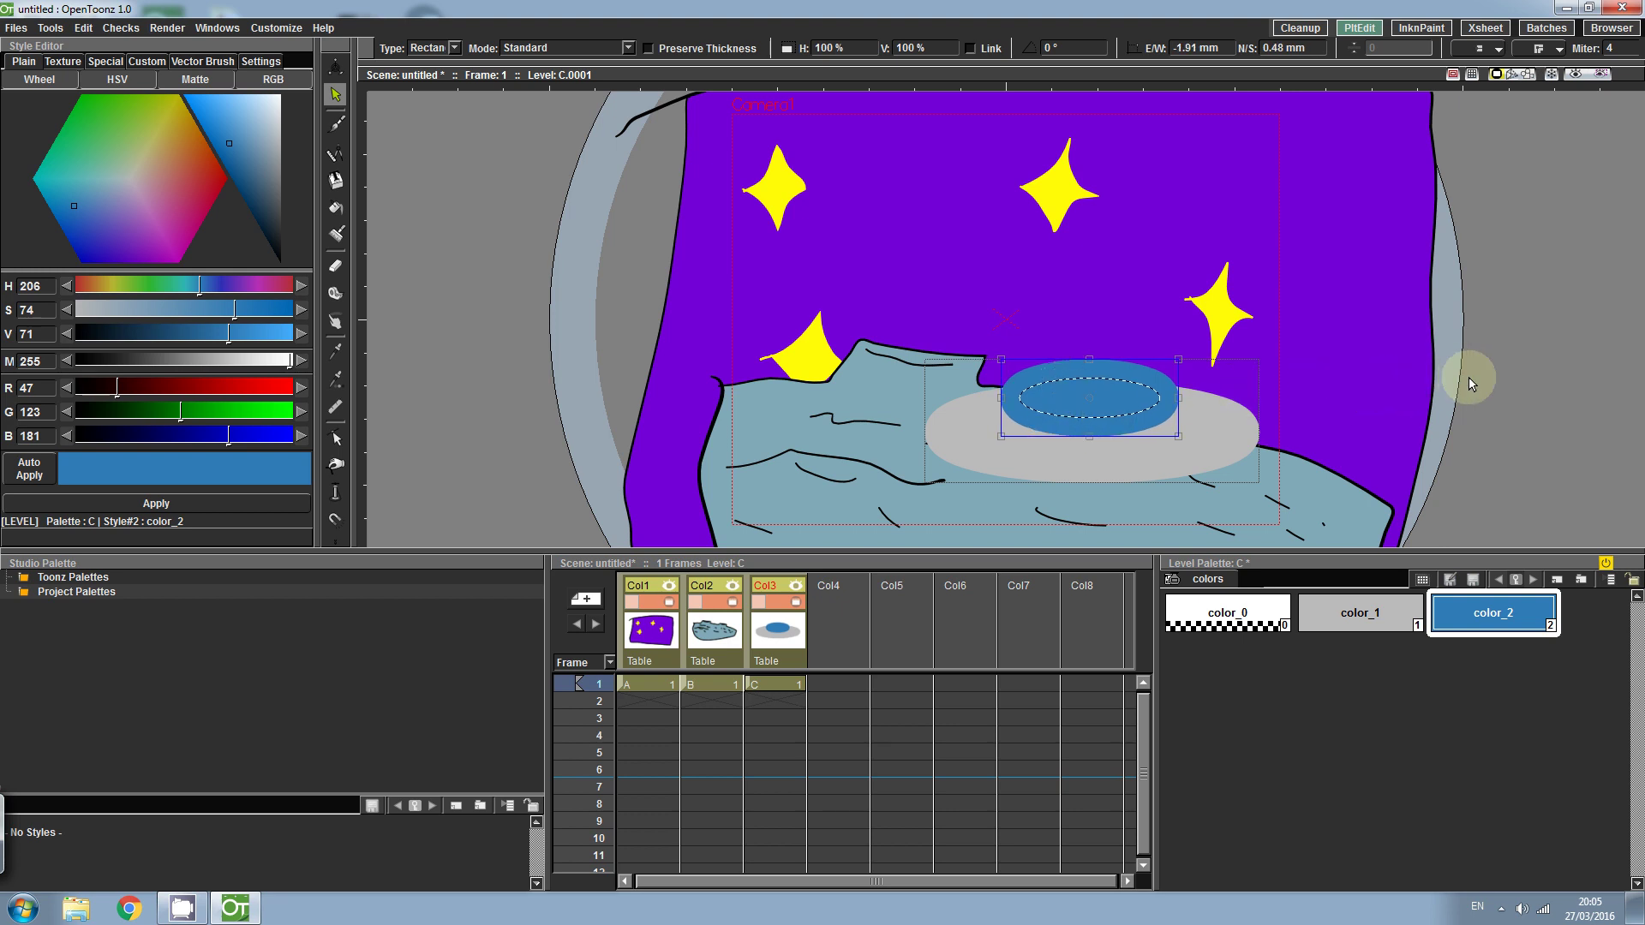
pyautogui.click(1495, 377)
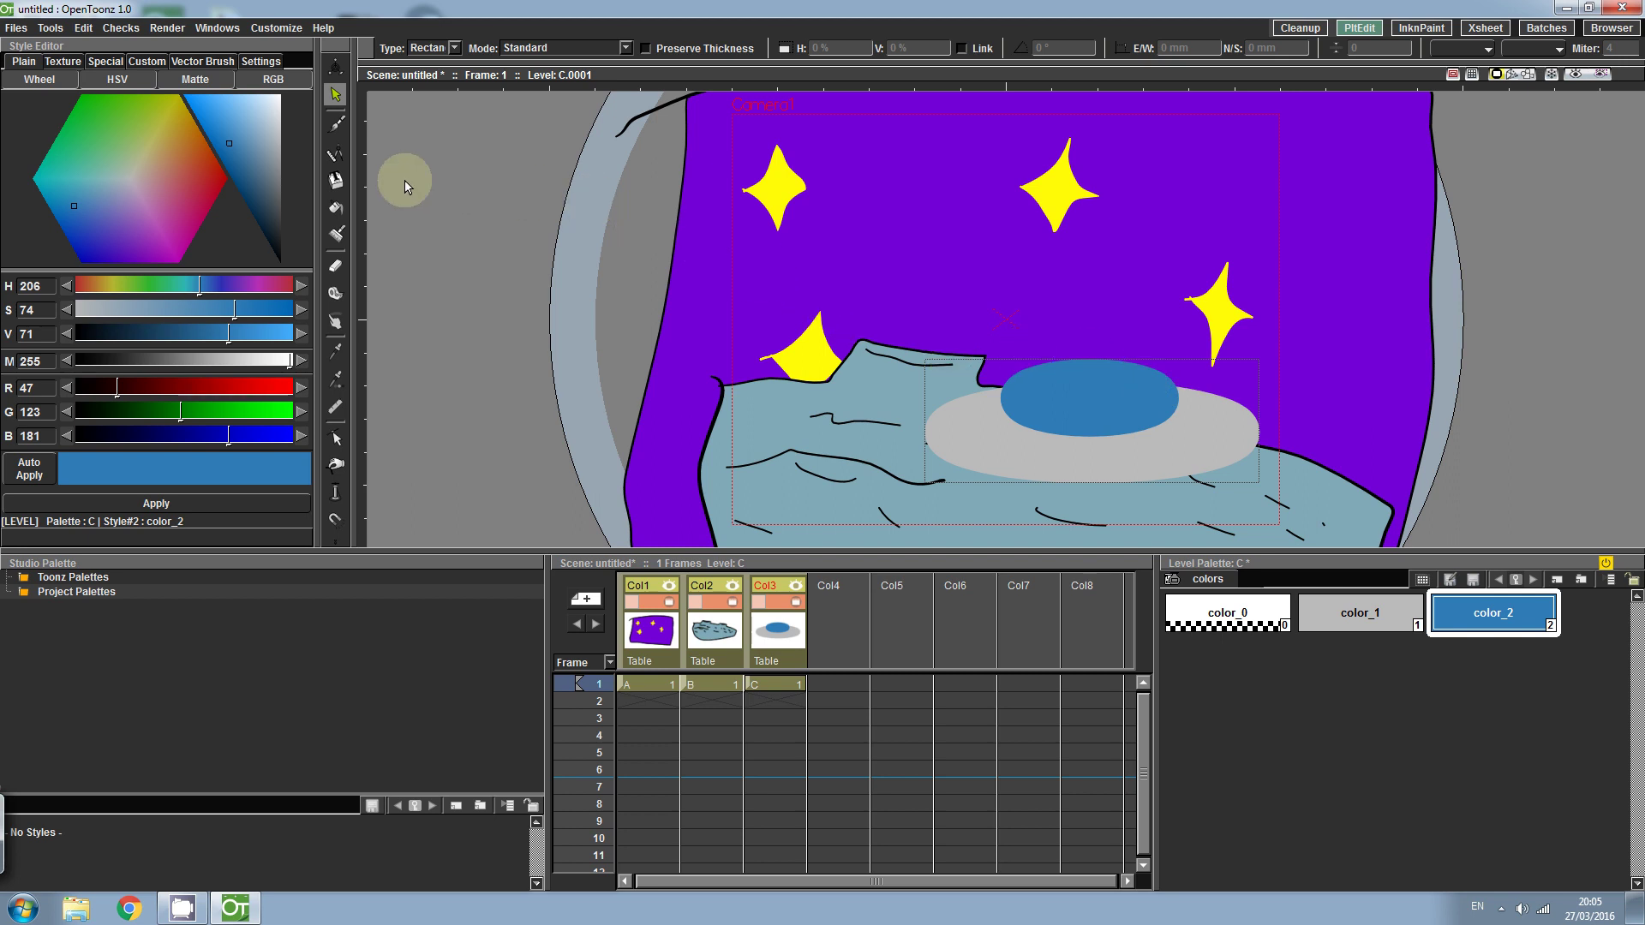
pyautogui.click(335, 124)
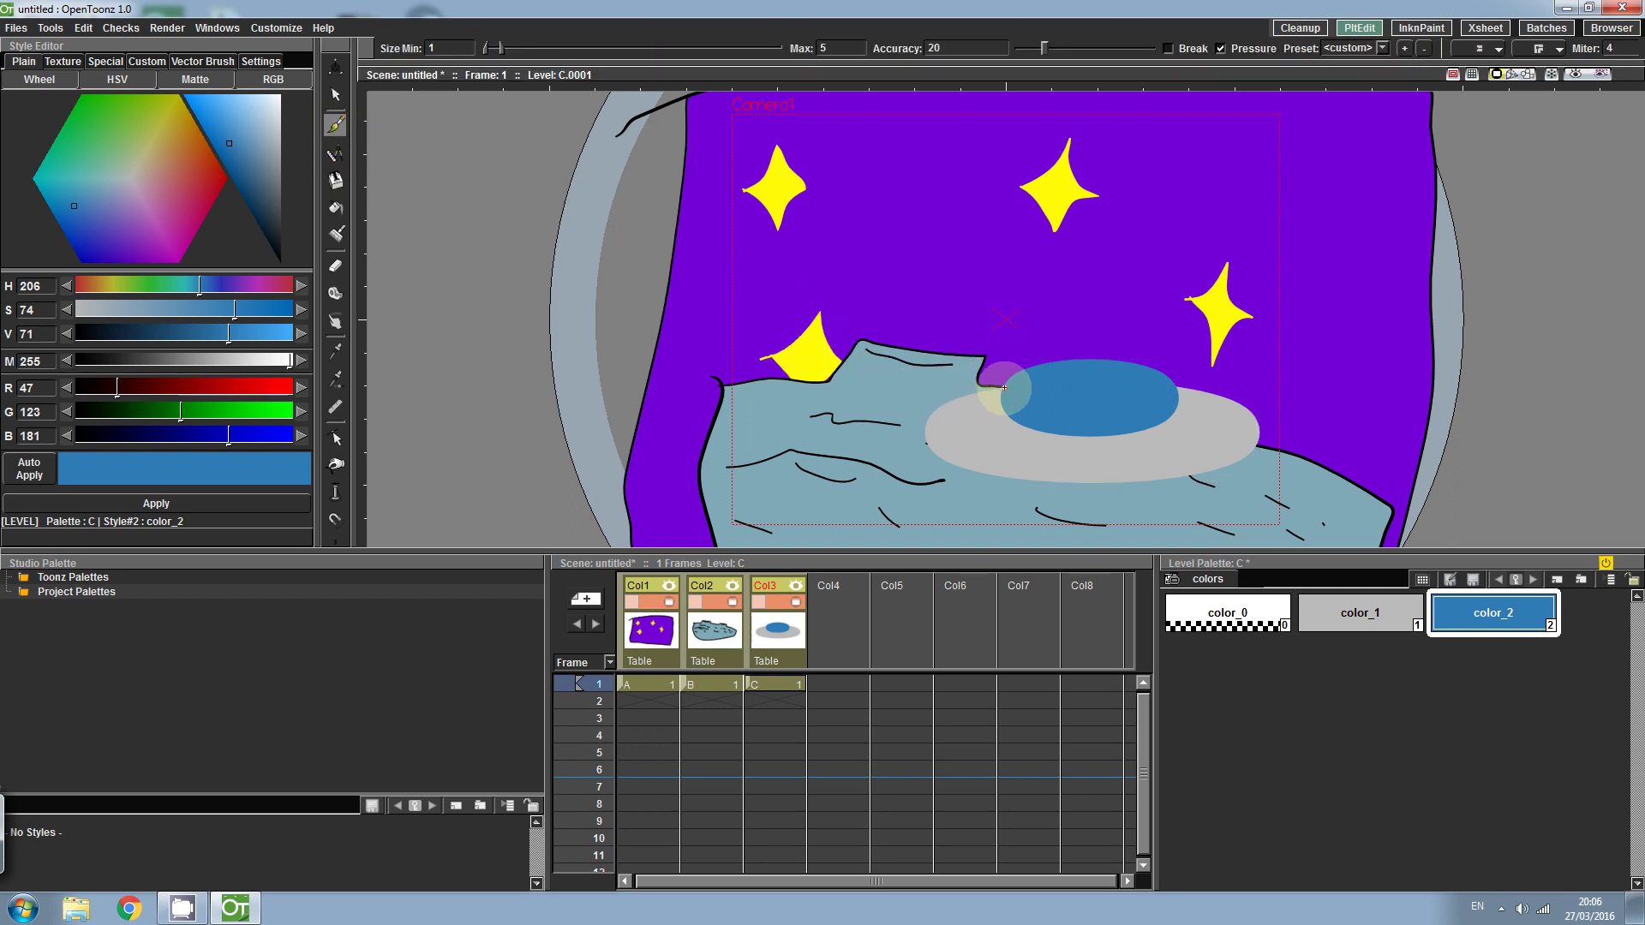
pyautogui.moveTo(995, 390)
pyautogui.mouseDown()
pyautogui.moveTo(930, 411)
pyautogui.moveTo(923, 430)
pyautogui.moveTo(954, 453)
pyautogui.moveTo(1128, 478)
pyautogui.moveTo(1216, 464)
pyautogui.moveTo(1252, 420)
pyautogui.moveTo(1118, 359)
pyautogui.moveTo(1047, 363)
pyautogui.moveTo(994, 393)
pyautogui.mouseUp()
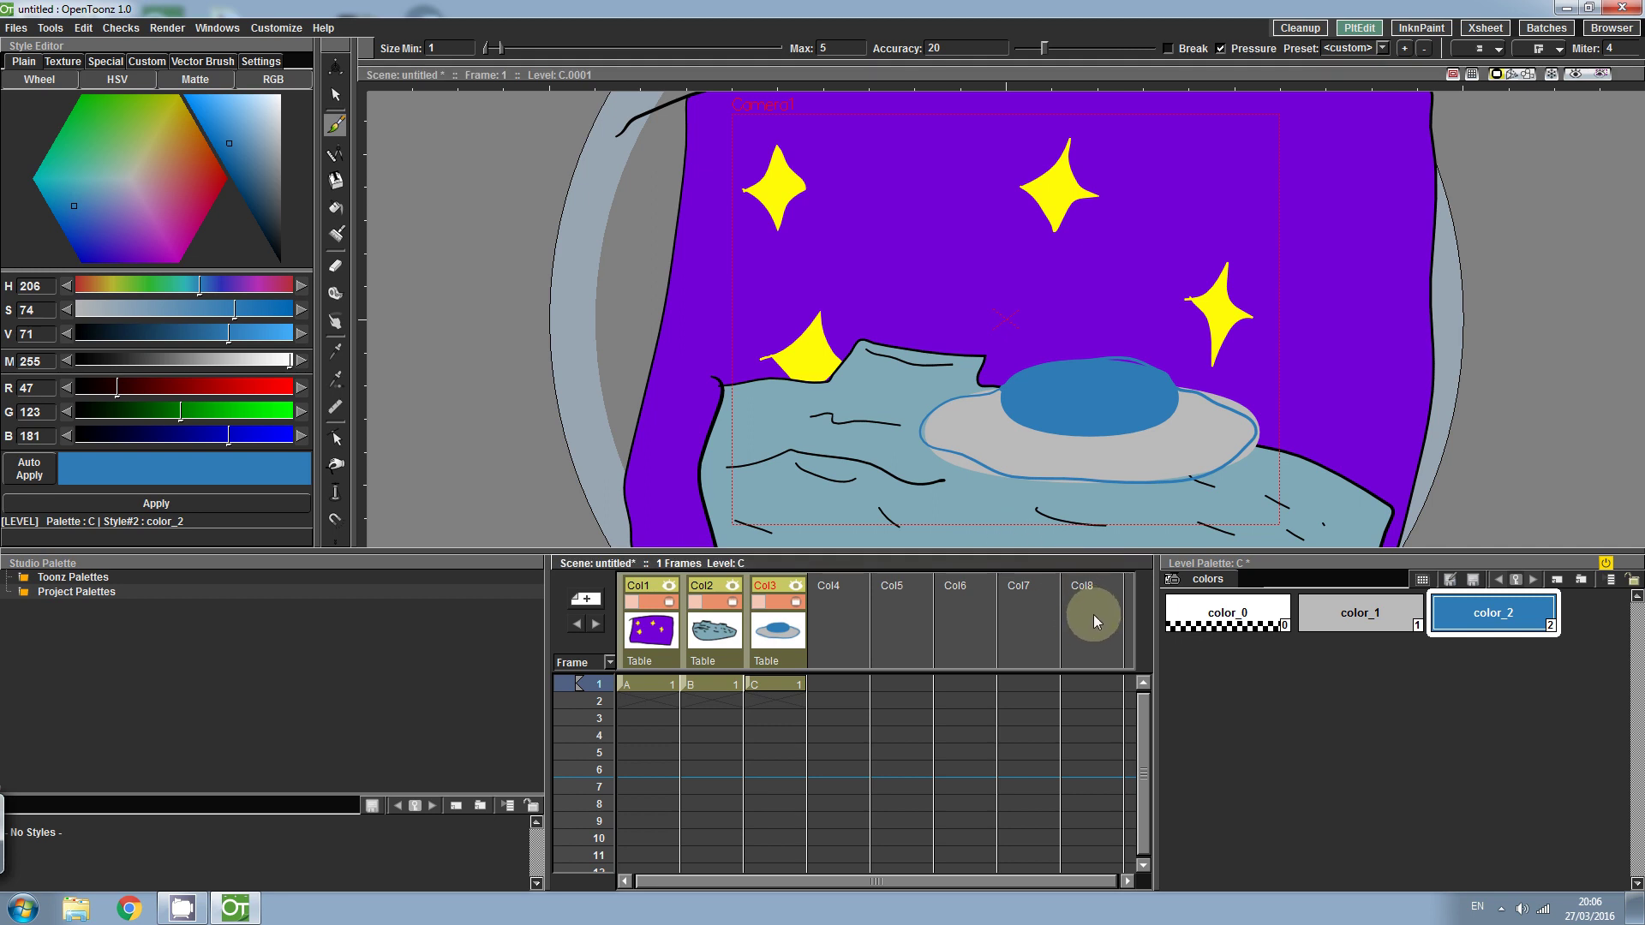
pyautogui.hotkey('ctrl', 'z')
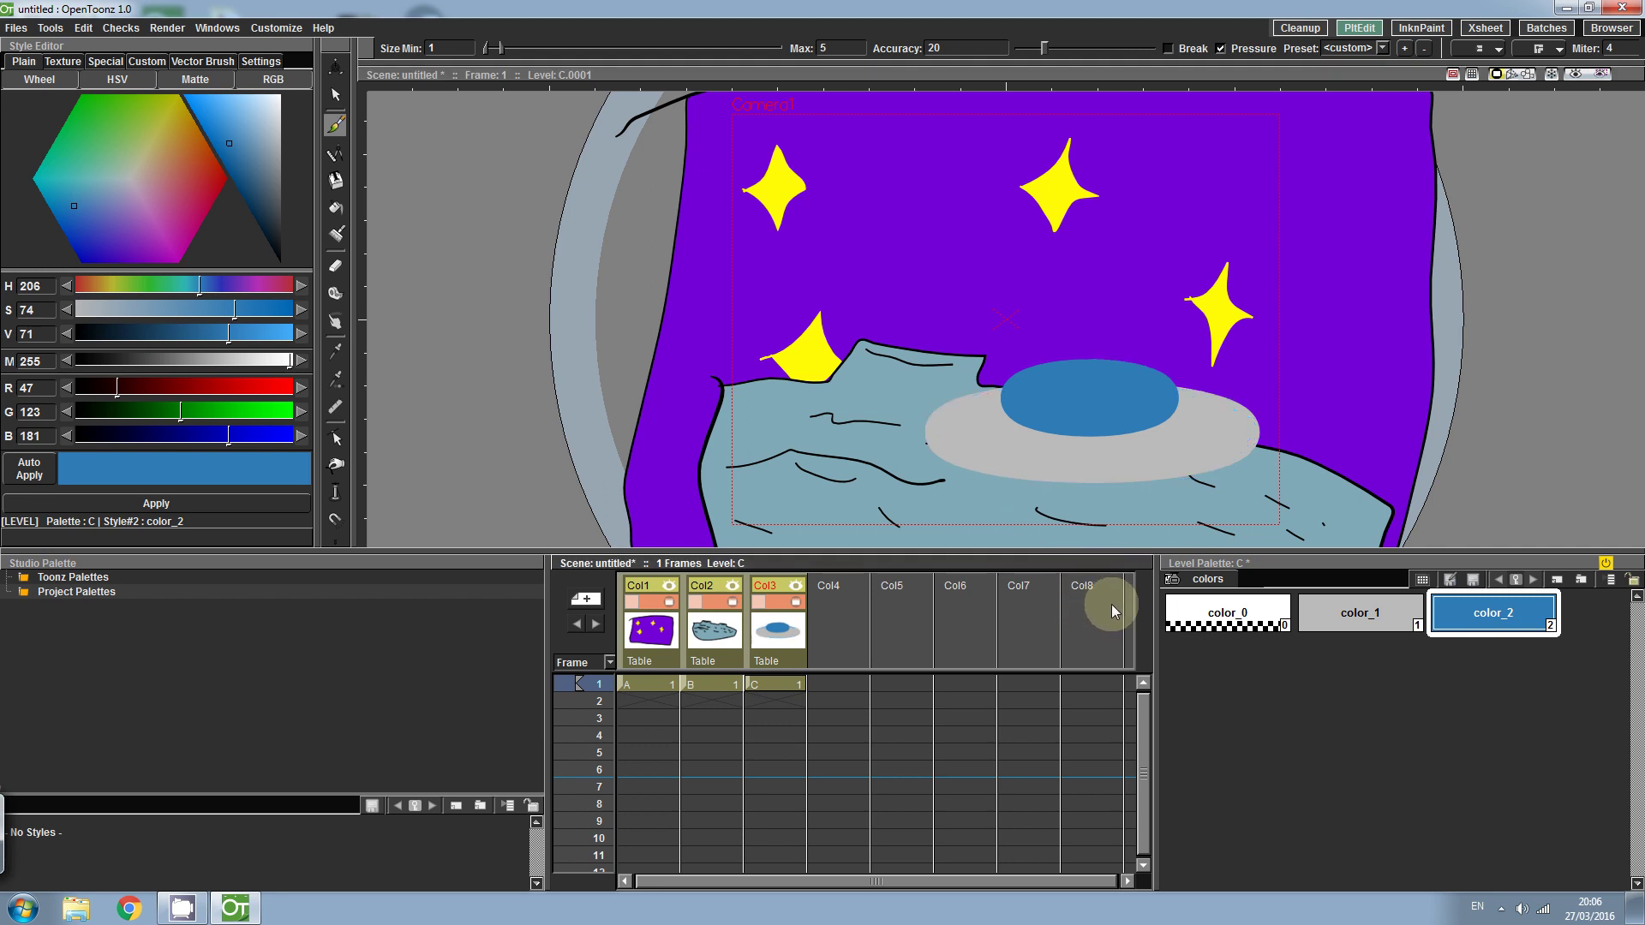
# - Add a new style color_3 to the Level Palette
pyautogui.rightClick(1488, 662)
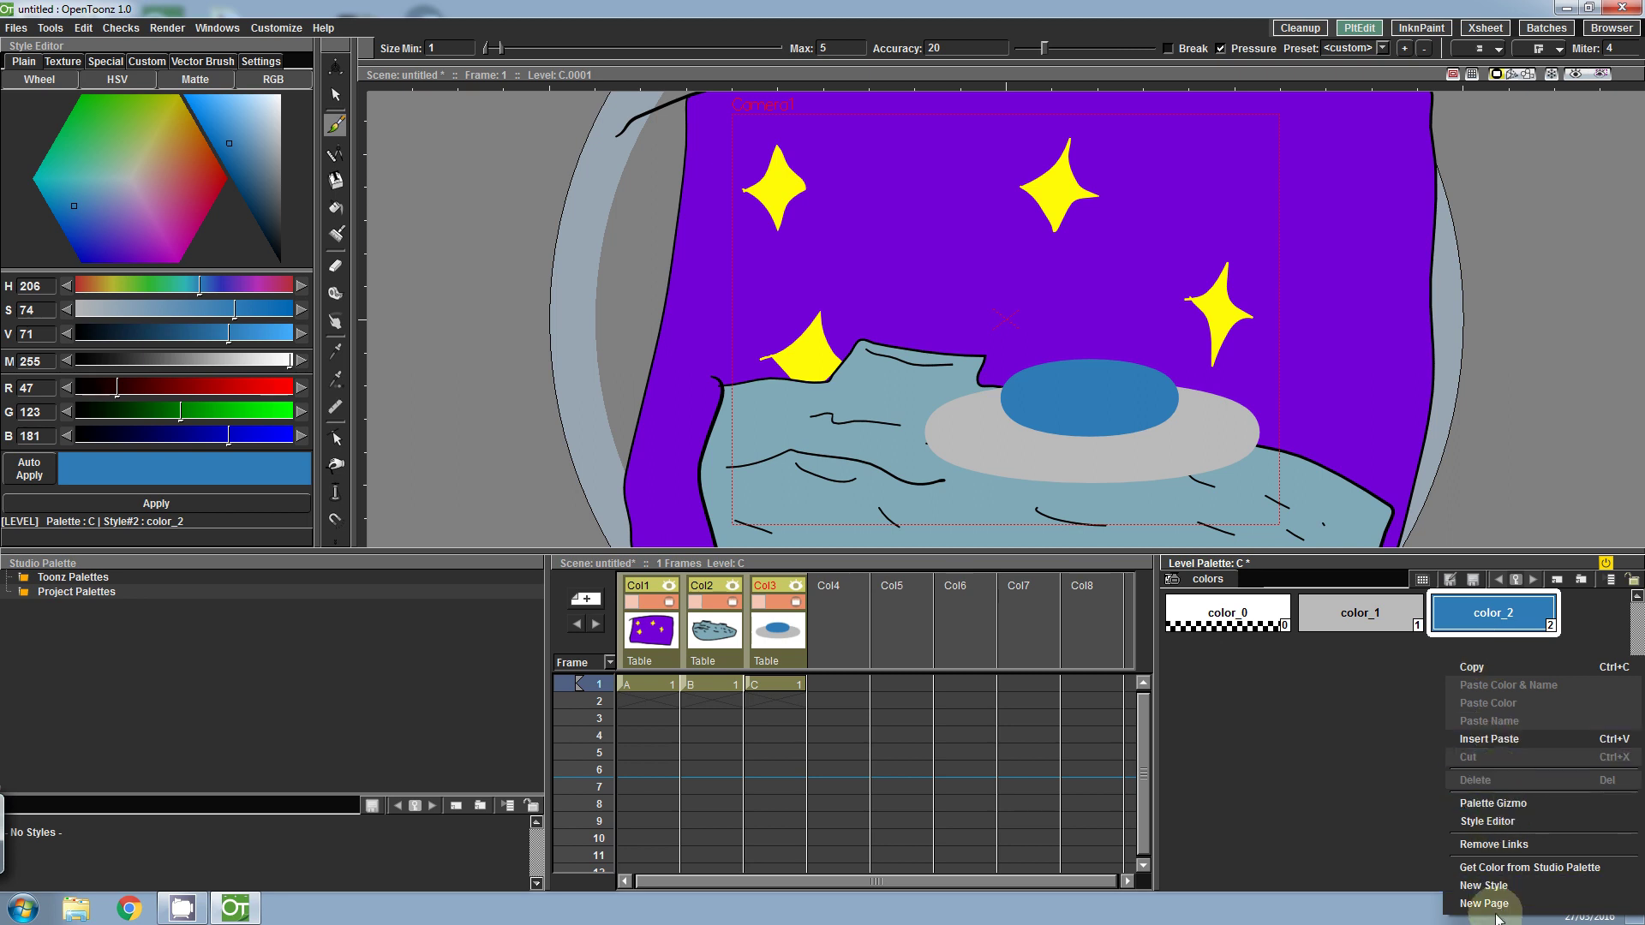
pyautogui.click(1422, 686)
pyautogui.rightClick(1422, 685)
pyautogui.click(1415, 669)
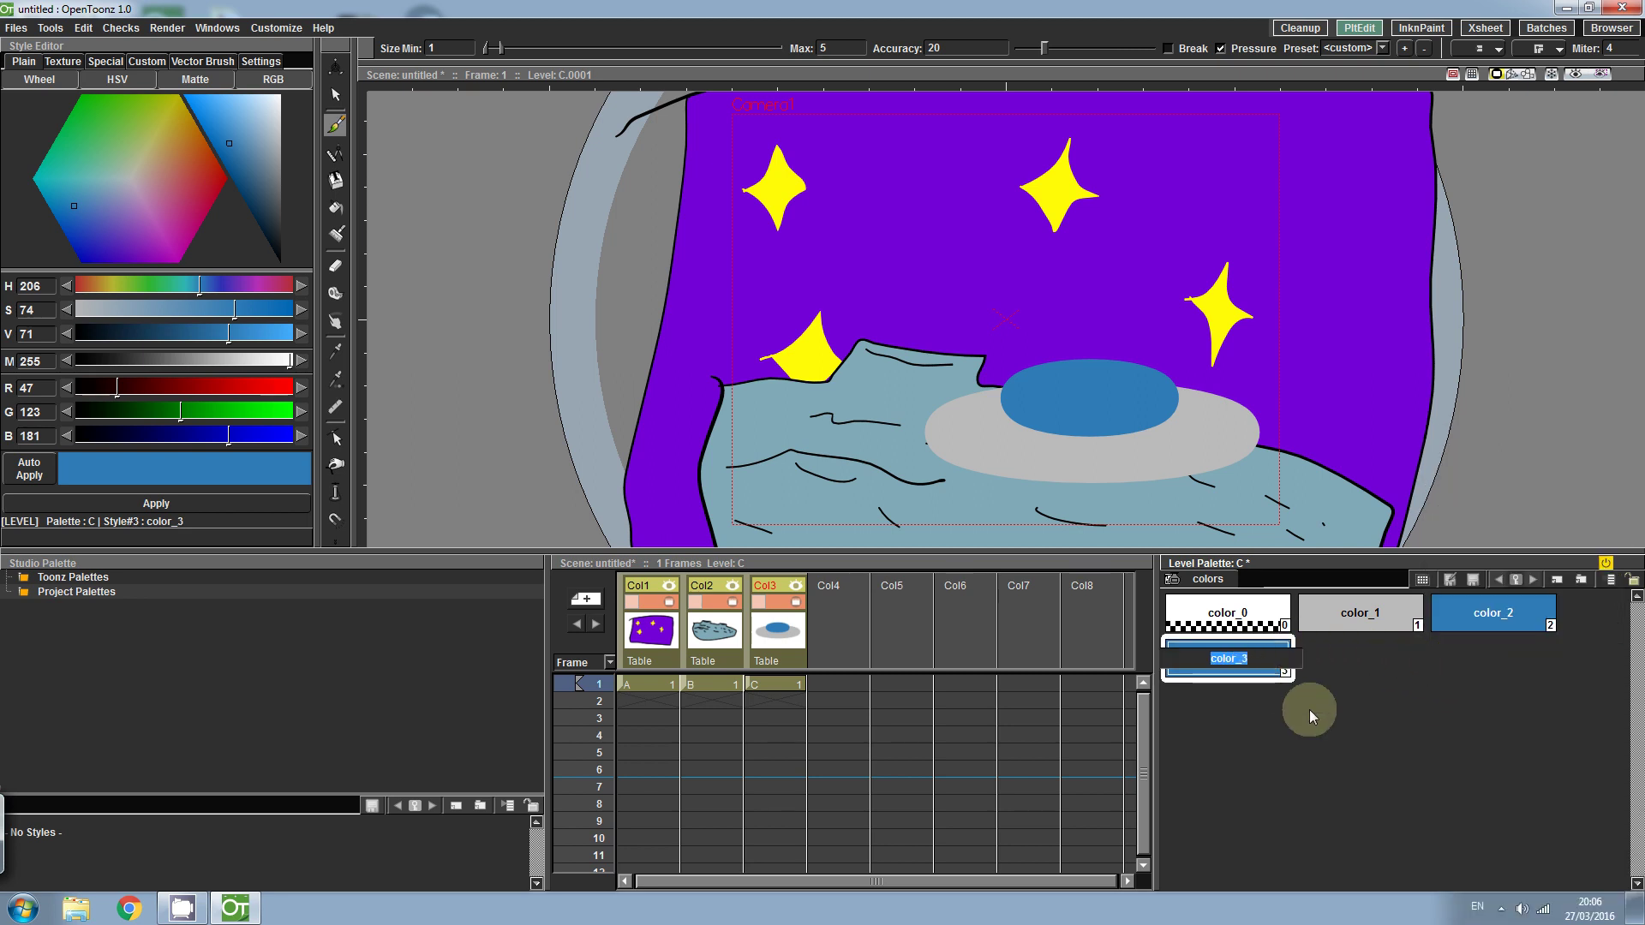
# - Make color_3 black and trace black outlines along the dome and saucer edges
pyautogui.moveTo(117, 390); pyautogui.dragTo(64, 382)
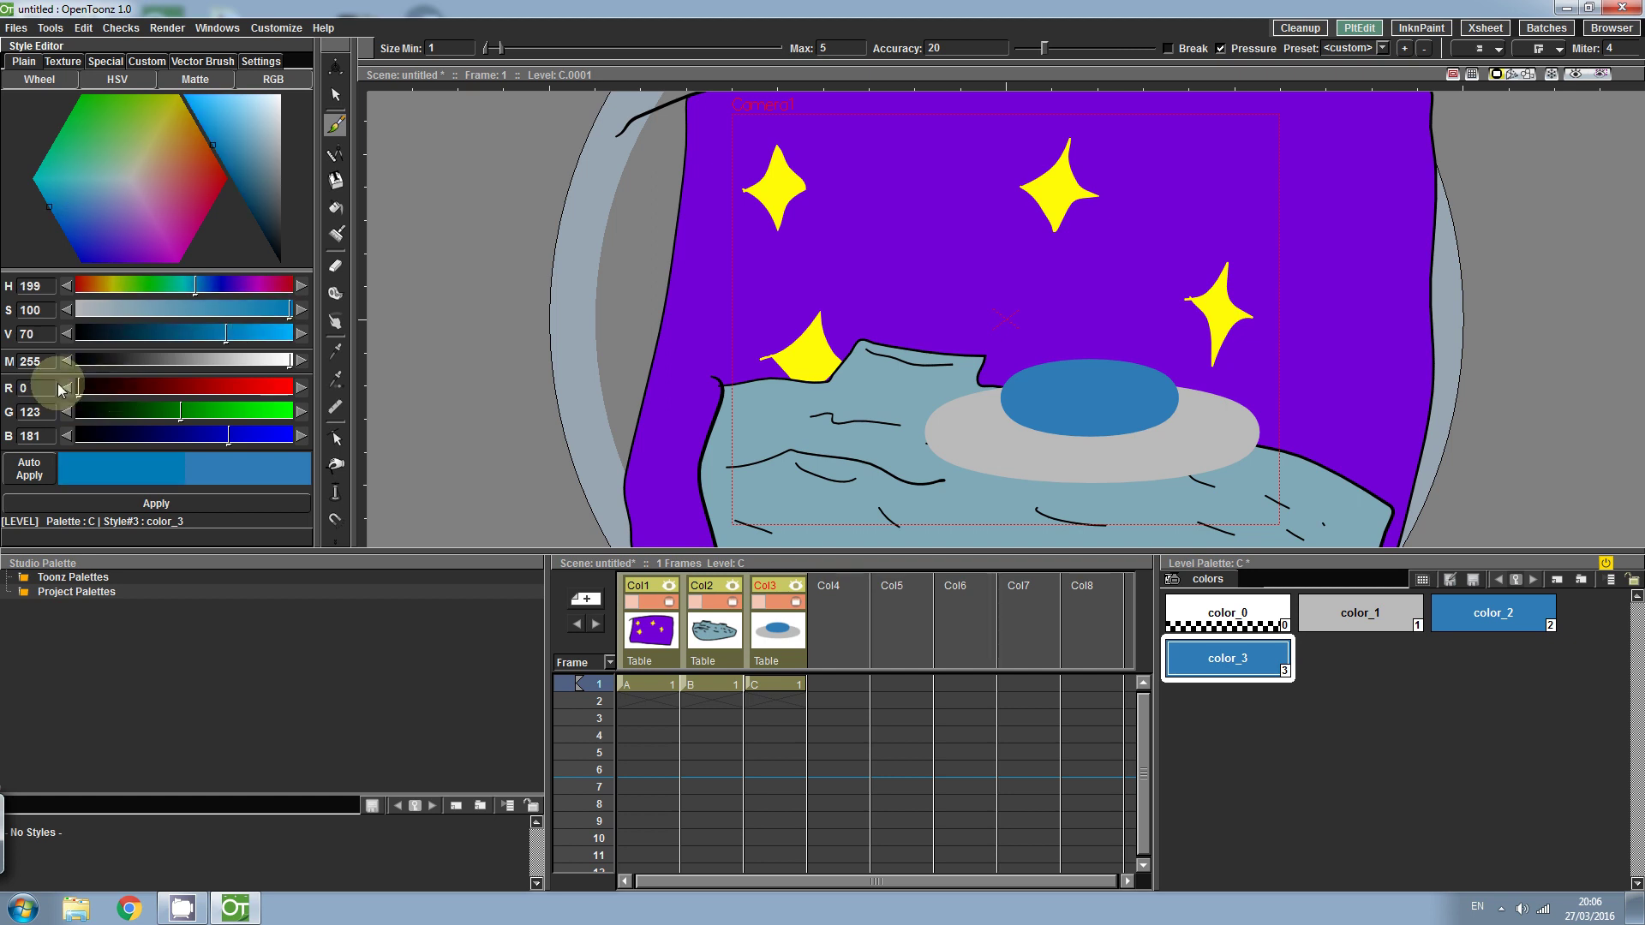
pyautogui.moveTo(261, 193)
pyautogui.mouseDown()
pyautogui.moveTo(255, 177)
pyautogui.moveTo(299, 286)
pyautogui.mouseUp()
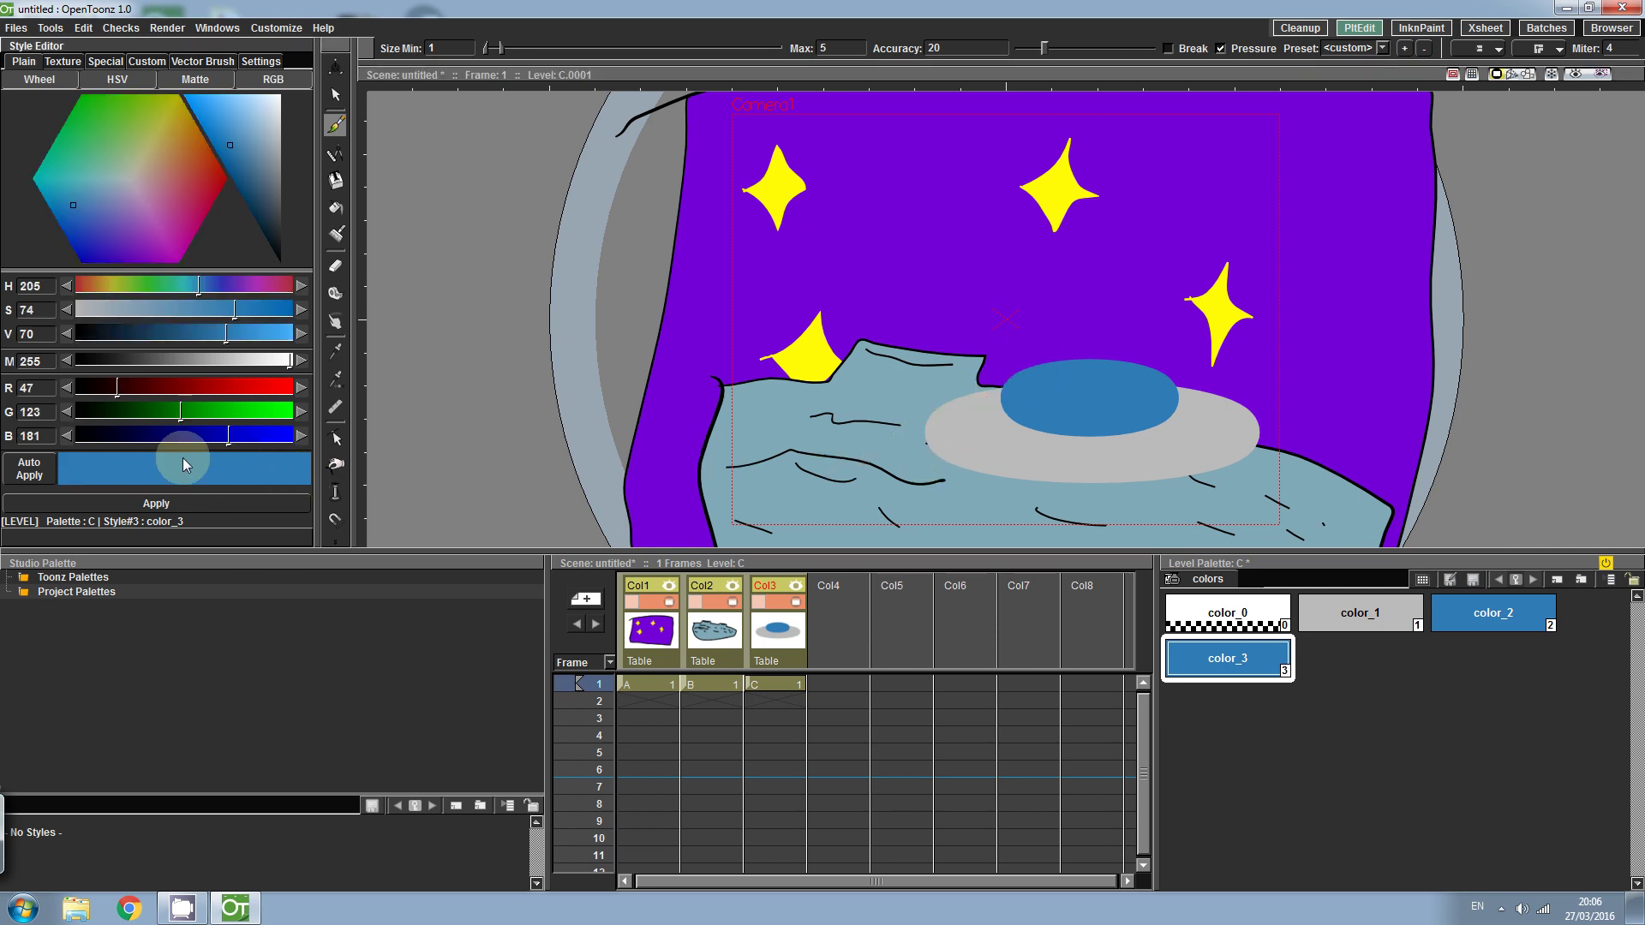
pyautogui.moveTo(275, 222); pyautogui.dragTo(281, 267)
pyautogui.click(120, 503)
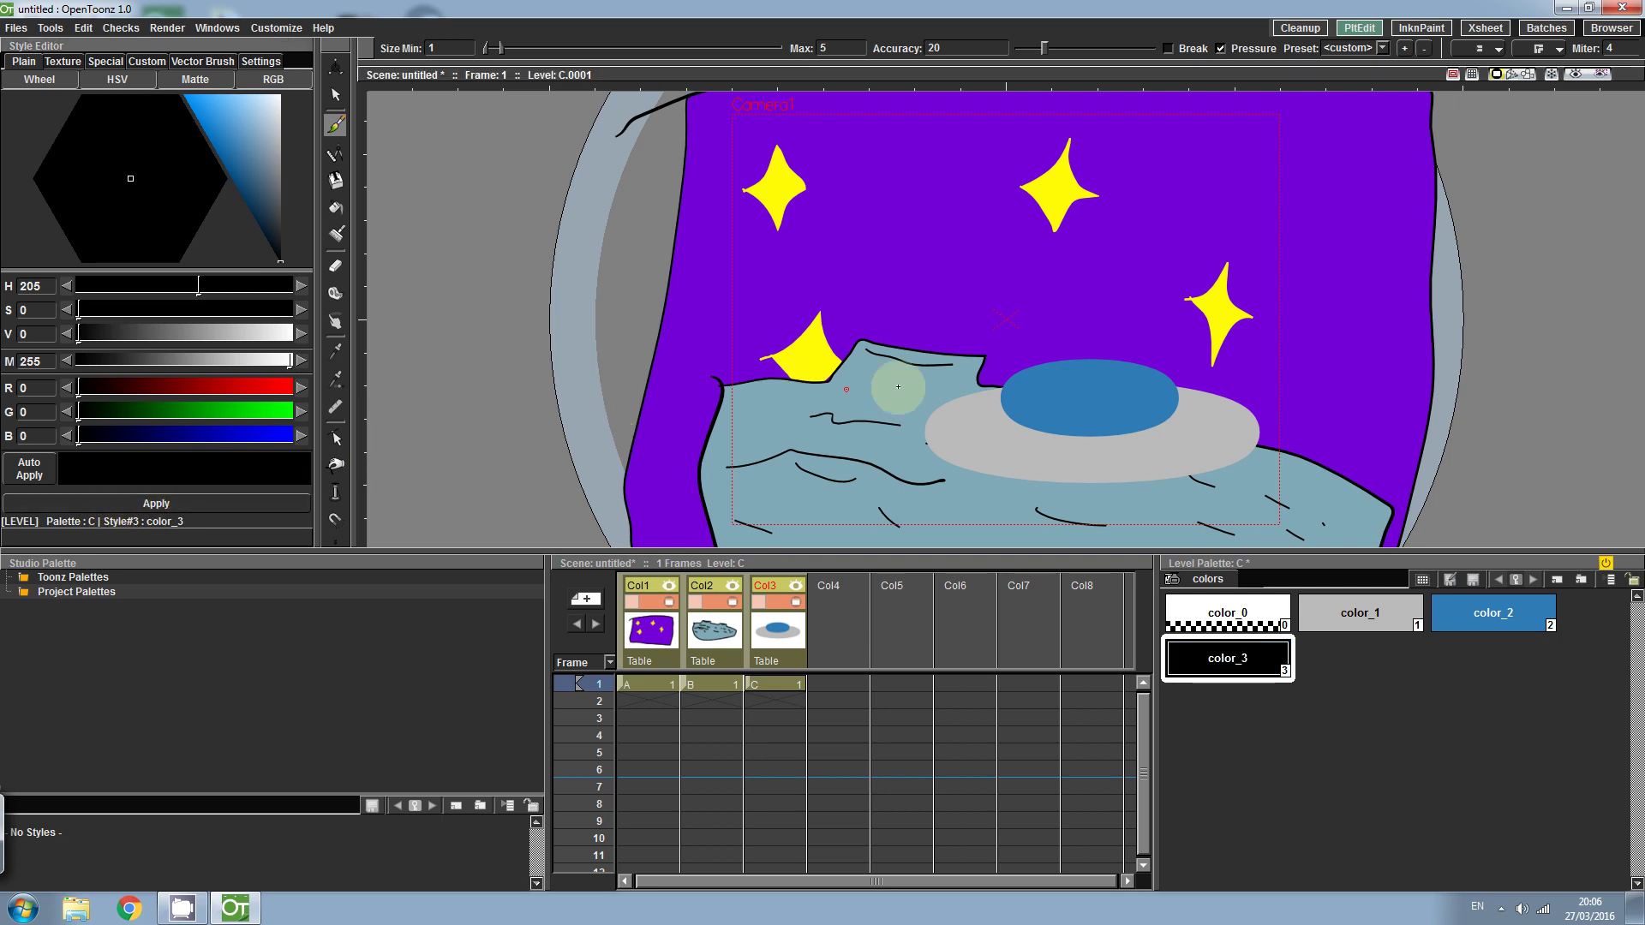
pyautogui.moveTo(1001, 390)
pyautogui.mouseDown()
pyautogui.moveTo(1010, 371)
pyautogui.moveTo(1103, 358)
pyautogui.moveTo(1176, 391)
pyautogui.mouseUp()
pyautogui.moveTo(1005, 388)
pyautogui.mouseDown()
pyautogui.moveTo(946, 400)
pyautogui.moveTo(928, 416)
pyautogui.moveTo(932, 450)
pyautogui.moveTo(1012, 477)
pyautogui.moveTo(1156, 485)
pyautogui.moveTo(1264, 445)
pyautogui.moveTo(1269, 424)
pyautogui.moveTo(1223, 394)
pyautogui.moveTo(1165, 387)
pyautogui.mouseUp()
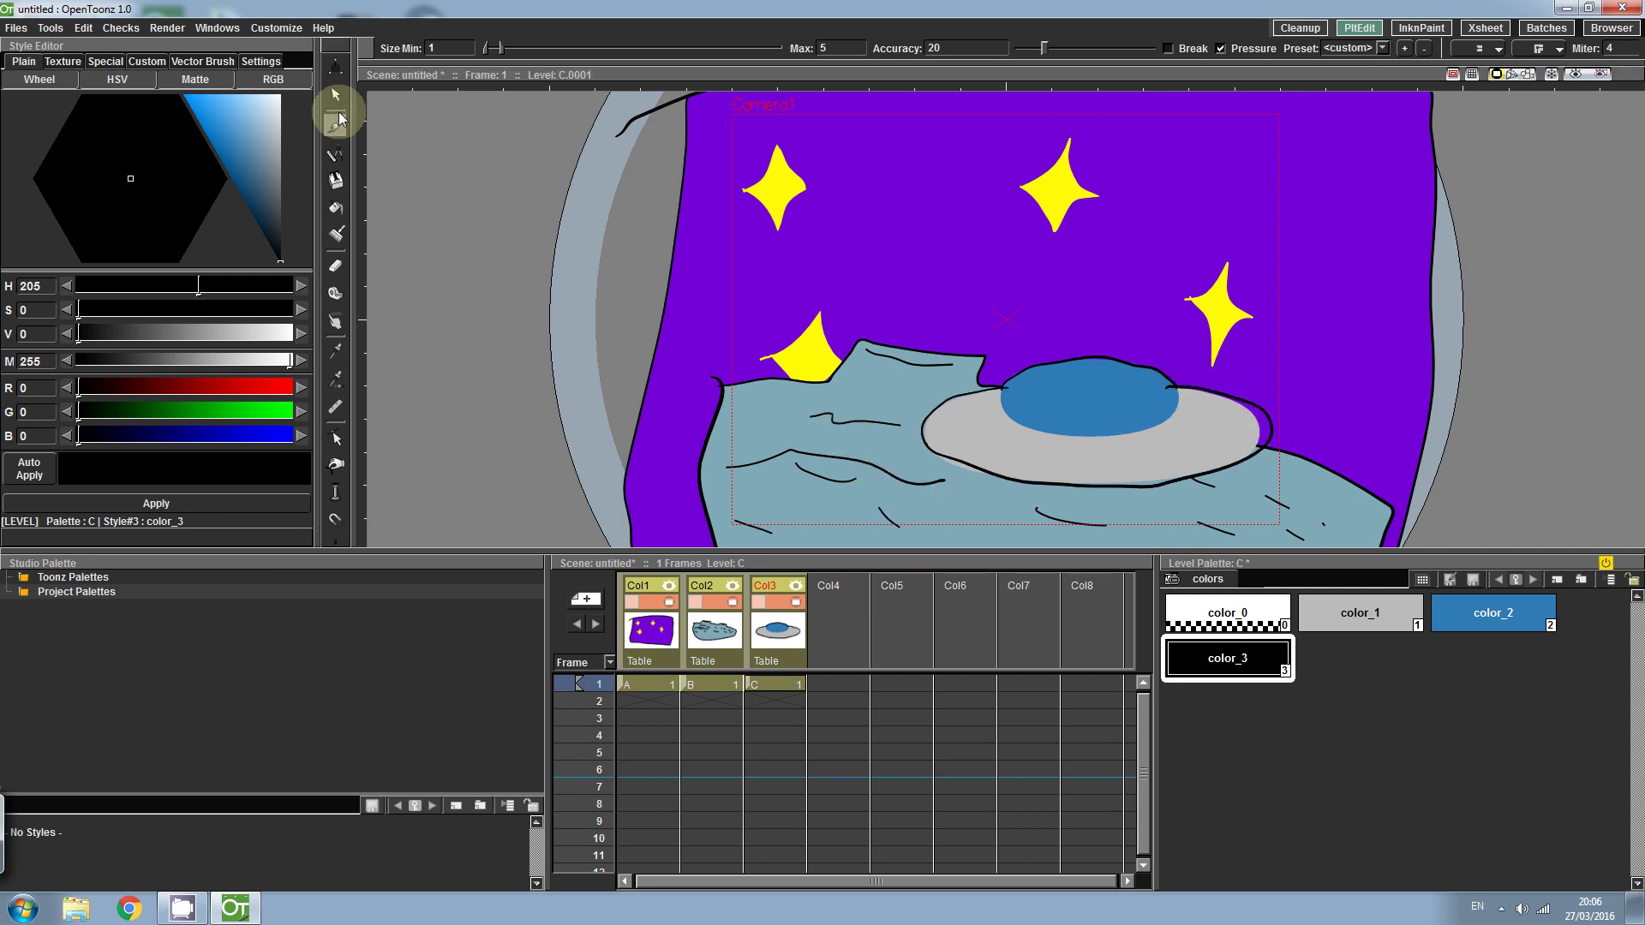
# - Bend the saucer outline's right end inward and delete a control point on its bottom edge
pyautogui.click(335, 436)
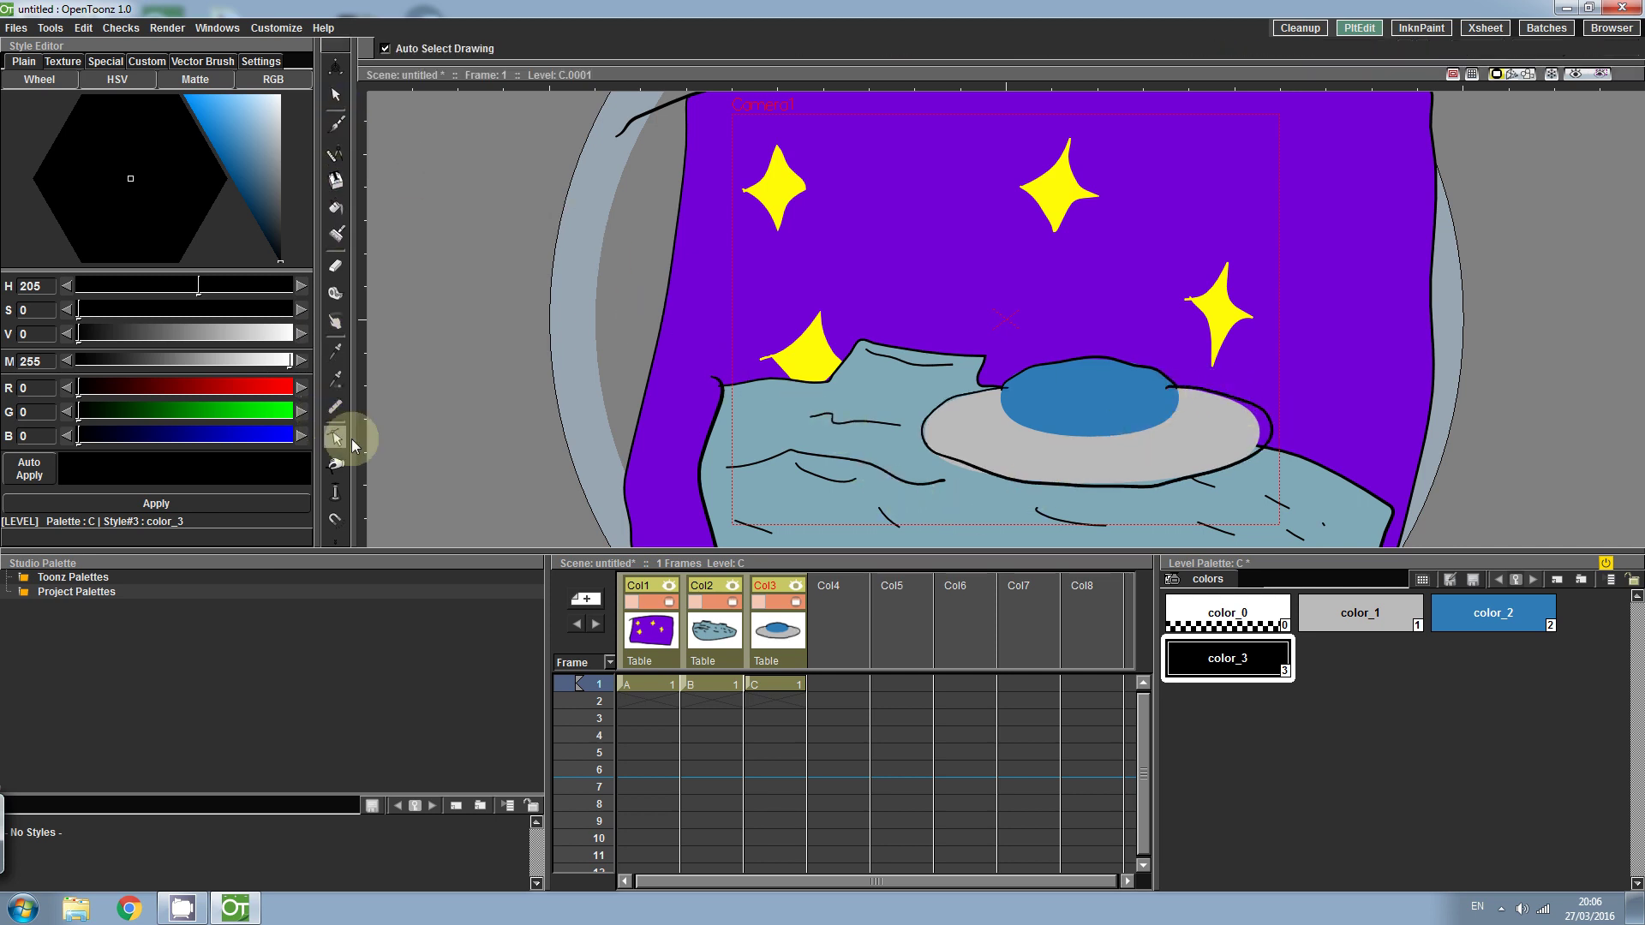
pyautogui.click(1272, 431)
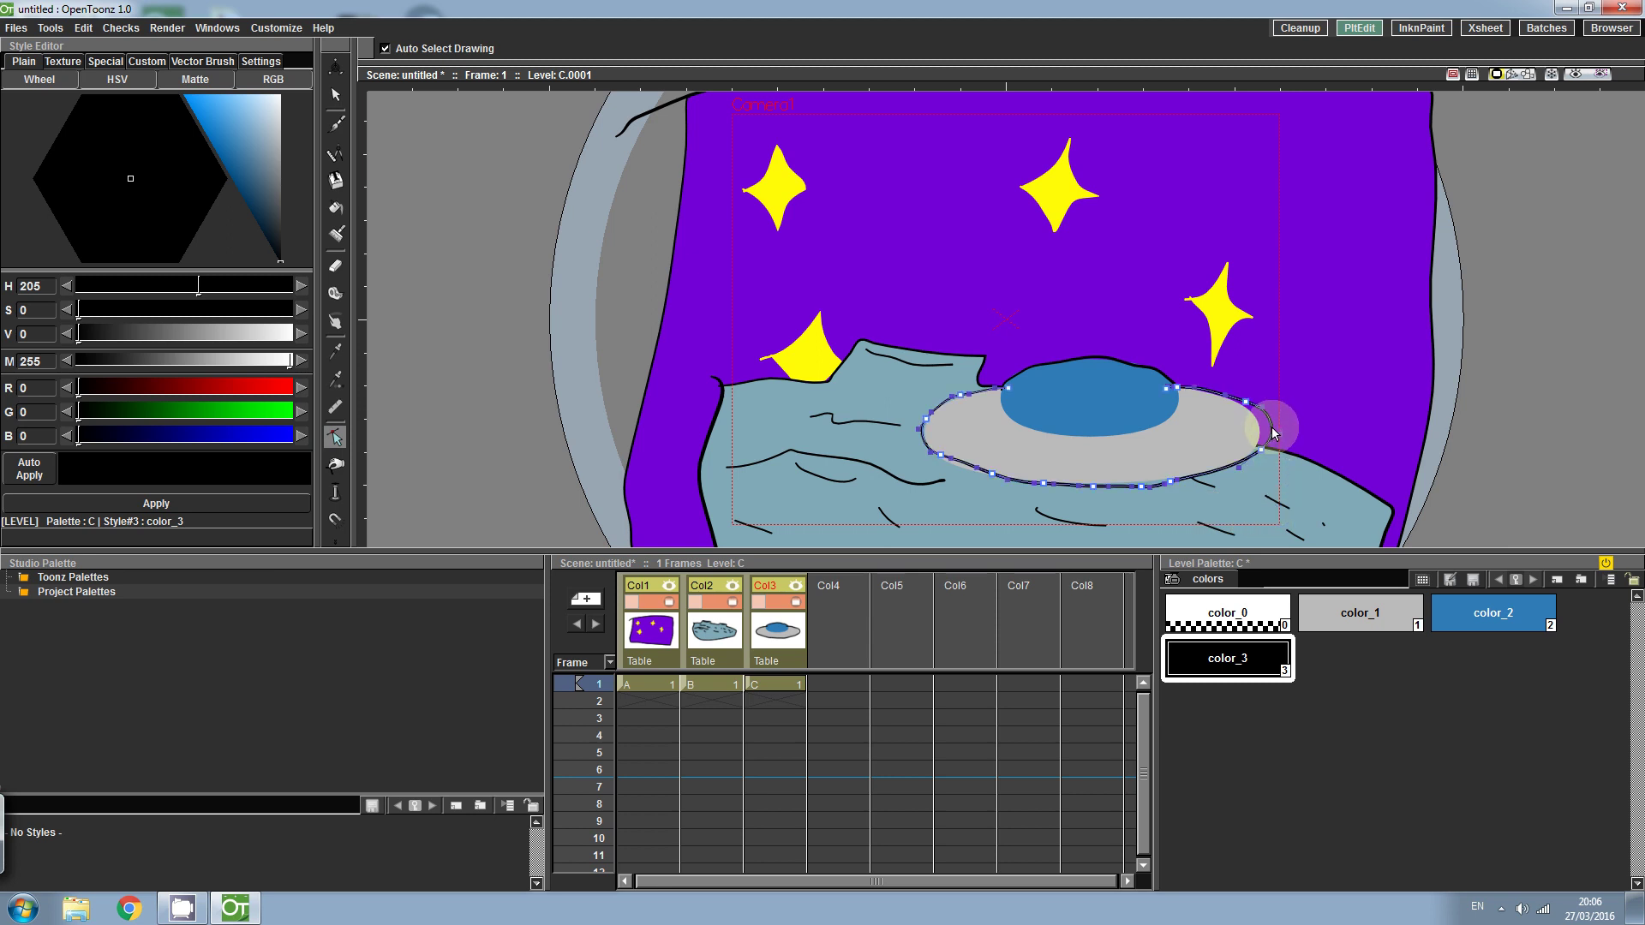
pyautogui.moveTo(1272, 432); pyautogui.dragTo(1245, 411)
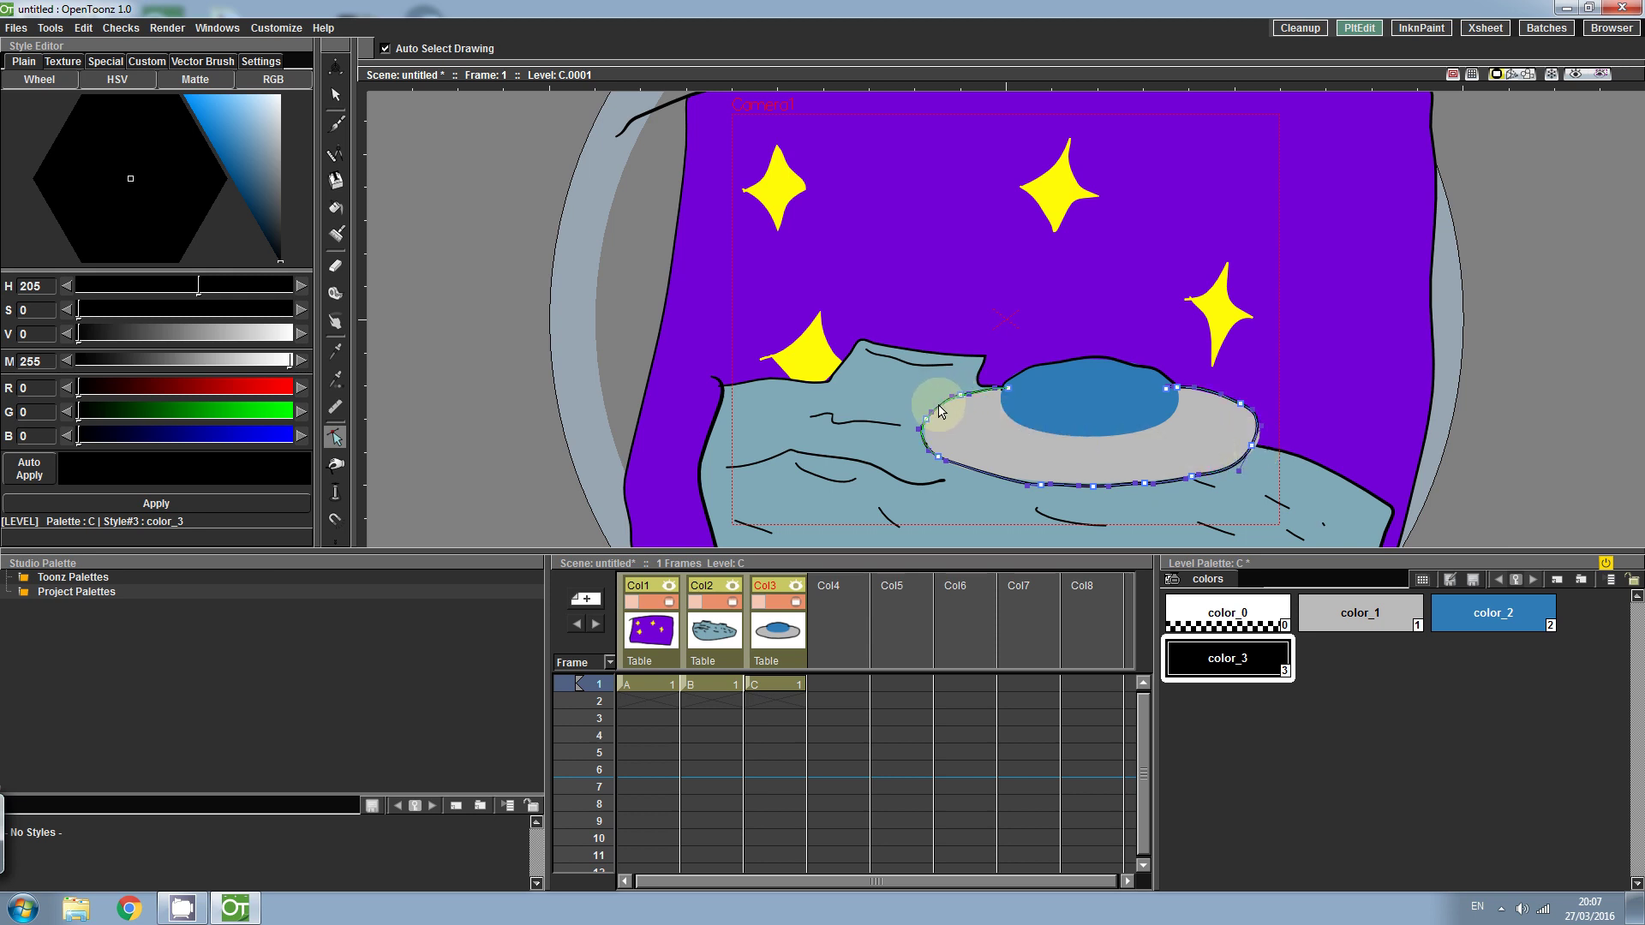
pyautogui.click(83, 29)
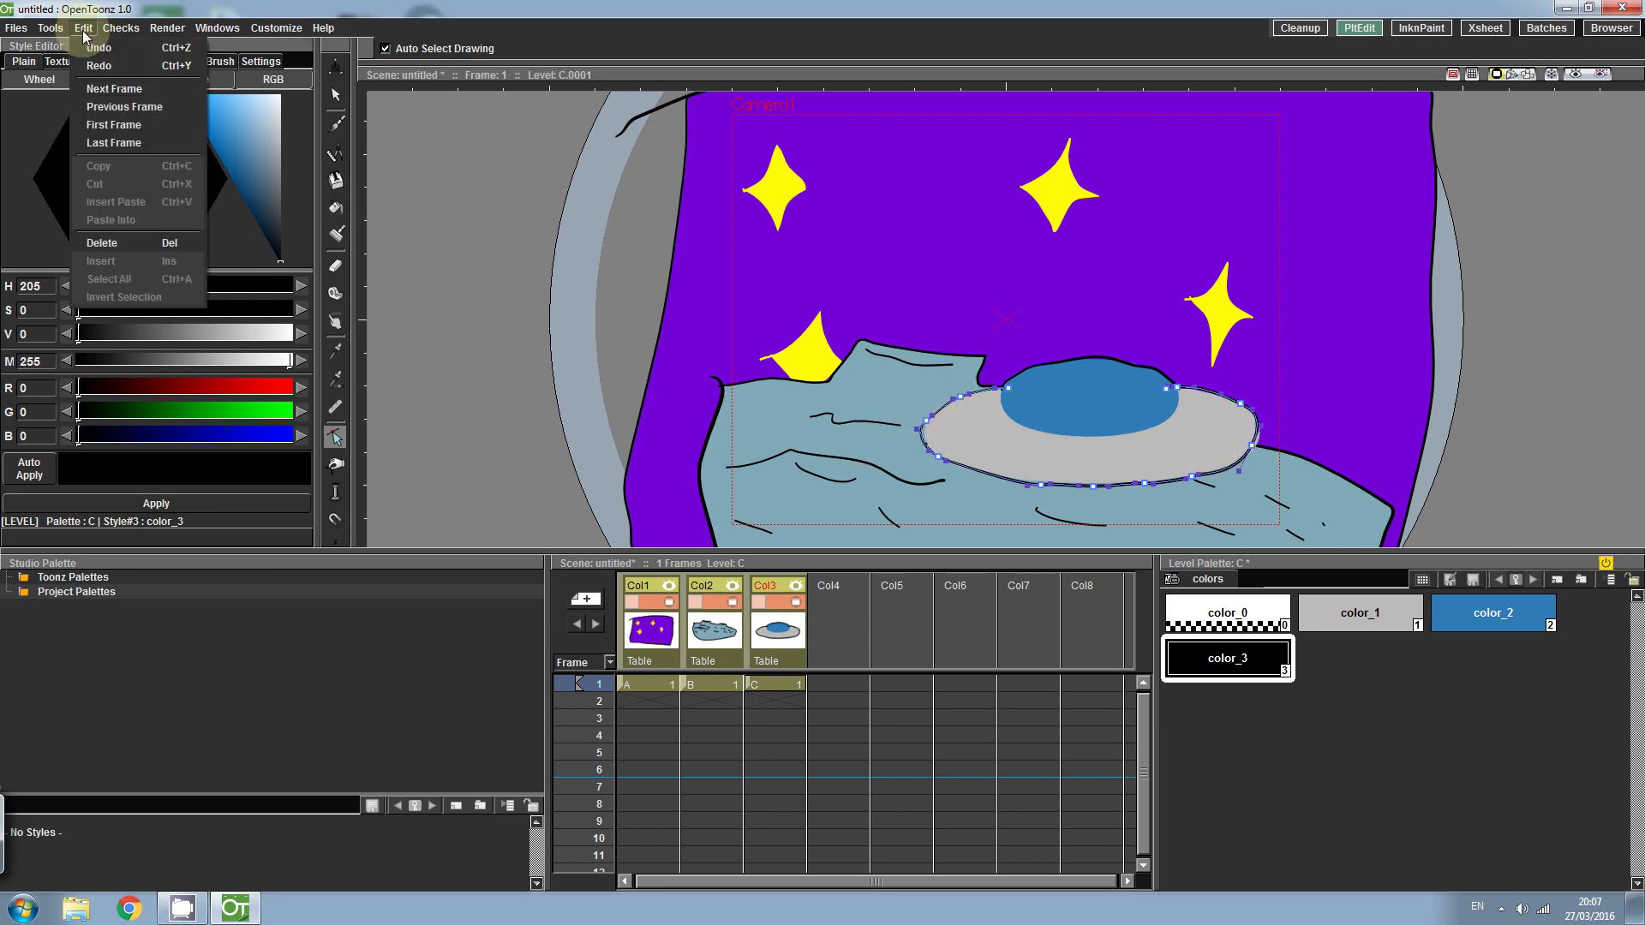
pyautogui.click(929, 426)
pyautogui.click(967, 395)
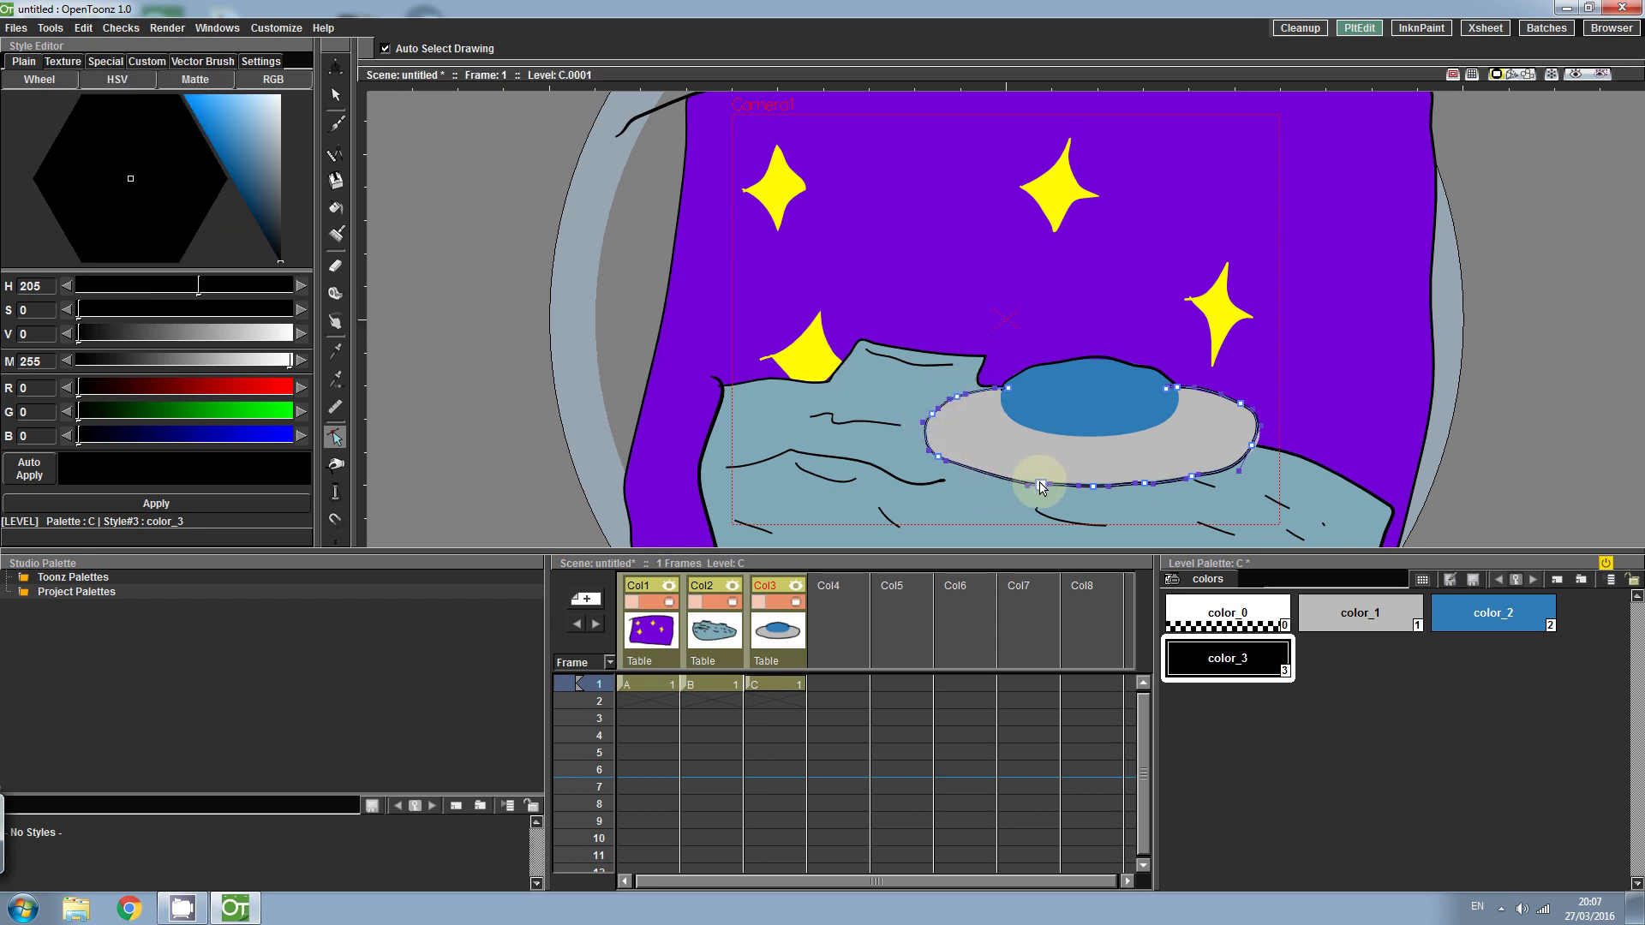
pyautogui.press('Delete')
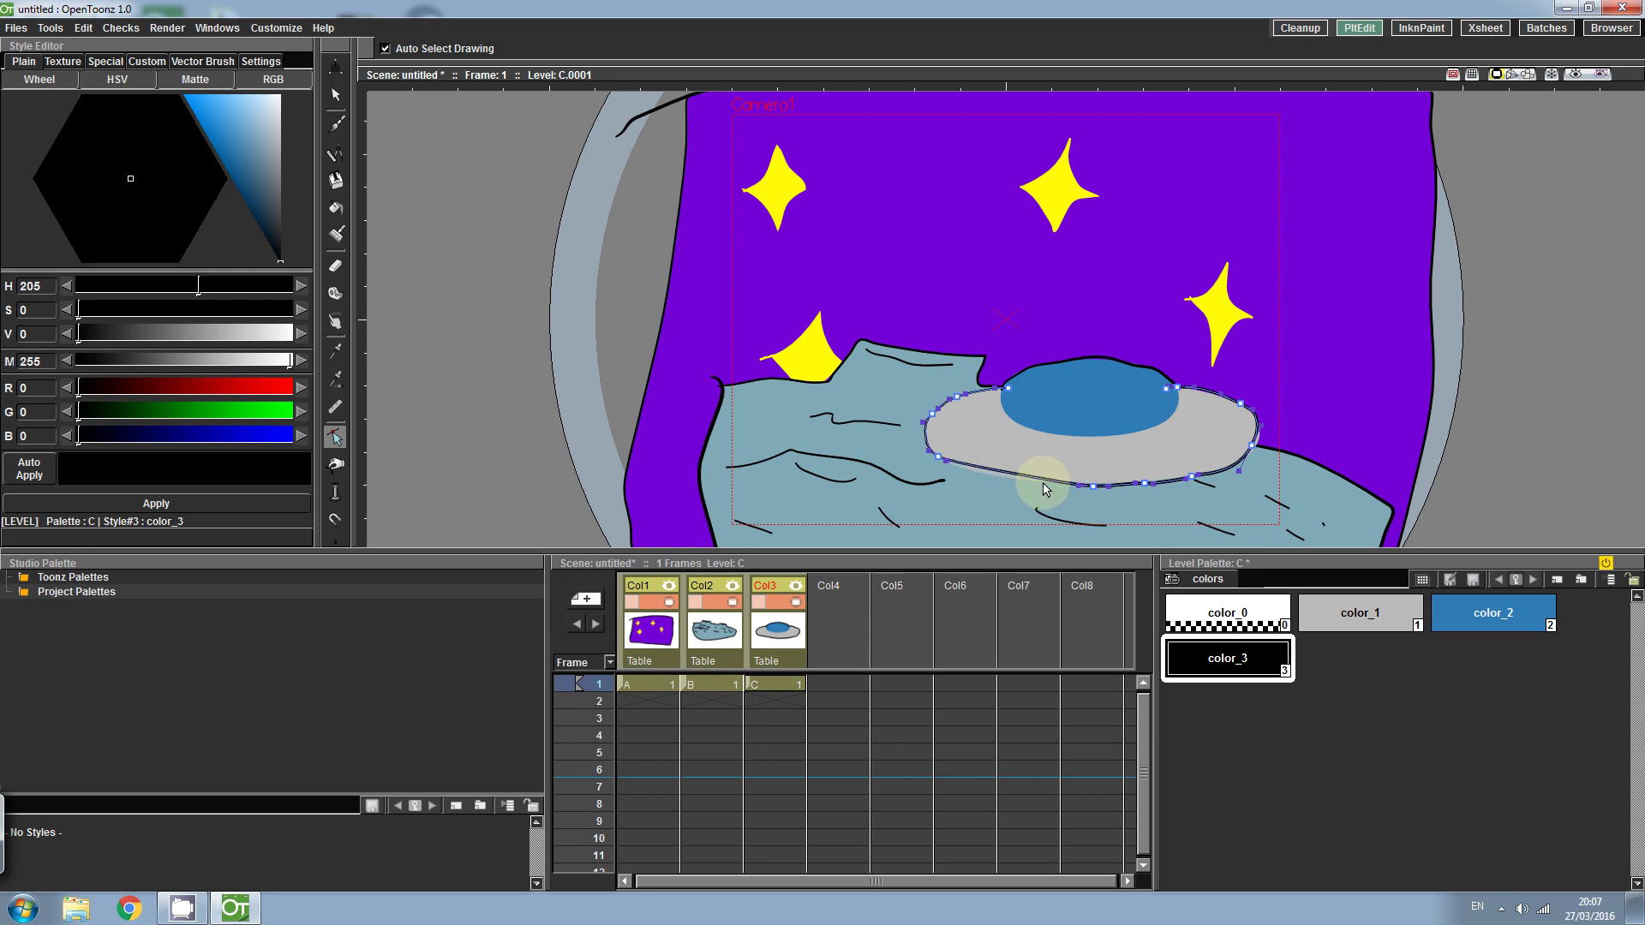
pyautogui.click(1105, 486)
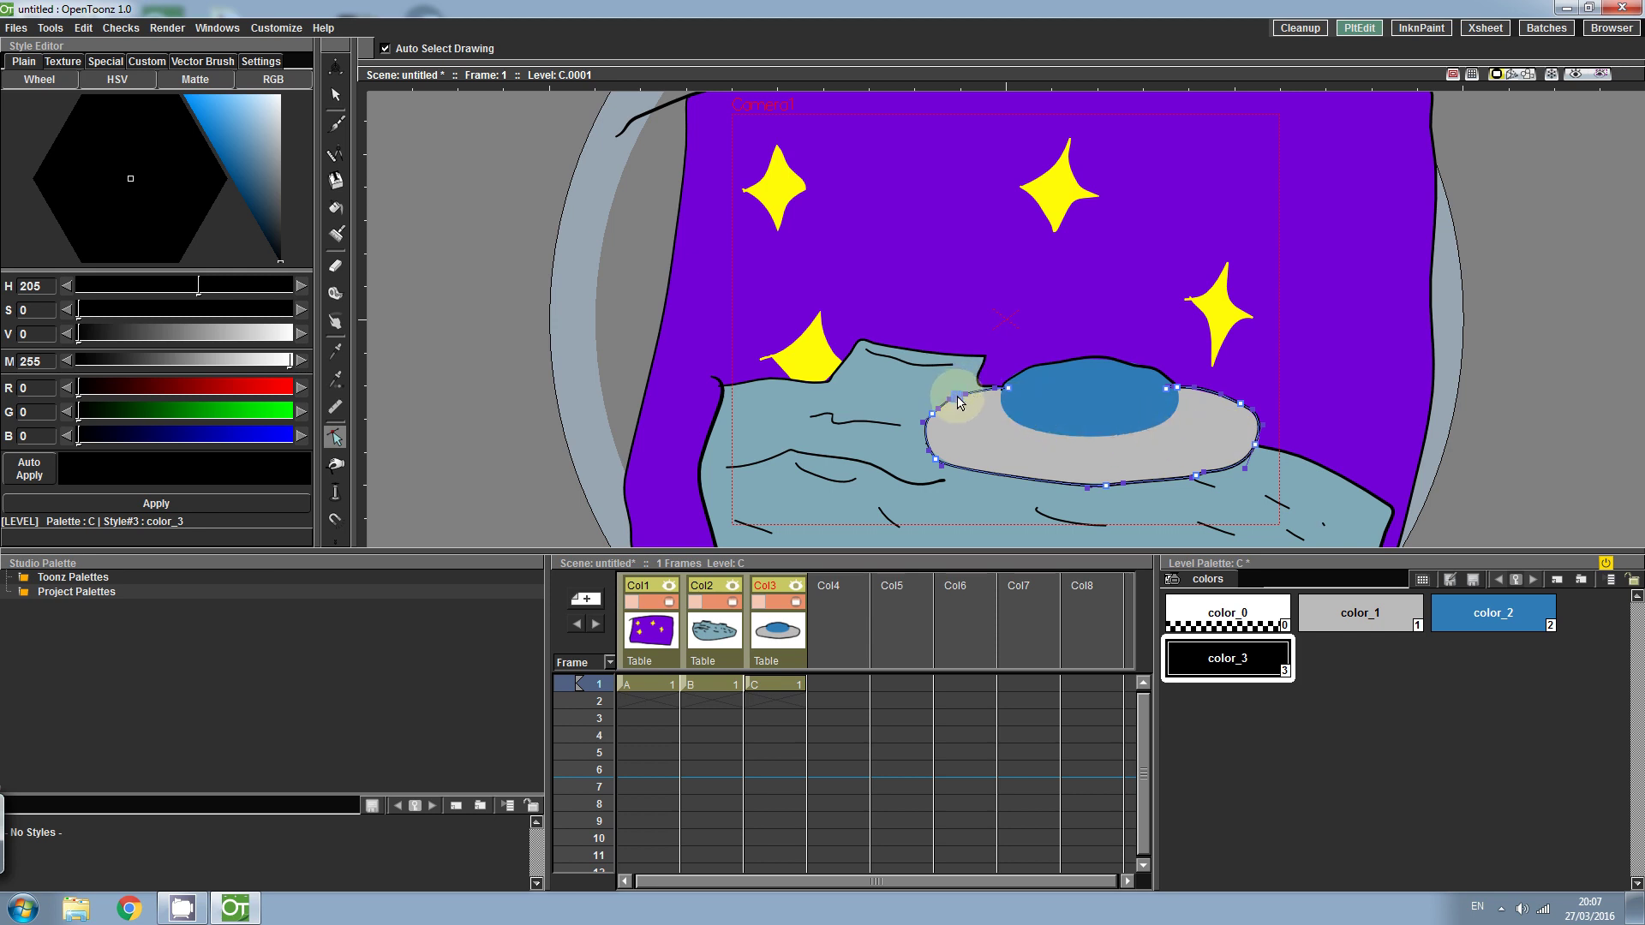
# - Reshape the blue dome's top arc so it rises taller and rounder
pyautogui.click(1135, 367)
pyautogui.moveTo(1137, 369); pyautogui.dragTo(1143, 371)
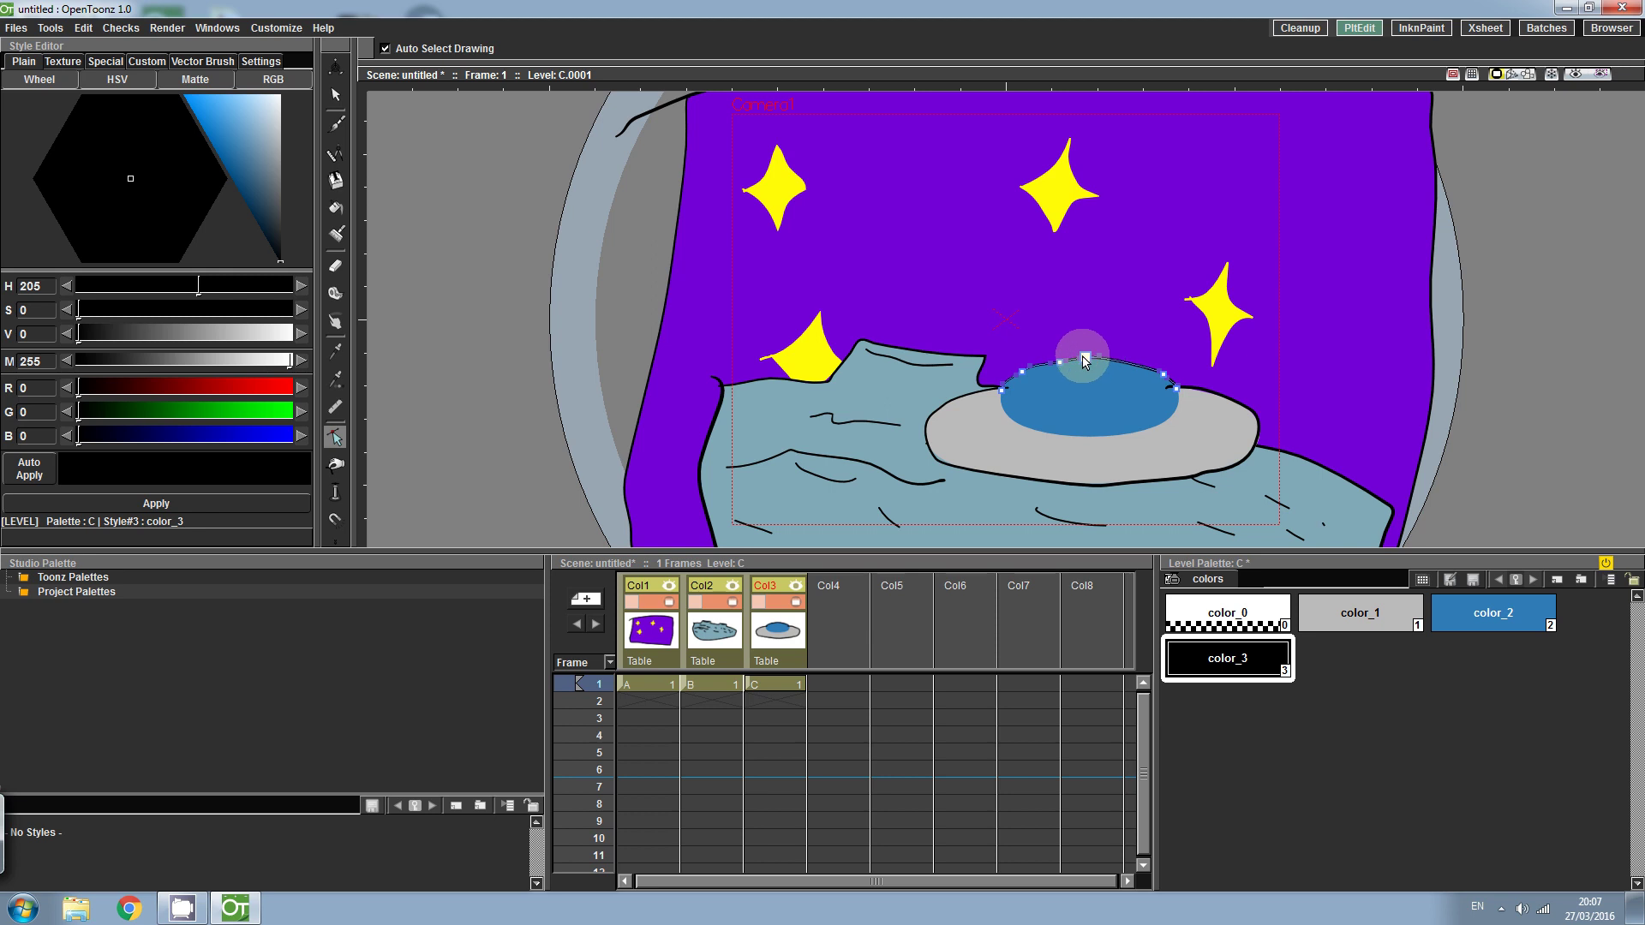
pyautogui.moveTo(1086, 358); pyautogui.dragTo(1086, 358)
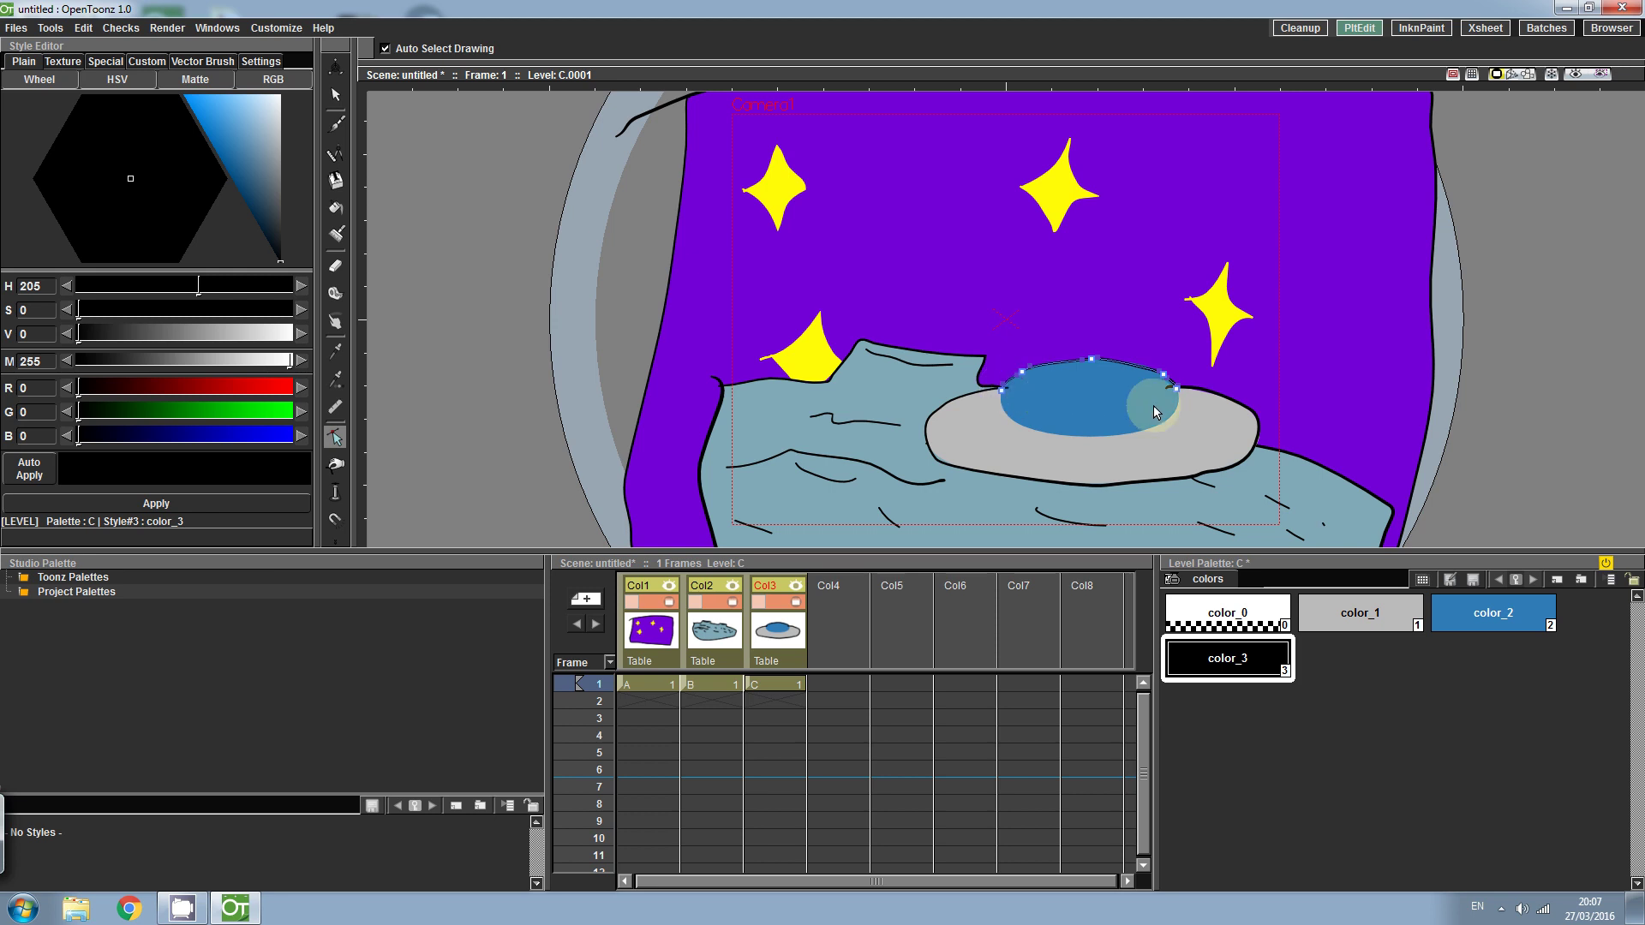
pyautogui.click(1179, 393)
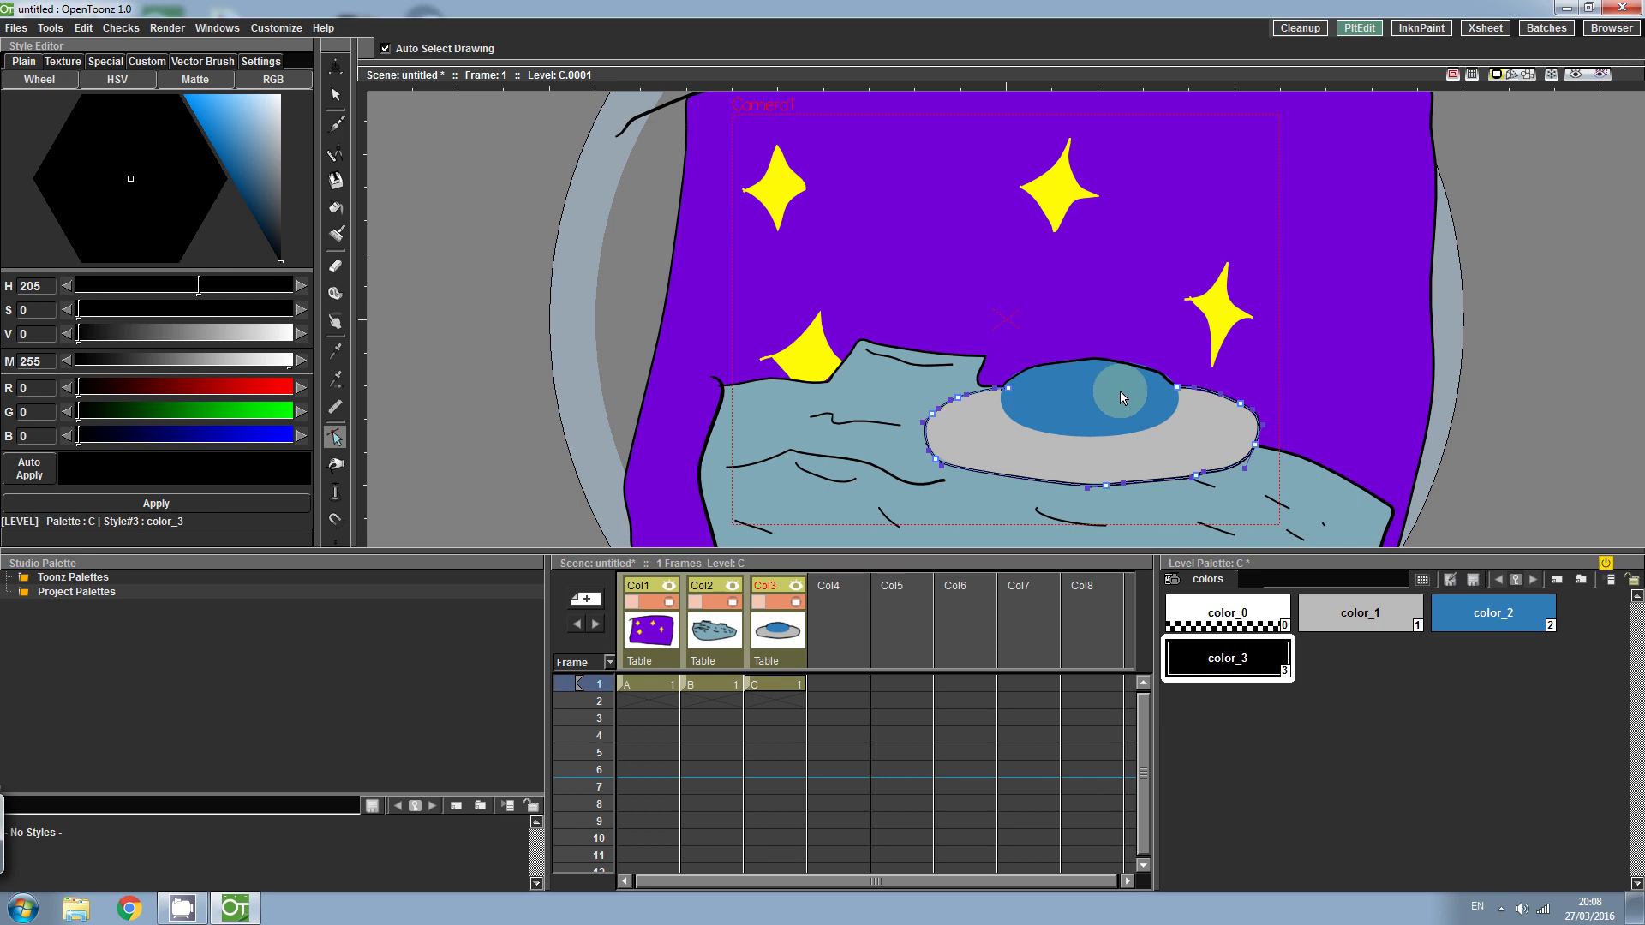
# - Brush three short grey color_1 legs beneath the saucer disc, one with a curled end
pyautogui.click(1011, 391)
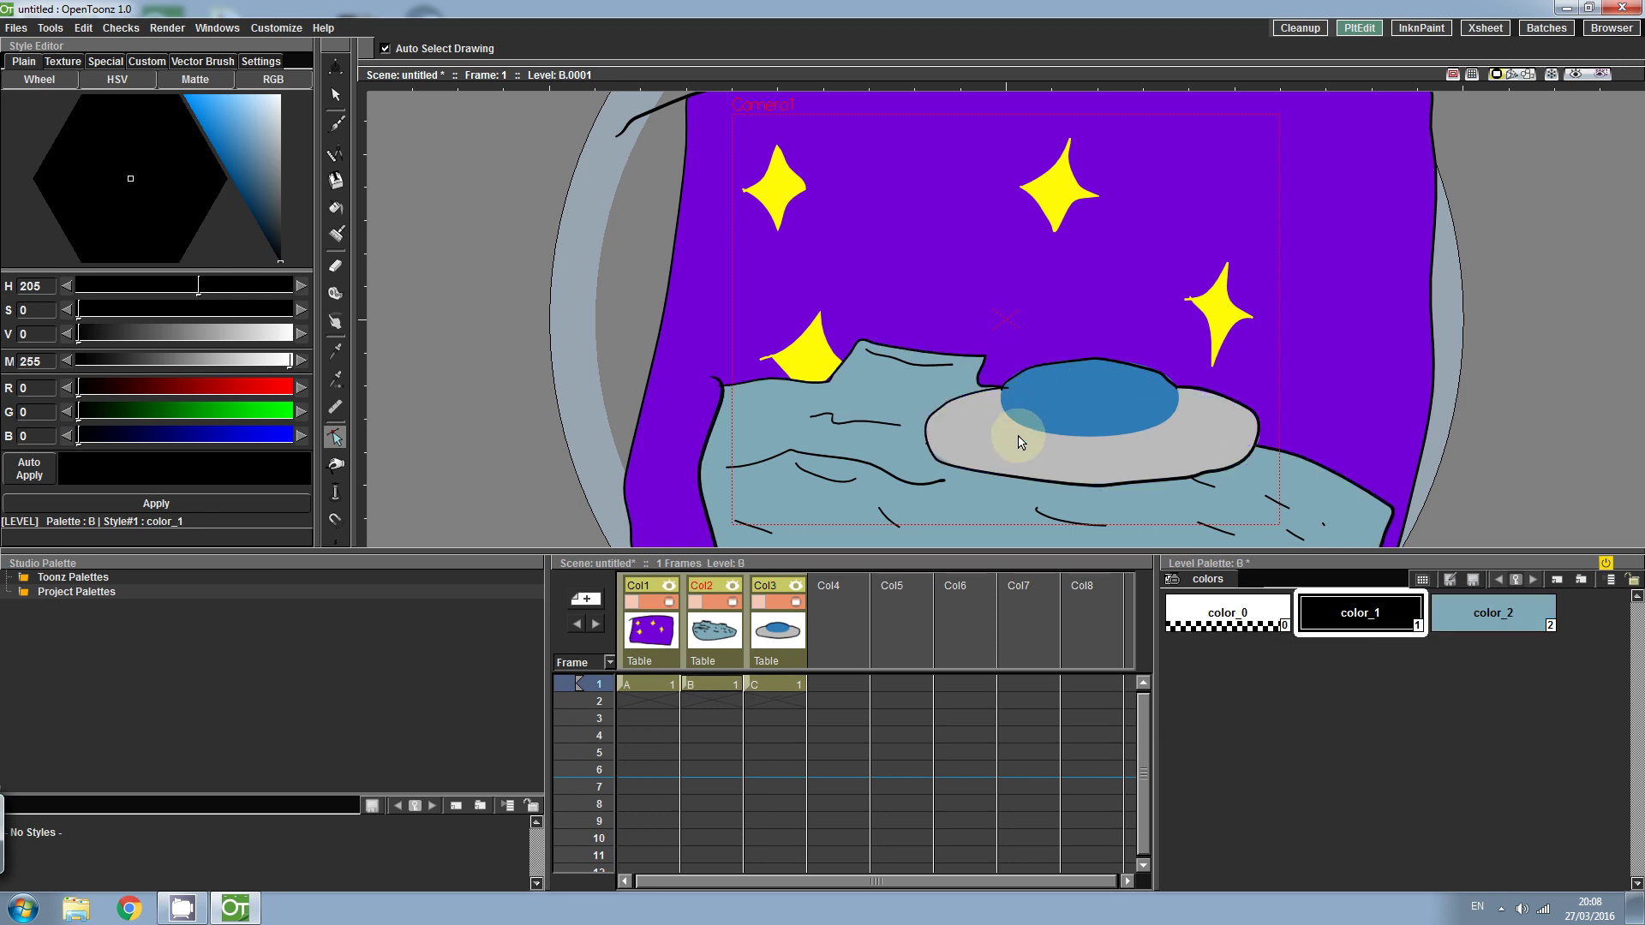
pyautogui.click(1007, 391)
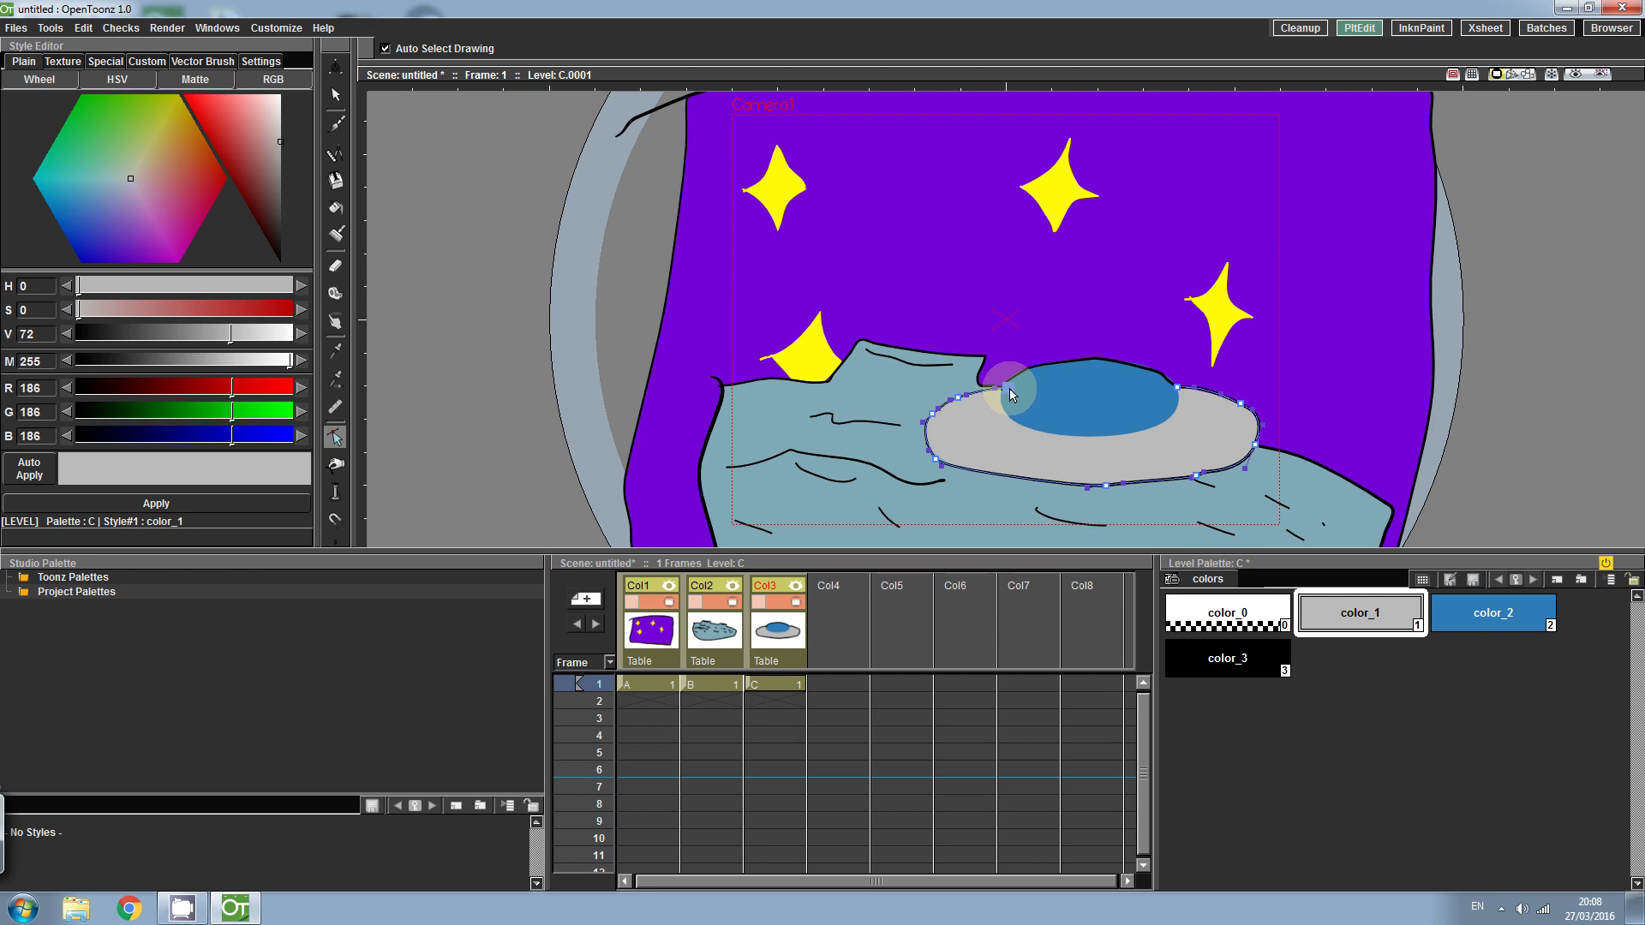
pyautogui.click(1395, 399)
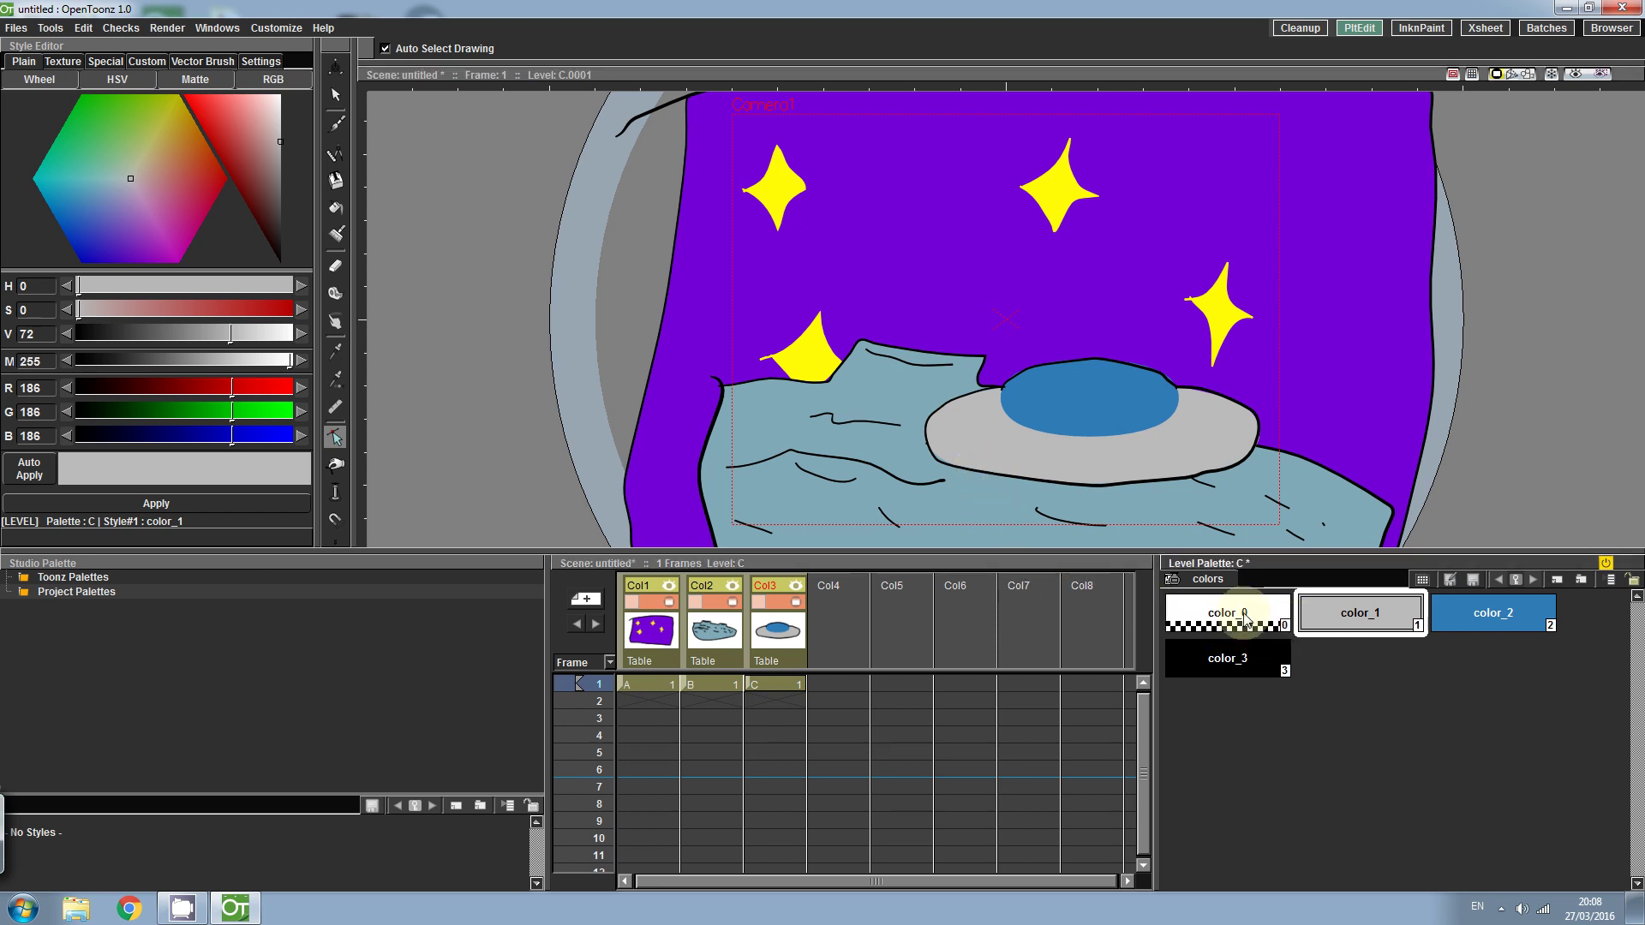
pyautogui.click(335, 125)
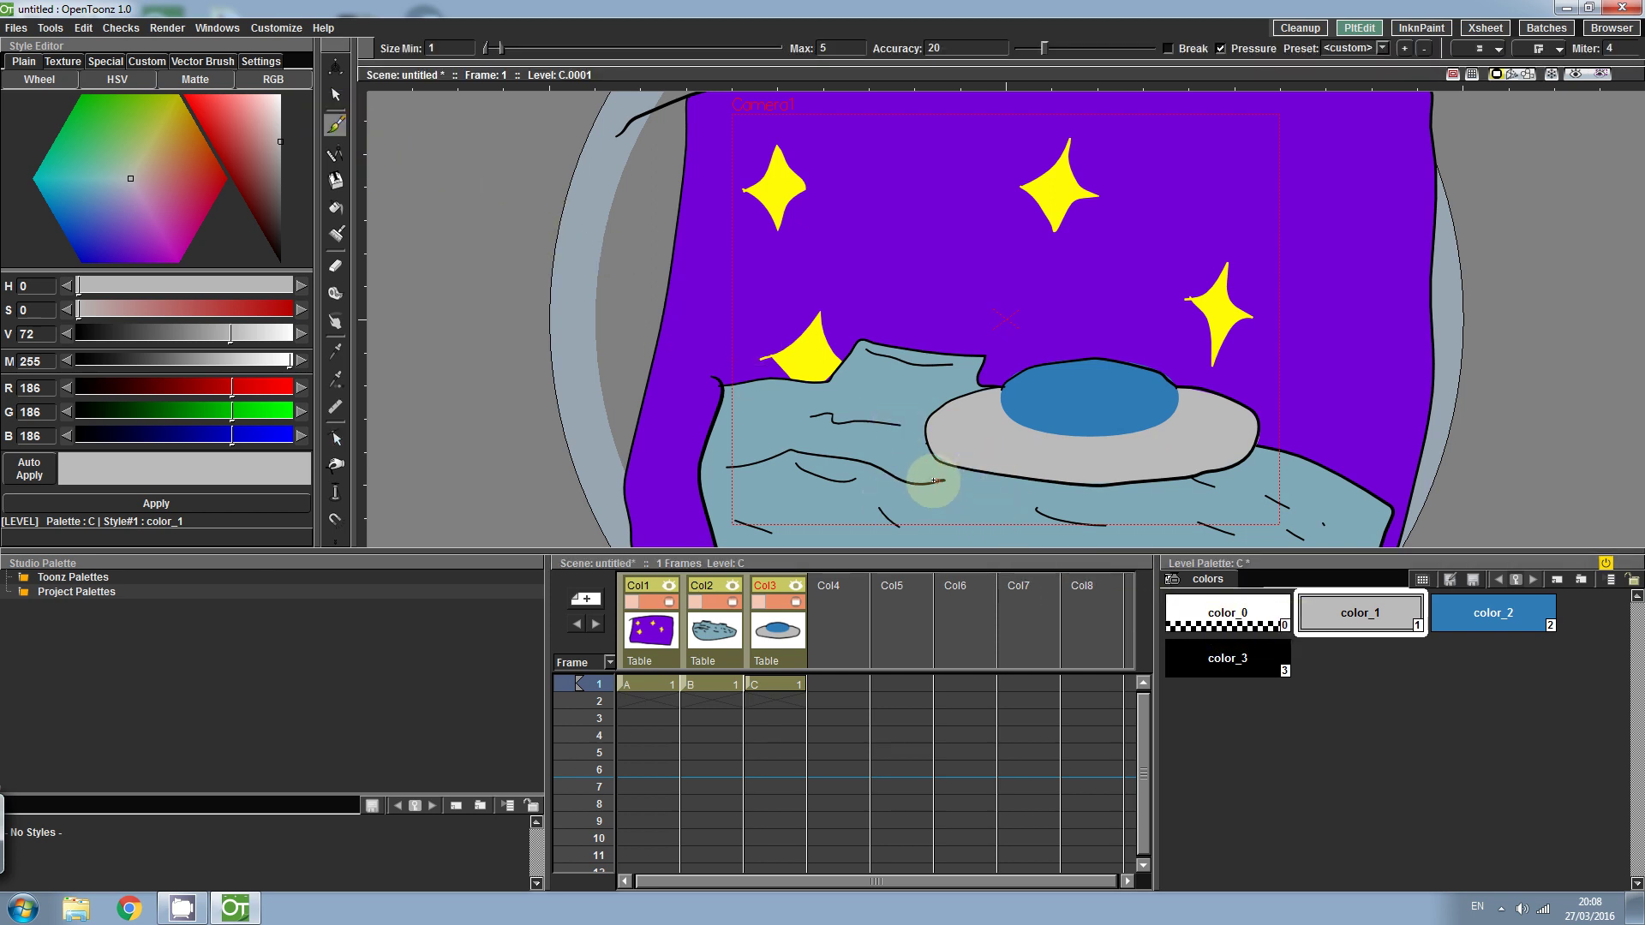
pyautogui.moveTo(957, 495); pyautogui.dragTo(956, 495)
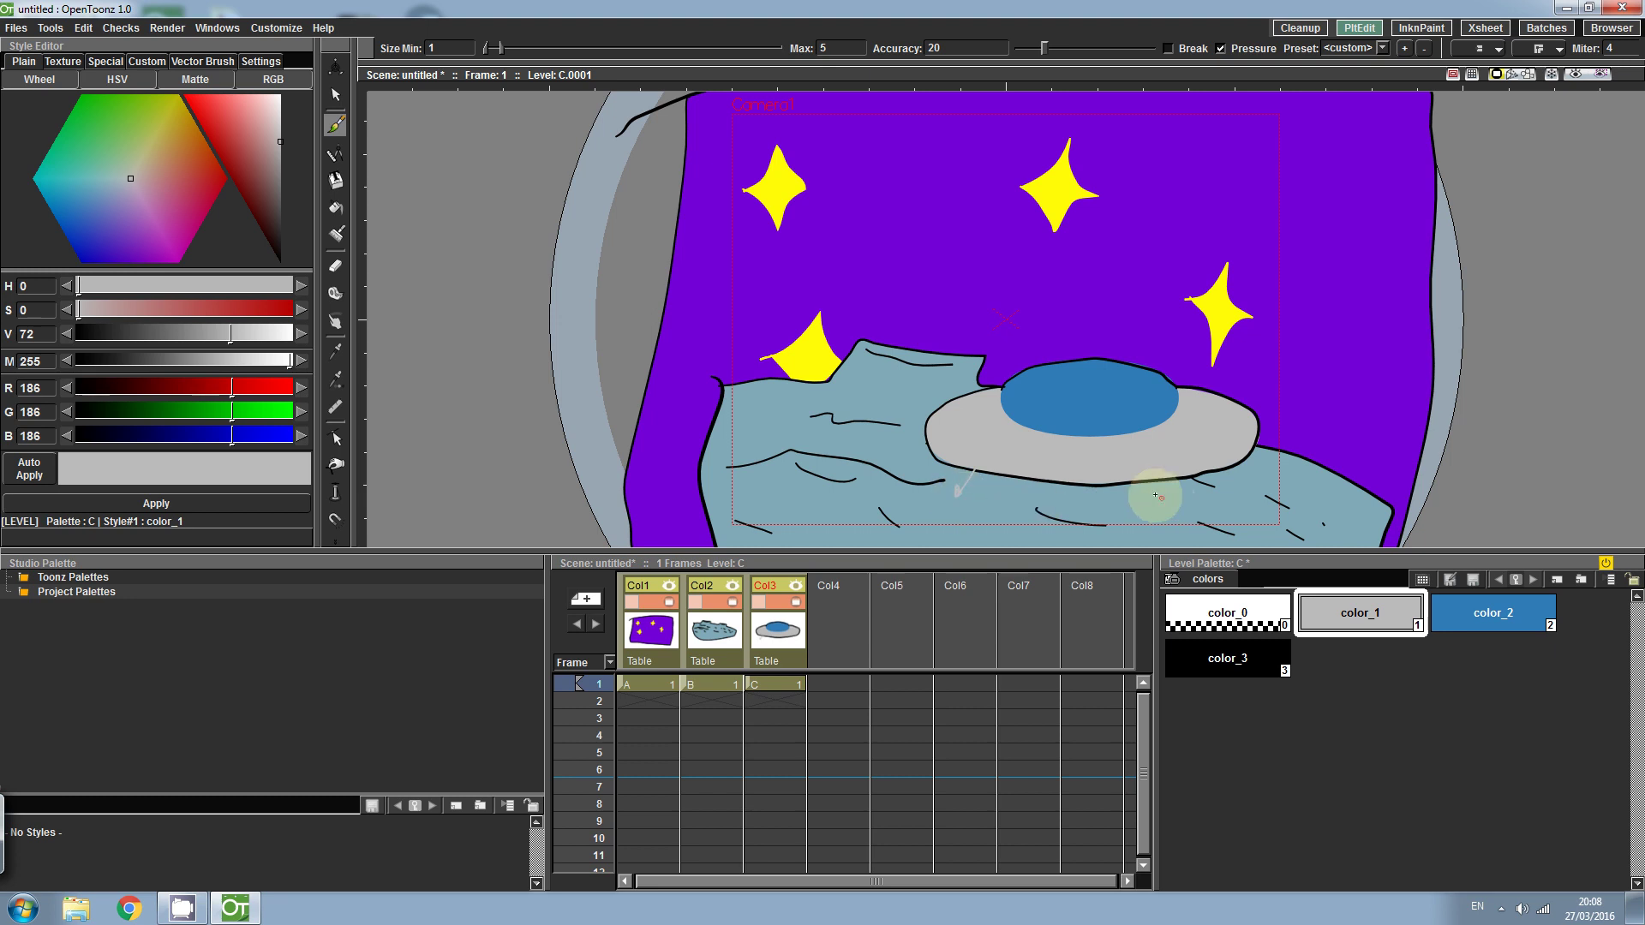
pyautogui.moveTo(1099, 484); pyautogui.dragTo(1096, 513)
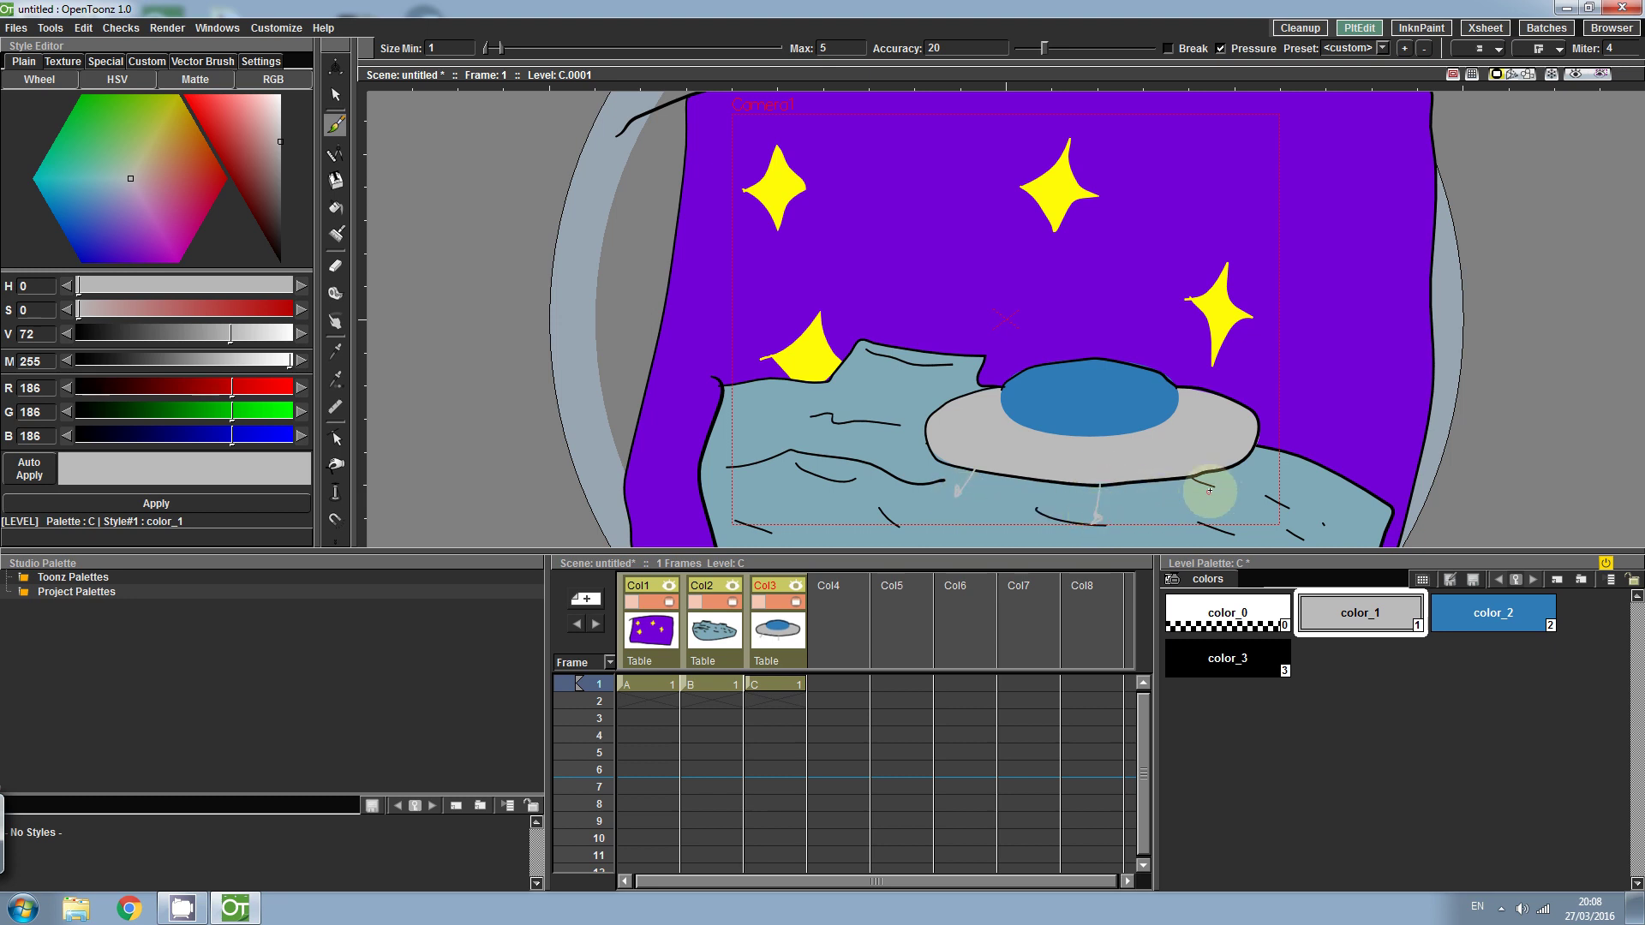
pyautogui.hotkey('ctrl', 'z')
pyautogui.moveTo(1097, 485); pyautogui.dragTo(1097, 512)
pyautogui.moveTo(1209, 468); pyautogui.dragTo(1230, 501)
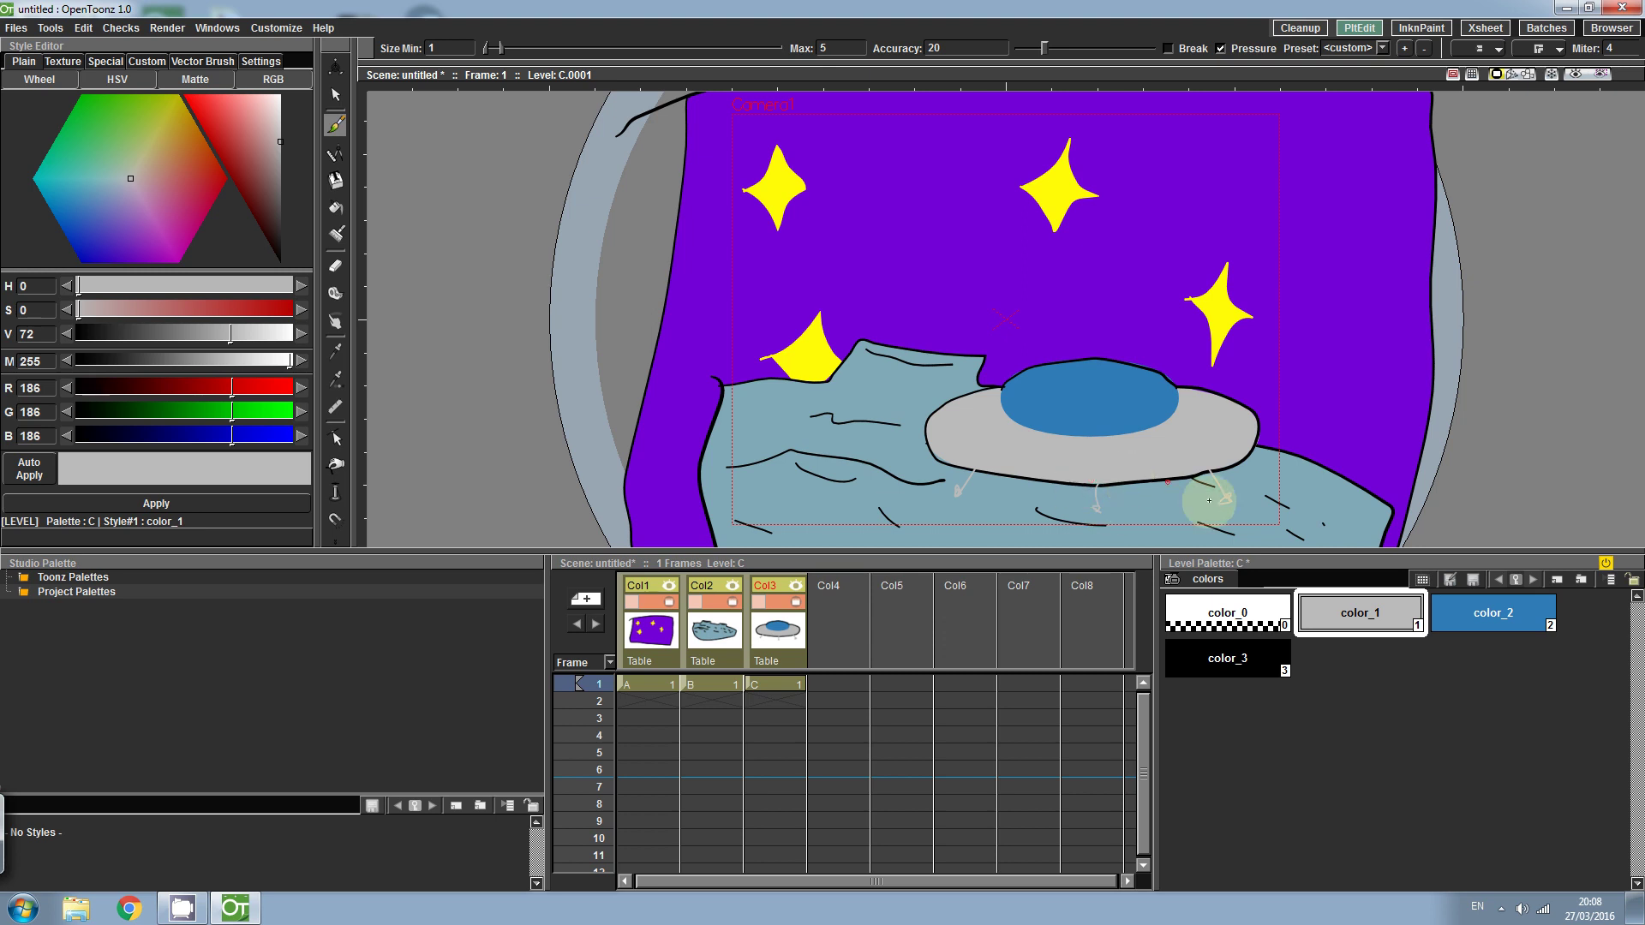
# - Extend the sky drawing in Col1 down to frame 30
pyautogui.click(782, 685)
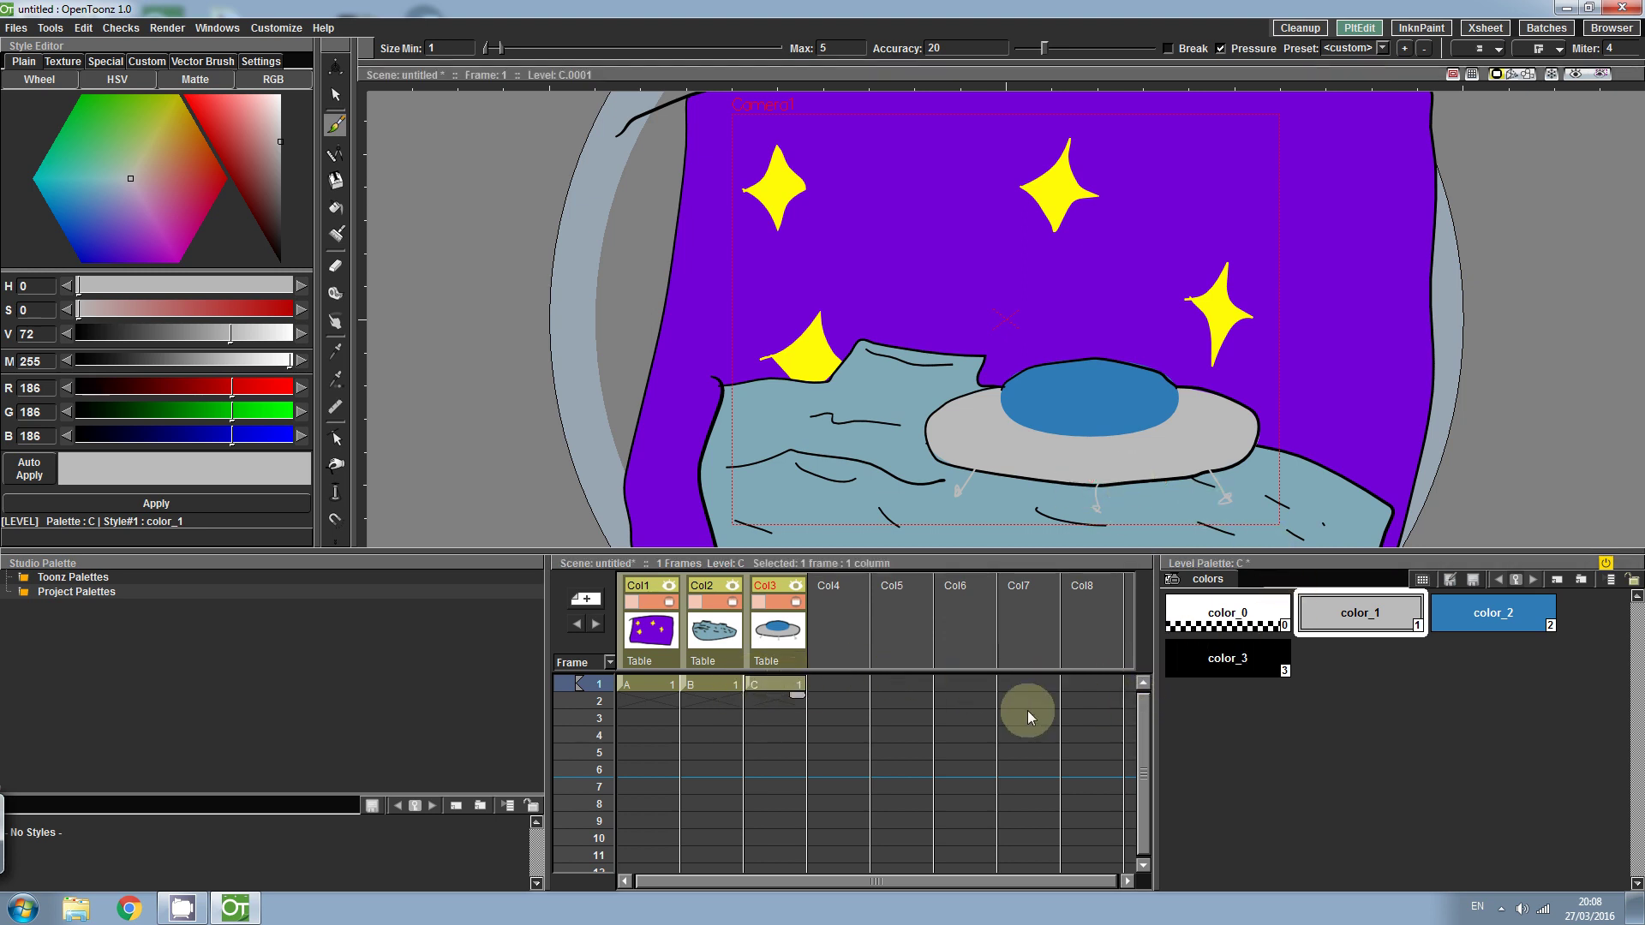
pyautogui.click(646, 683)
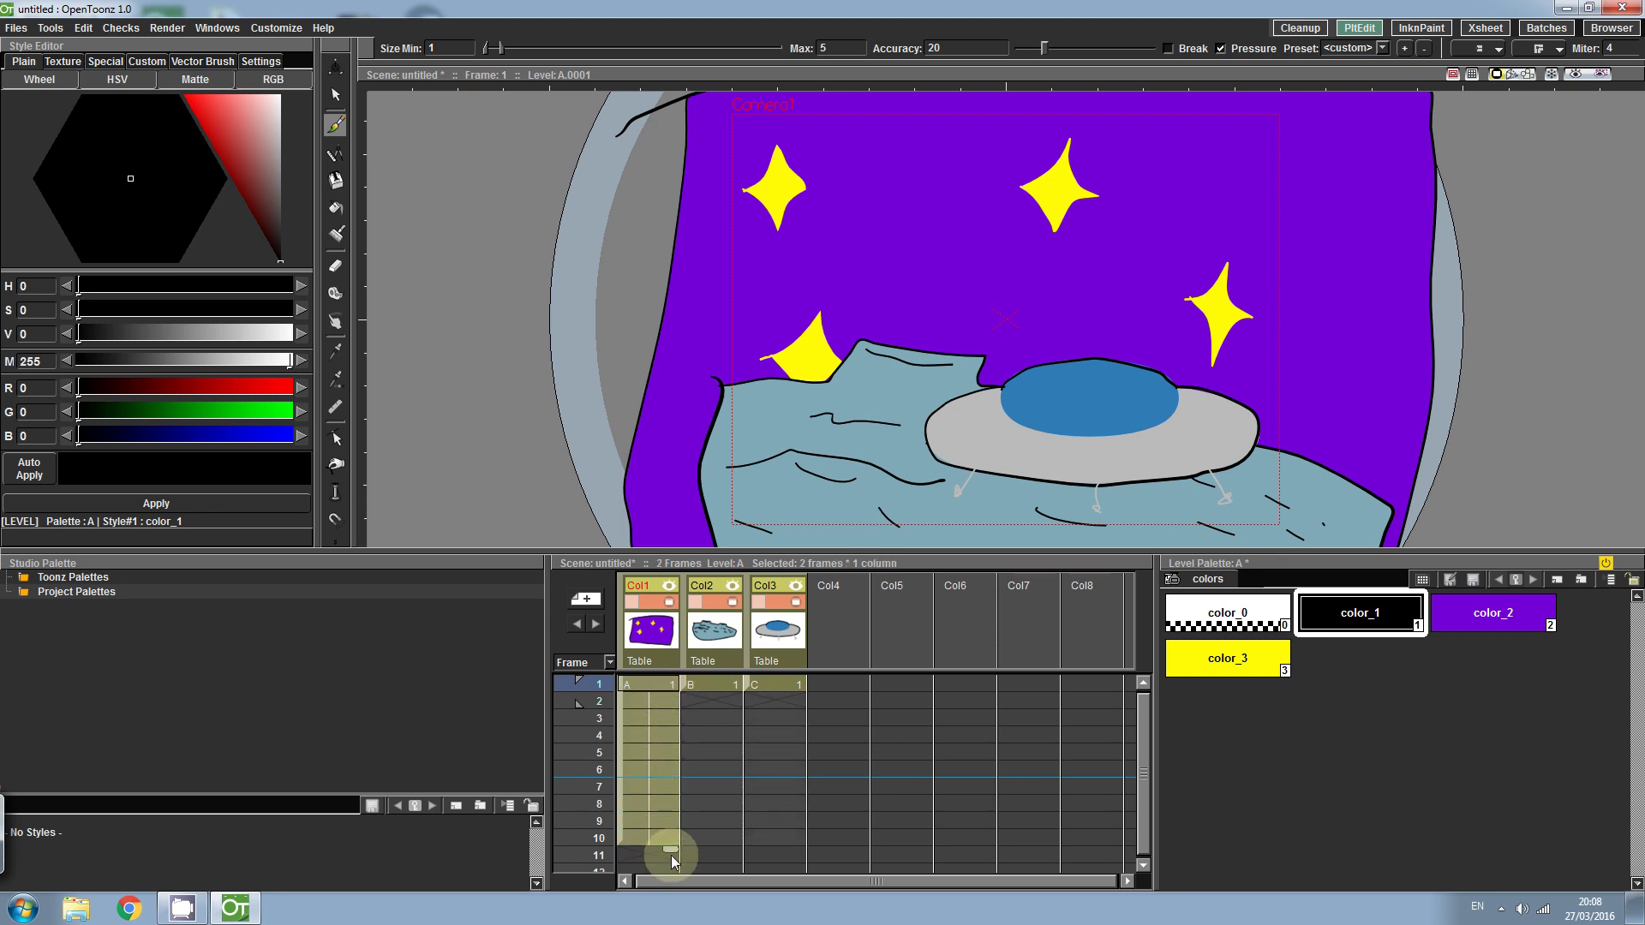
pyautogui.moveTo(671, 855)
pyautogui.mouseDown()
pyautogui.moveTo(666, 876)
pyautogui.moveTo(665, 831)
pyautogui.mouseUp()
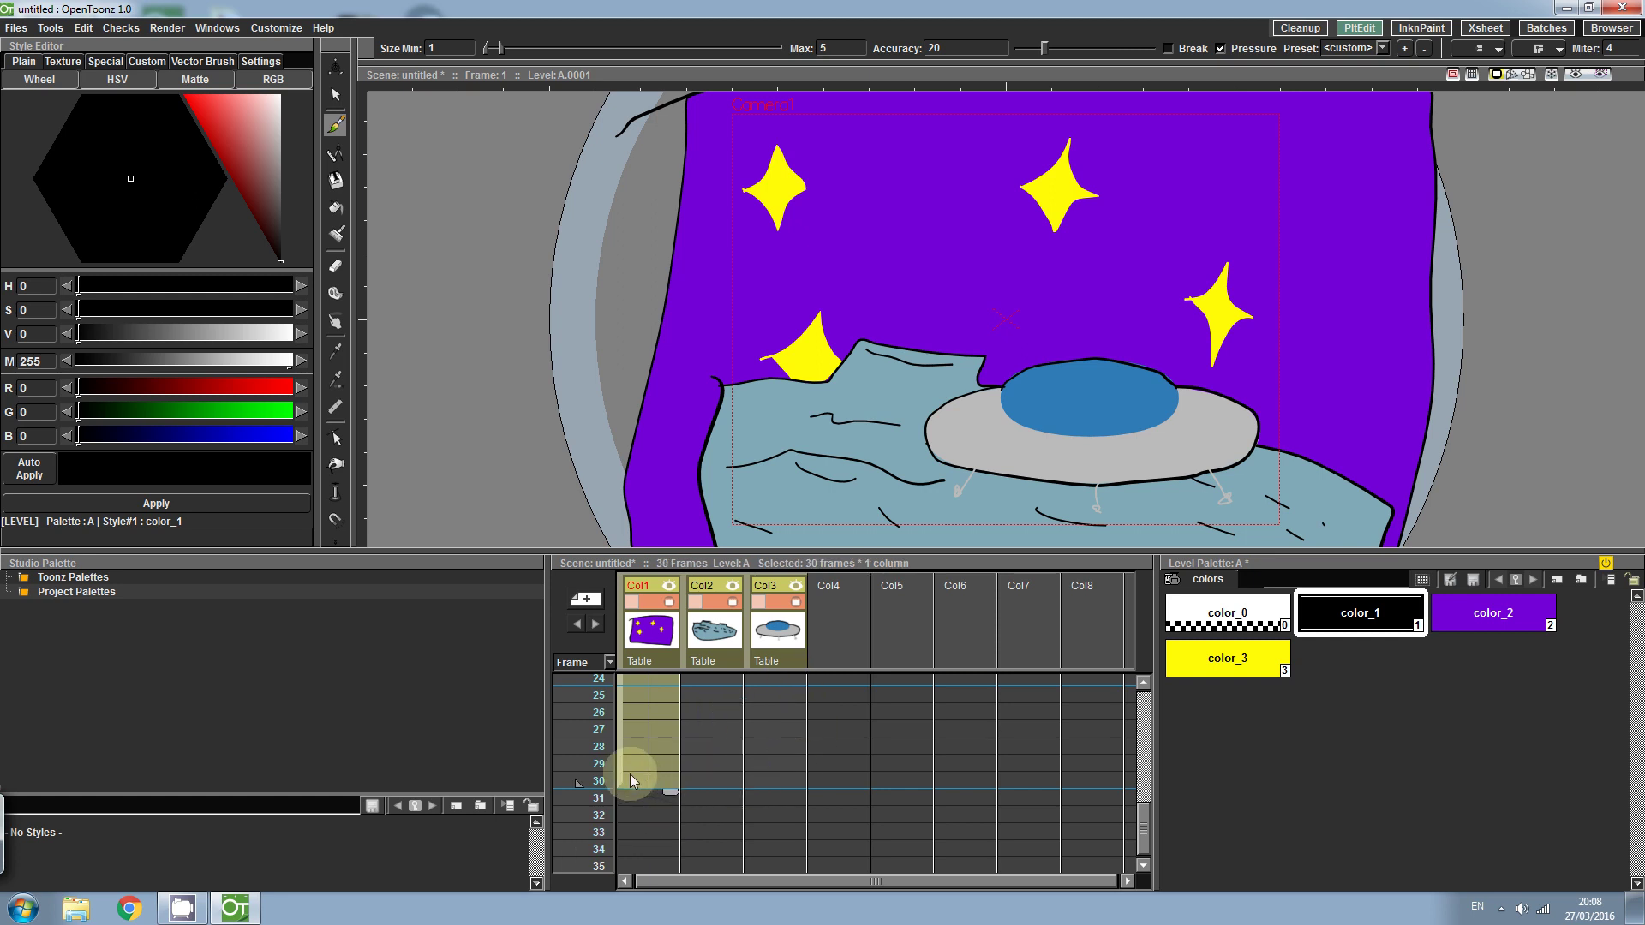
pyautogui.moveTo(1148, 814); pyautogui.dragTo(1167, 680)
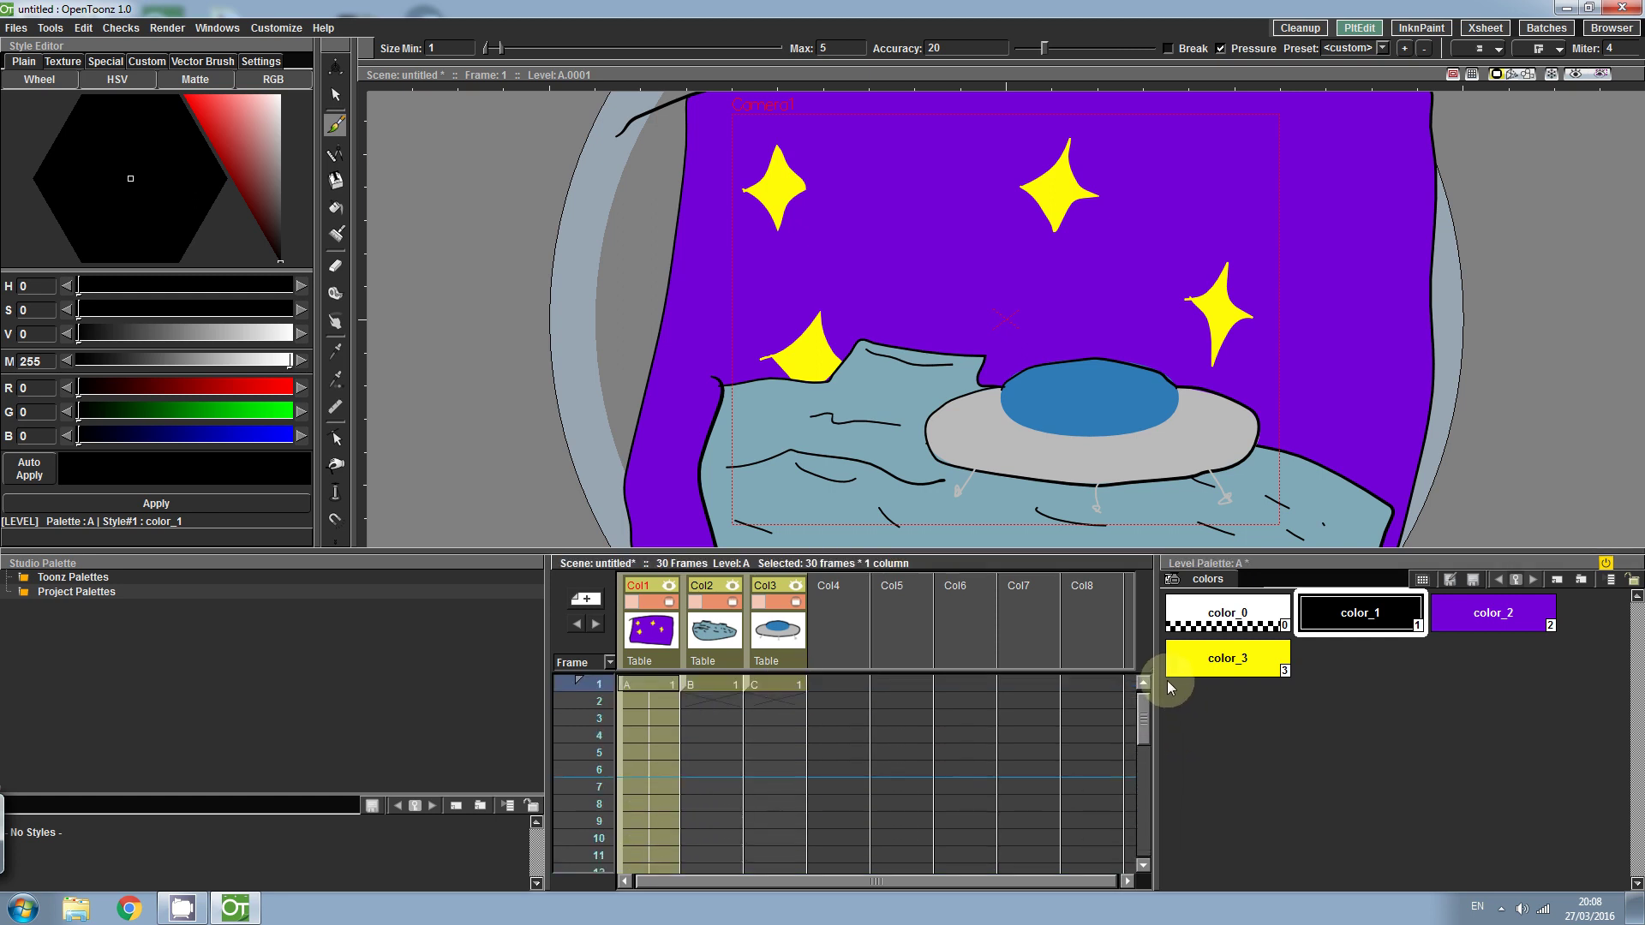
# - Extend the ground and saucer drawings in Col2 and Col3 through frame 30
pyautogui.click(722, 682)
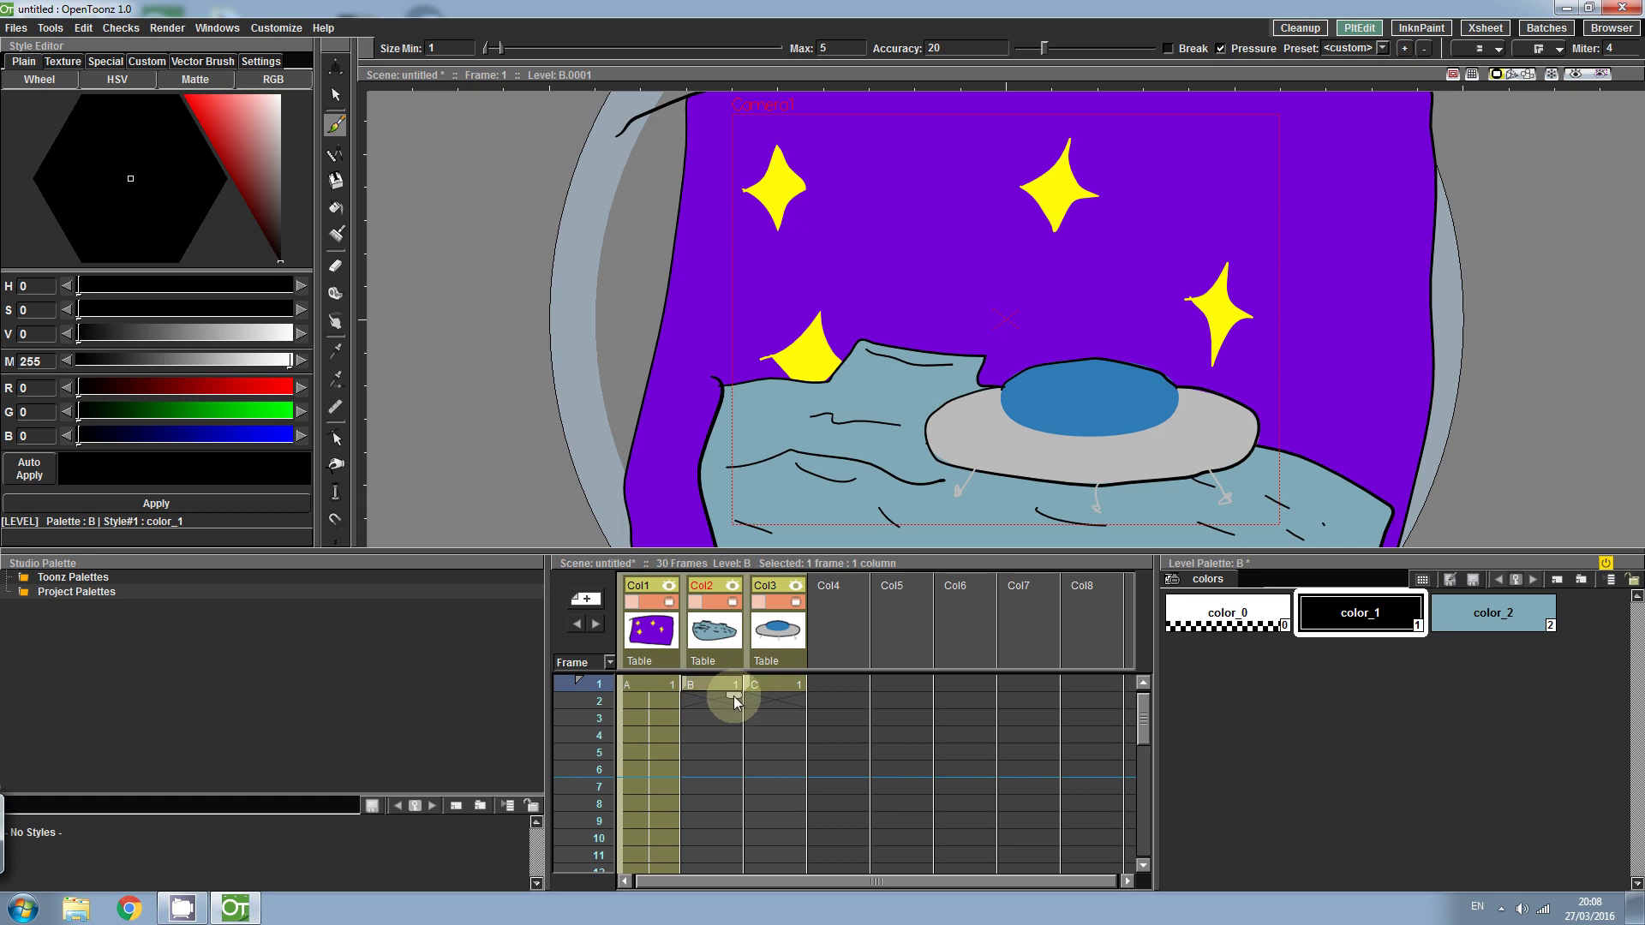
pyautogui.moveTo(733, 695); pyautogui.dragTo(715, 836)
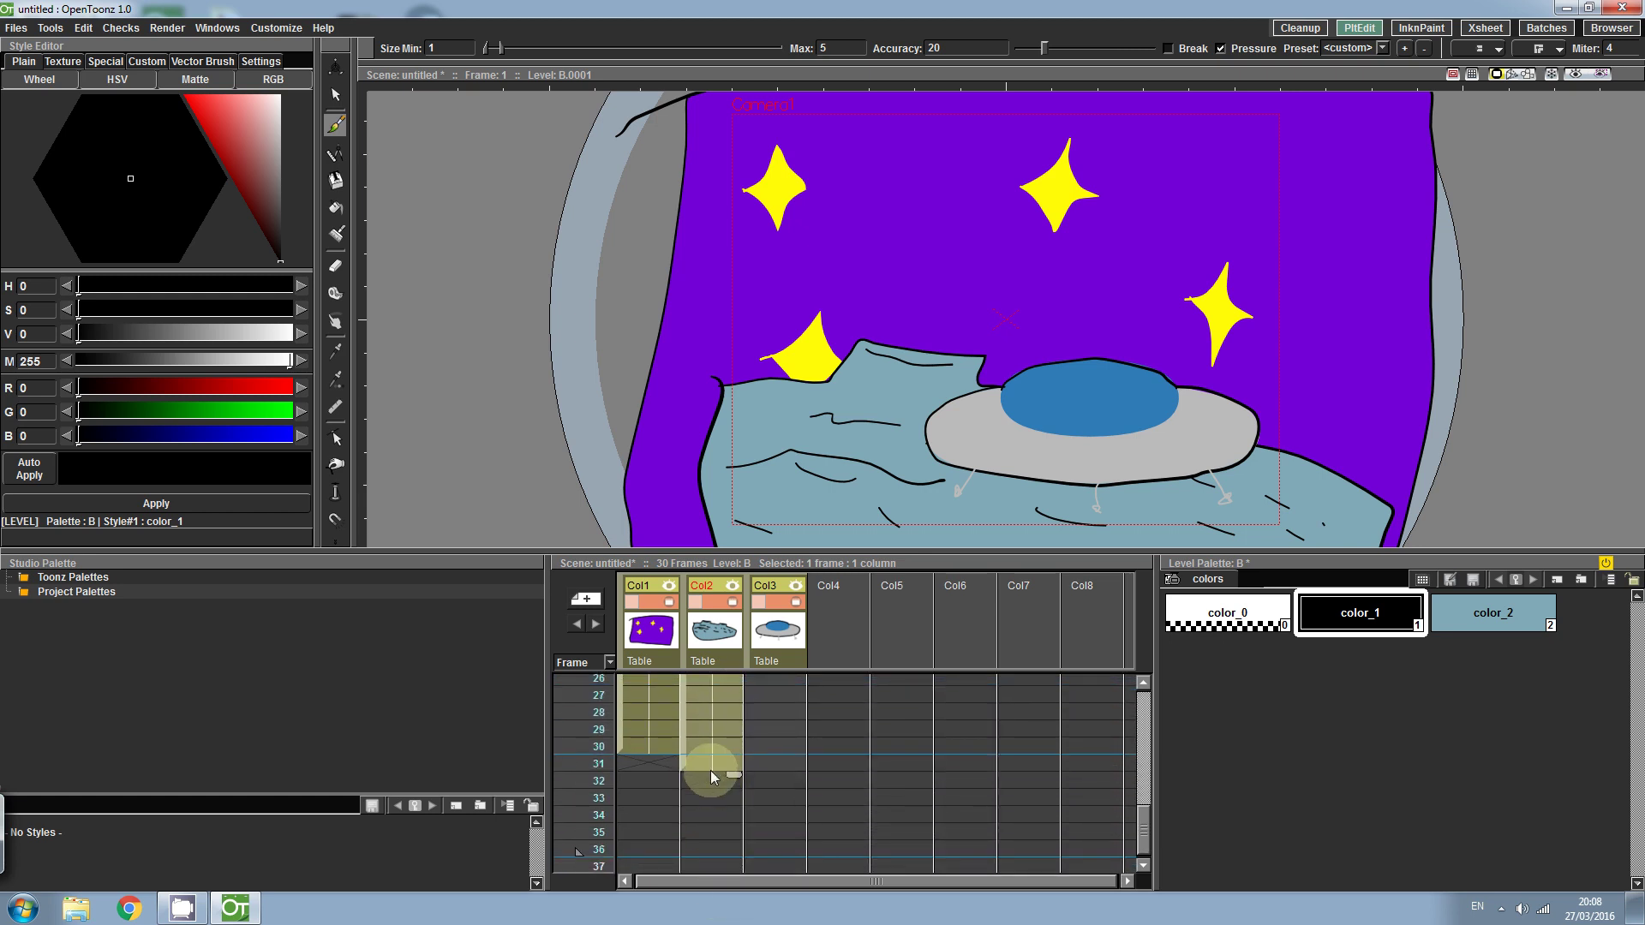
pyautogui.moveTo(712, 776); pyautogui.dragTo(716, 754)
pyautogui.moveTo(1142, 824); pyautogui.dragTo(1143, 673)
pyautogui.click(779, 684)
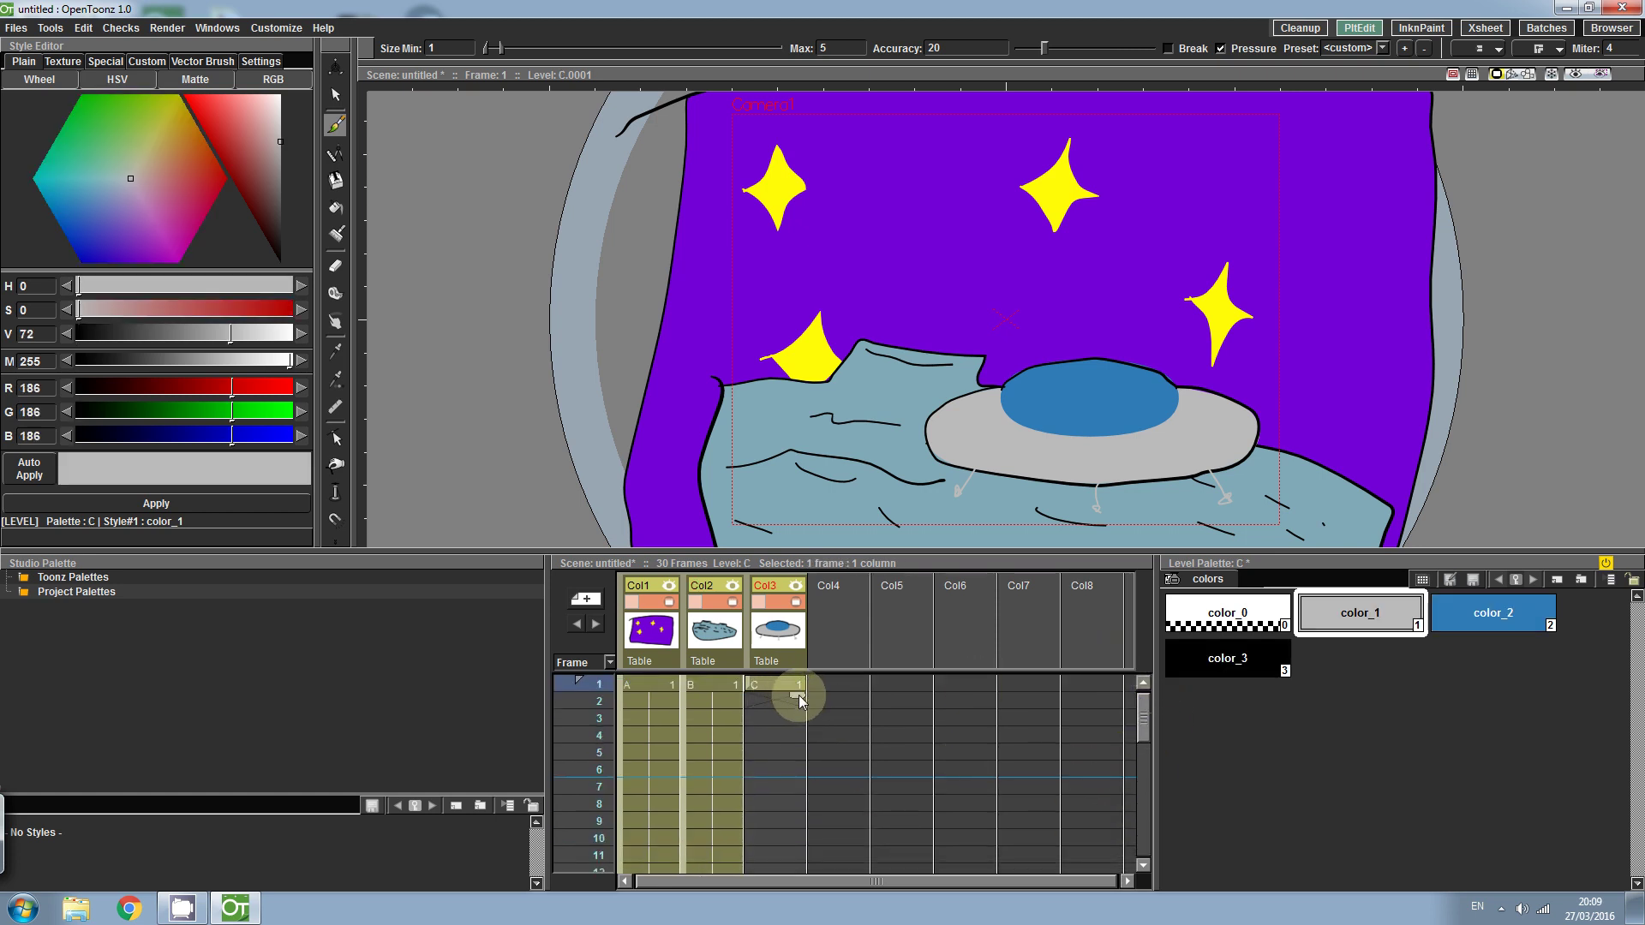
pyautogui.moveTo(782, 865); pyautogui.dragTo(781, 773)
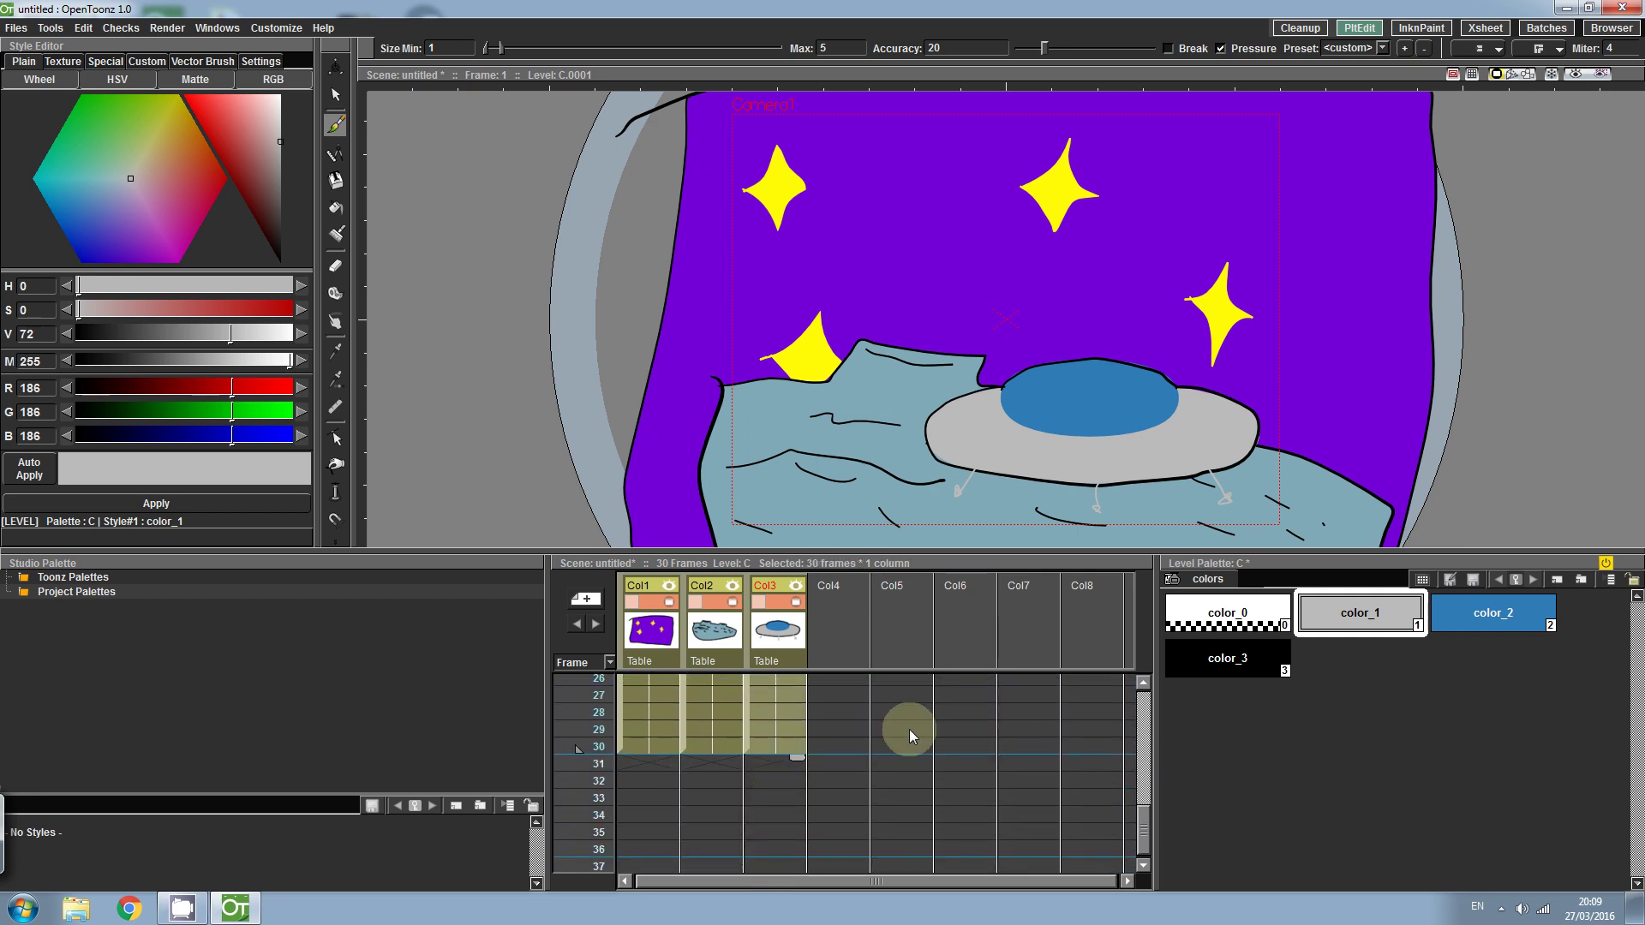
pyautogui.moveTo(1145, 827); pyautogui.dragTo(1140, 696)
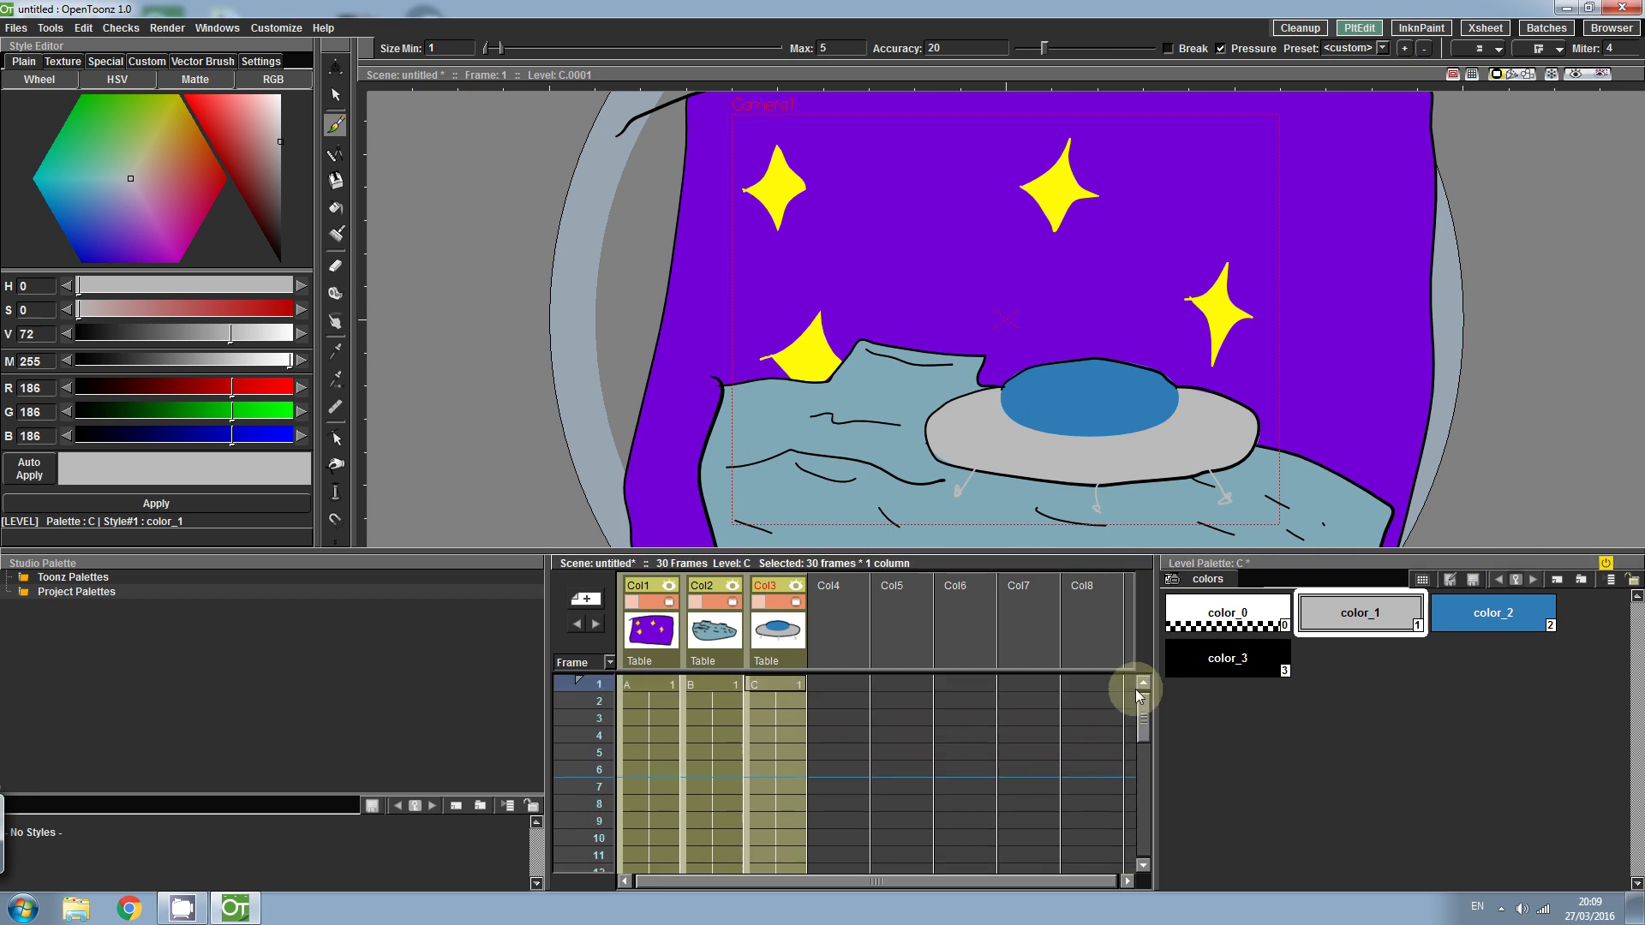
# - At frame 30, move the saucer column toward the sky's top-right corner with the Animate tool
pyautogui.click(768, 684)
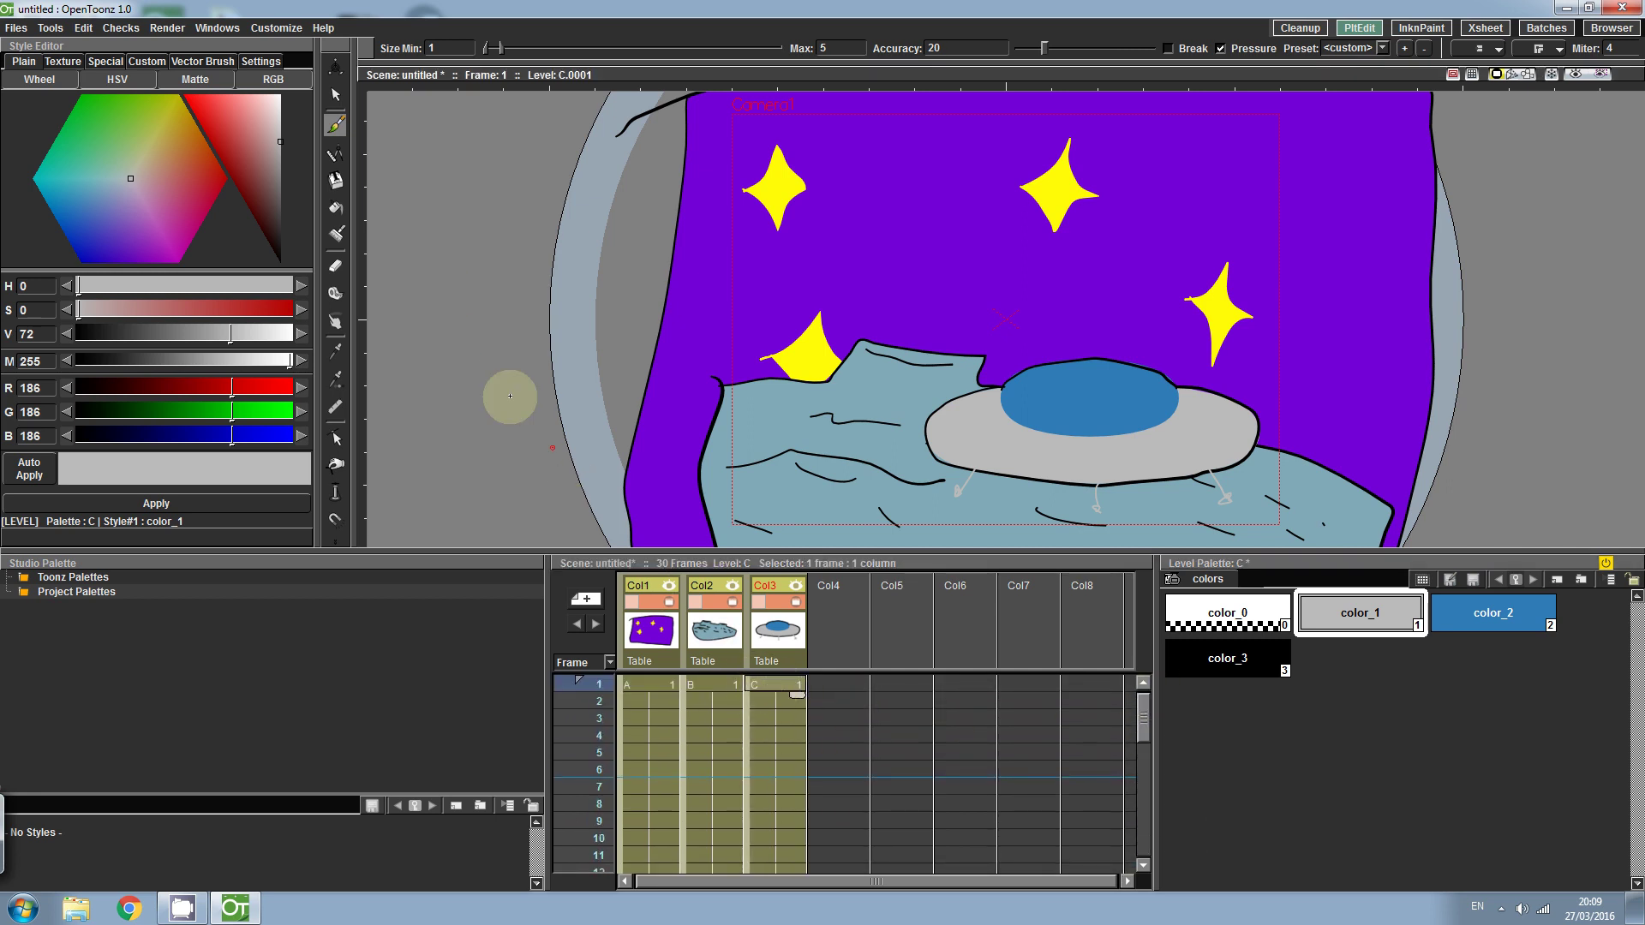
pyautogui.click(335, 67)
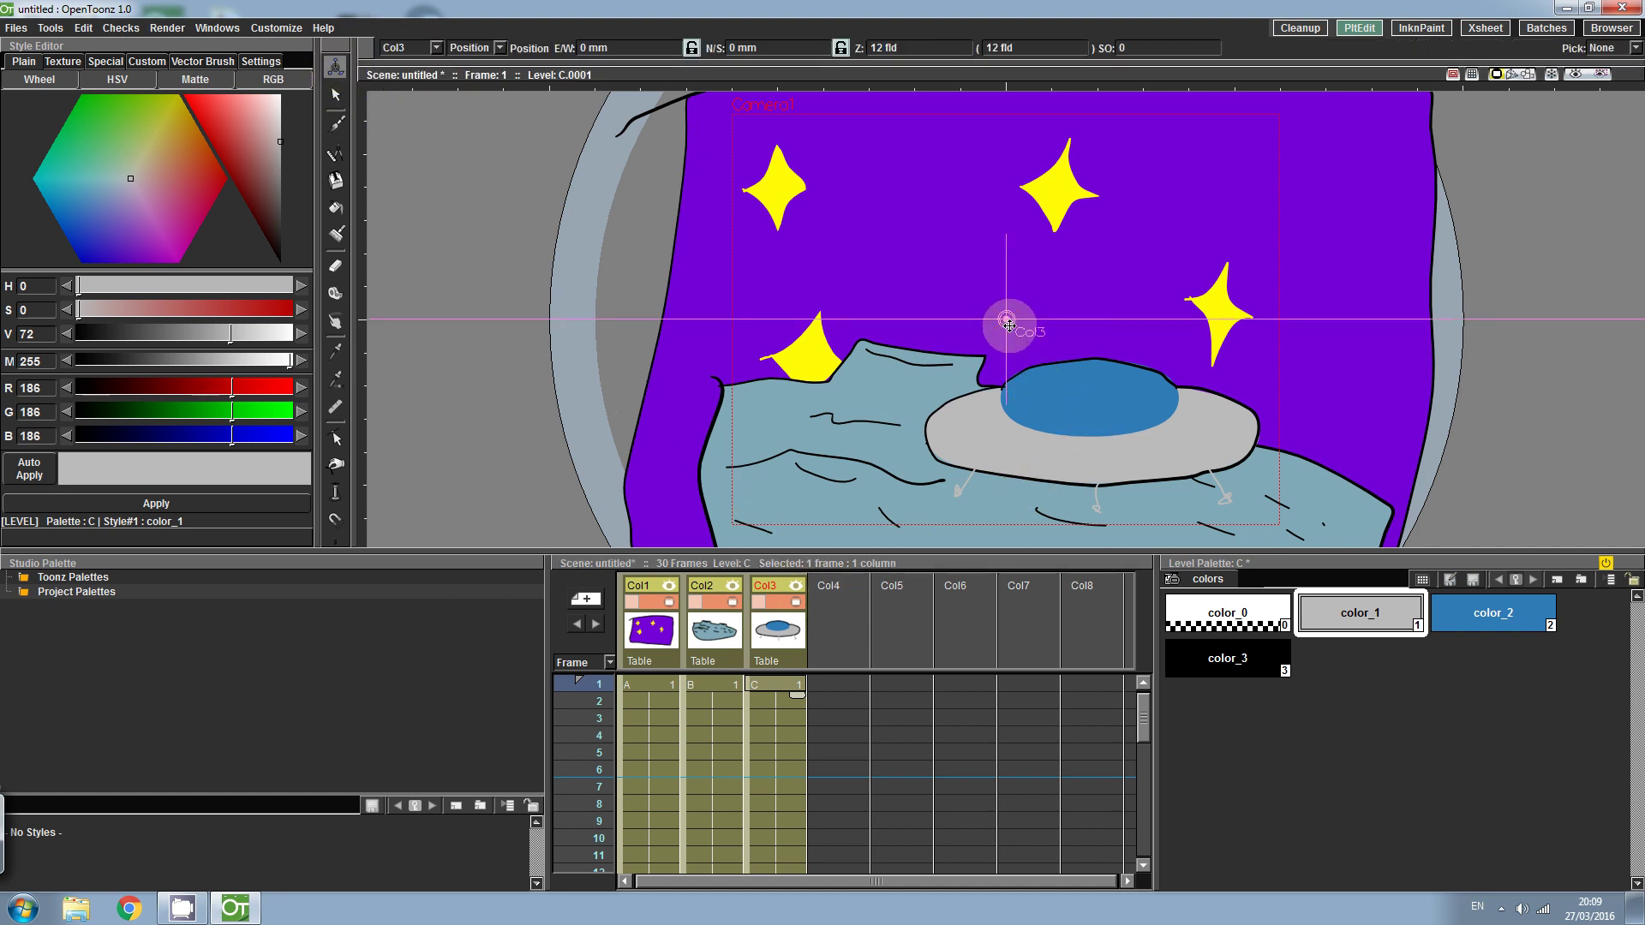
pyautogui.moveTo(1147, 711); pyautogui.dragTo(1148, 821)
pyautogui.click(775, 792)
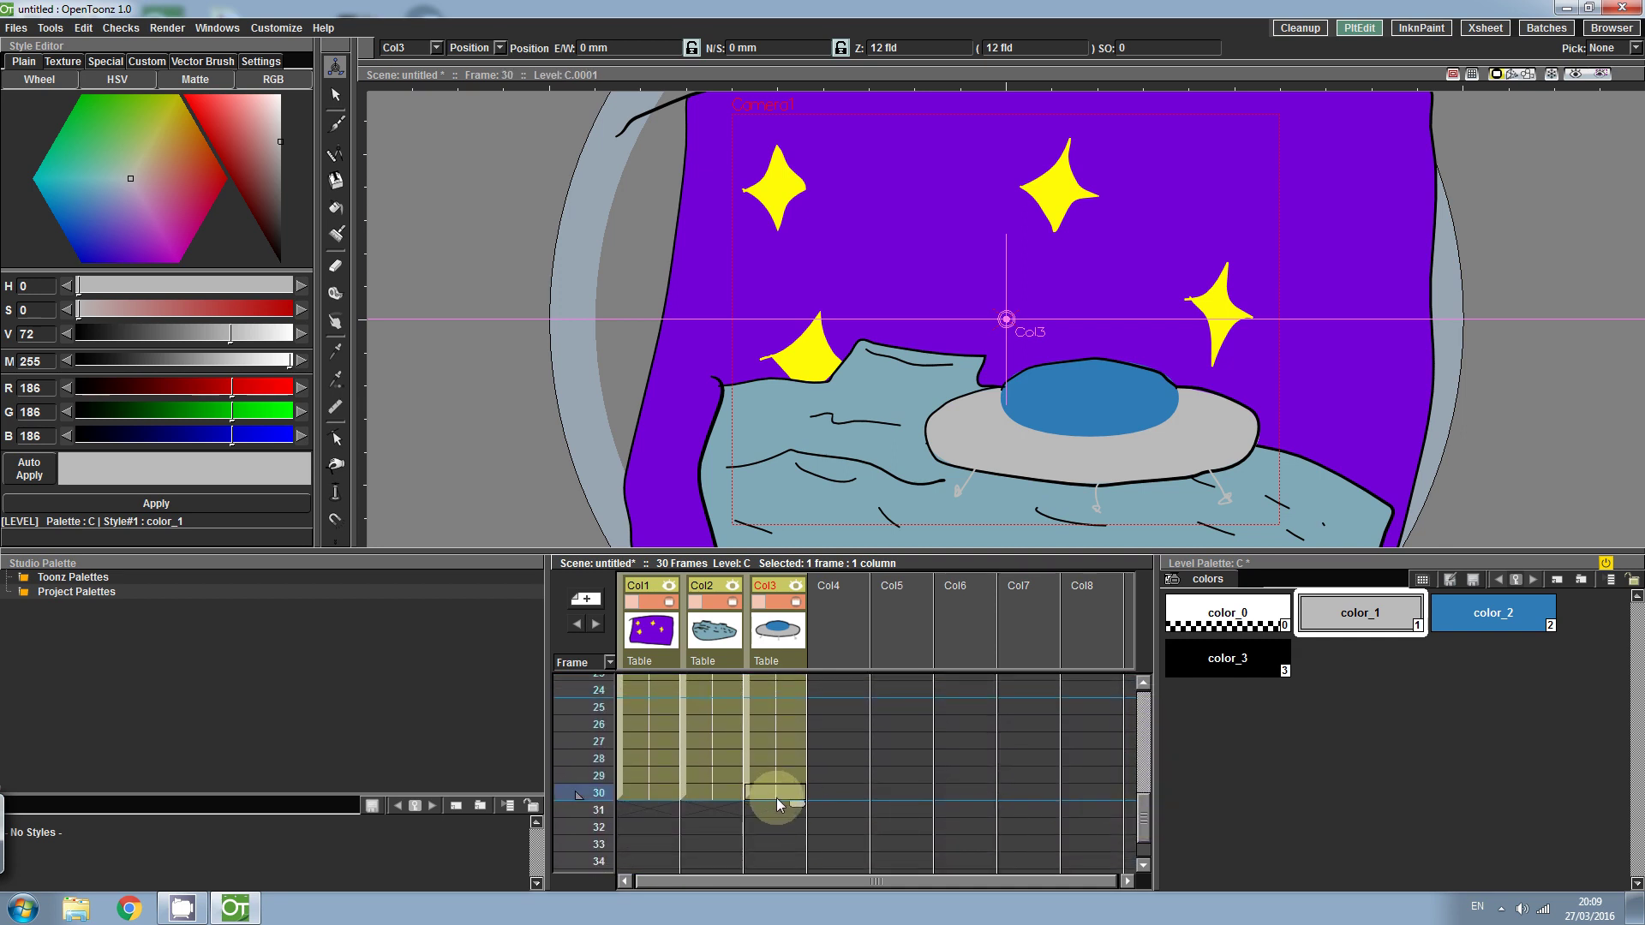
pyautogui.moveTo(1039, 319); pyautogui.dragTo(1448, 9)
pyautogui.moveTo(1367, 158)
pyautogui.mouseDown()
pyautogui.moveTo(1410, 121)
pyautogui.moveTo(1381, 142)
pyautogui.mouseUp()
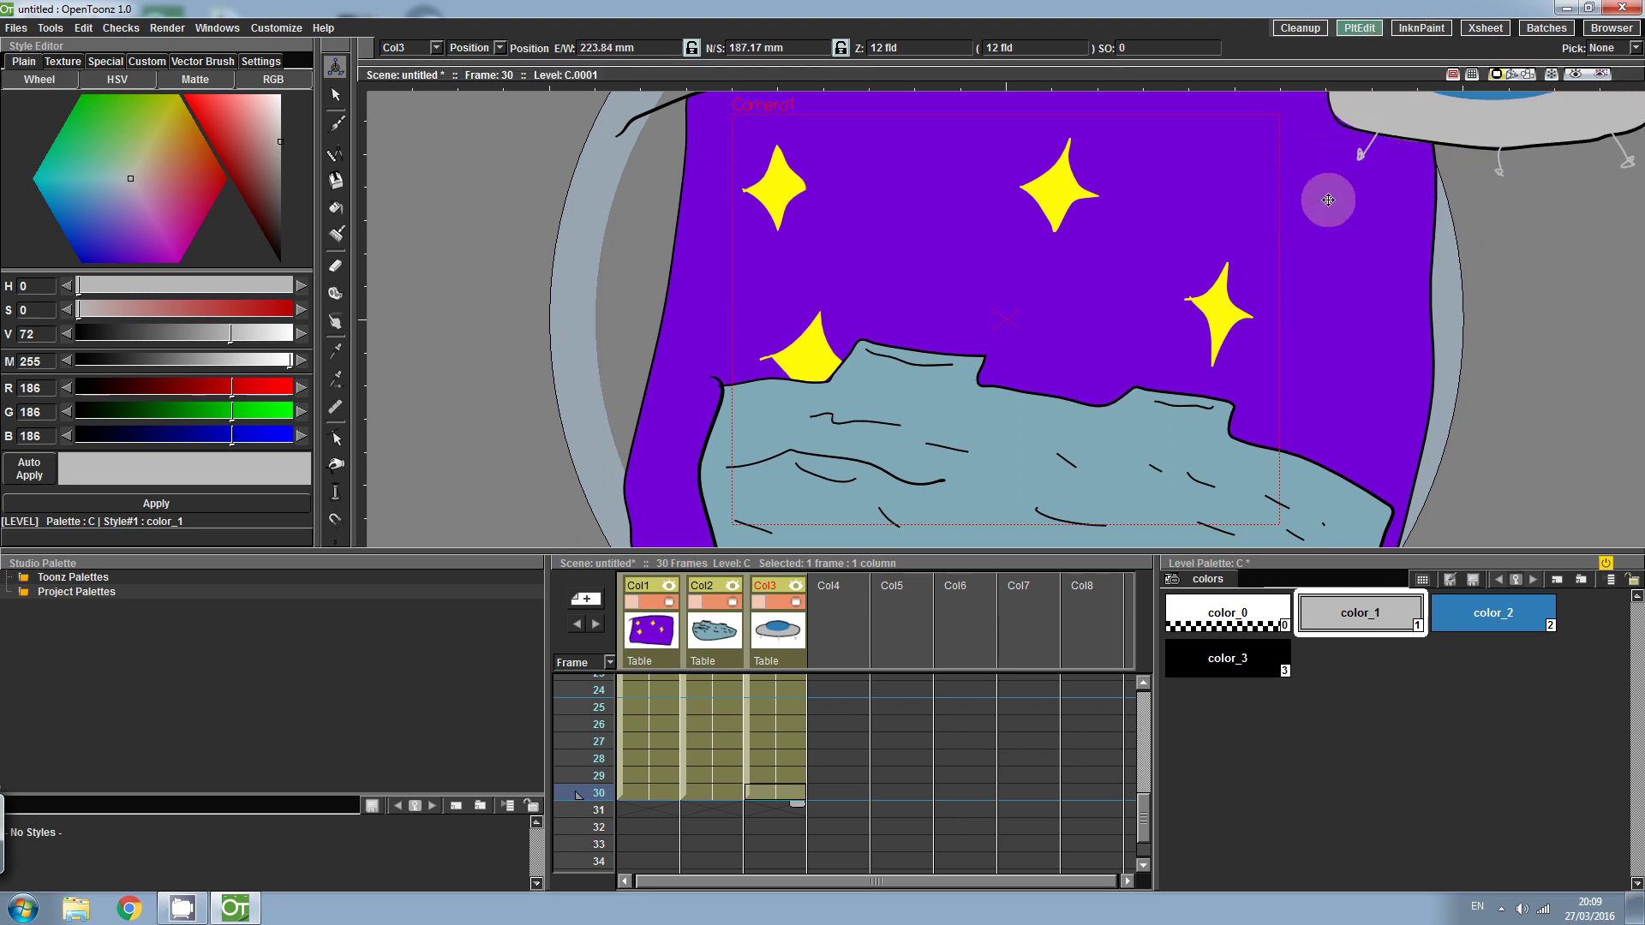
# - Check the saucer's motion at frames 26, 24, 3, 5 and 10, then return to frame 1
pyautogui.click(781, 726)
pyautogui.click(785, 692)
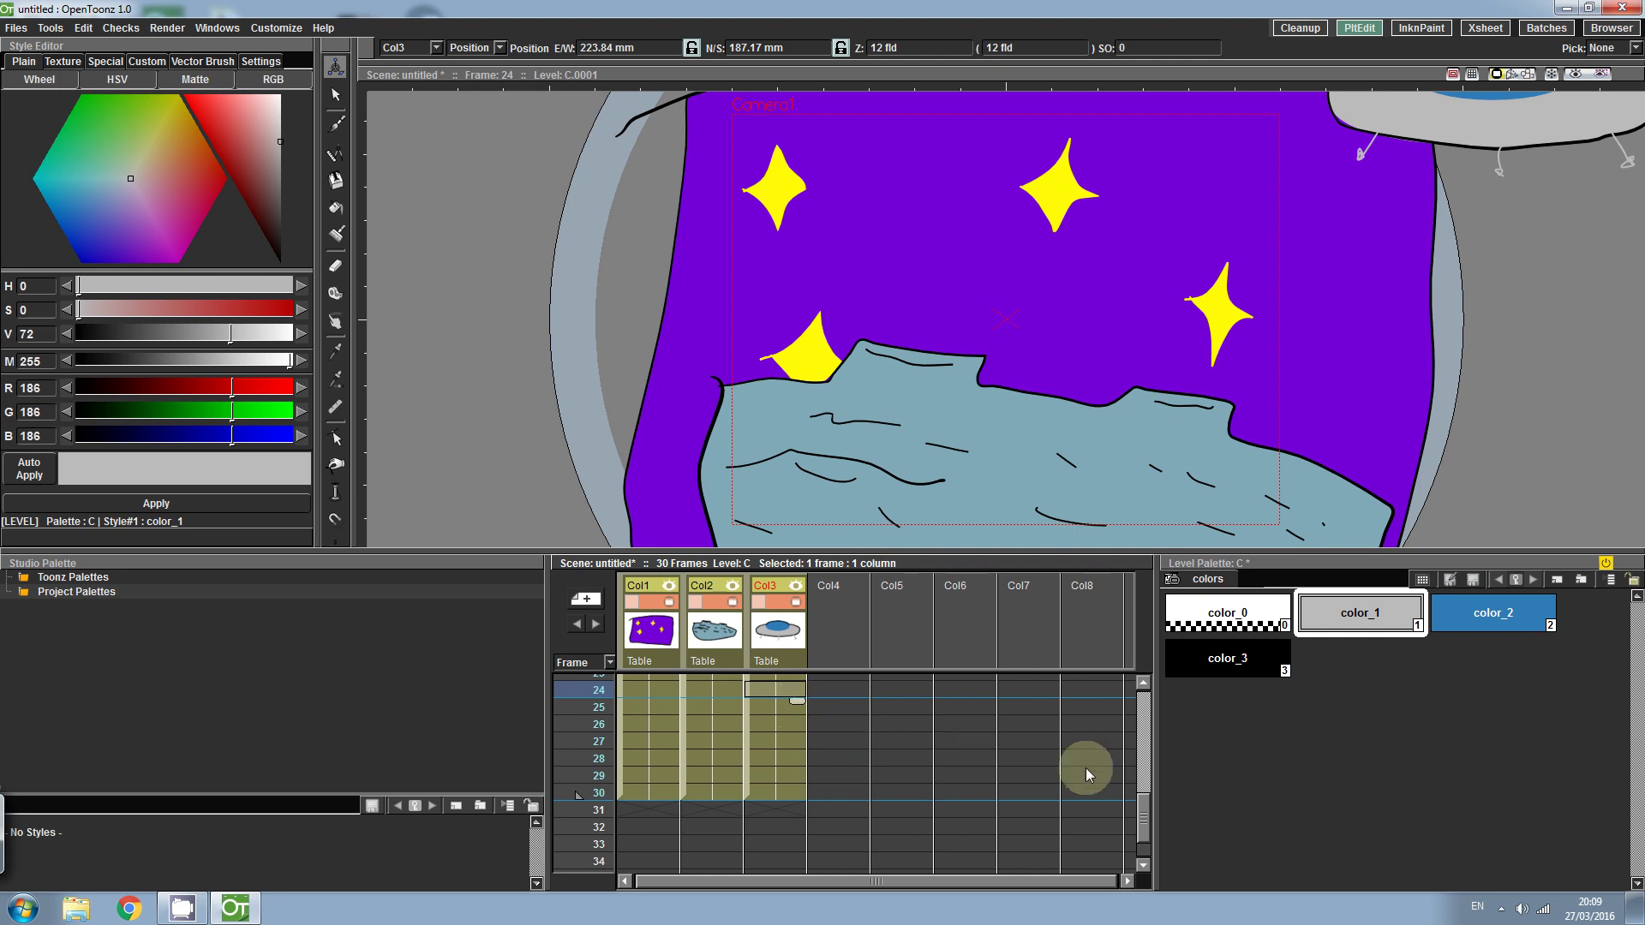
pyautogui.moveTo(1142, 810); pyautogui.dragTo(1147, 704)
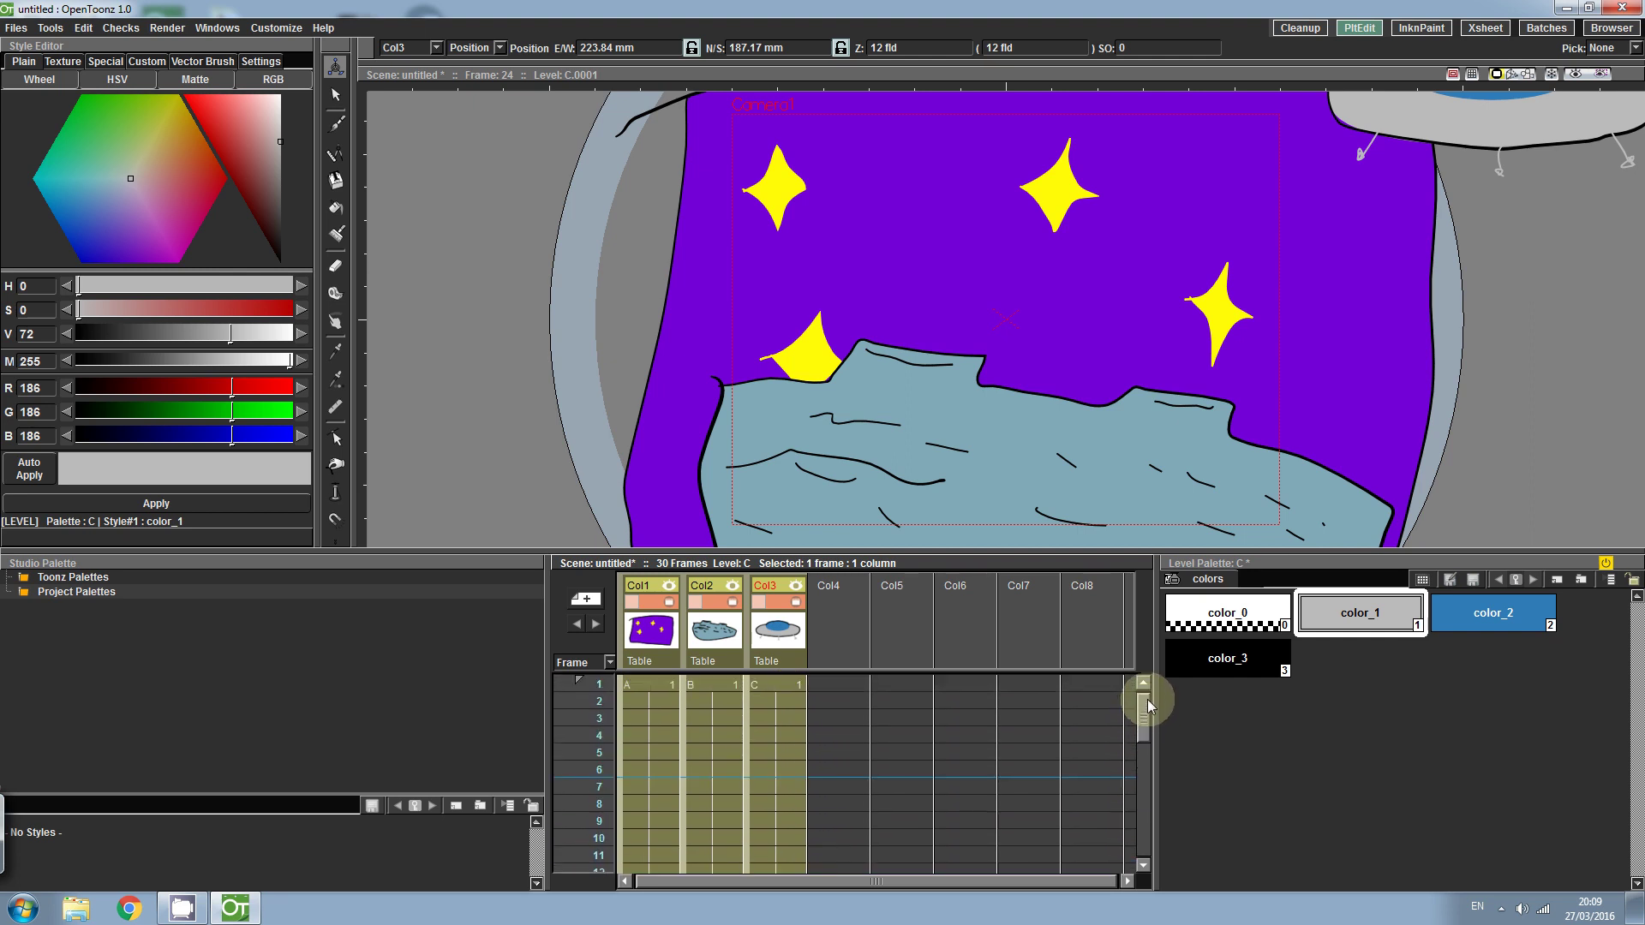
pyautogui.click(340, 104)
pyautogui.click(785, 717)
pyautogui.click(785, 748)
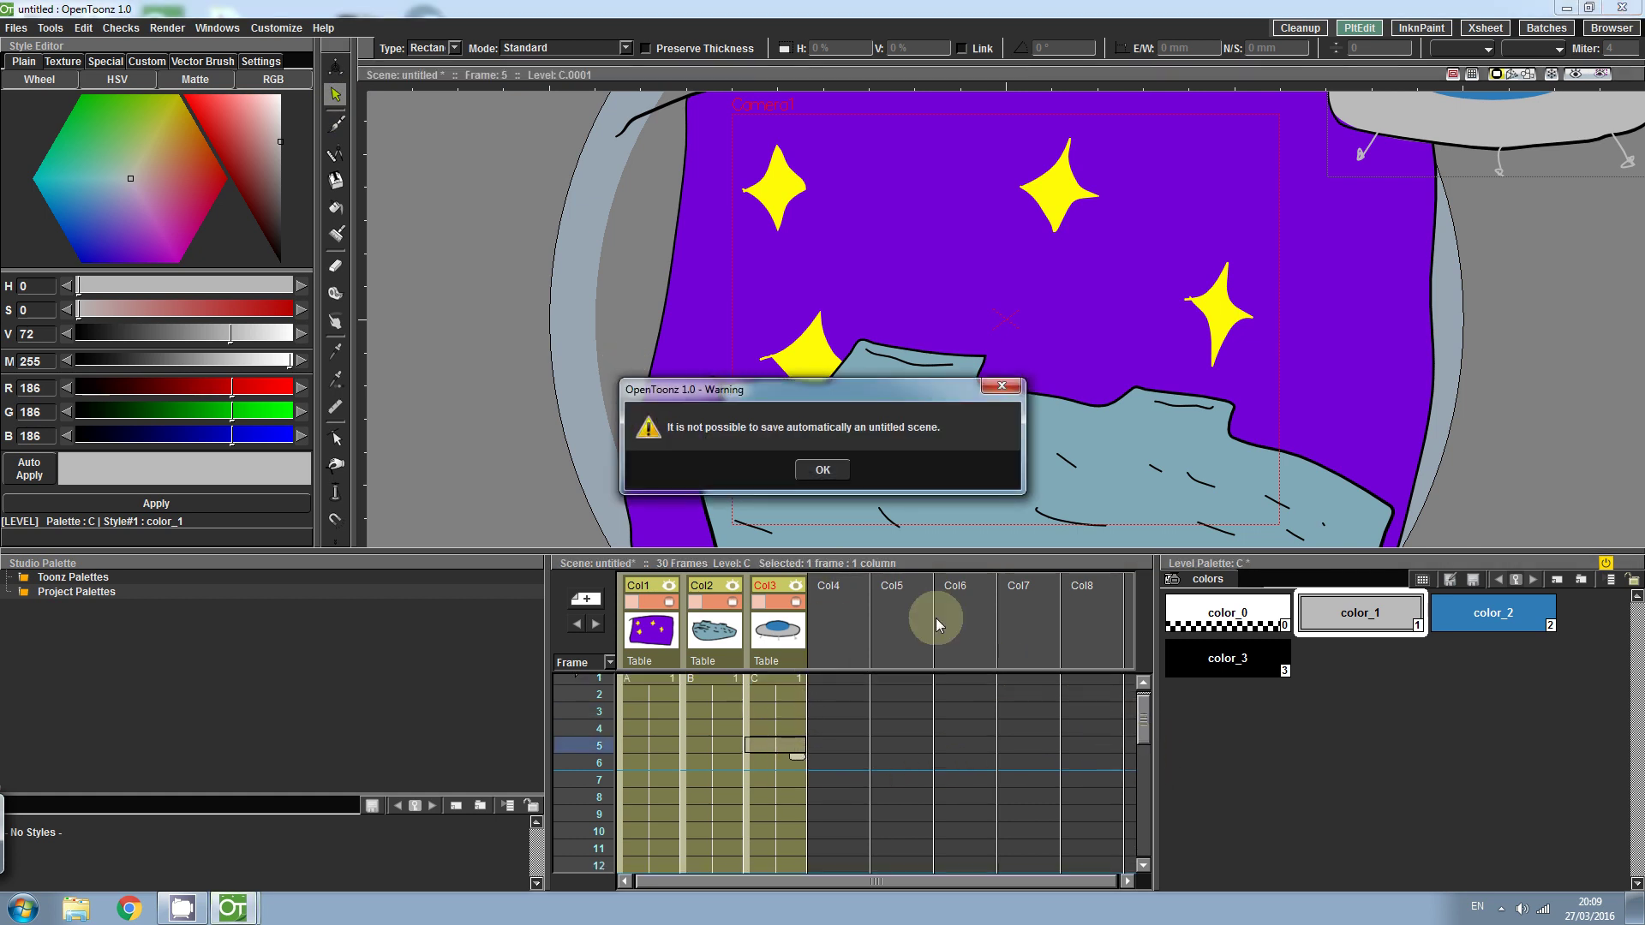
pyautogui.click(825, 471)
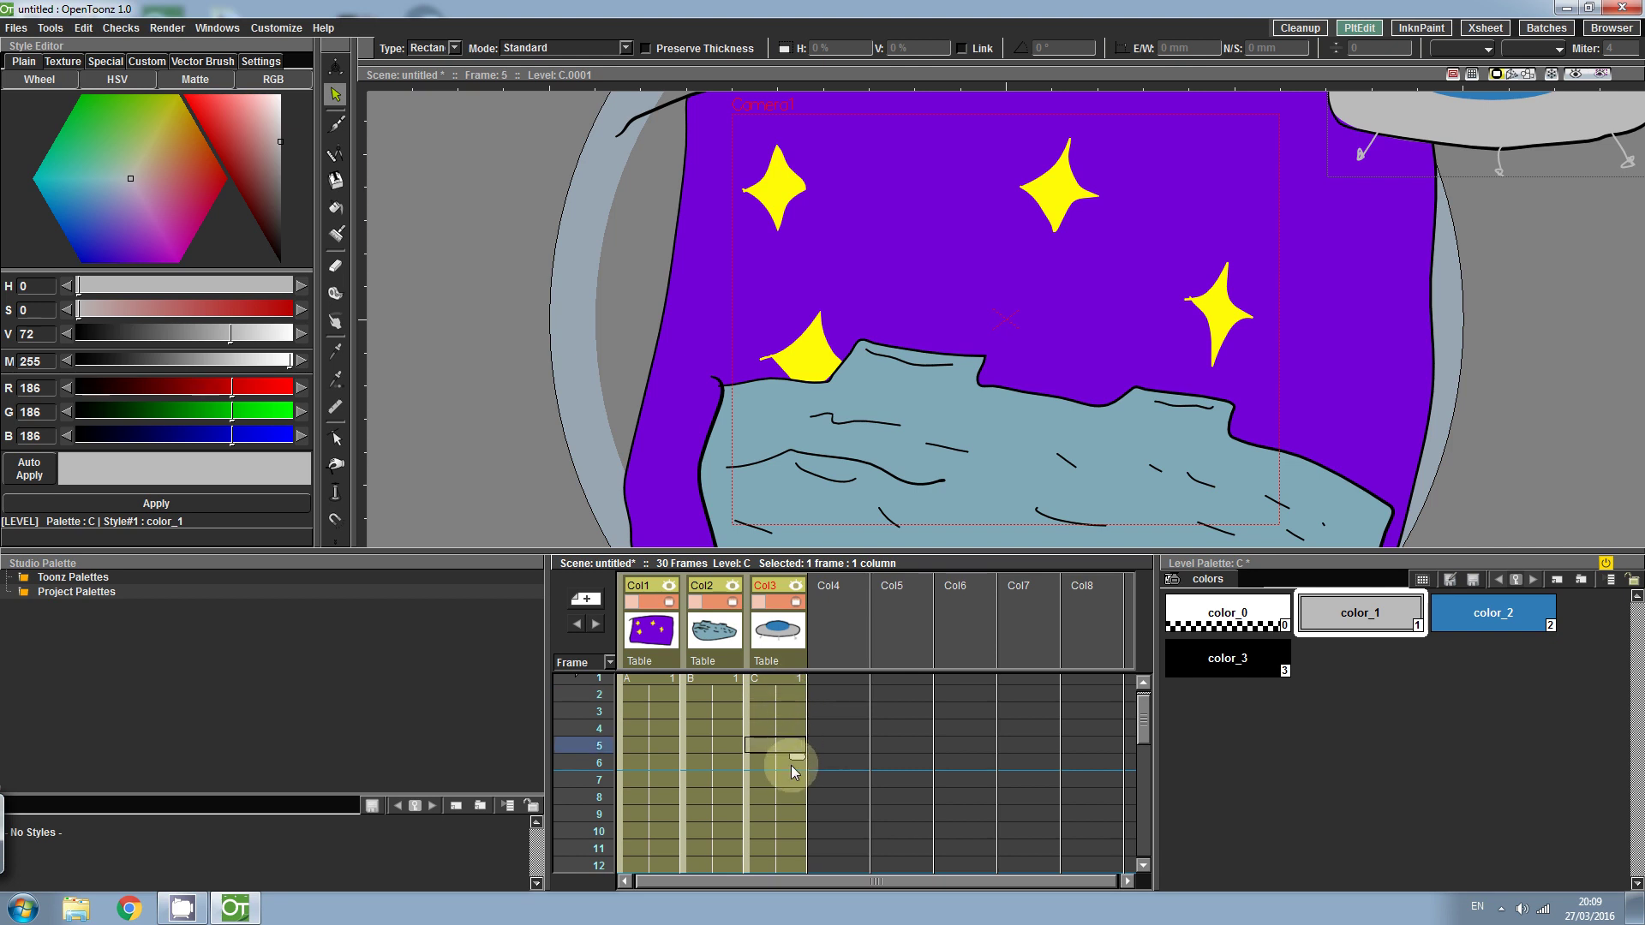
pyautogui.click(779, 831)
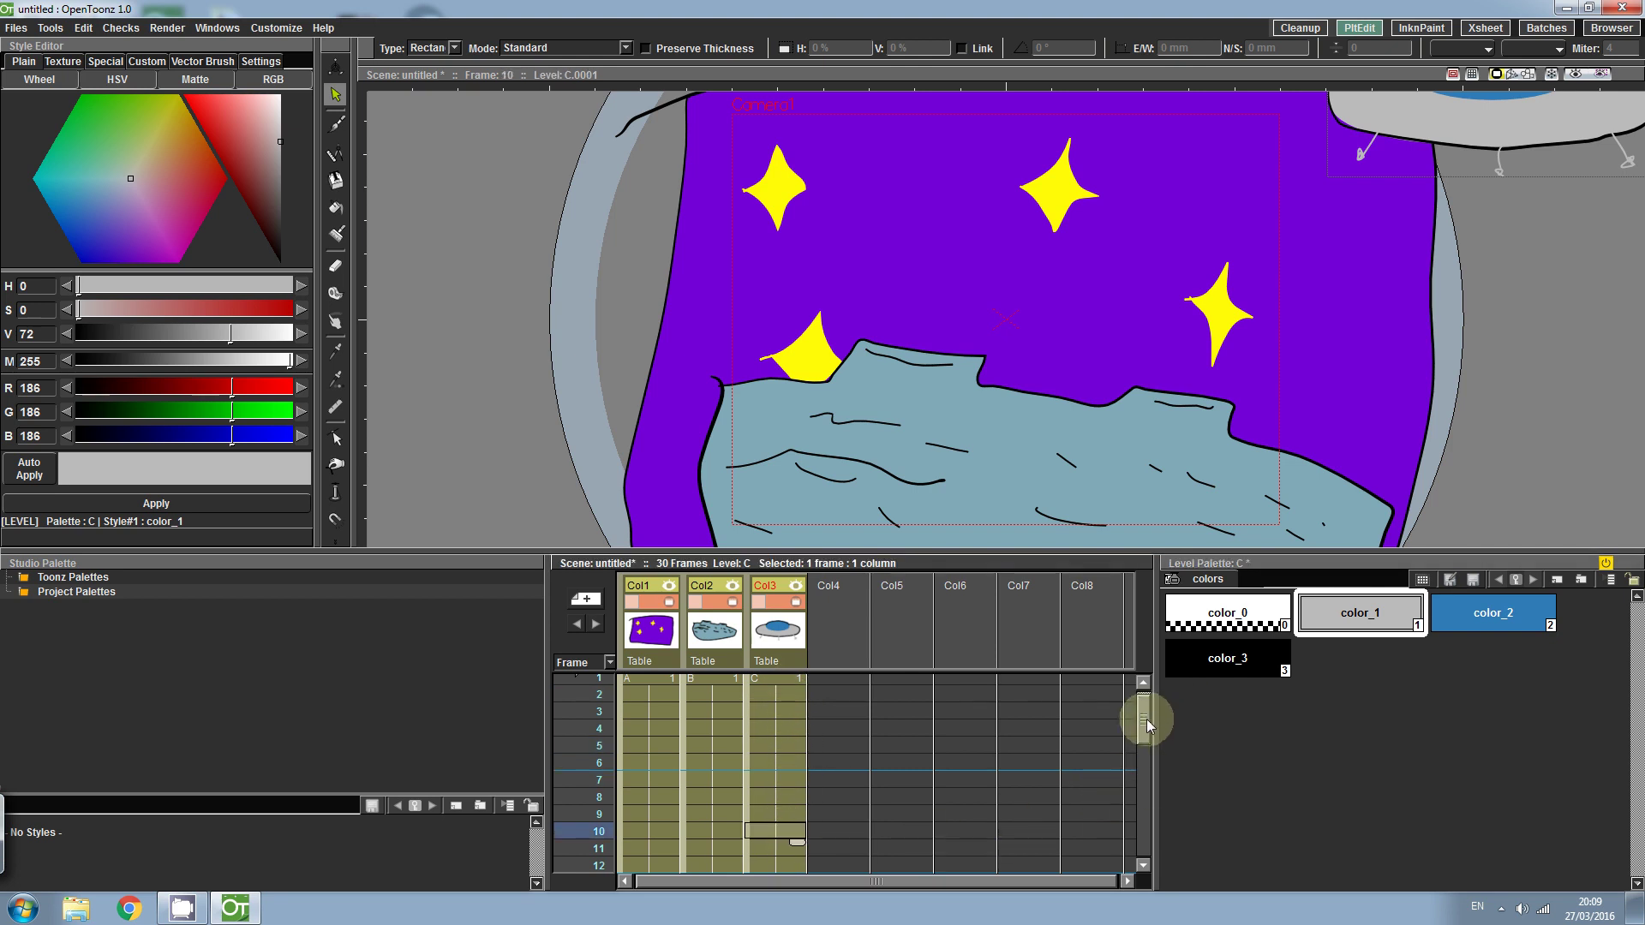
pyautogui.moveTo(1146, 724)
pyautogui.mouseDown()
pyautogui.moveTo(1145, 771)
pyautogui.moveTo(1145, 708)
pyautogui.mouseUp()
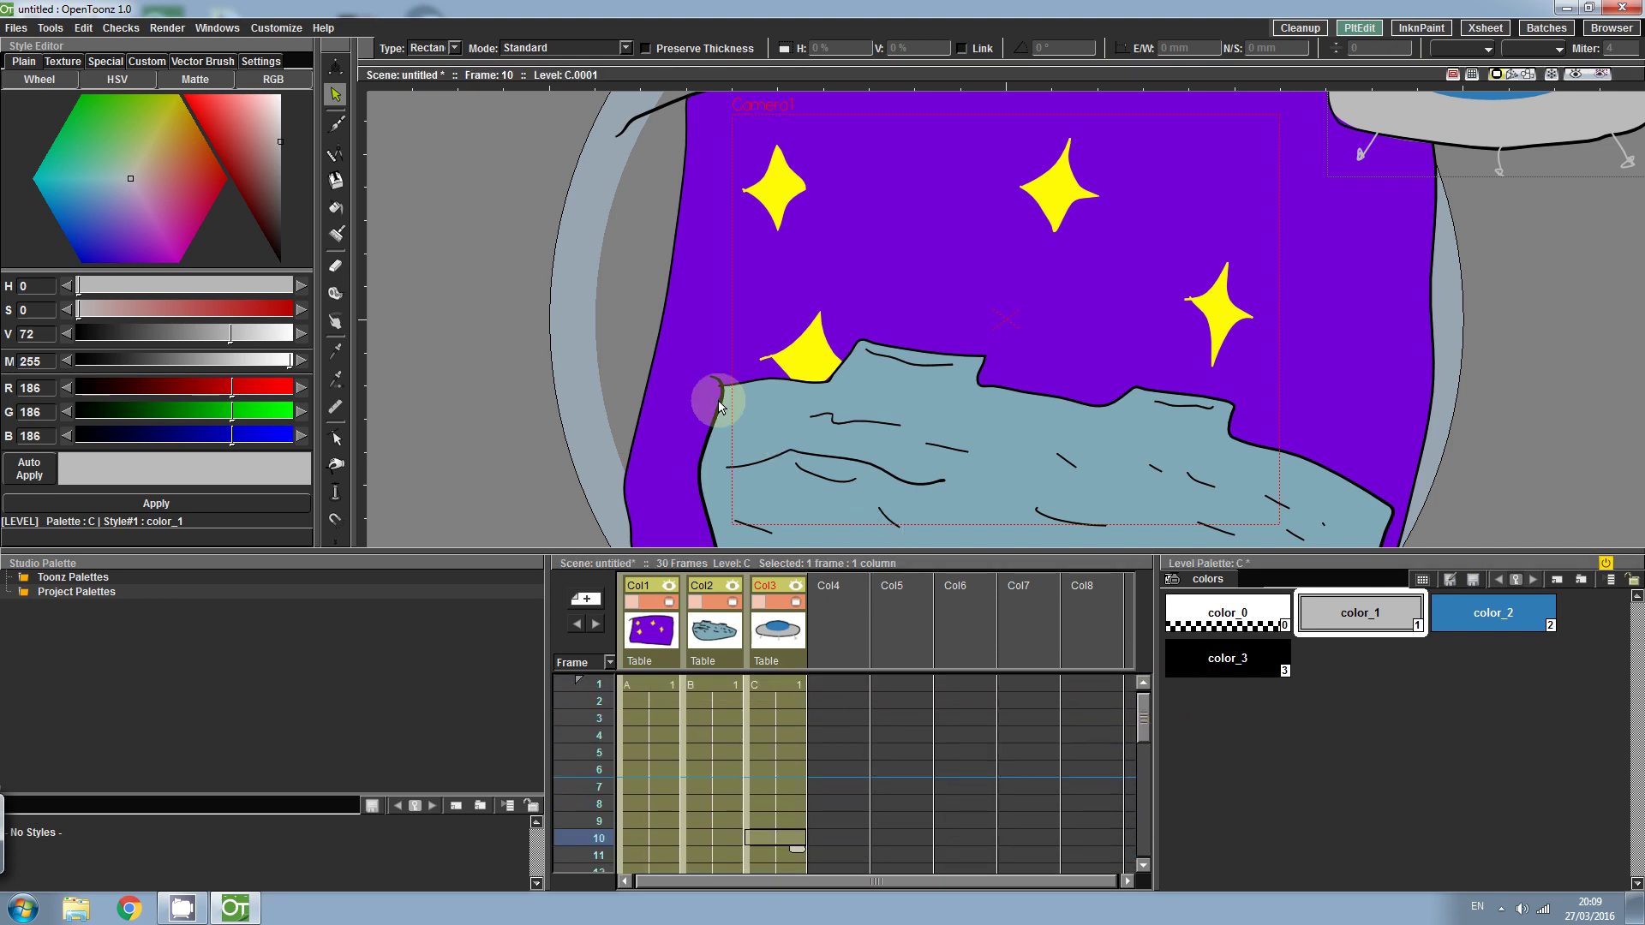
pyautogui.click(774, 687)
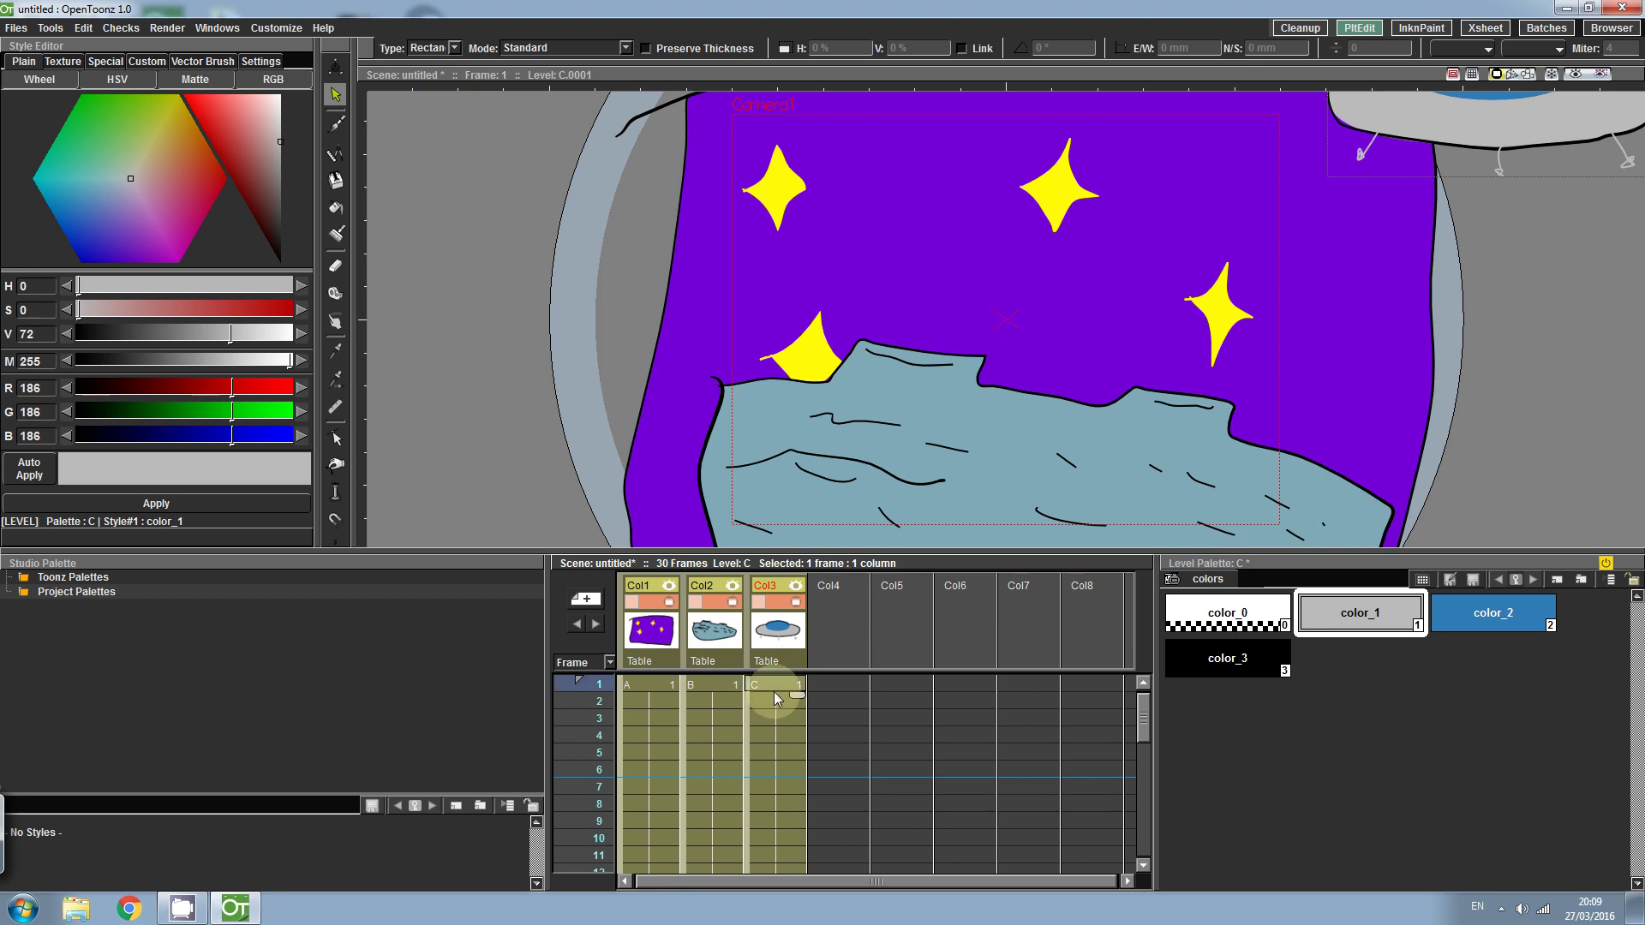
pyautogui.click(335, 67)
pyautogui.moveTo(1428, 127); pyautogui.dragTo(1043, 510)
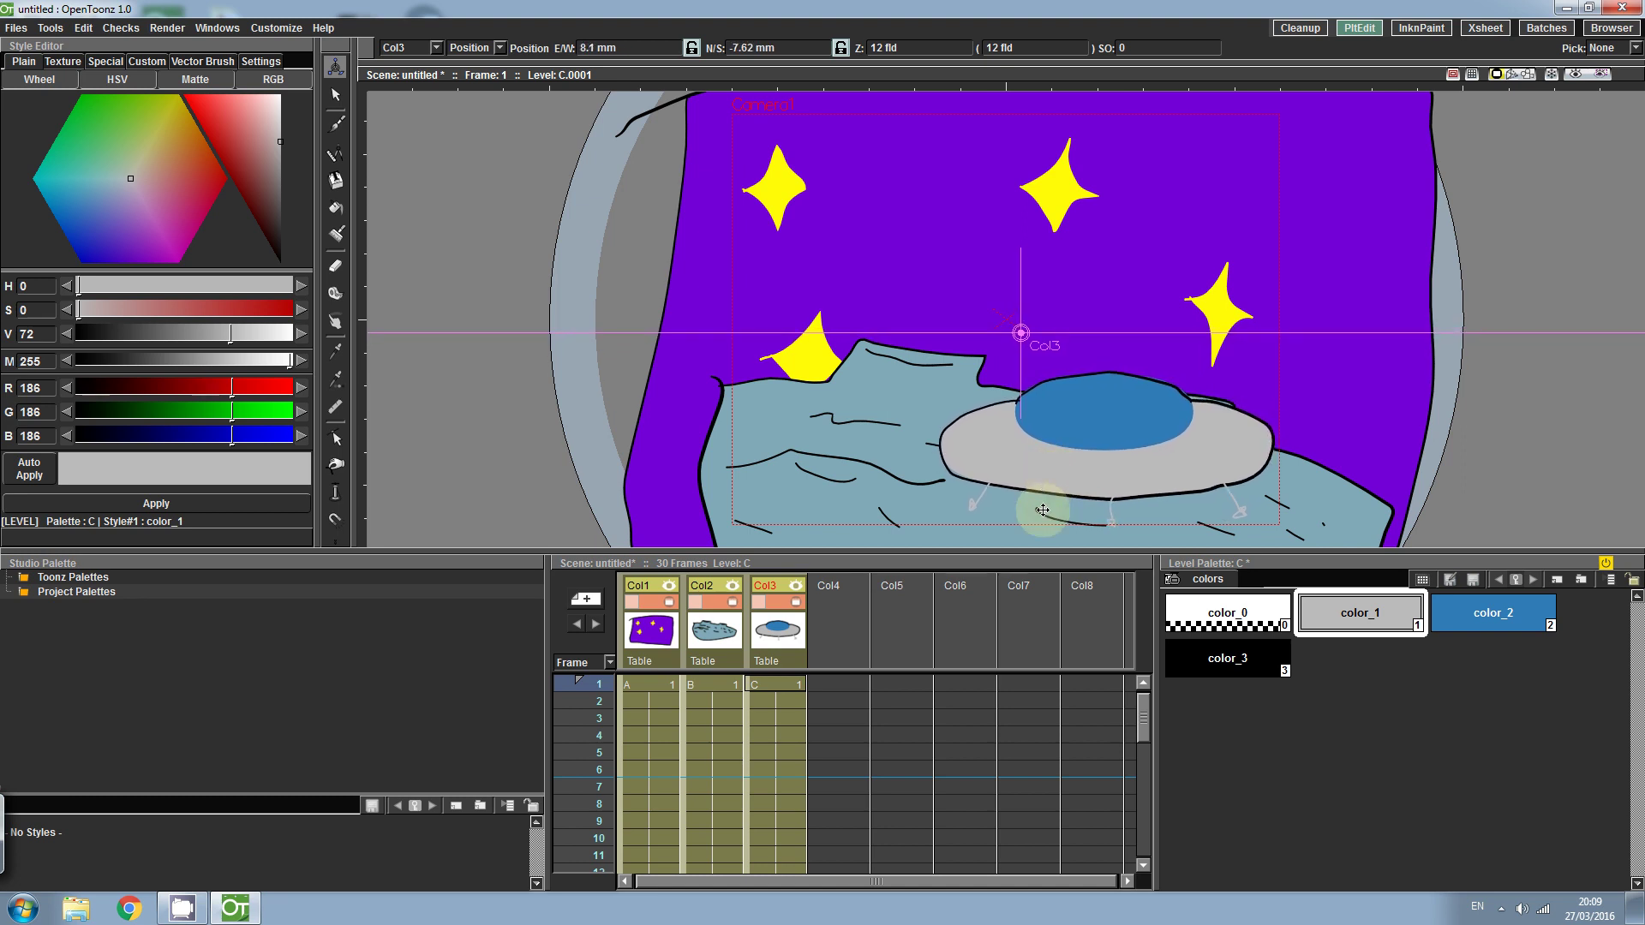
pyautogui.moveTo(1142, 716); pyautogui.dragTo(938, 860)
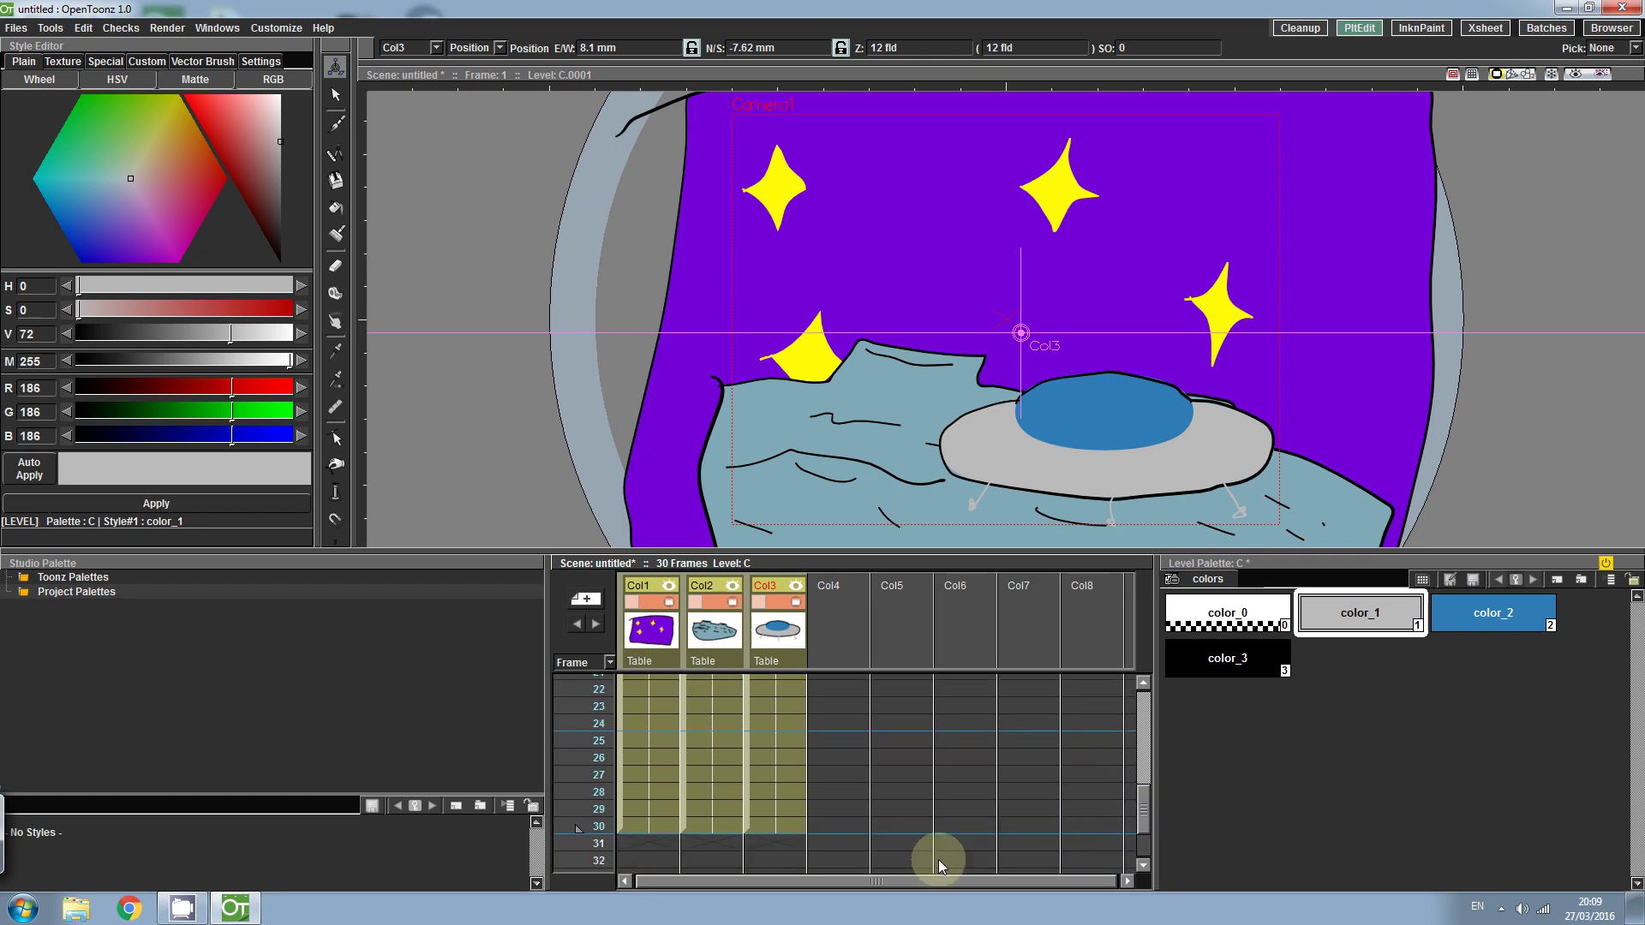
pyautogui.click(781, 827)
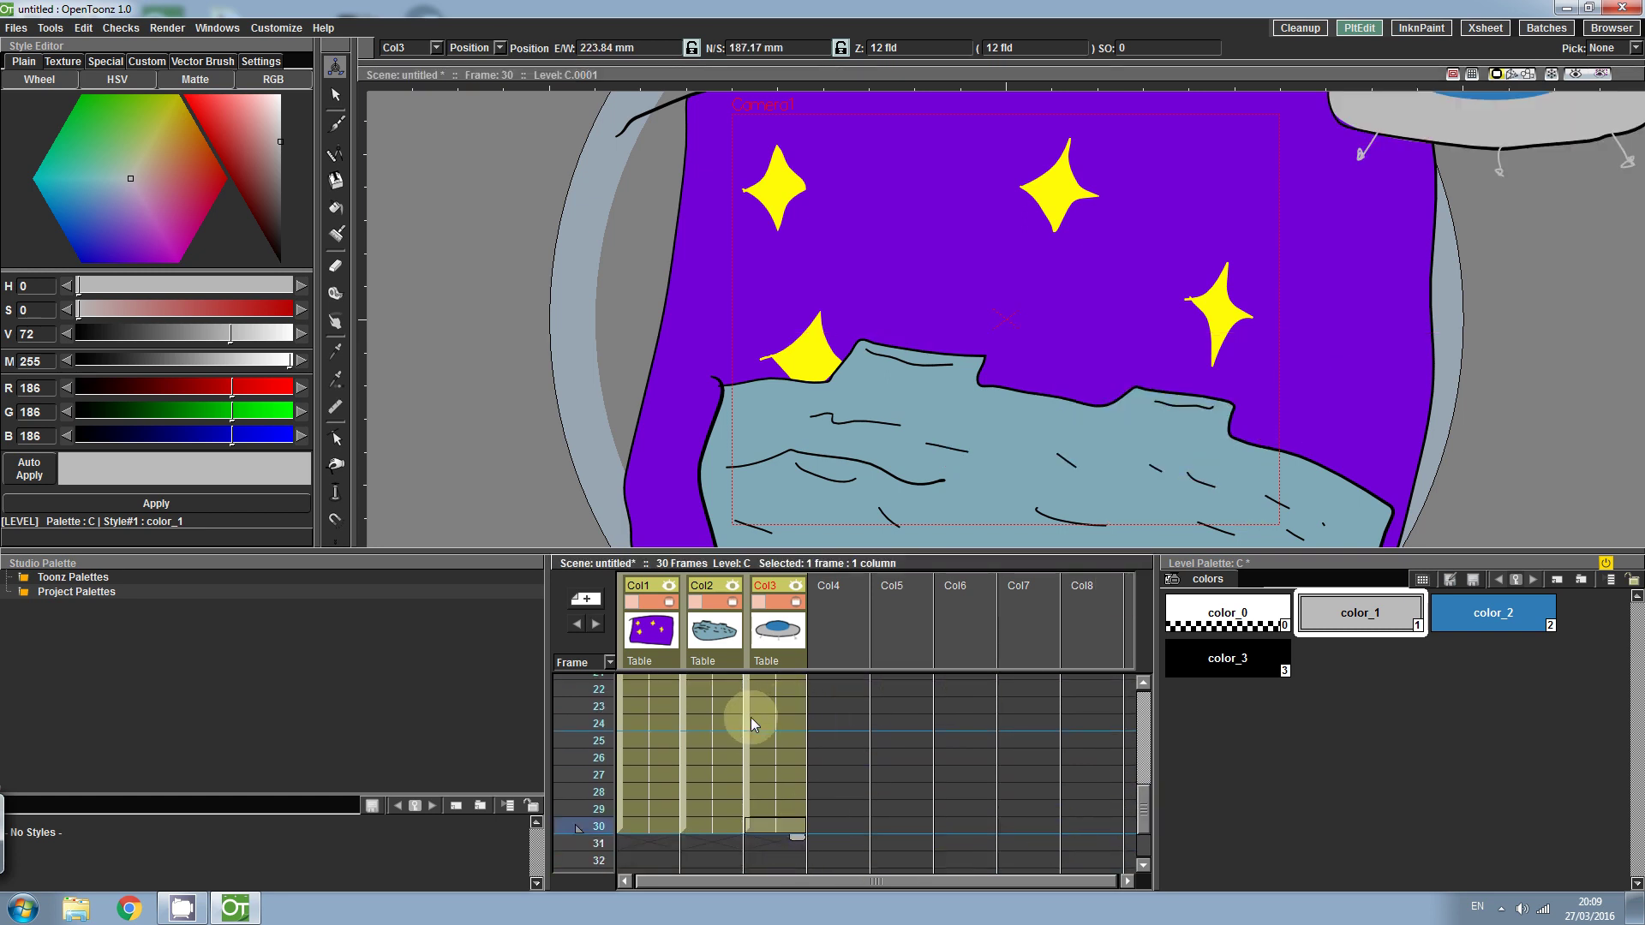
pyautogui.press('s')
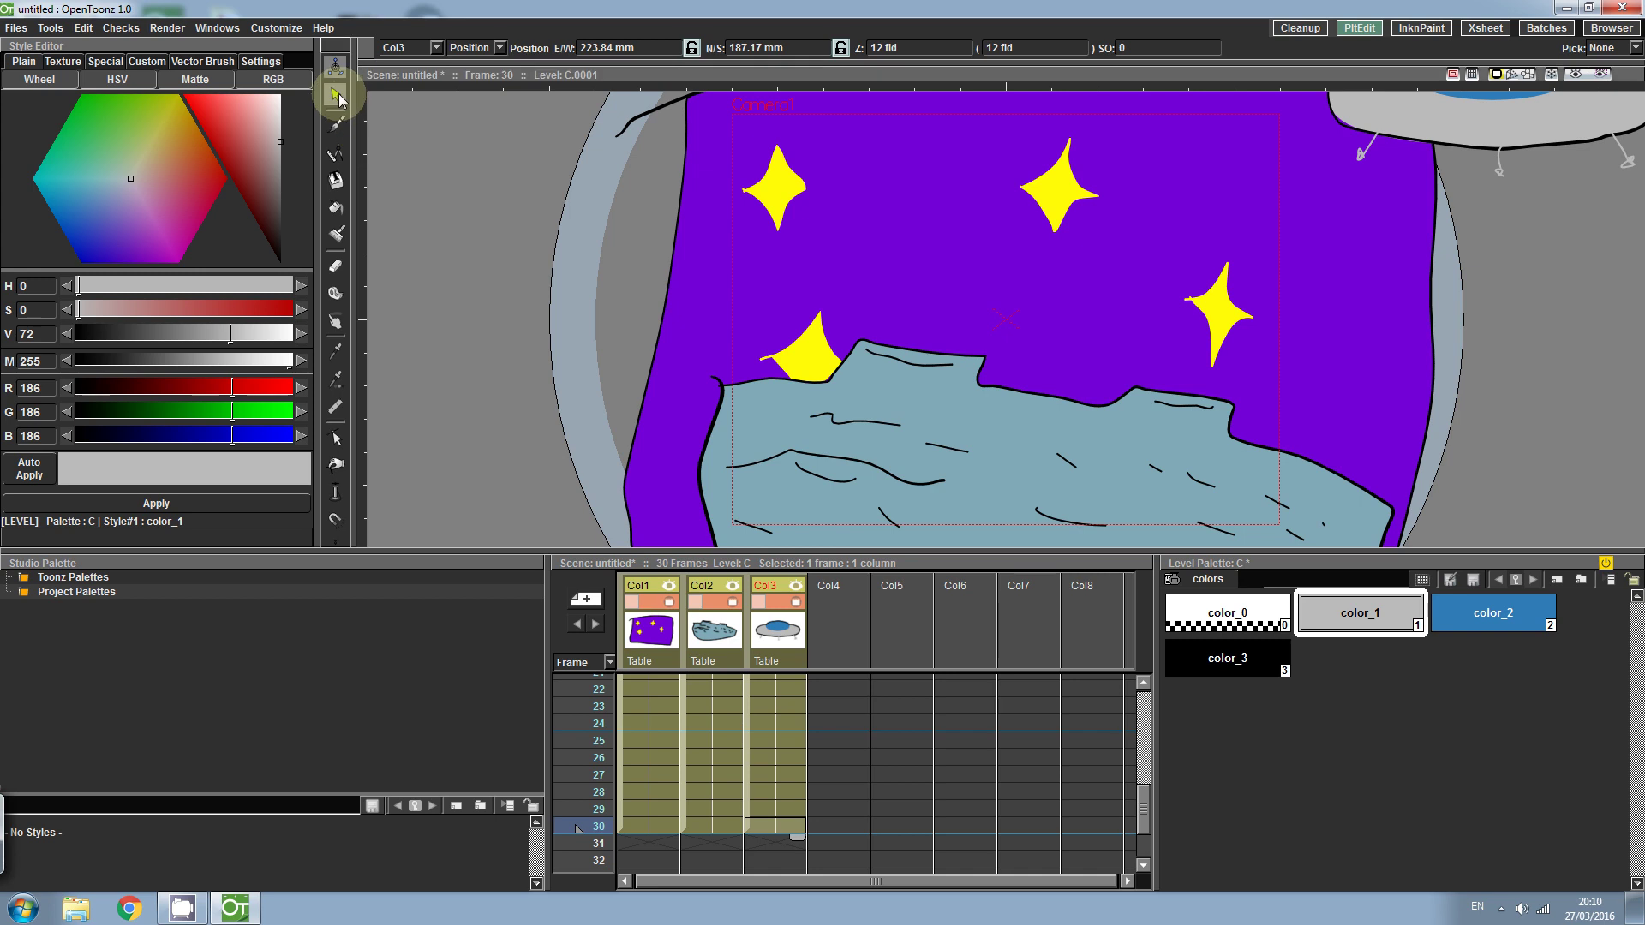
pyautogui.click(786, 691)
pyautogui.click(780, 747)
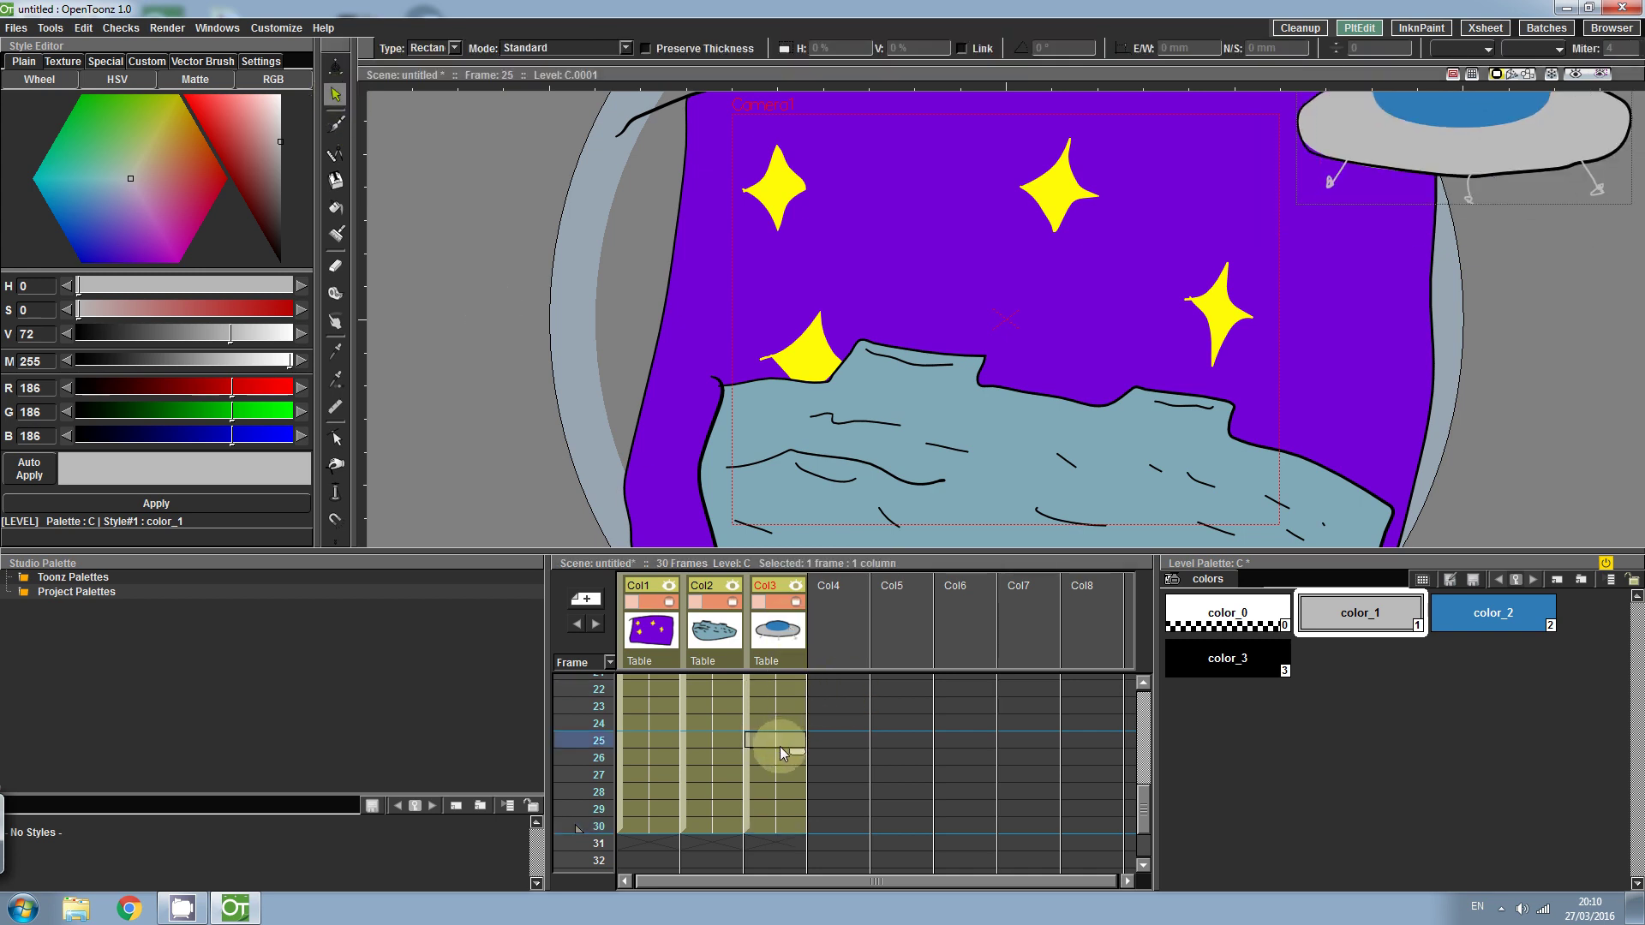
pyautogui.click(772, 705)
pyautogui.click(781, 676)
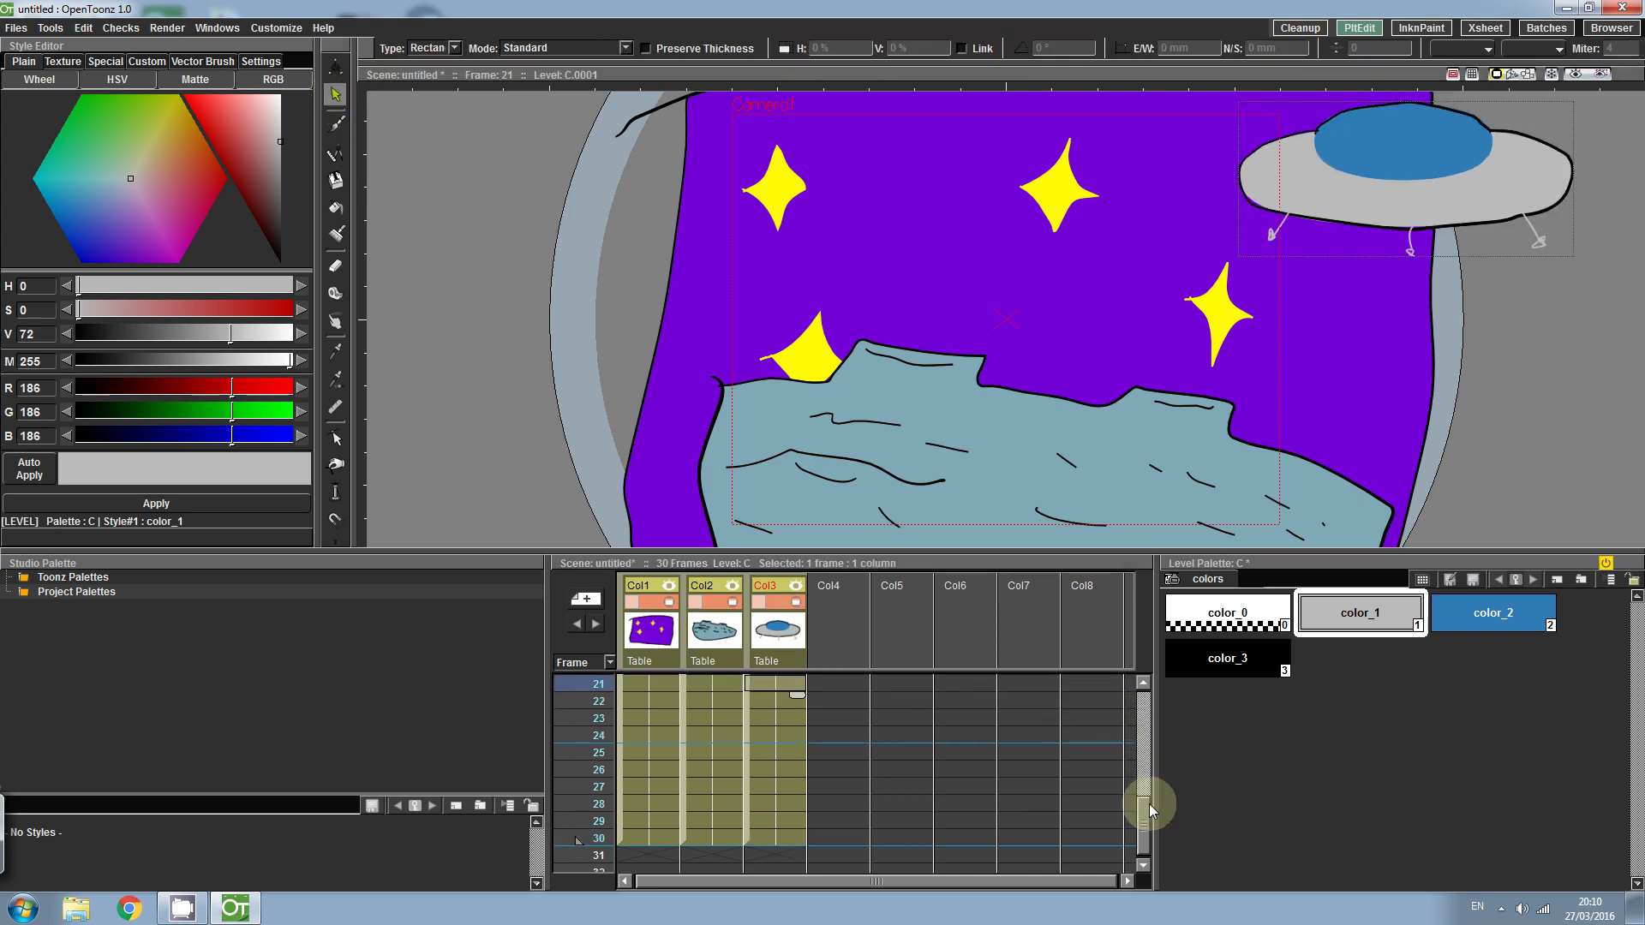
pyautogui.moveTo(1146, 801); pyautogui.dragTo(1143, 706)
pyautogui.click(780, 718)
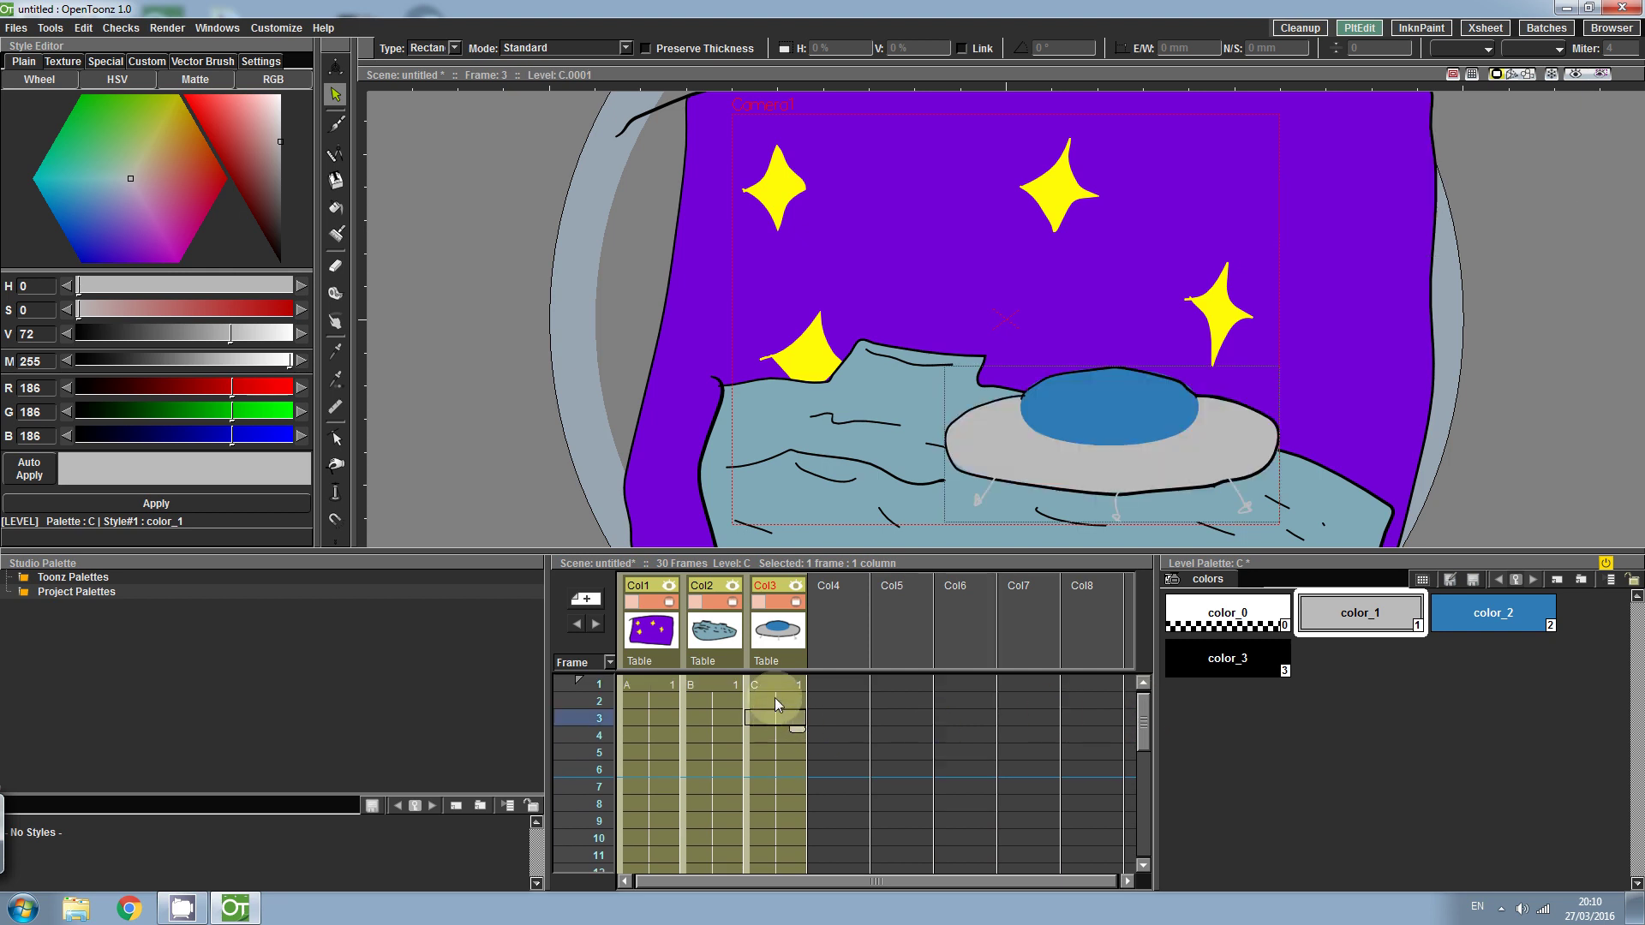
pyautogui.moveTo(784, 741); pyautogui.dragTo(793, 820)
pyautogui.click(799, 688)
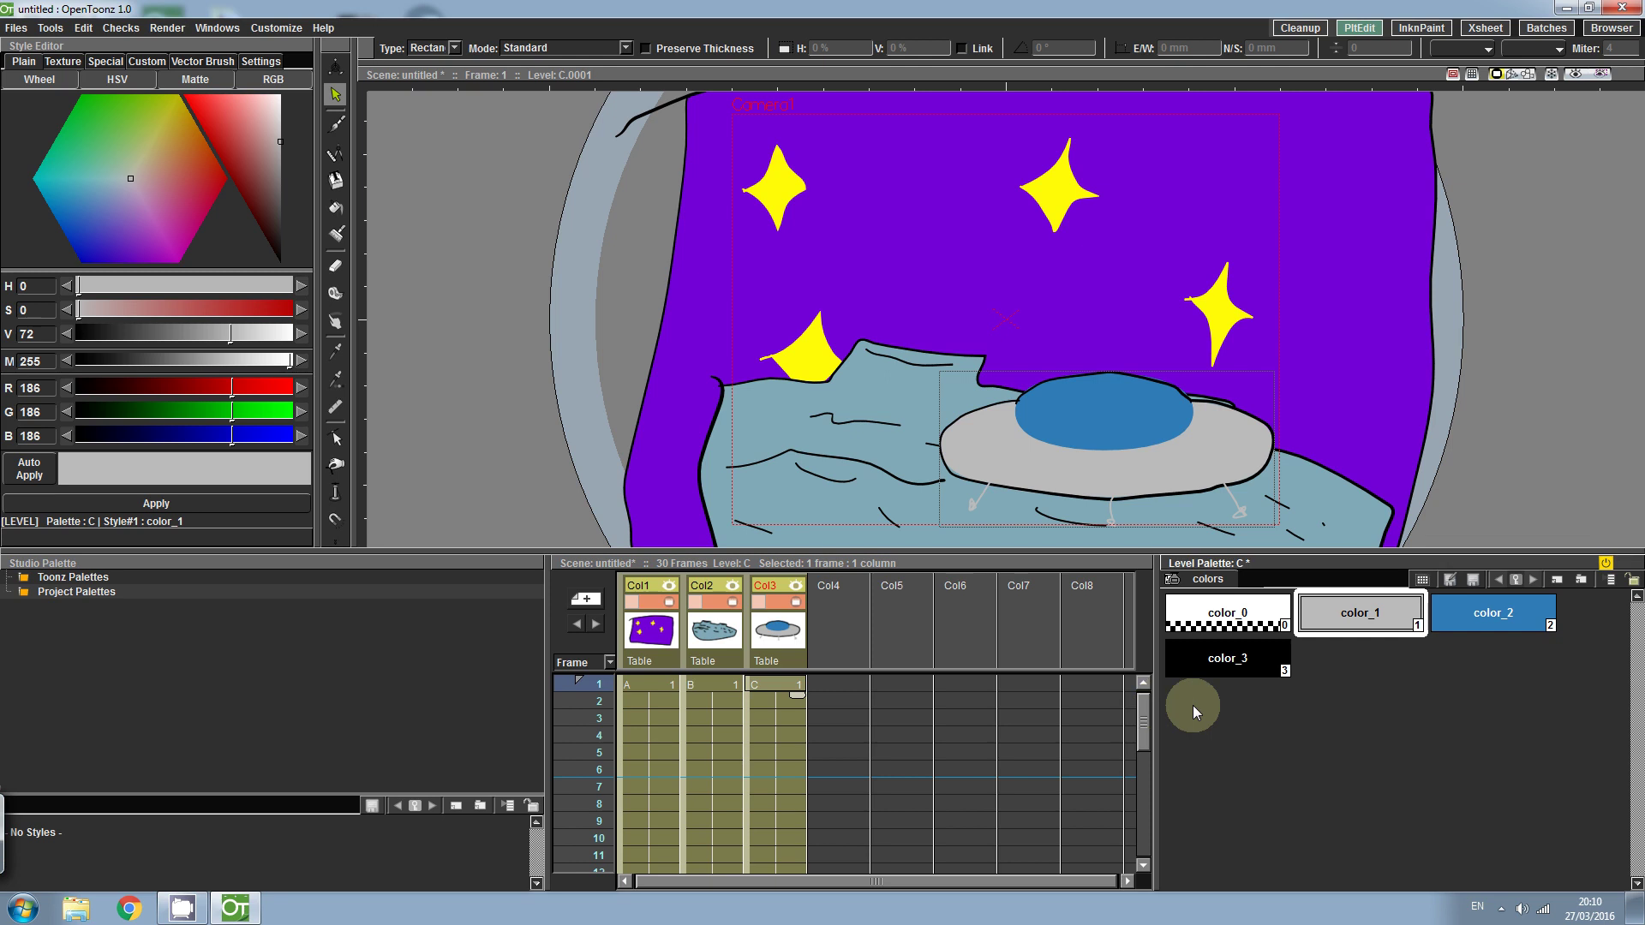
pyautogui.moveTo(1141, 708); pyautogui.dragTo(1160, 666)
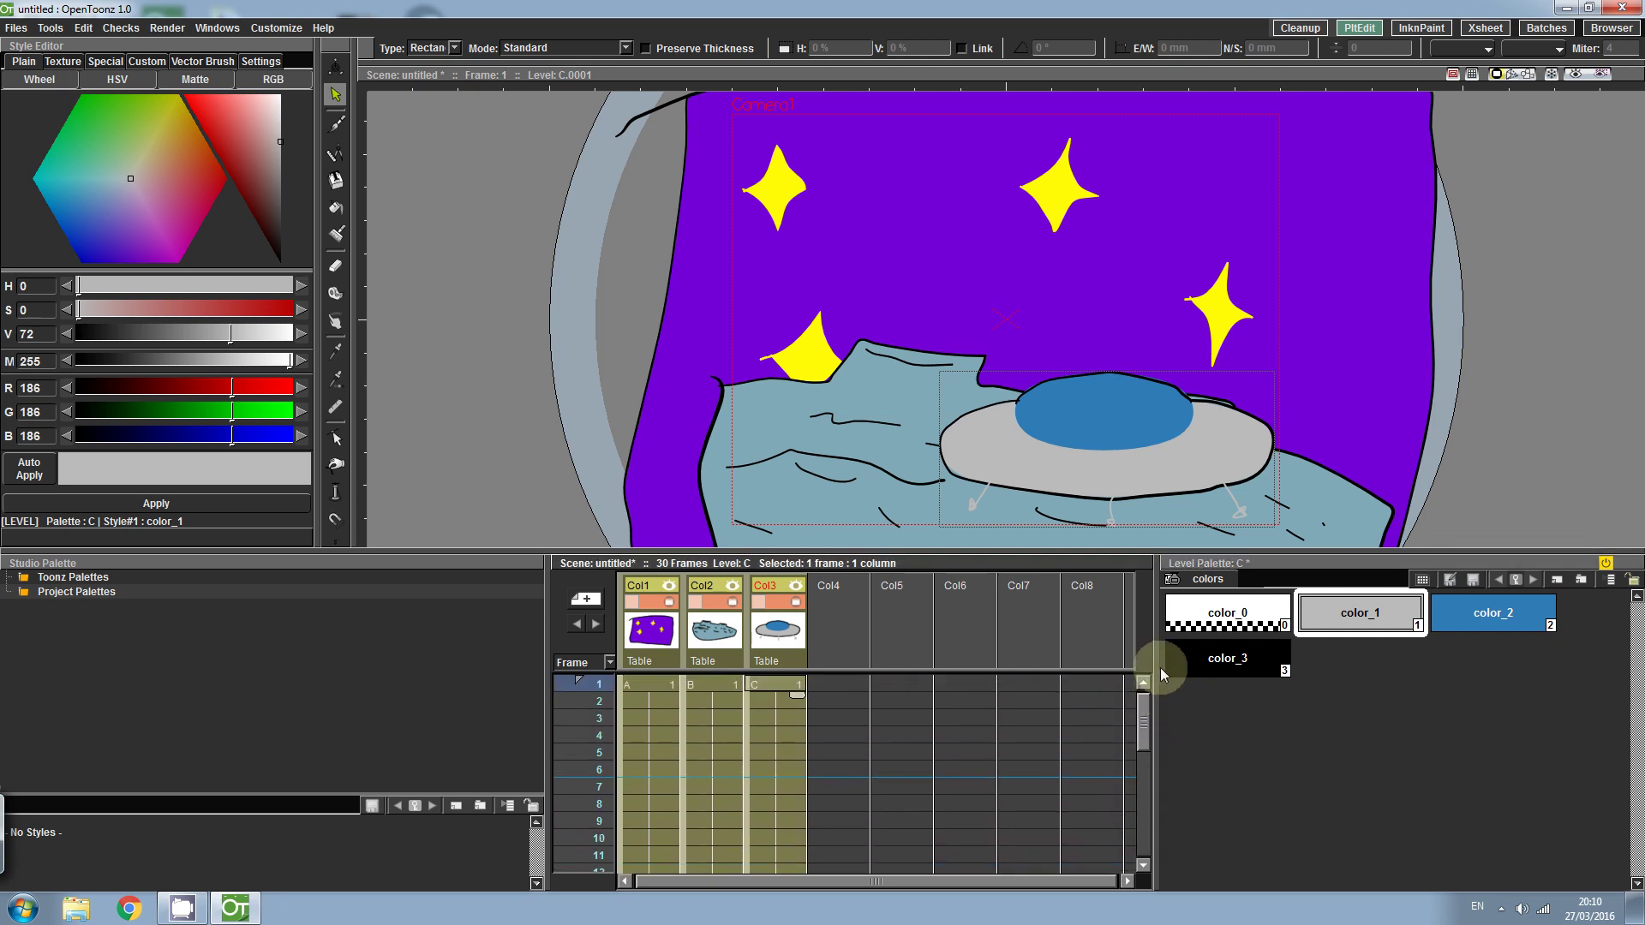
pyautogui.click(166, 26)
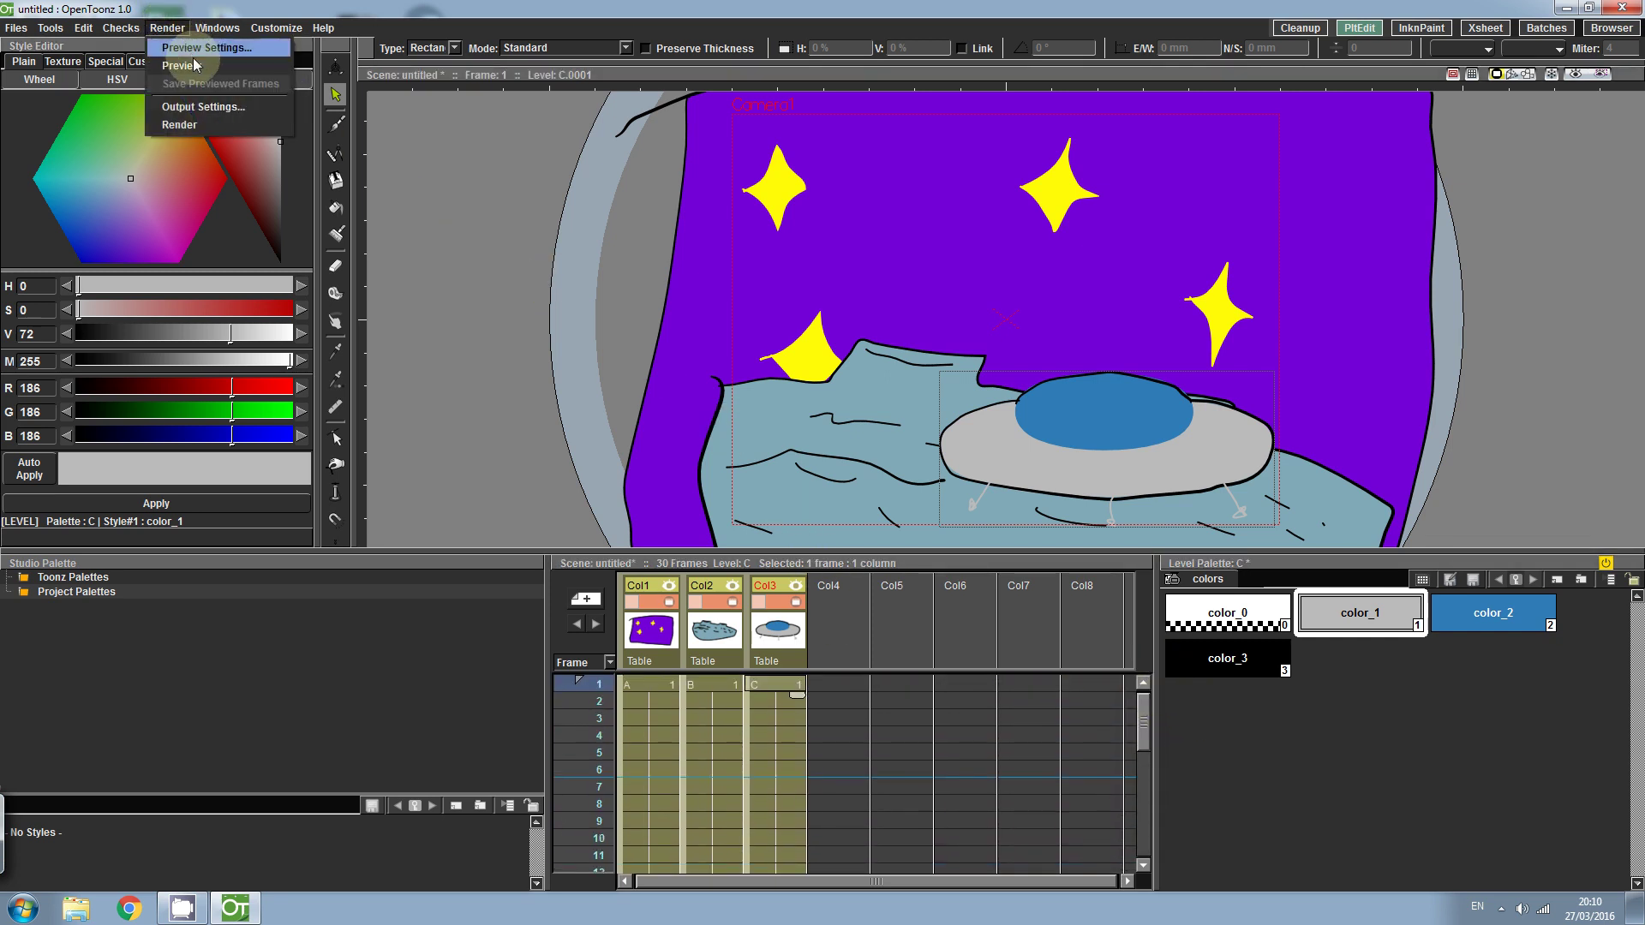
pyautogui.click(192, 127)
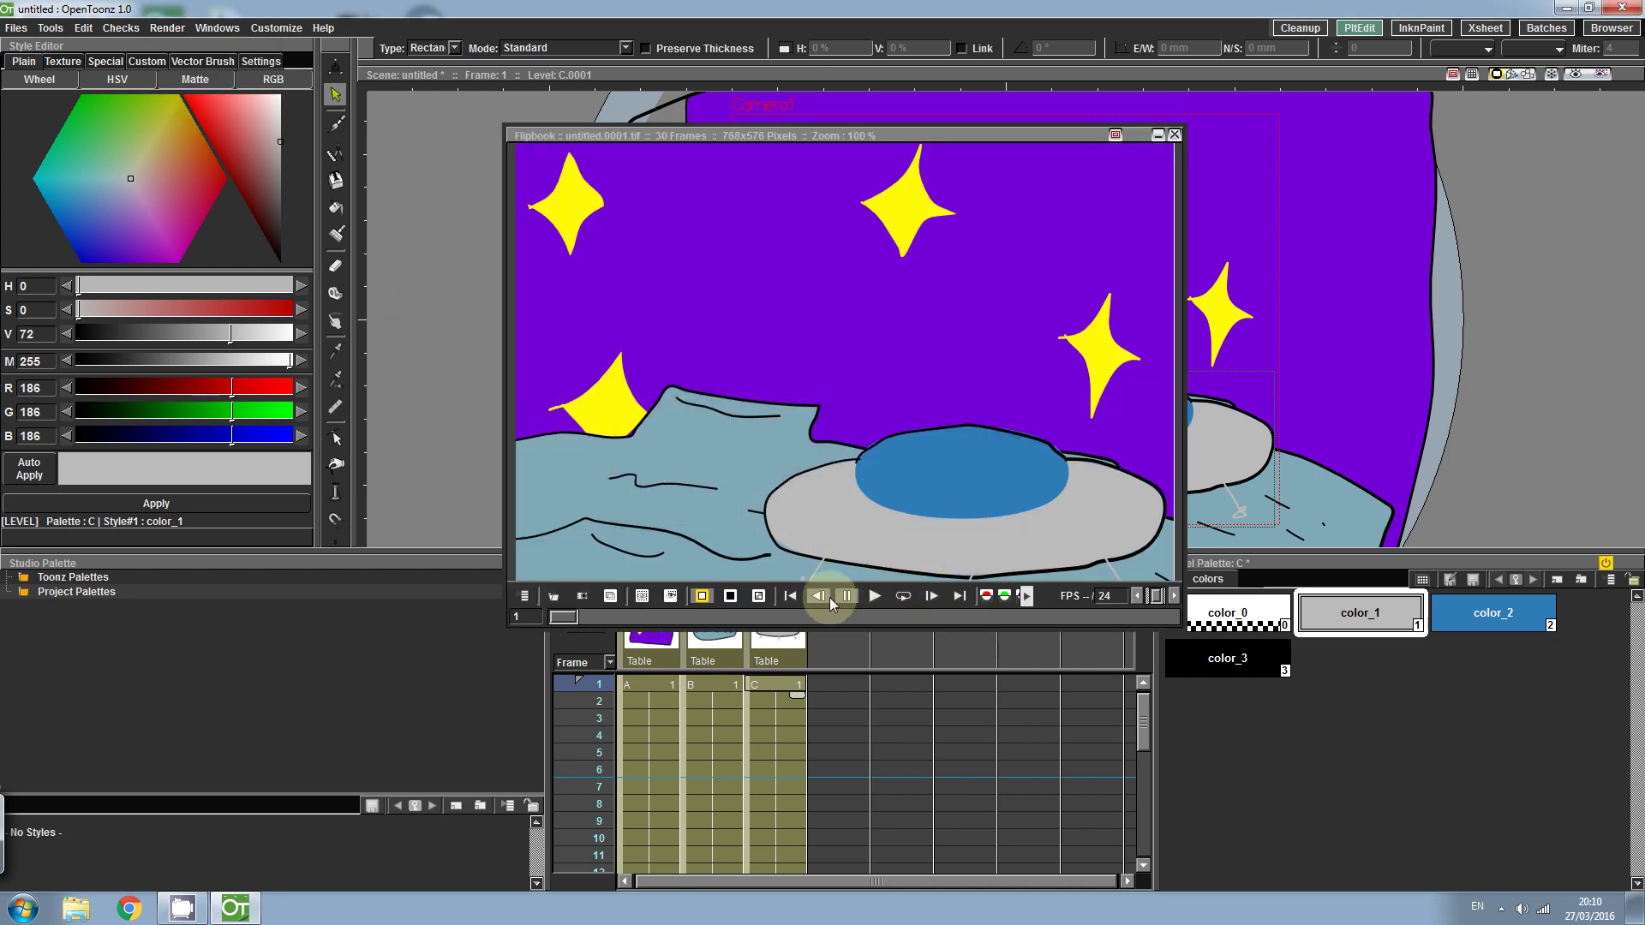
pyautogui.click(874, 598)
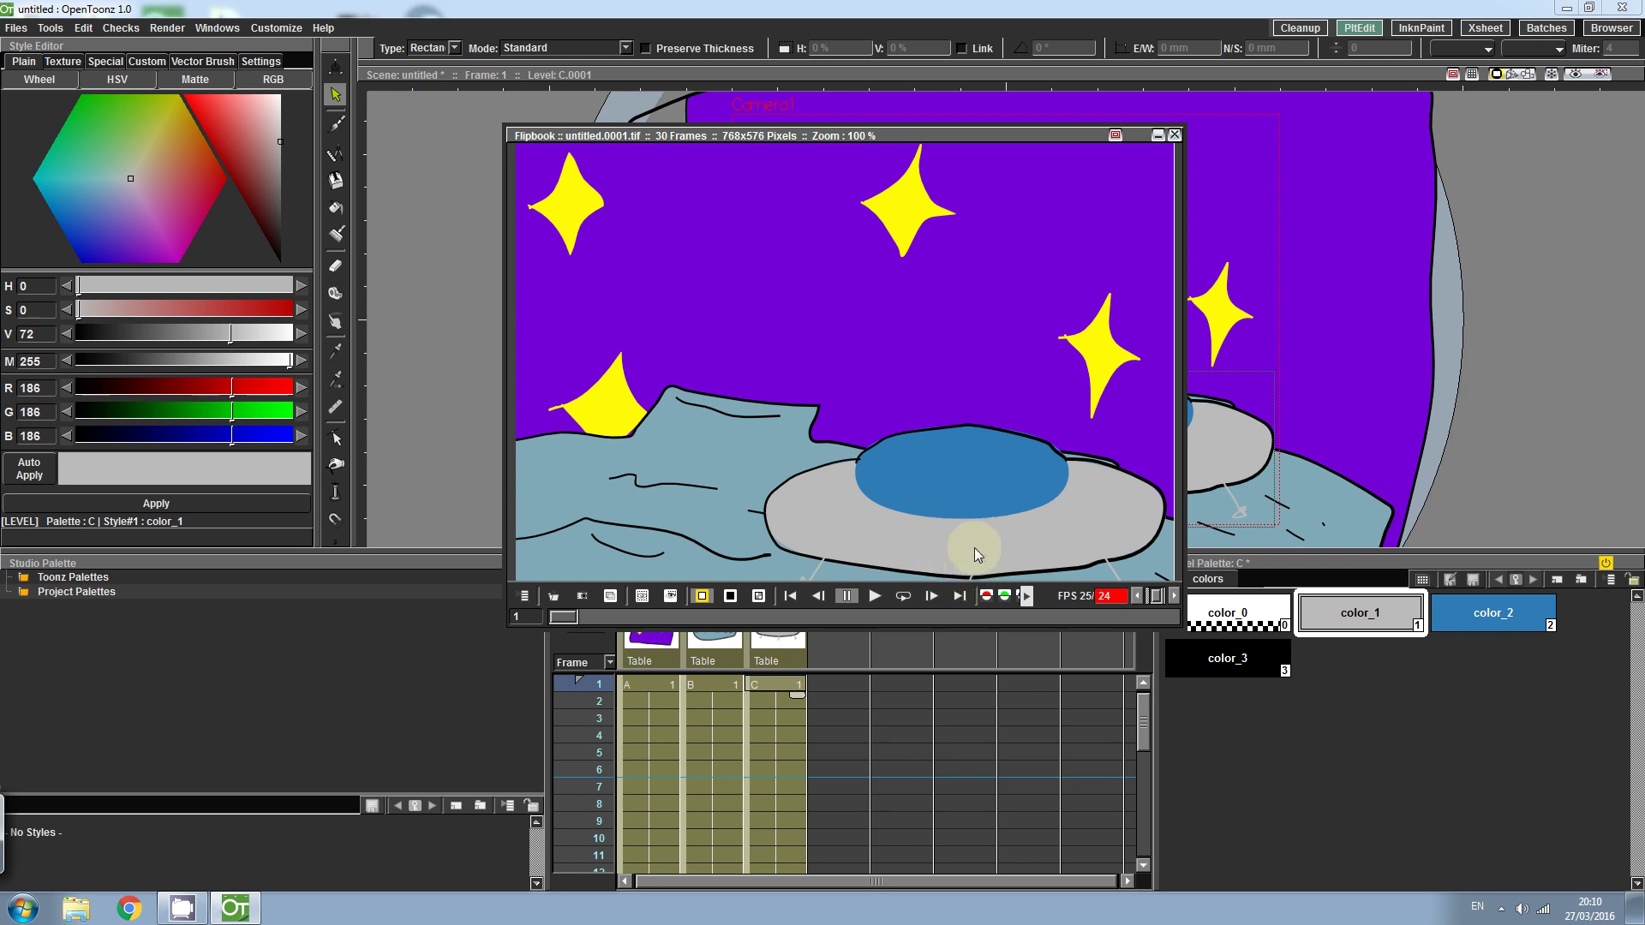
pyautogui.click(1173, 134)
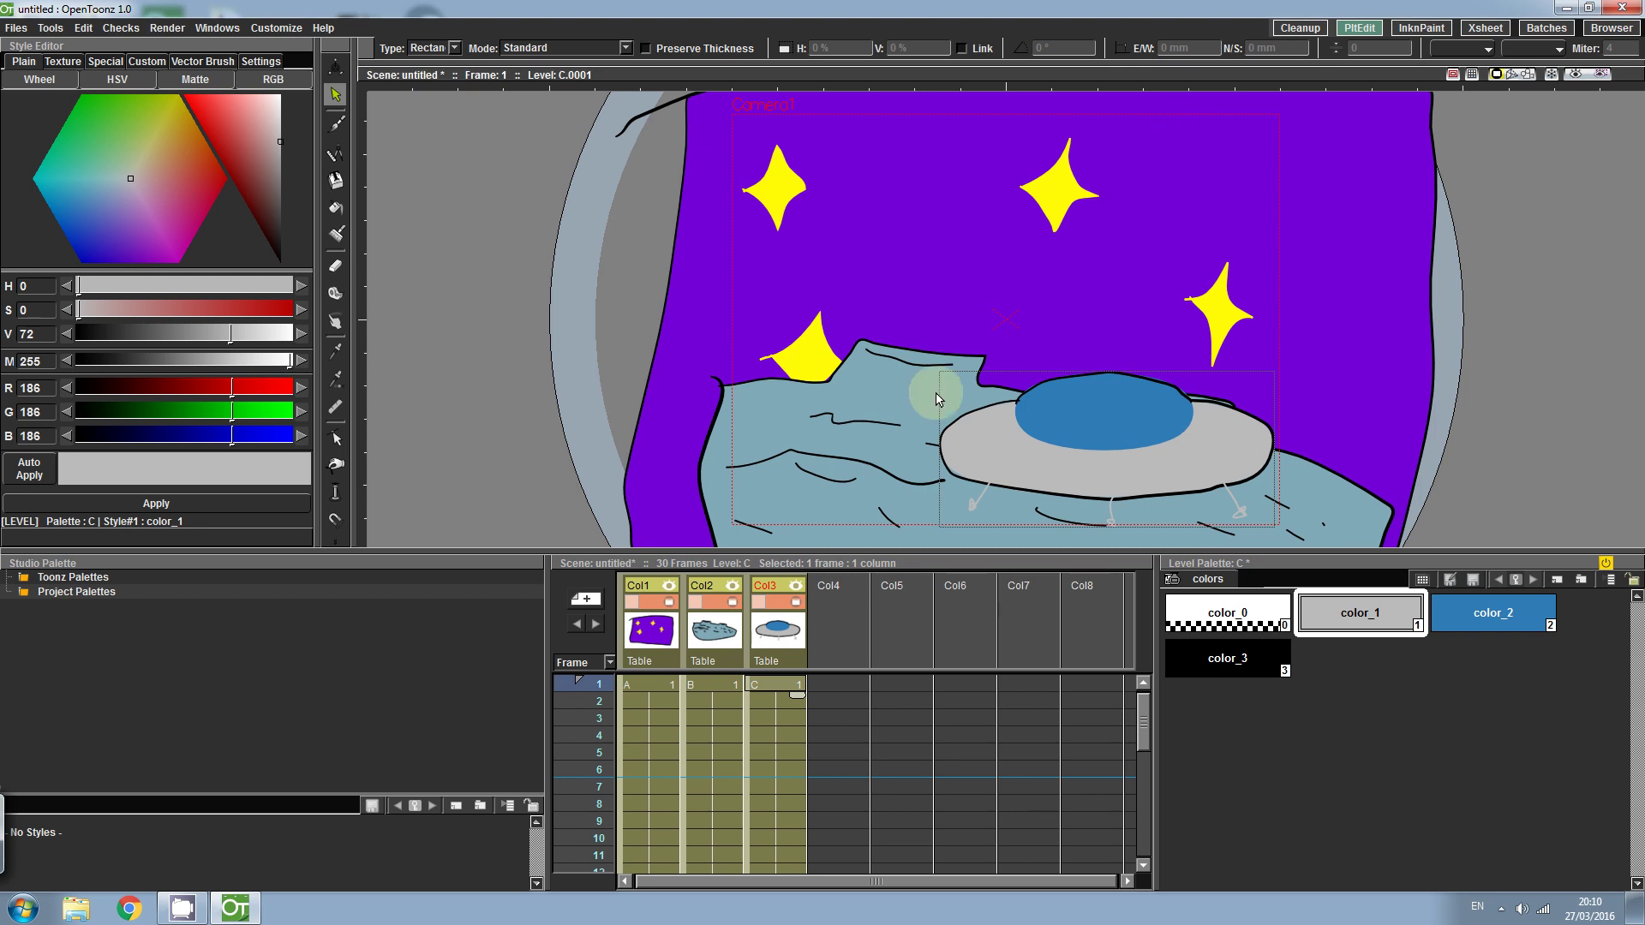
# - Raise the Col3 saucer slightly above the ground at frame 1
pyautogui.click(336, 68)
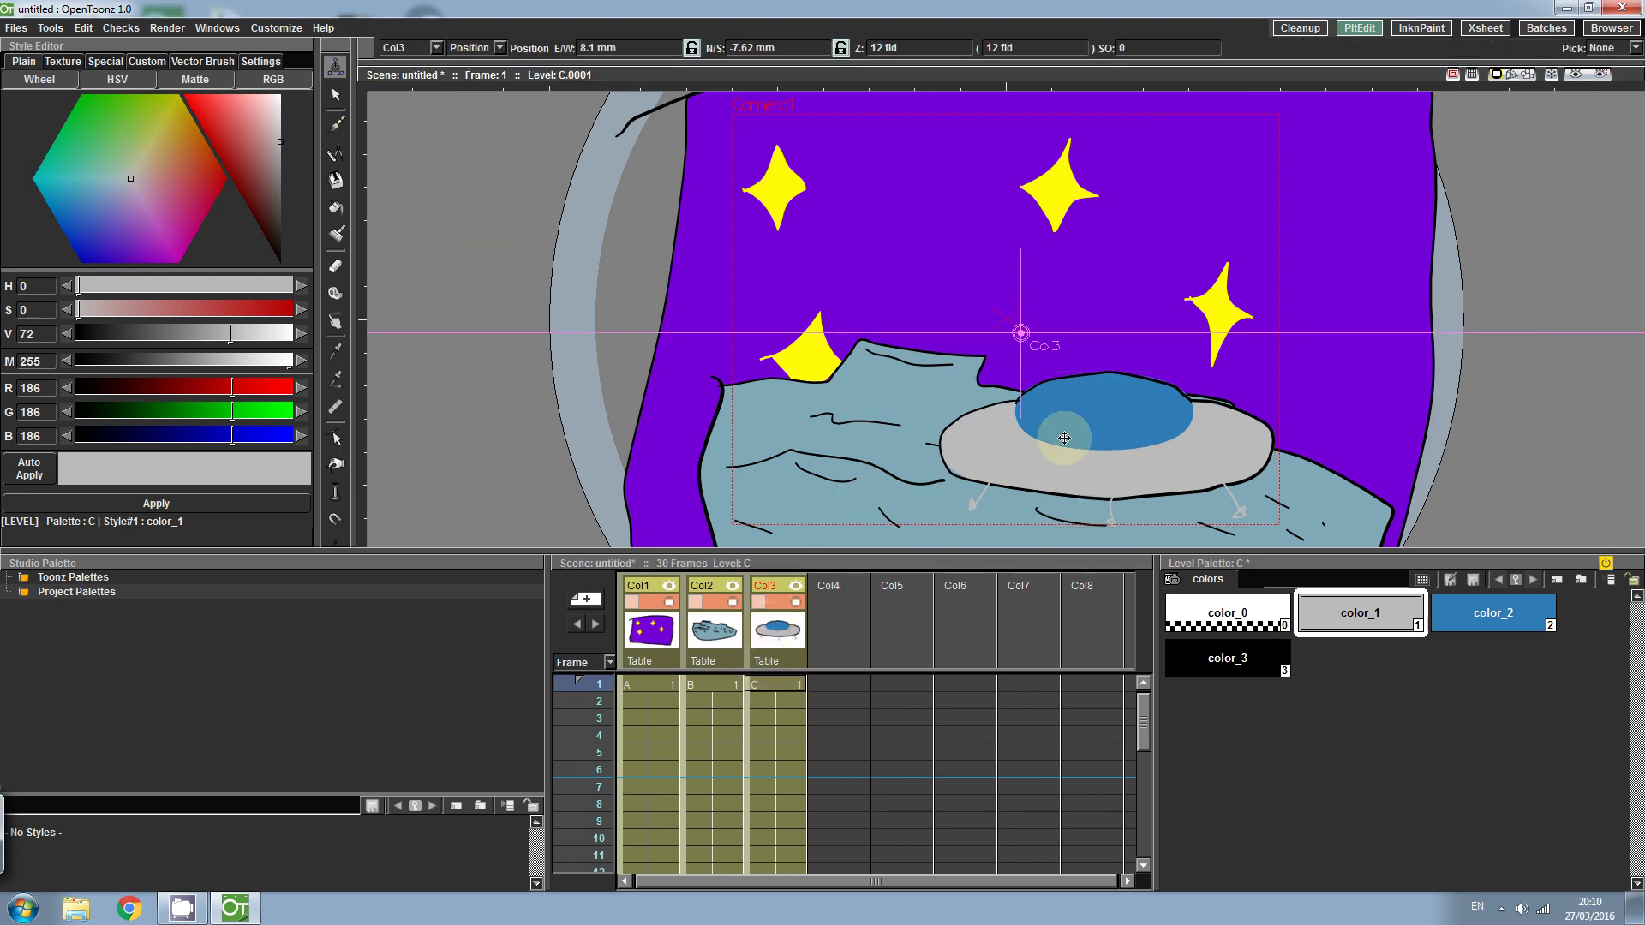
pyautogui.moveTo(1065, 431)
pyautogui.mouseDown()
pyautogui.moveTo(1061, 404)
pyautogui.moveTo(1056, 431)
pyautogui.mouseUp()
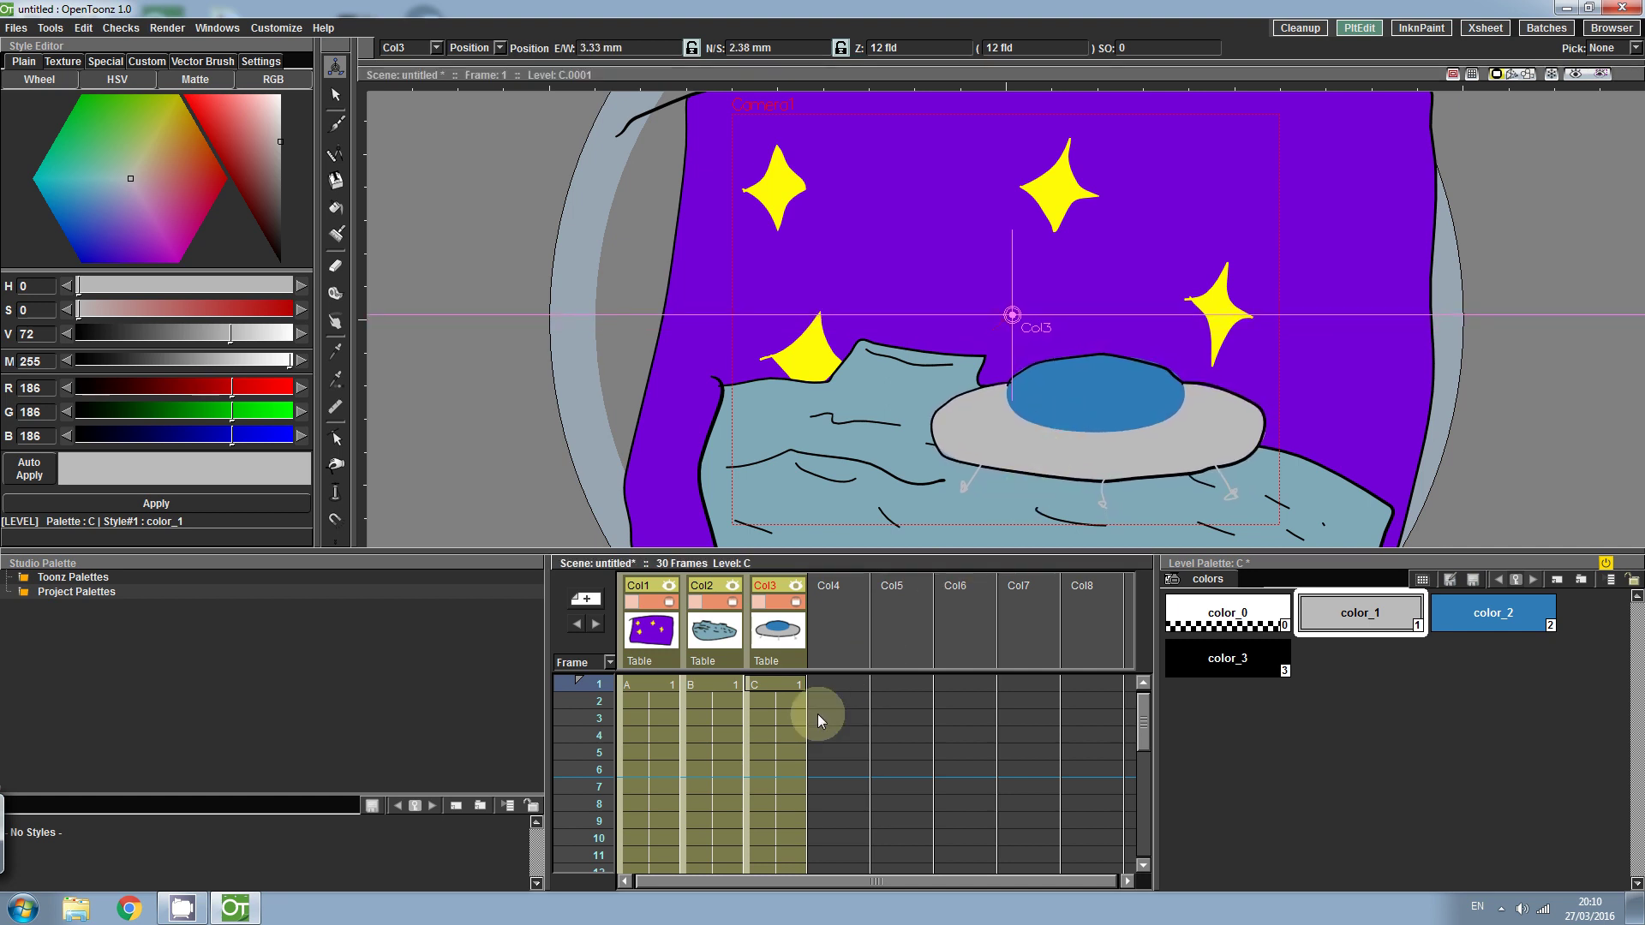
pyautogui.click(769, 684)
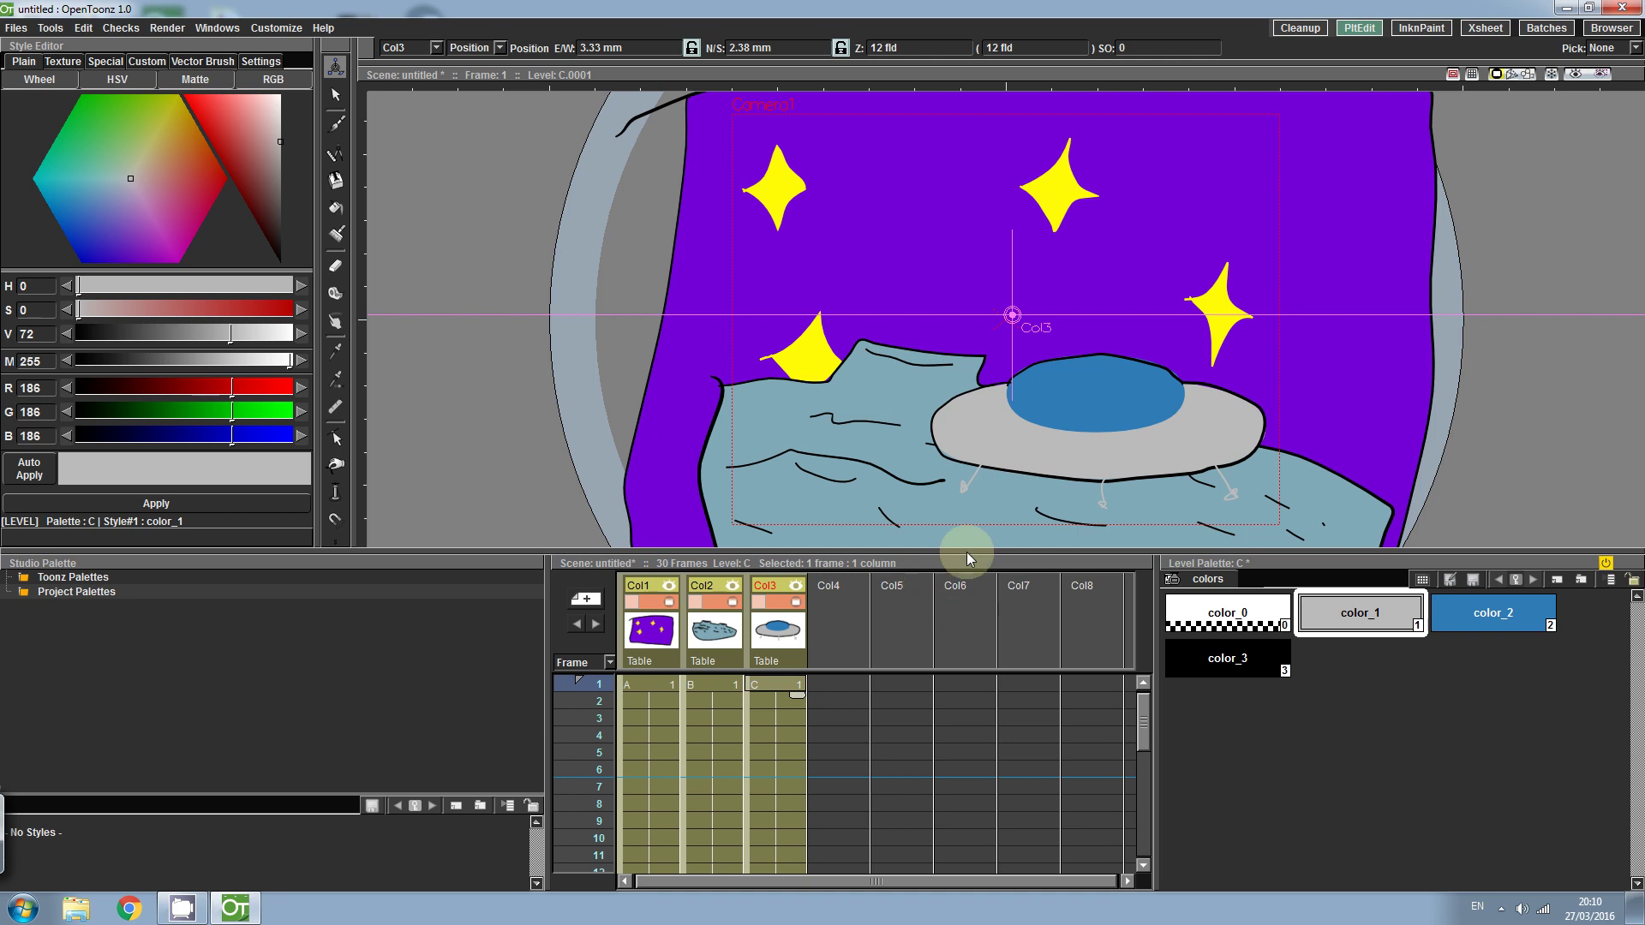
# - Render the animation, play it in the Flipbook, and close the preview
pyautogui.click(167, 27)
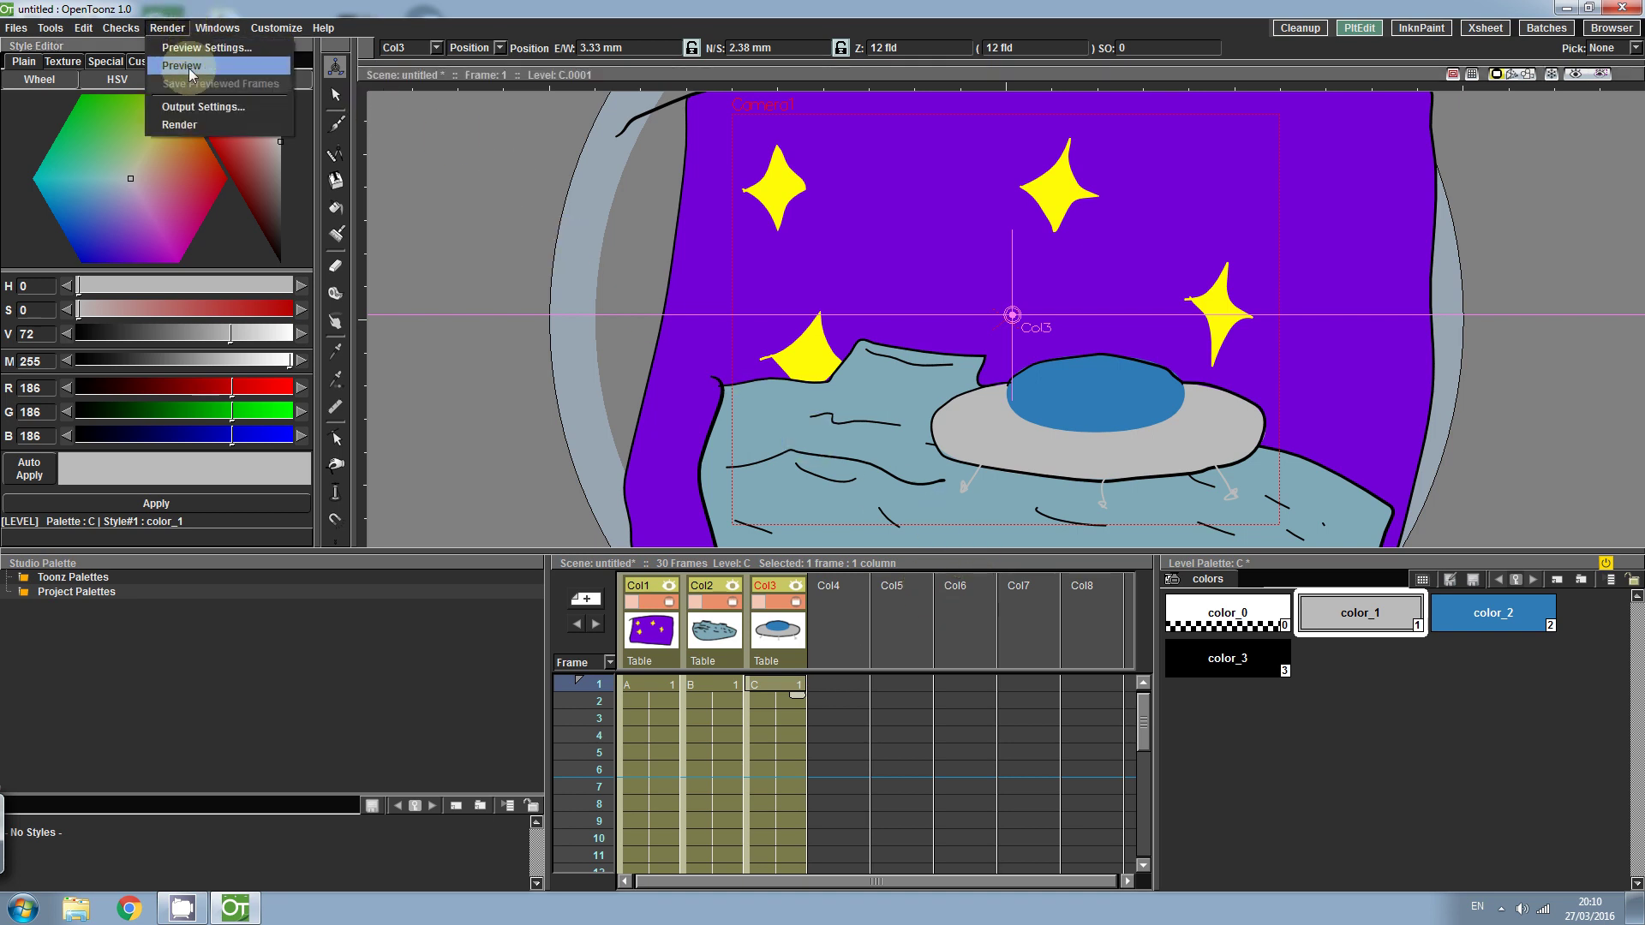
pyautogui.click(194, 125)
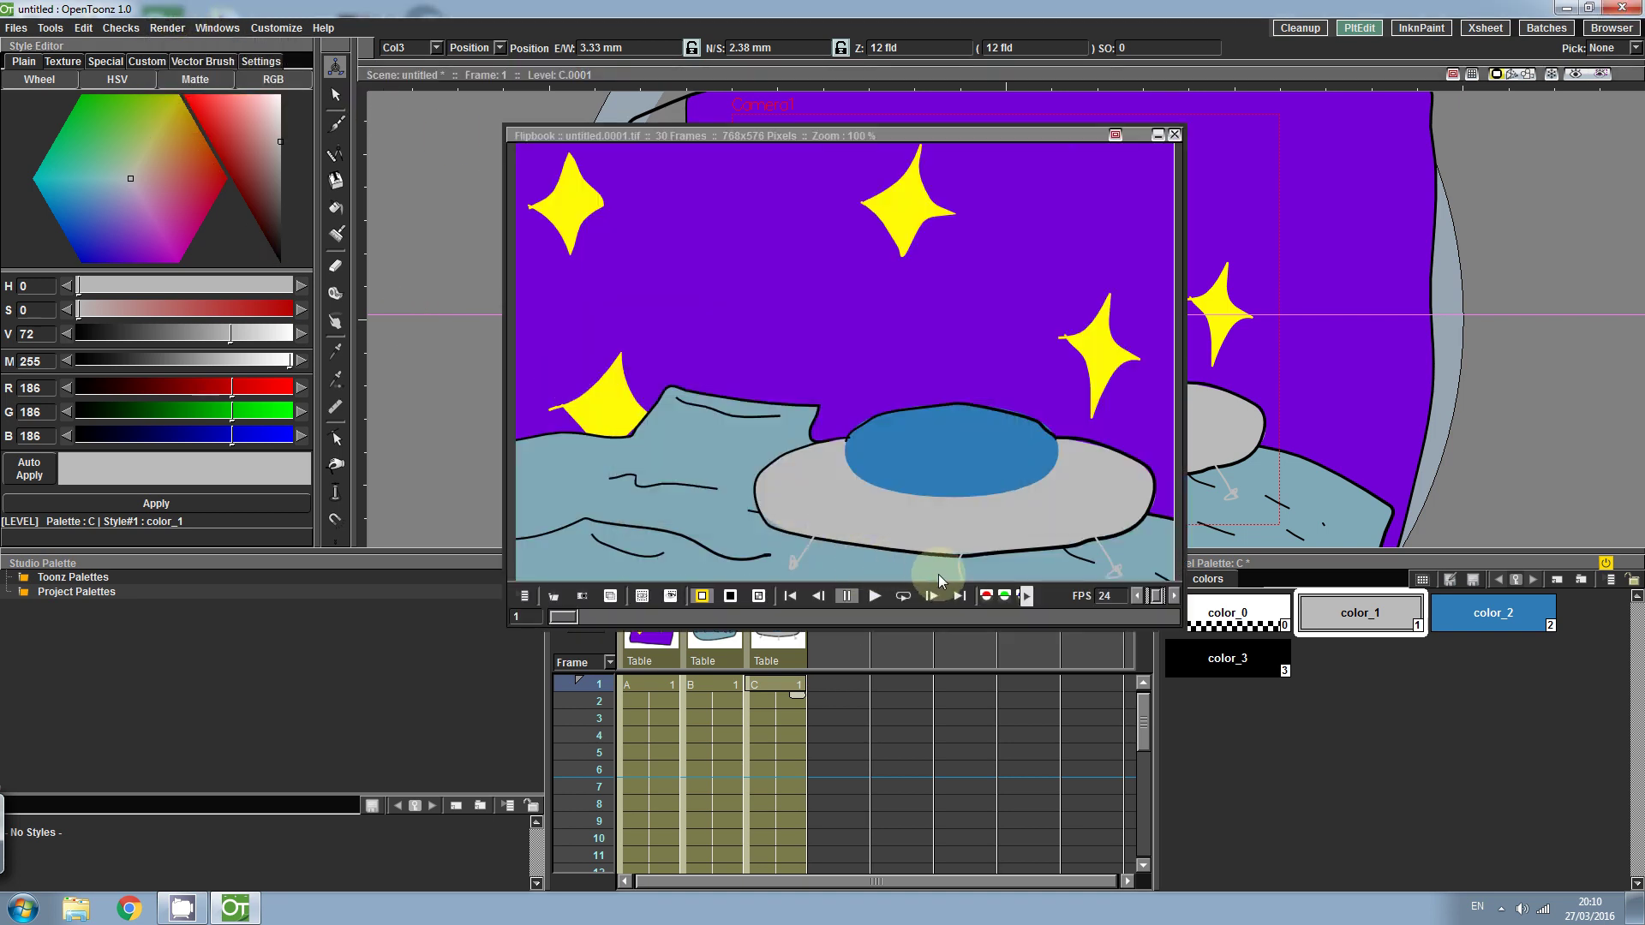
pyautogui.click(875, 597)
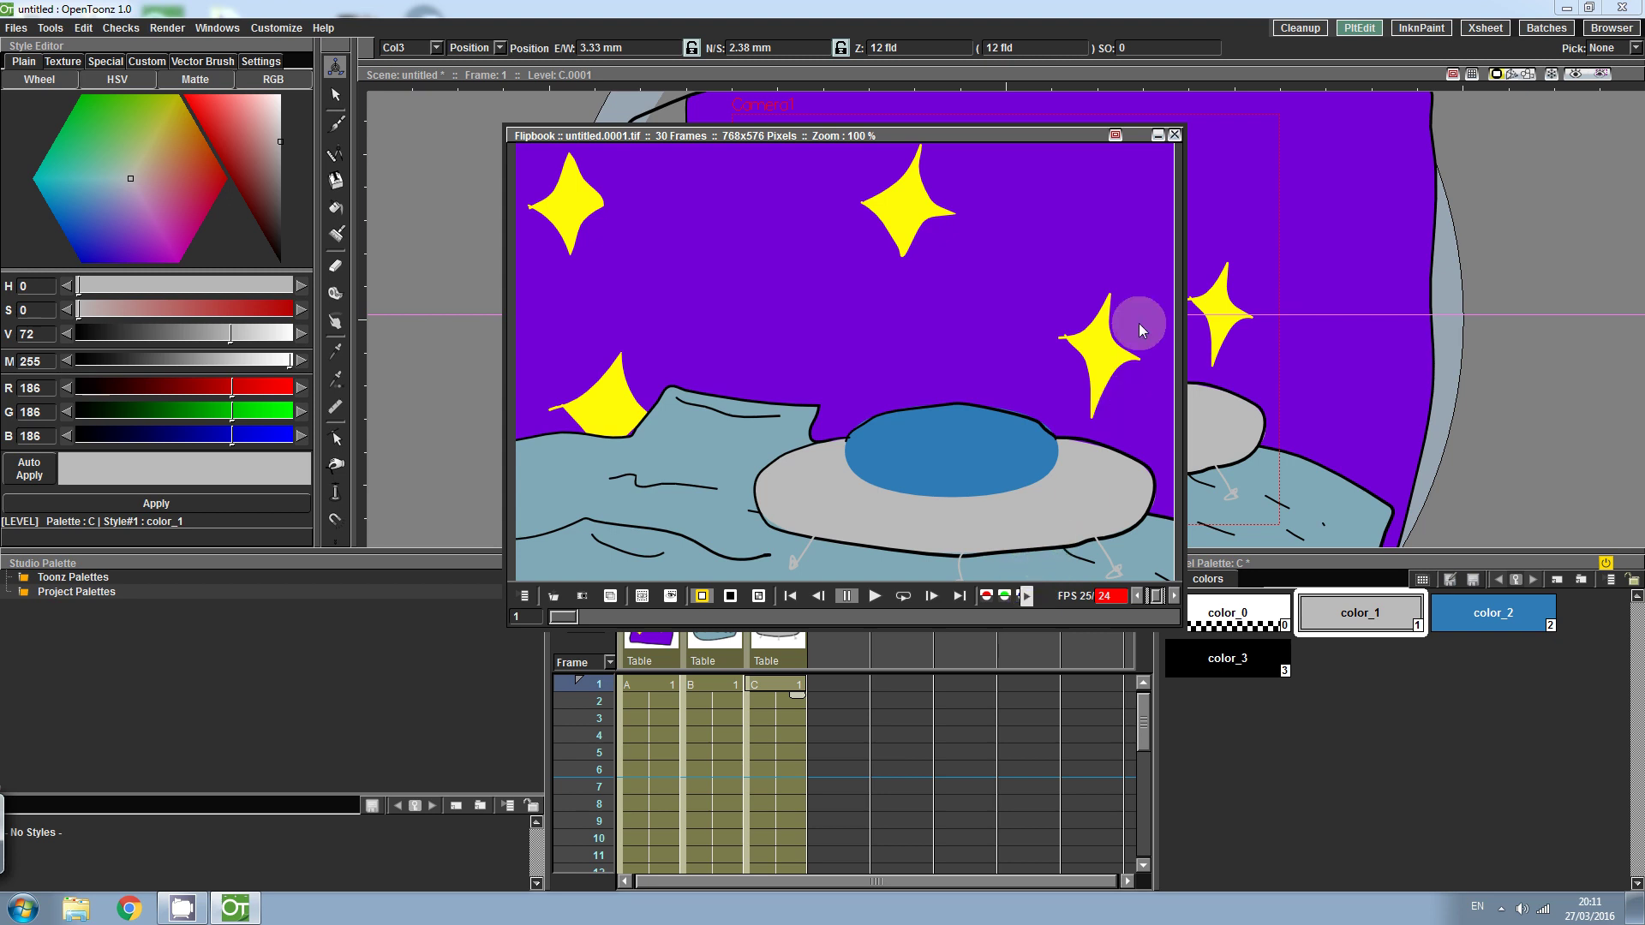
pyautogui.click(1174, 134)
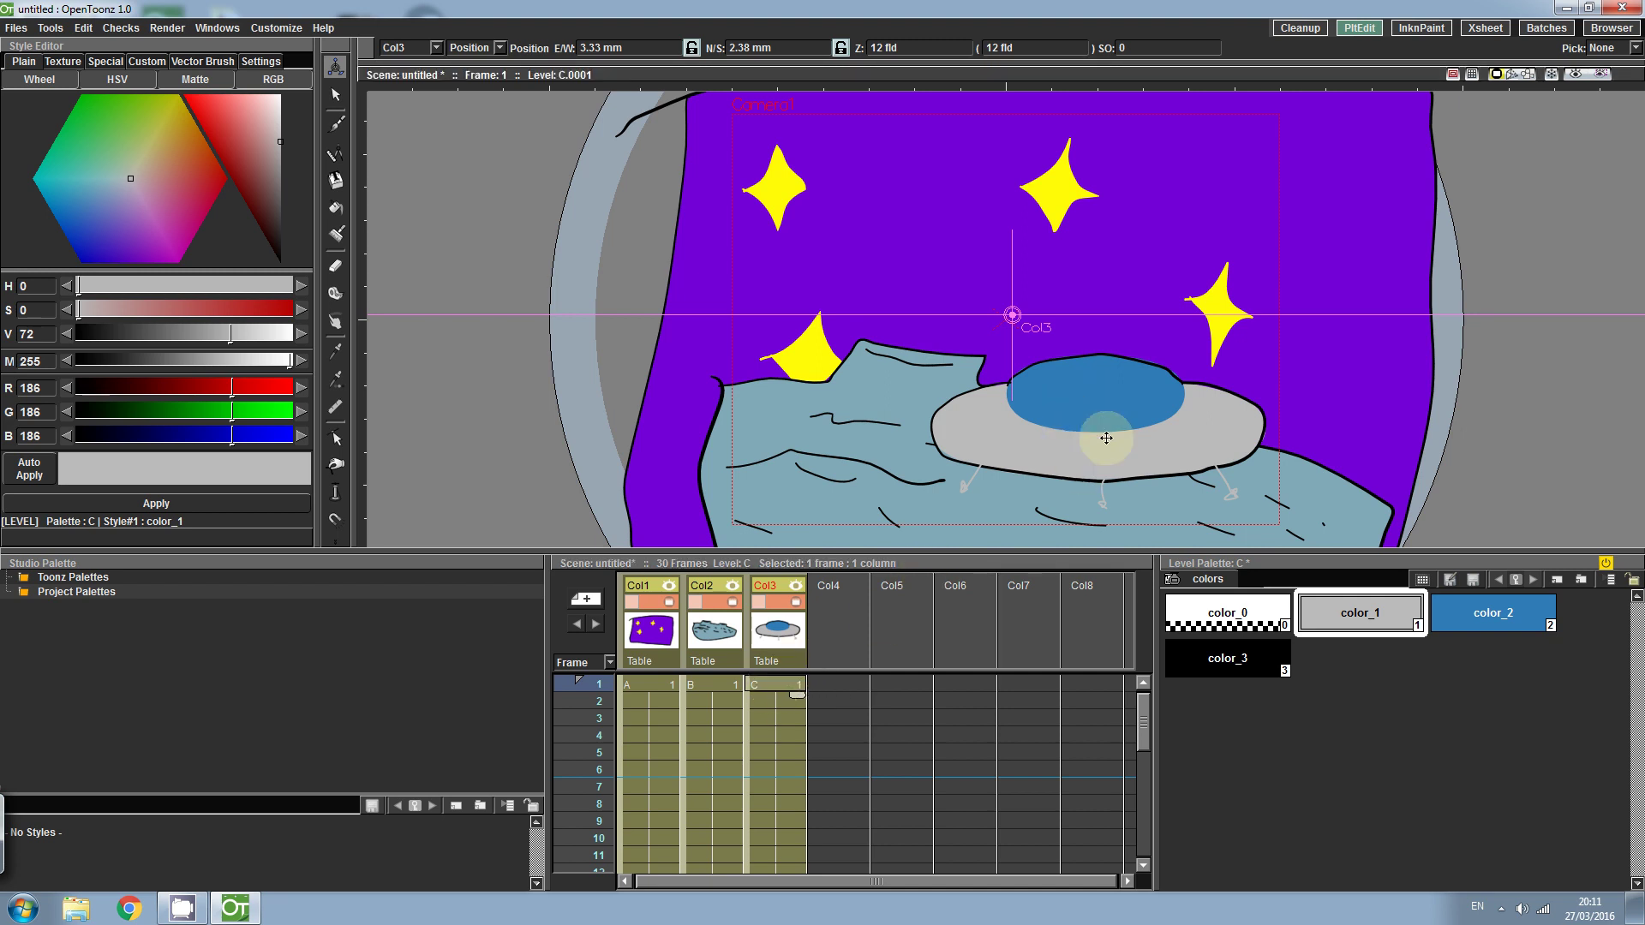
# - Lift the frame-1 saucer to E/W -1.91 mm, N/S 13.81 mm and play a fresh Flipbook render
pyautogui.moveTo(1101, 415); pyautogui.dragTo(1093, 402)
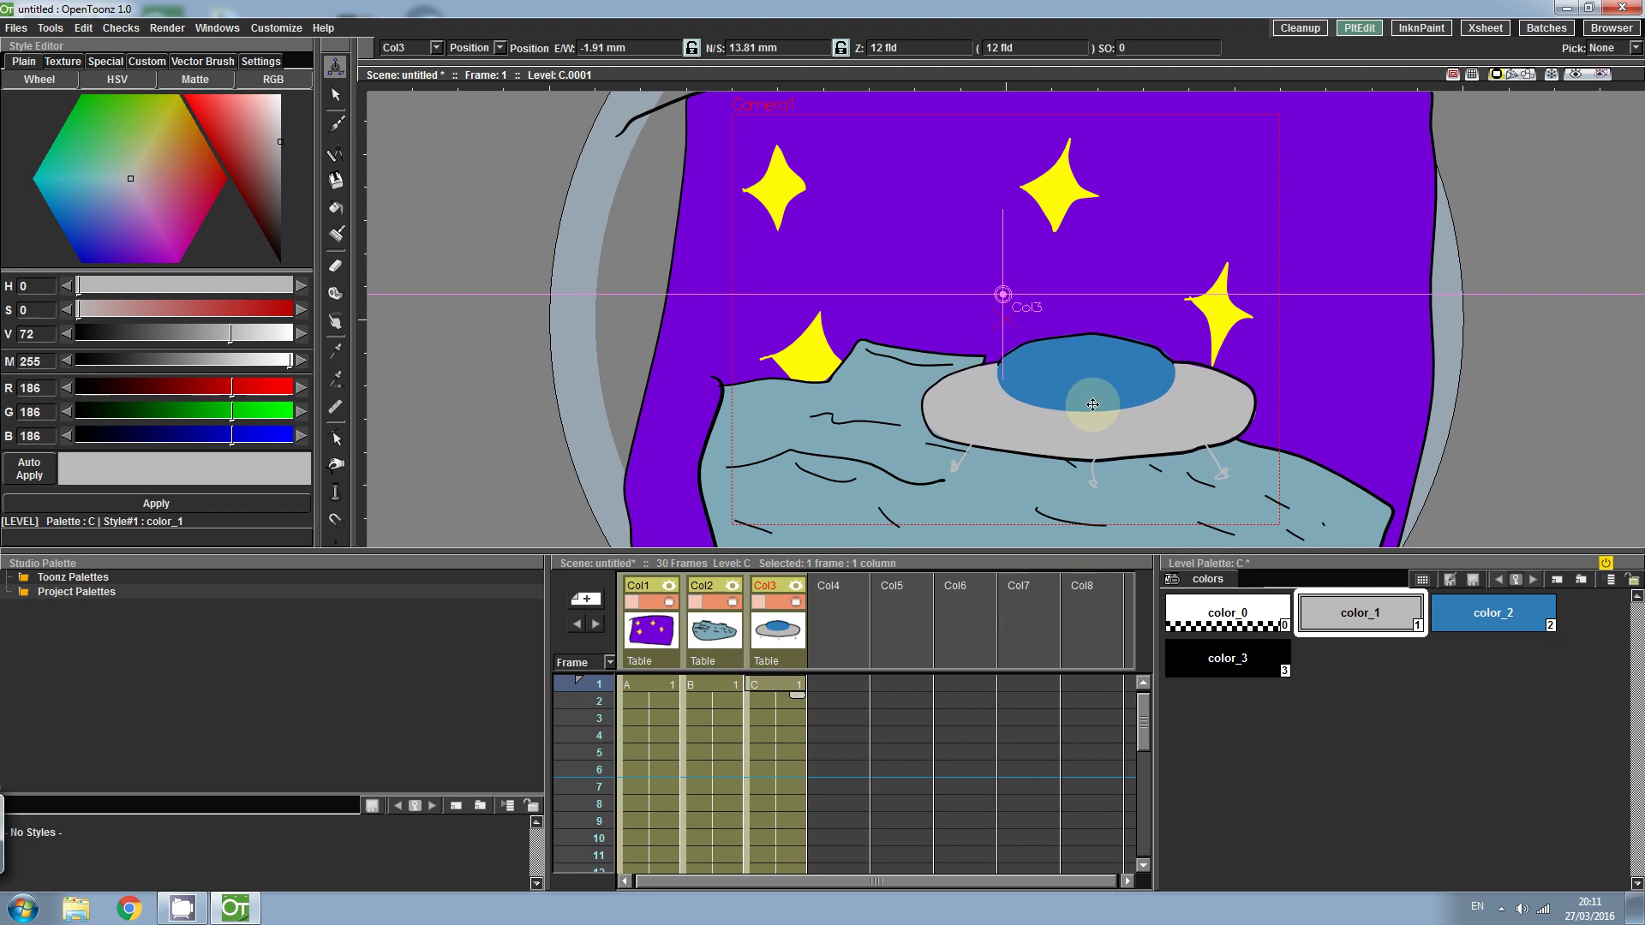
pyautogui.click(168, 28)
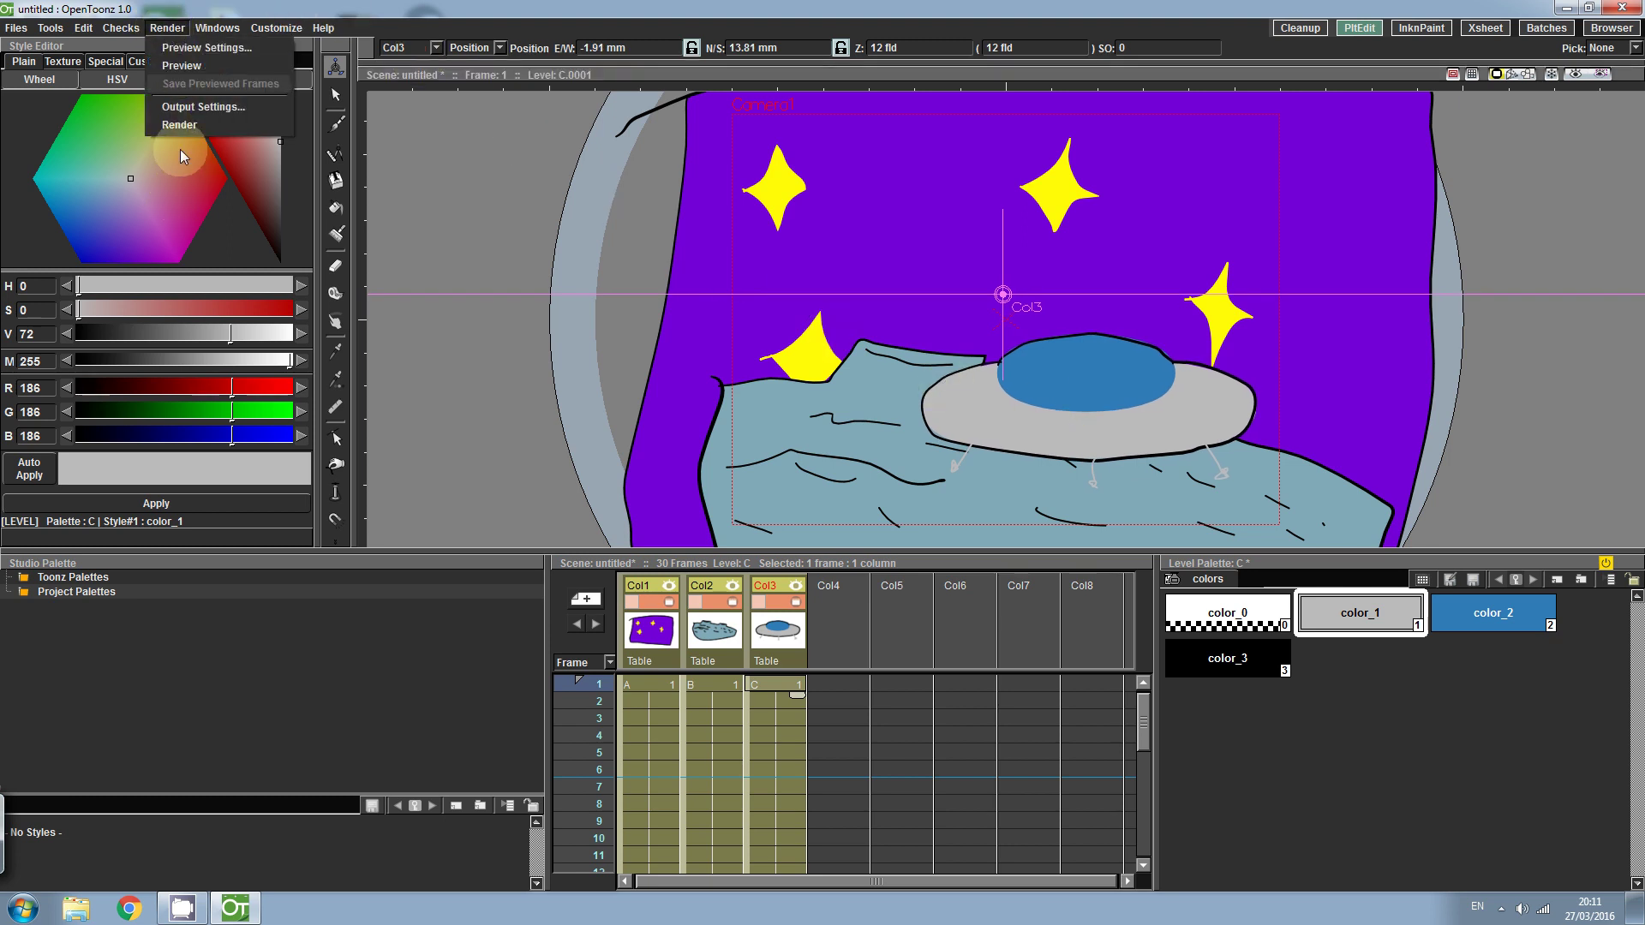
pyautogui.click(182, 126)
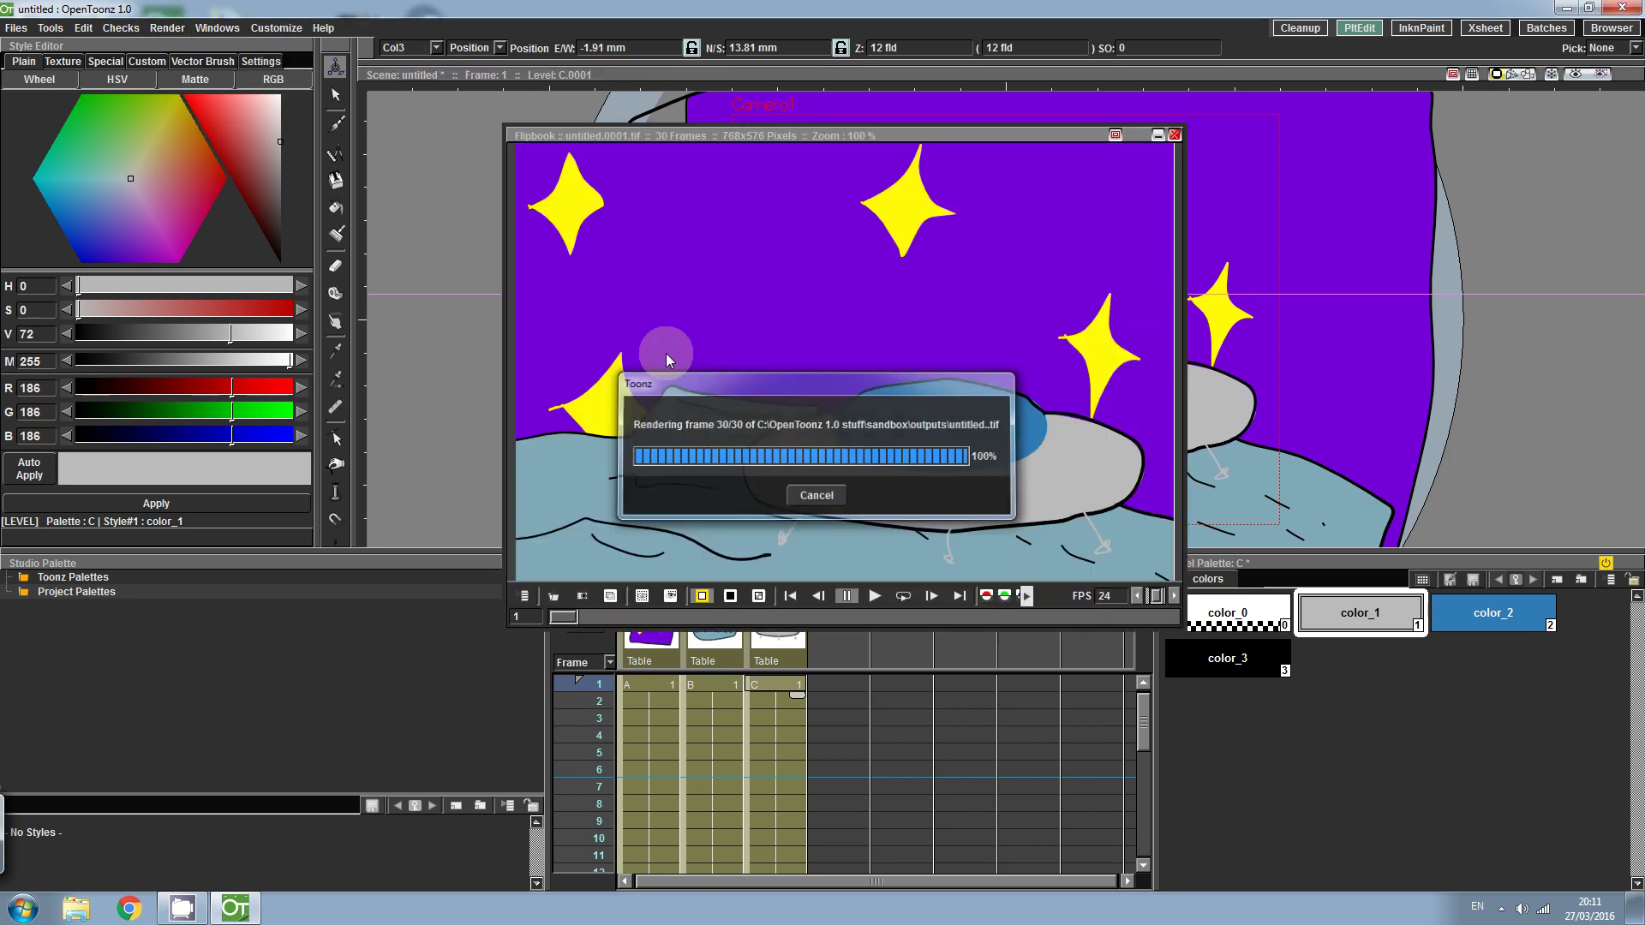
pyautogui.click(873, 596)
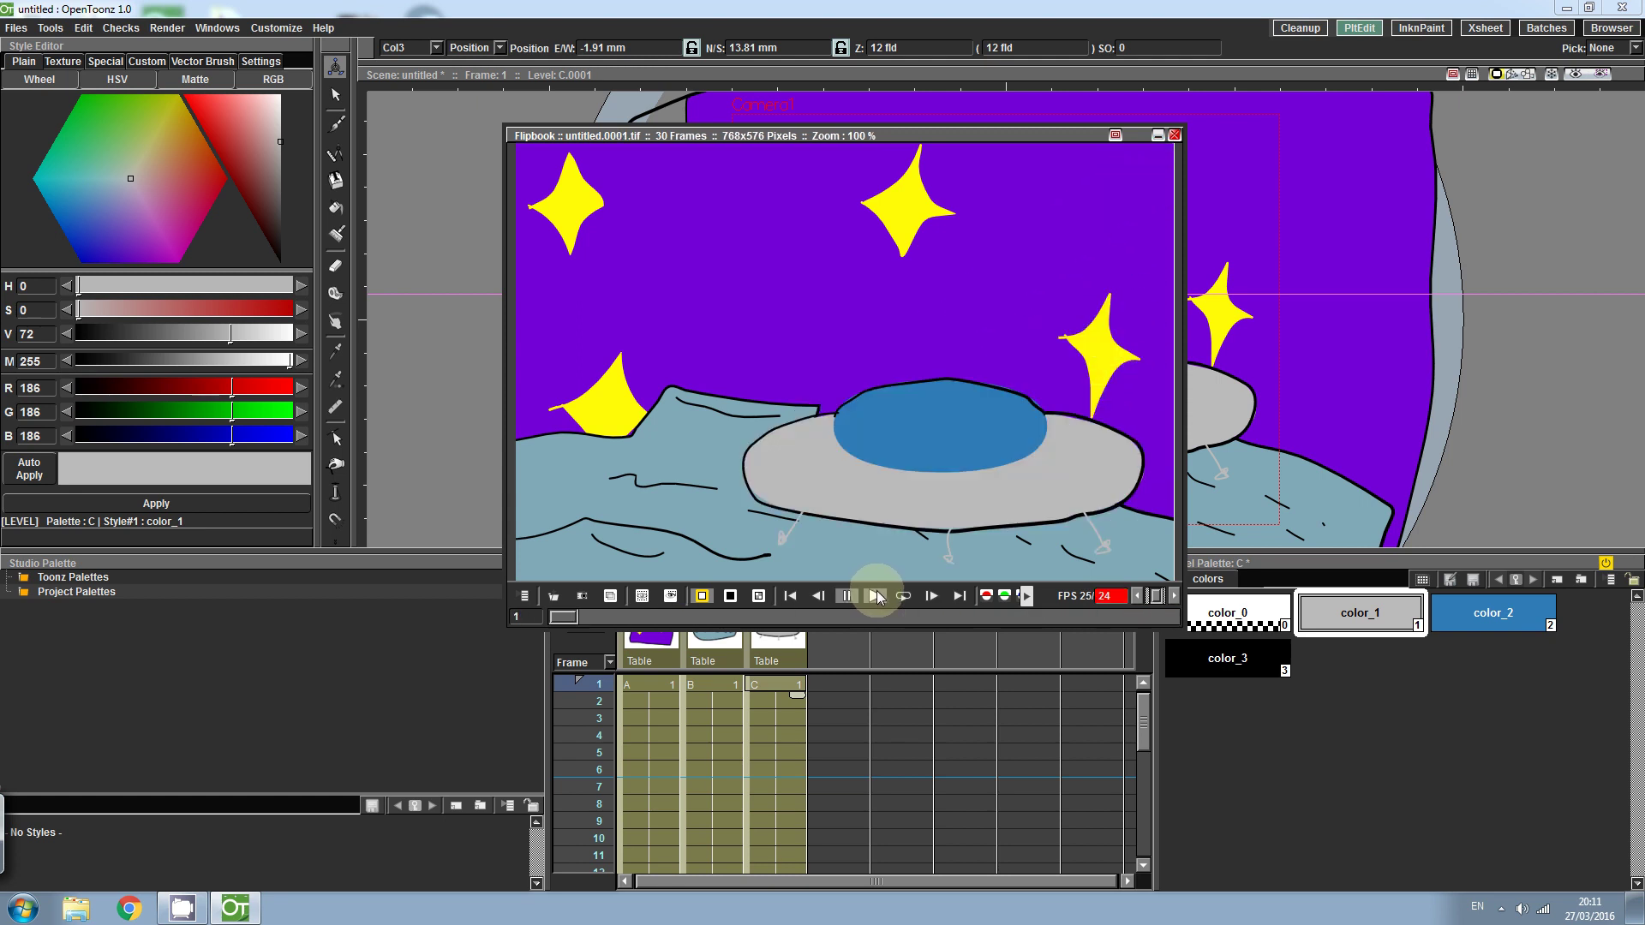